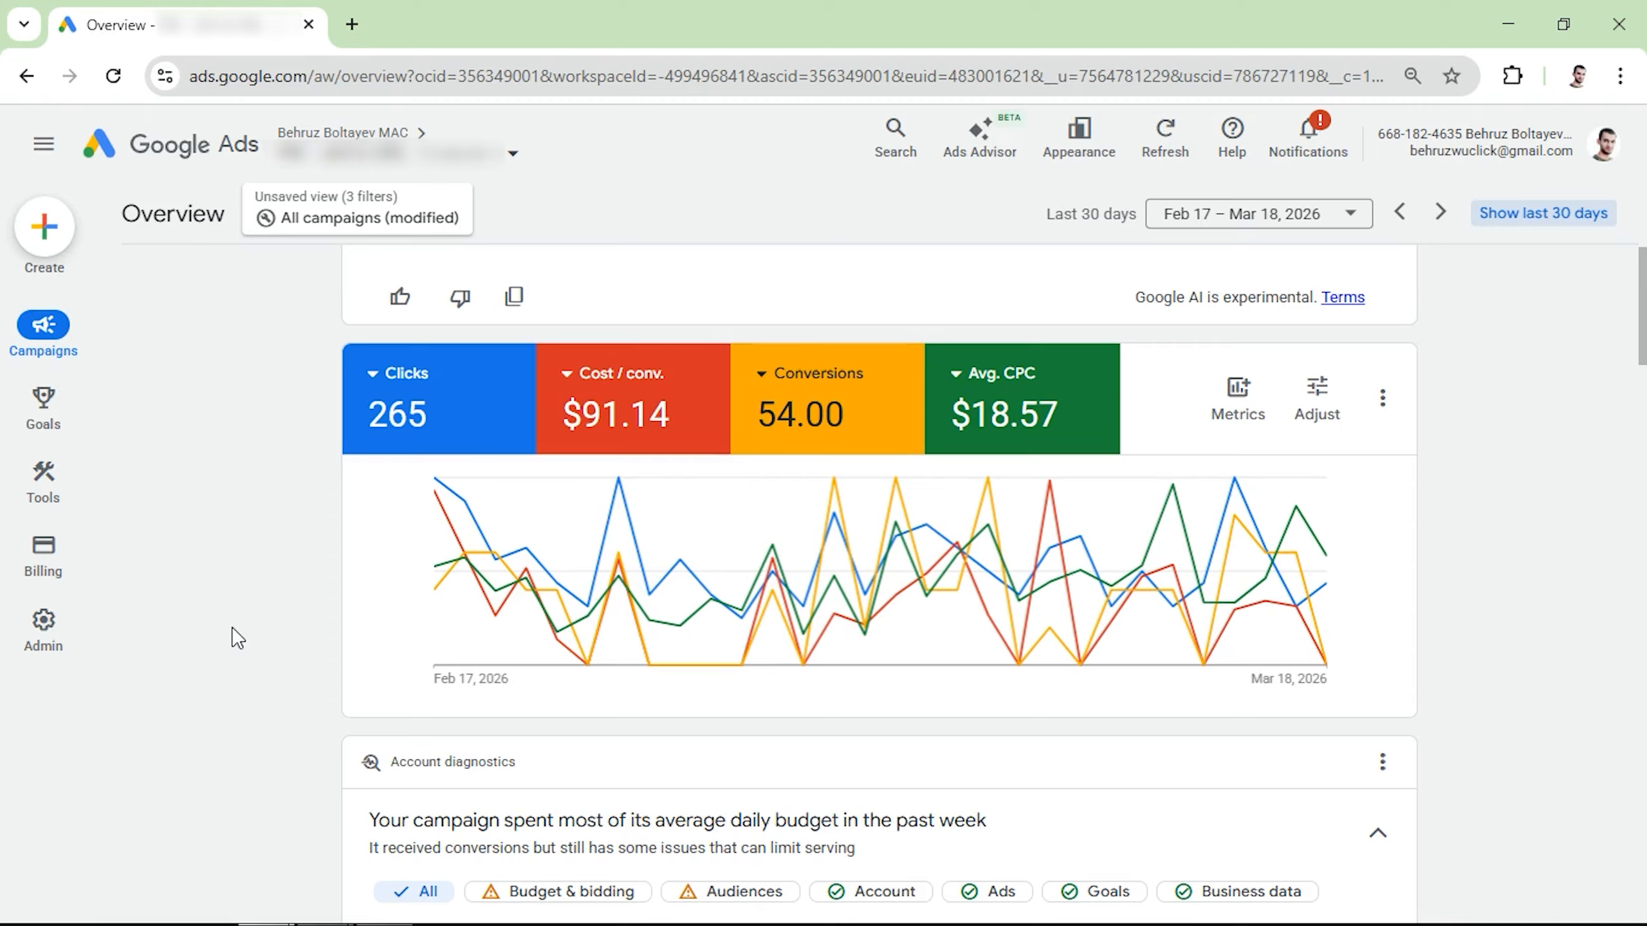
{"action": "mouse_move", "coordinate": [815, 538]}
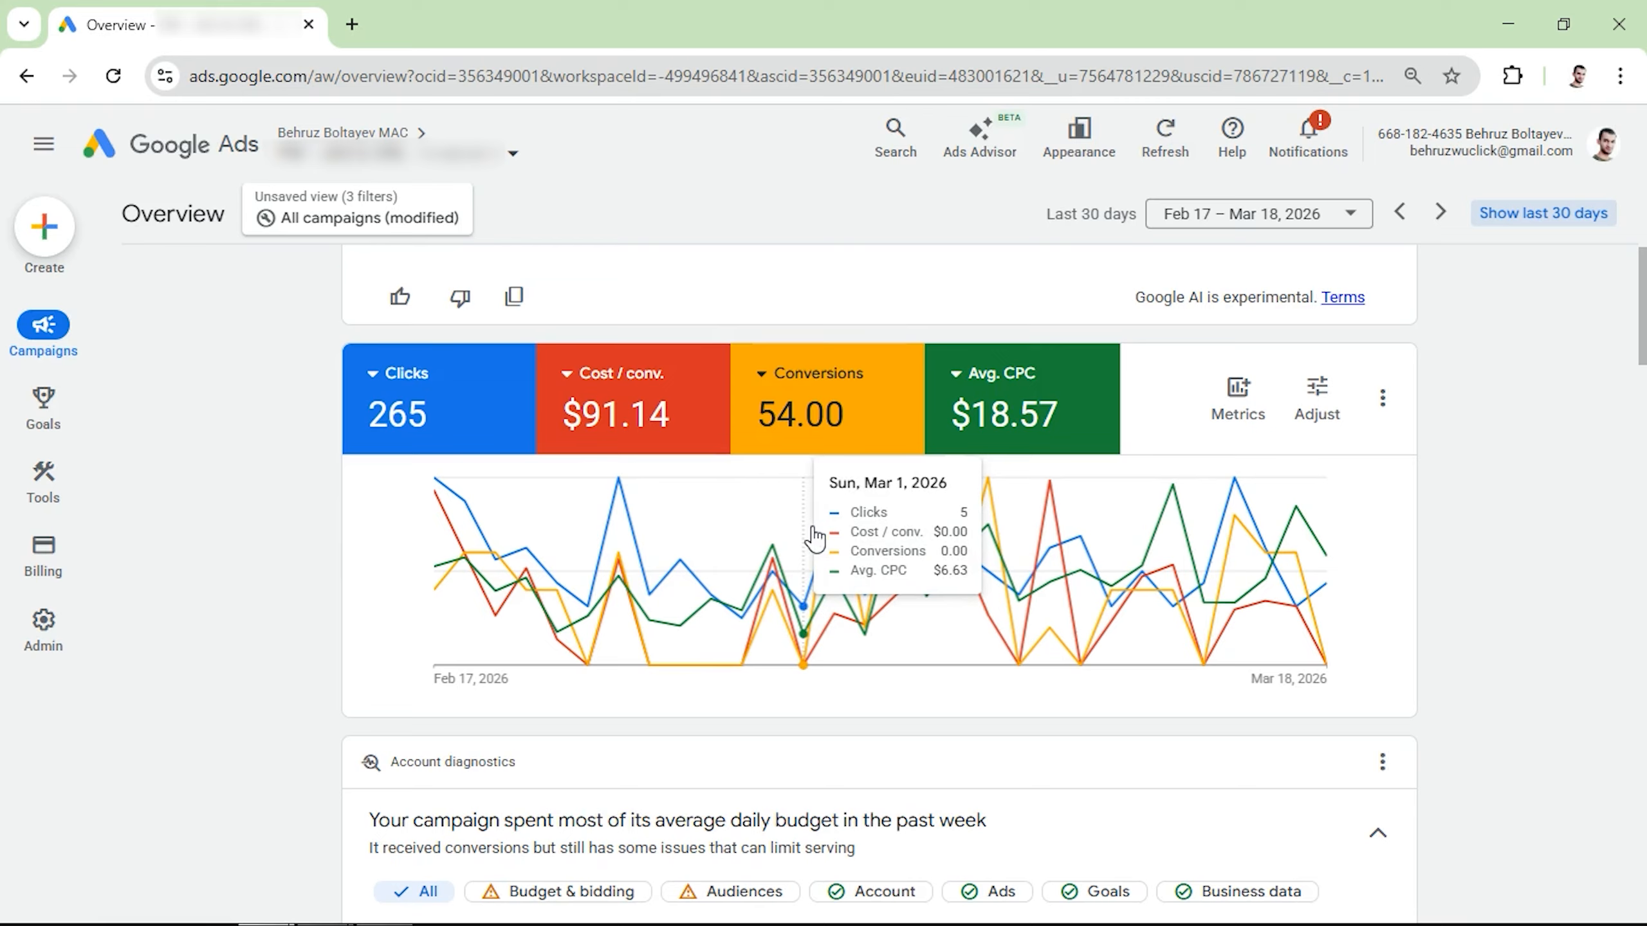
{"action": "mouse_move", "coordinate": [518, 563]}
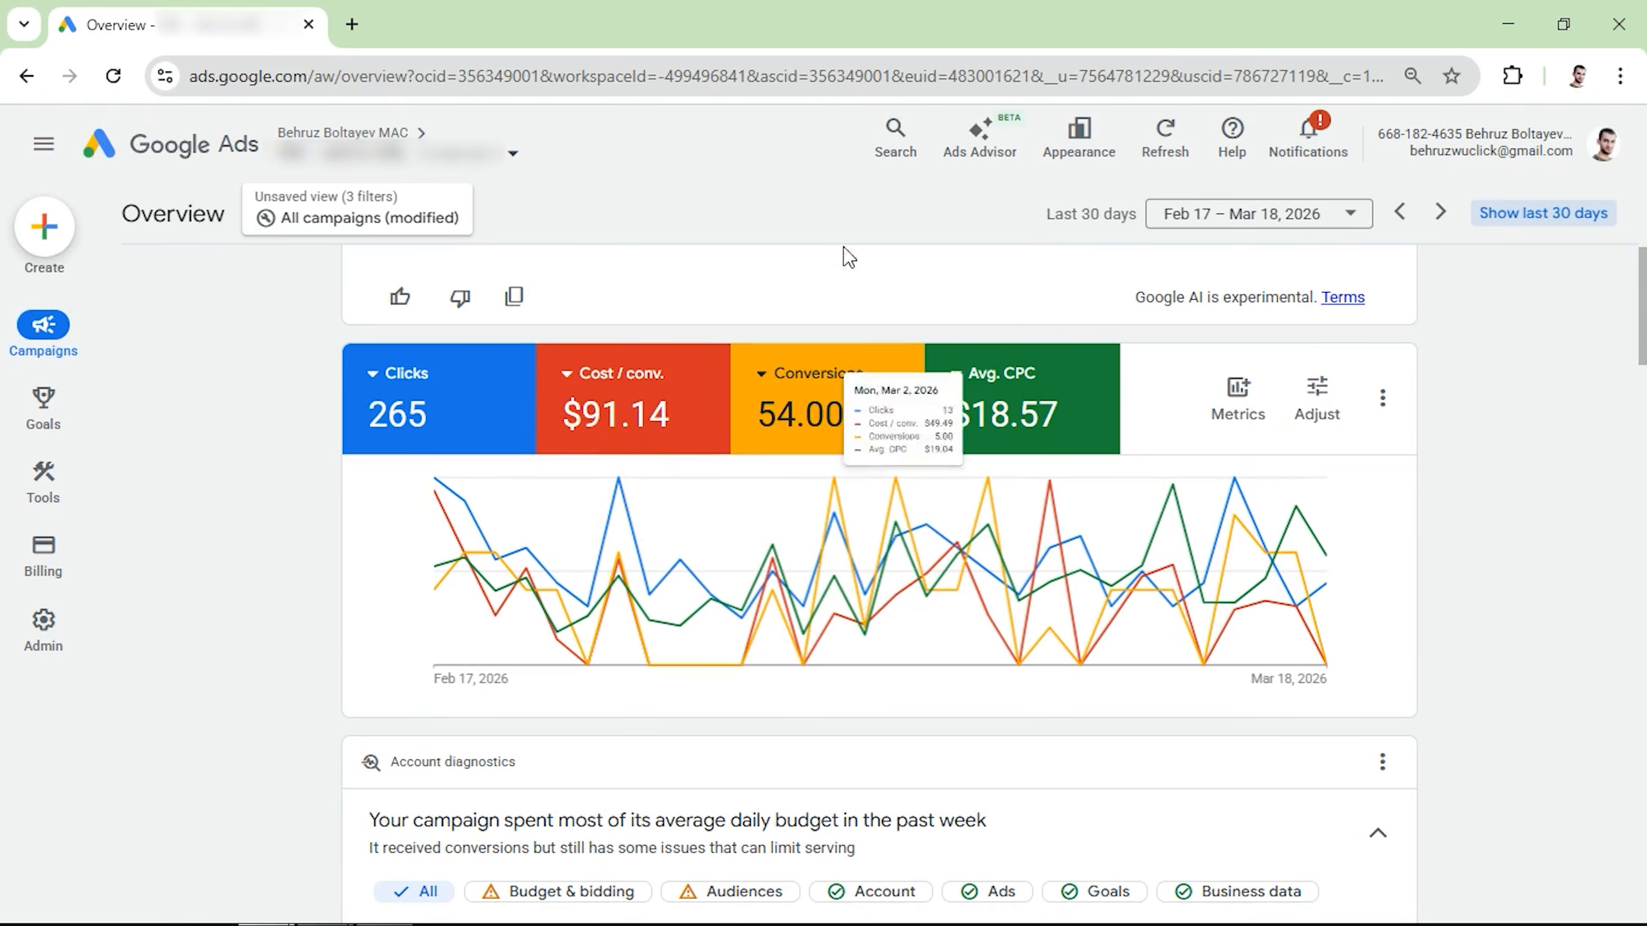
{"action": "mouse_move", "coordinate": [774, 475]}
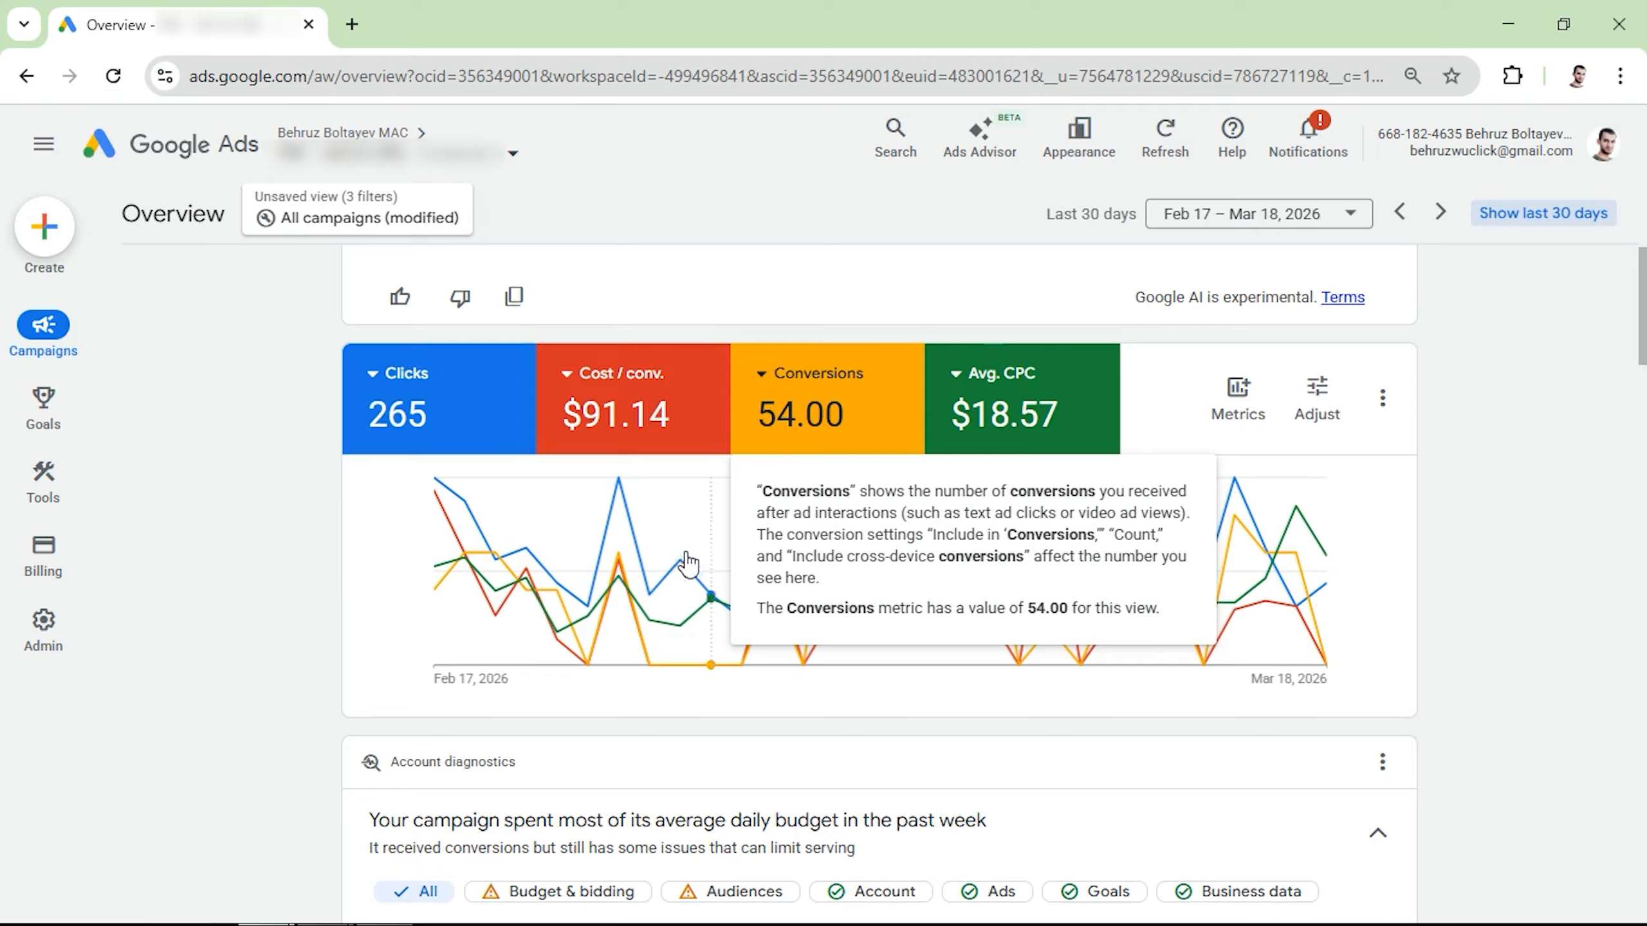
{"action": "mouse_move", "coordinate": [681, 563]}
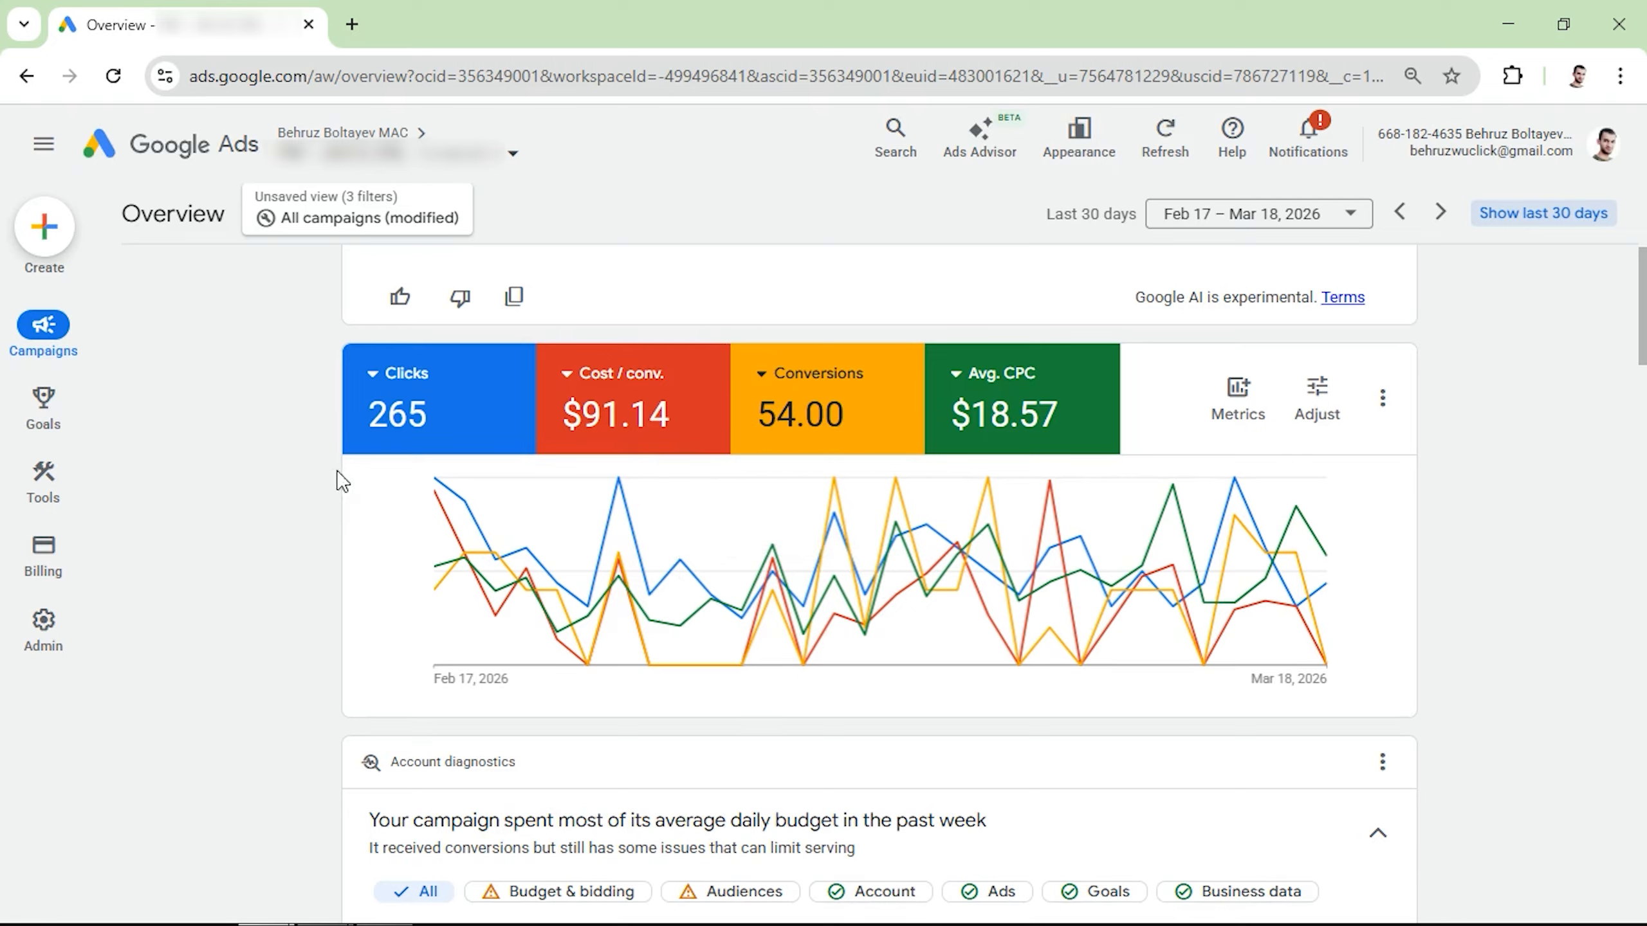
{"action": "mouse_move", "coordinate": [595, 447]}
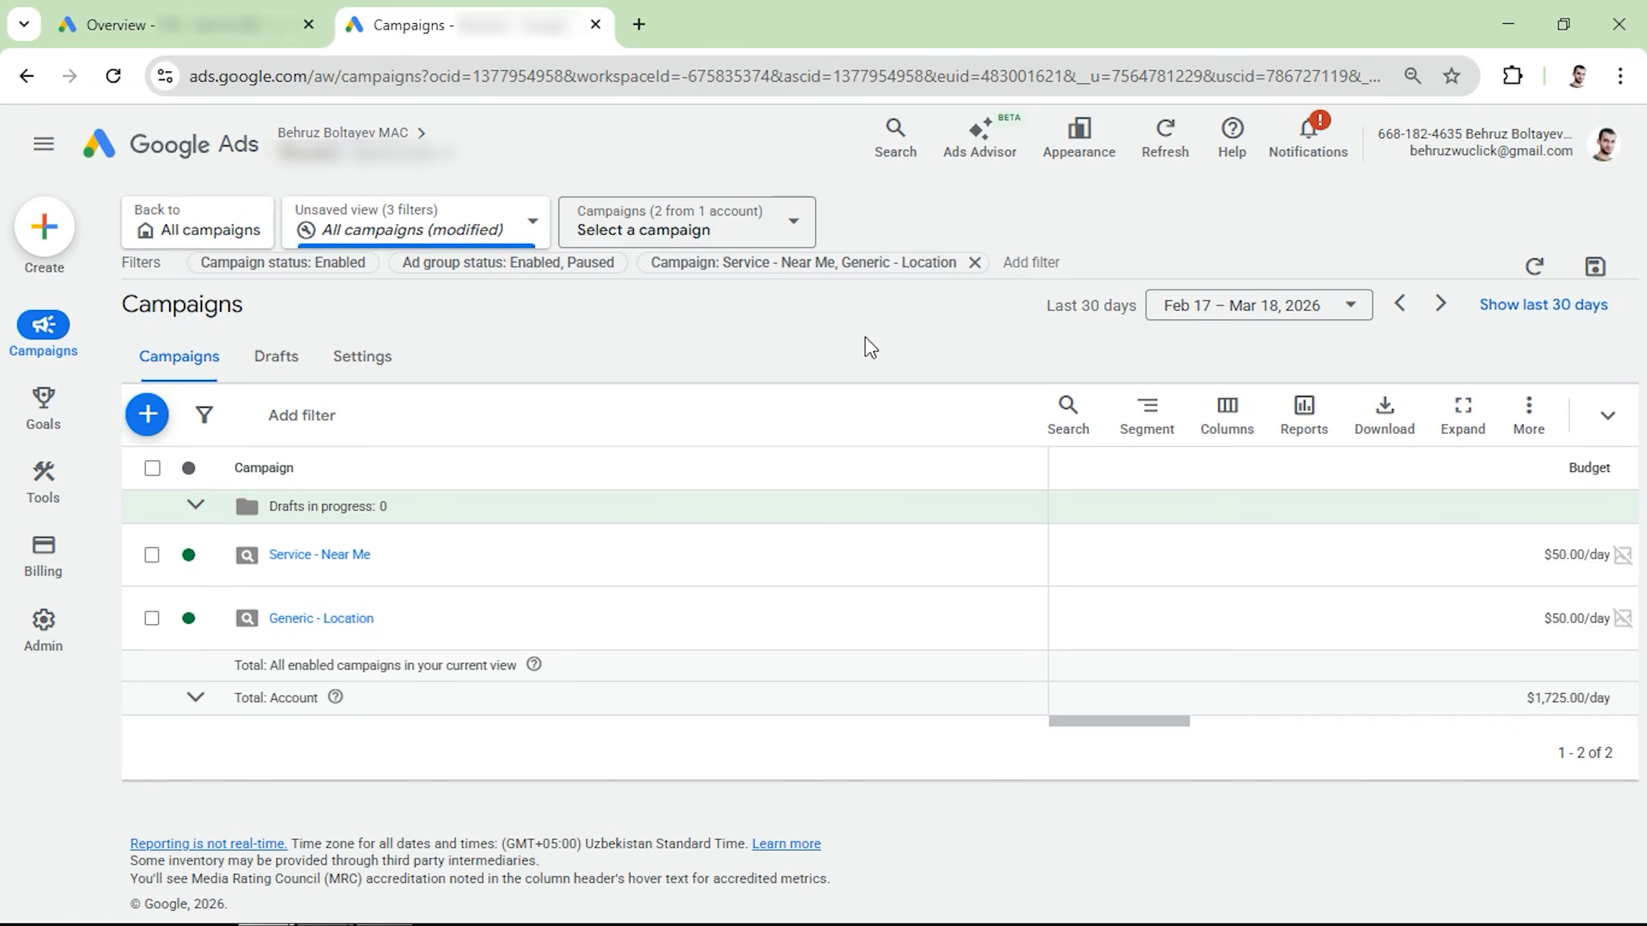
Step: Open Keyword Planner in a separate browser tab, keeping the campaigns page open
{"action": "mouse_move", "coordinate": [26, 330]}
{"action": "mouse_move", "coordinate": [18, 488]}
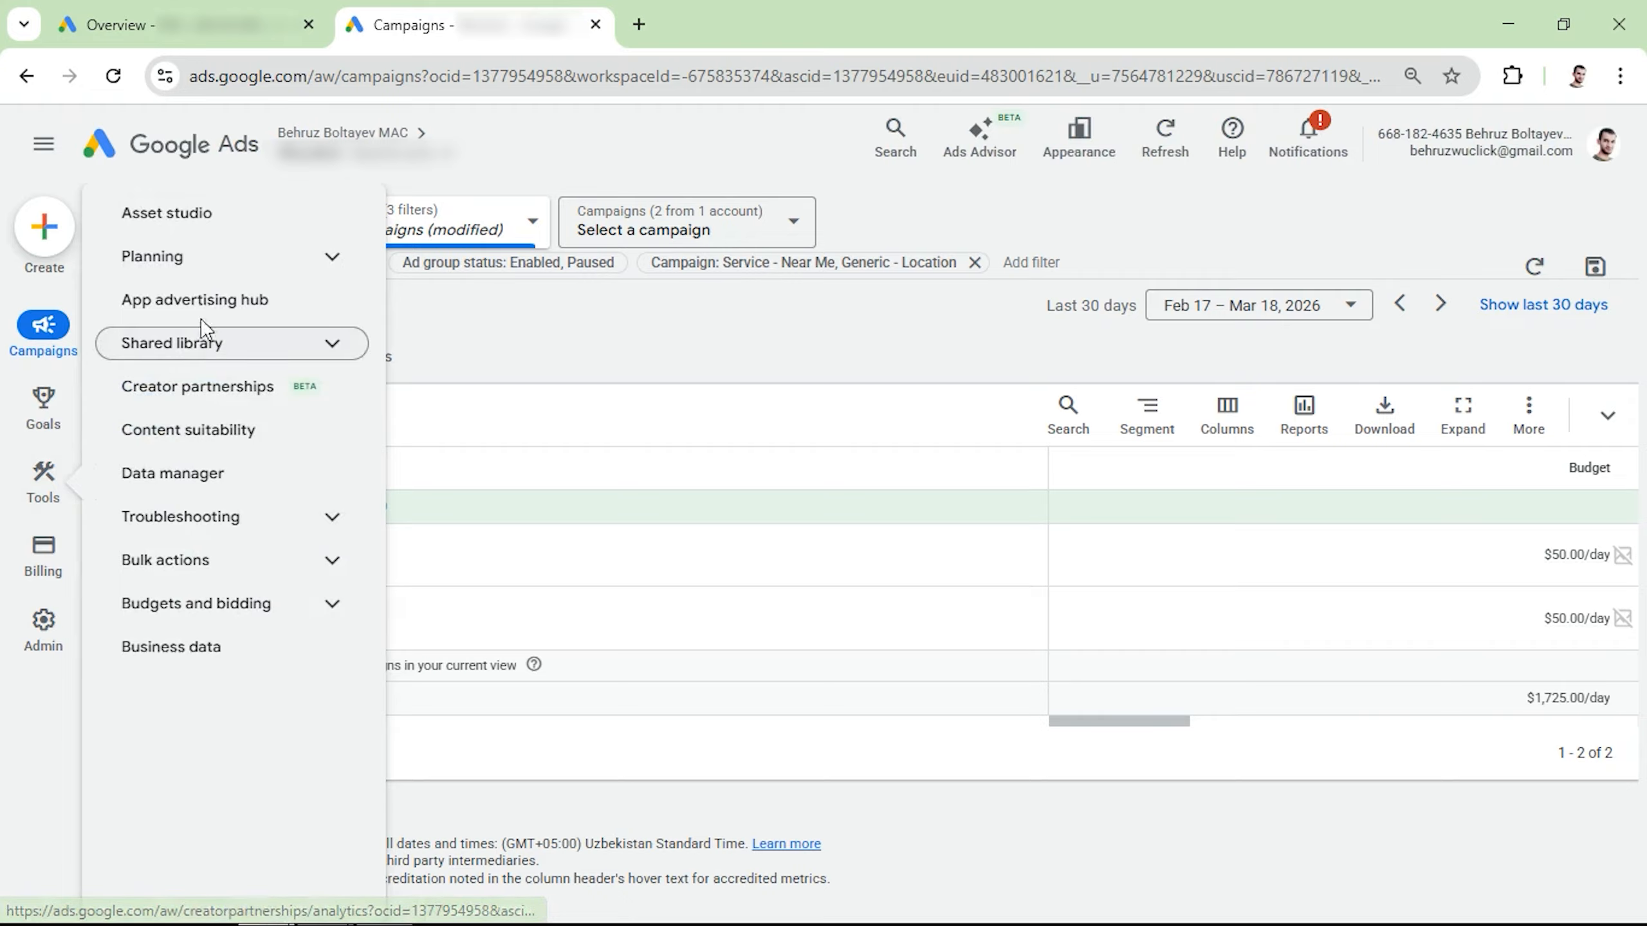
{"action": "left_click", "coordinate": [208, 256]}
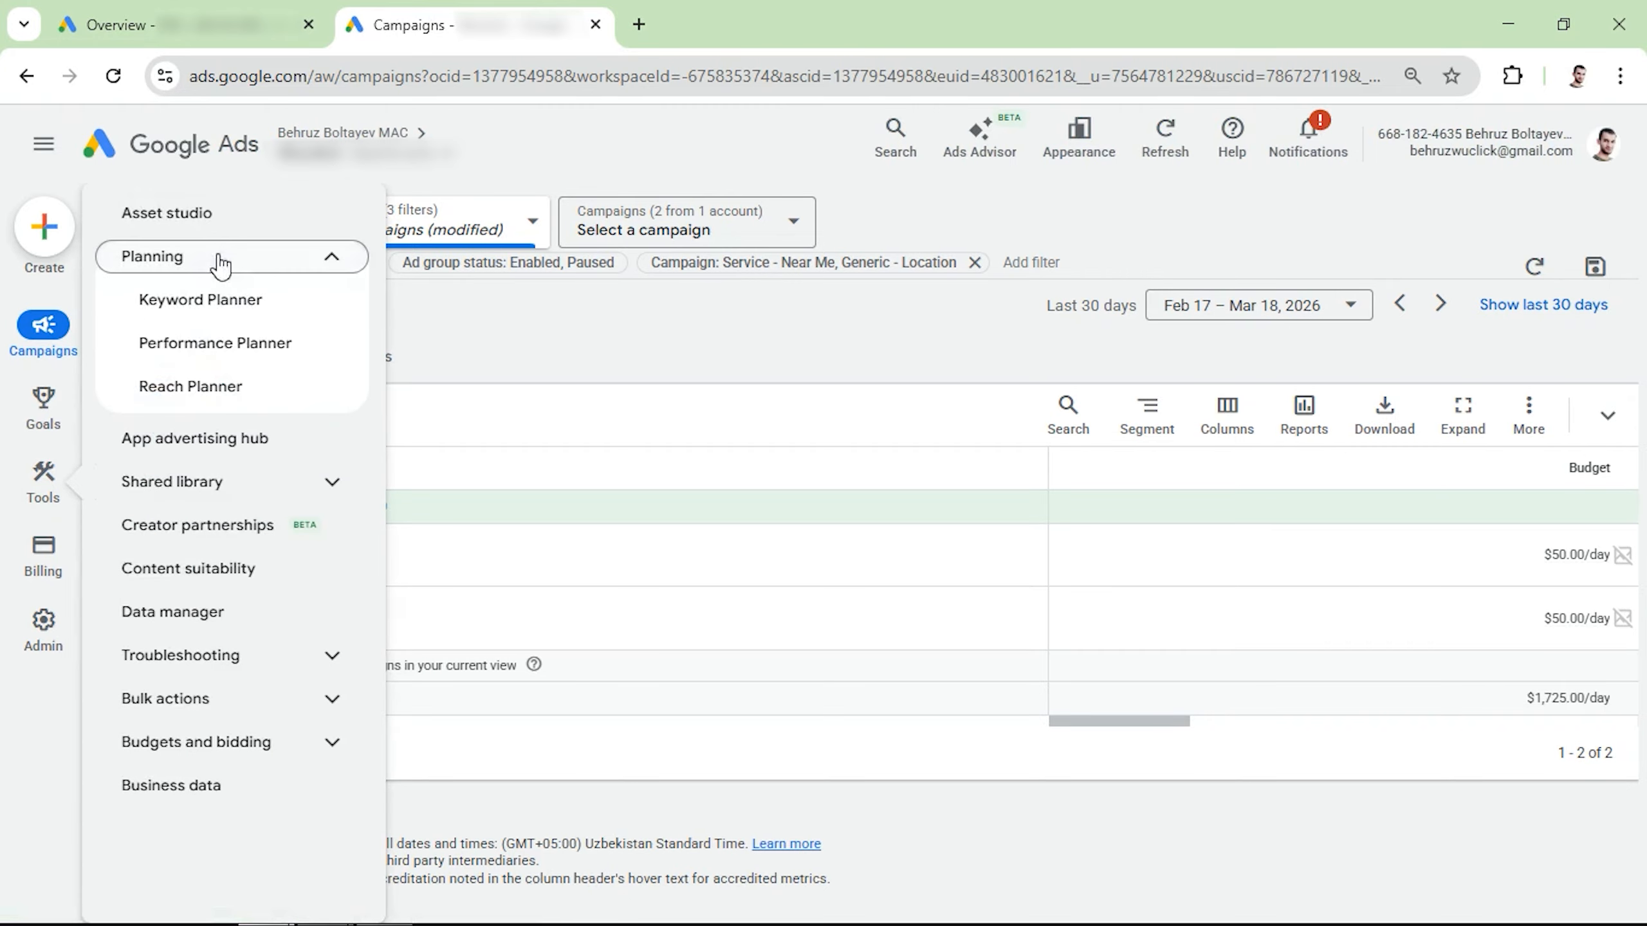
{"action": "right_click", "coordinate": [238, 307]}
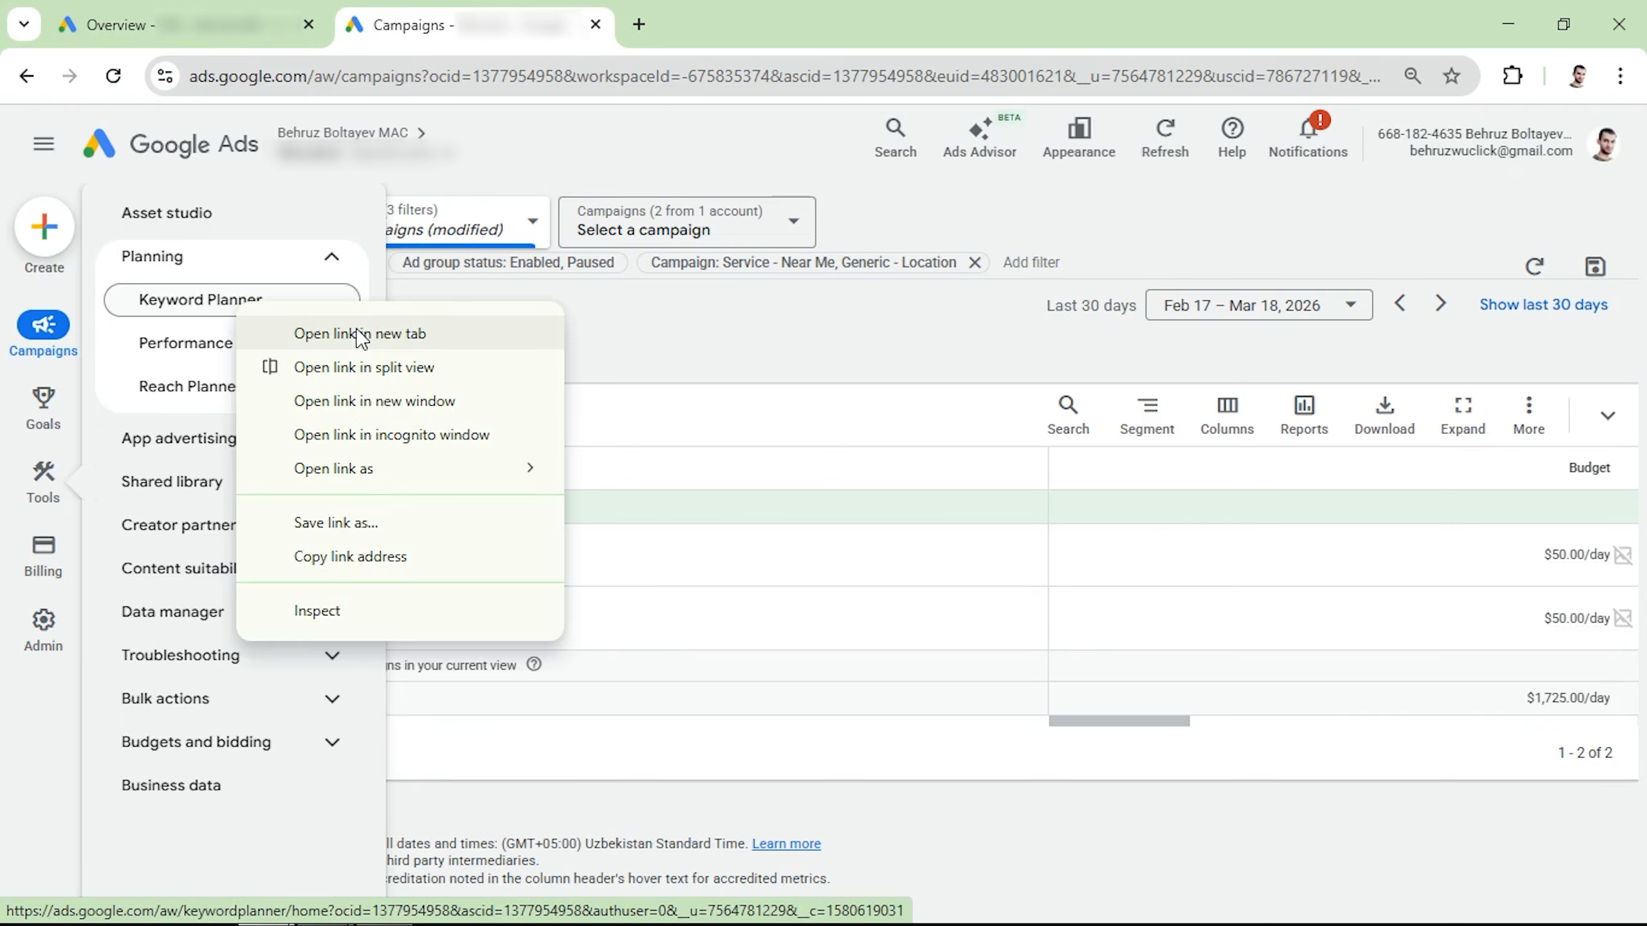
{"action": "left_click", "coordinate": [361, 333]}
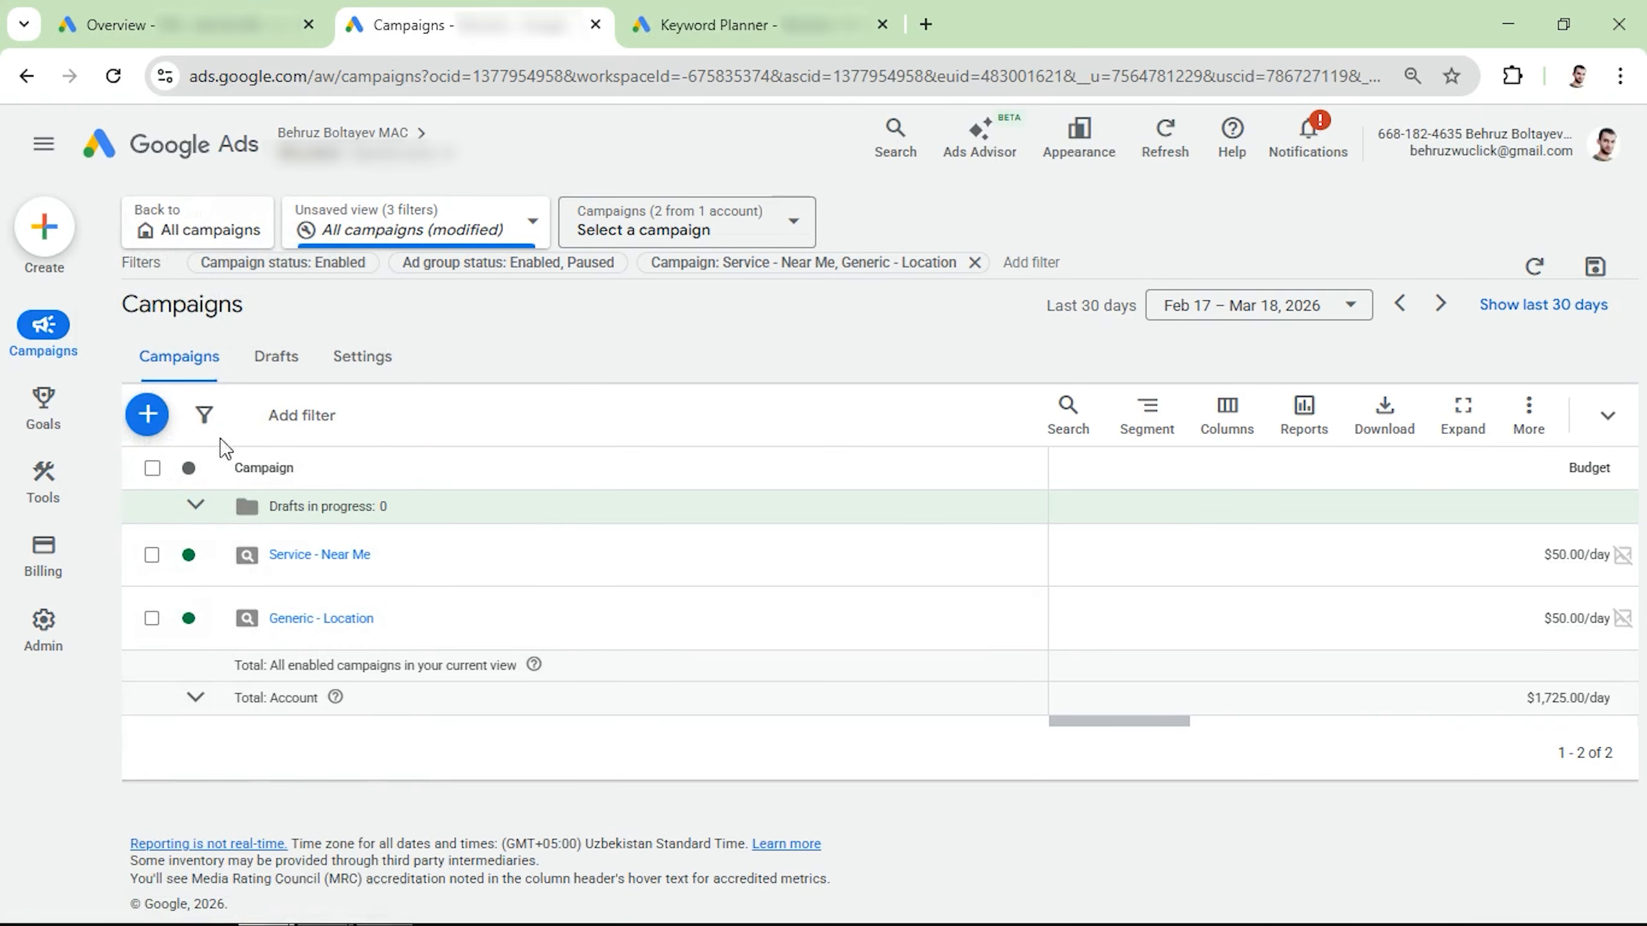
Step: Start creating a new campaign from the campaigns page and choose Leads as its objective
{"action": "left_click", "coordinate": [144, 418]}
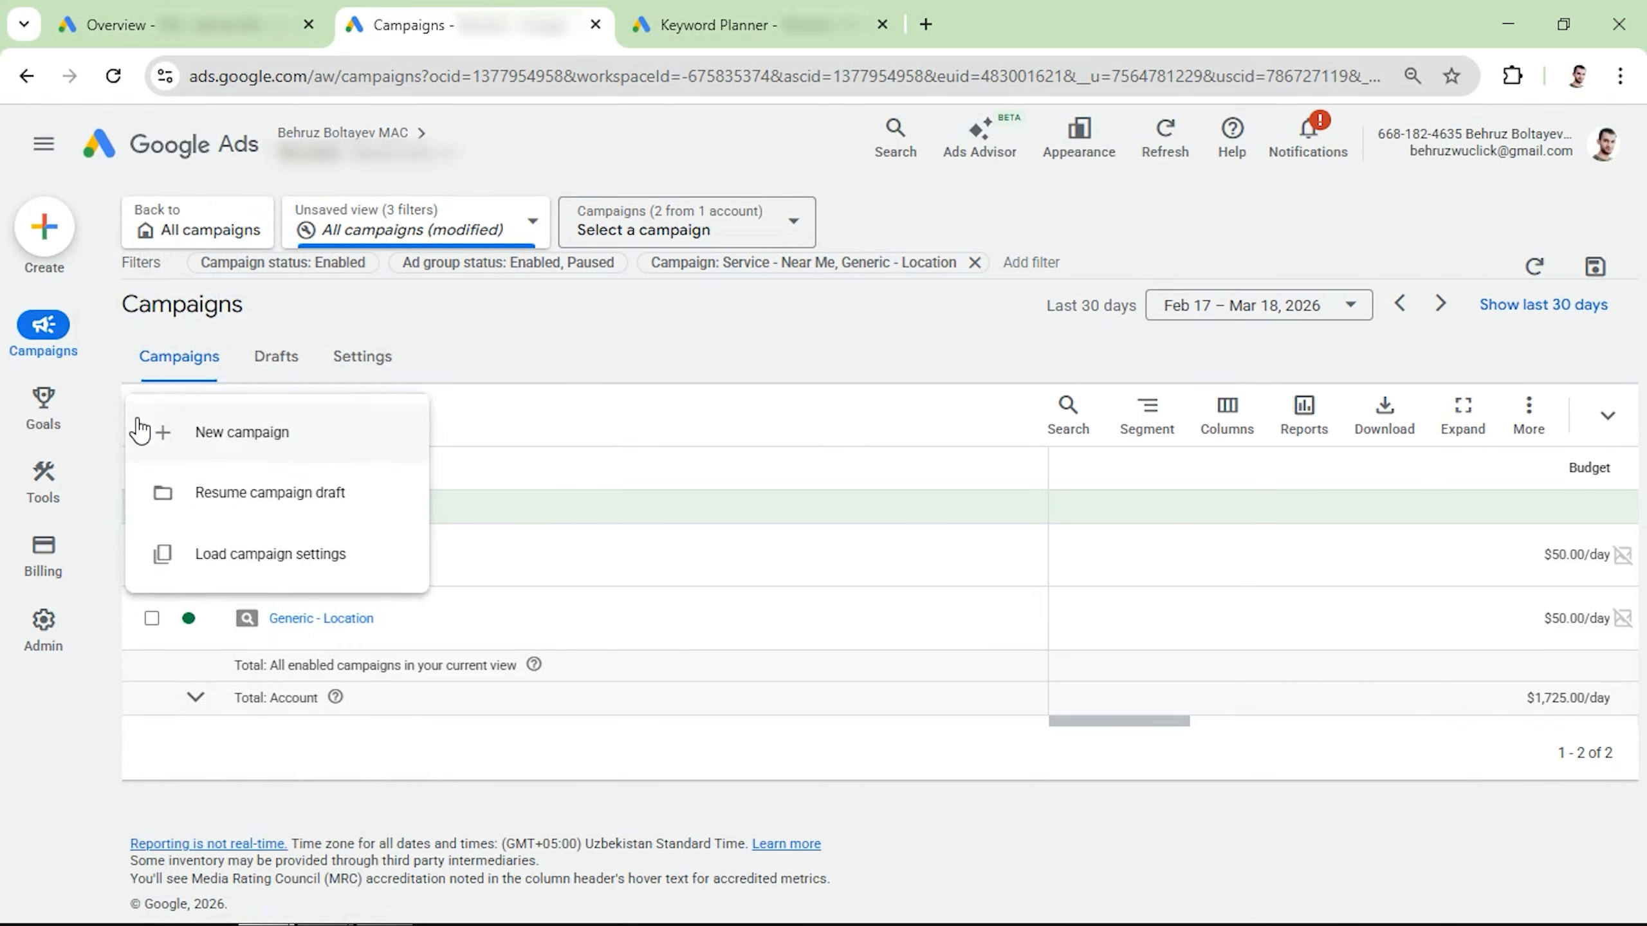
{"action": "left_click", "coordinate": [211, 447]}
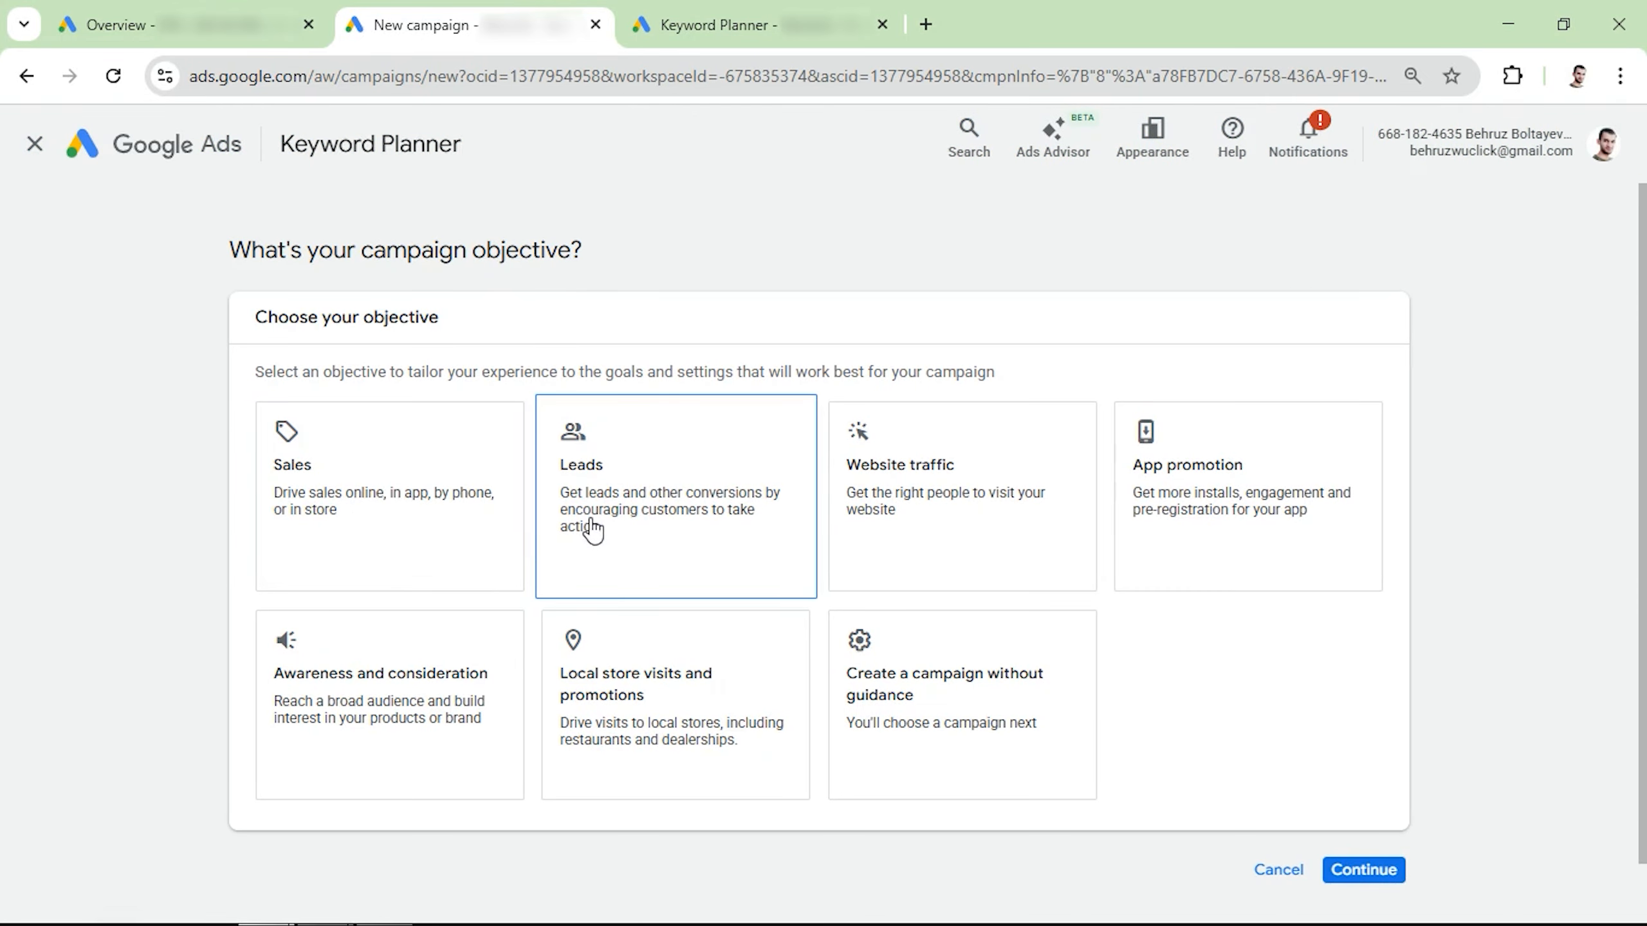
{"action": "left_click", "coordinate": [592, 528]}
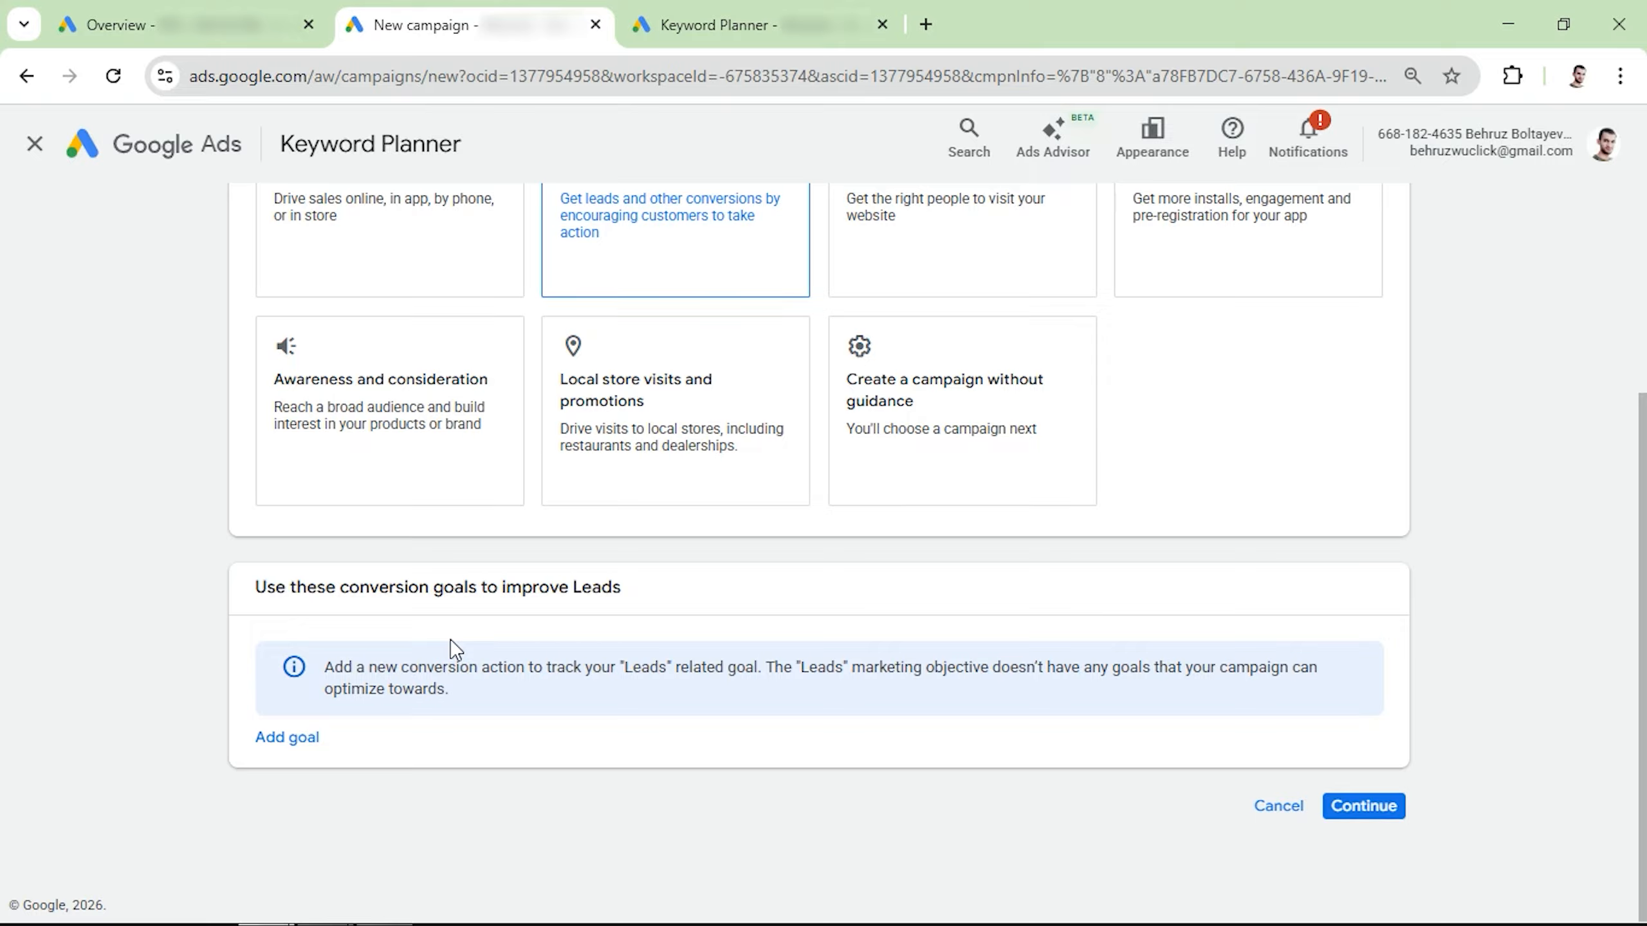
Step: Add Phone call leads as the campaign's conversion goal and continue to the campaign type selection
{"action": "left_click", "coordinate": [289, 738]}
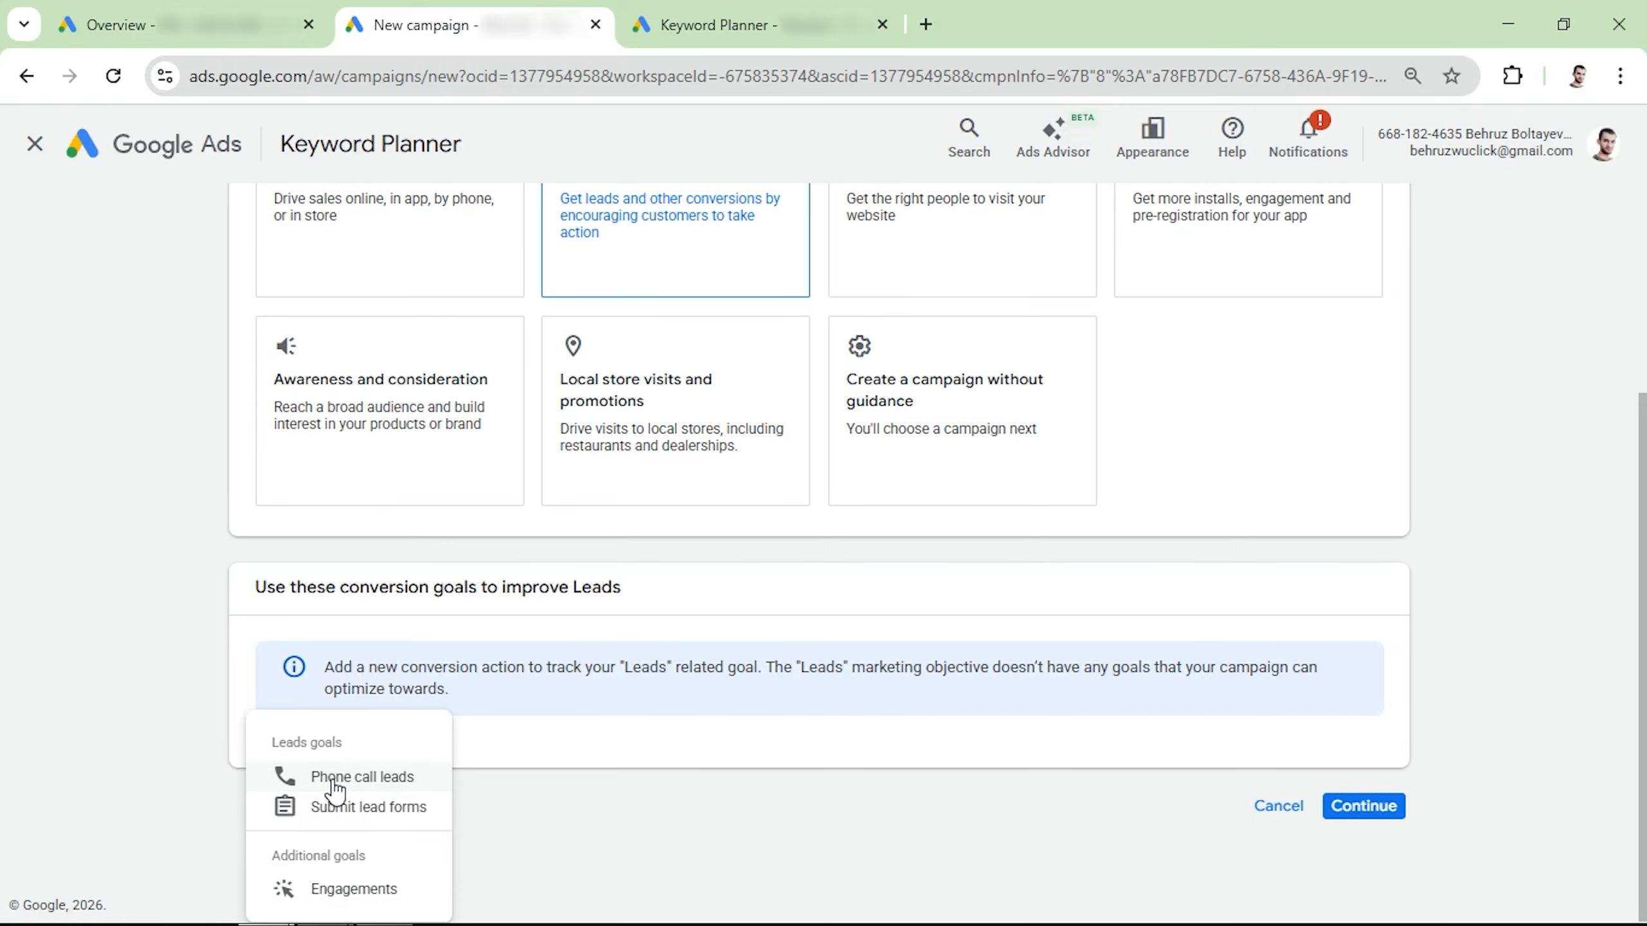
{"action": "left_click", "coordinate": [332, 780]}
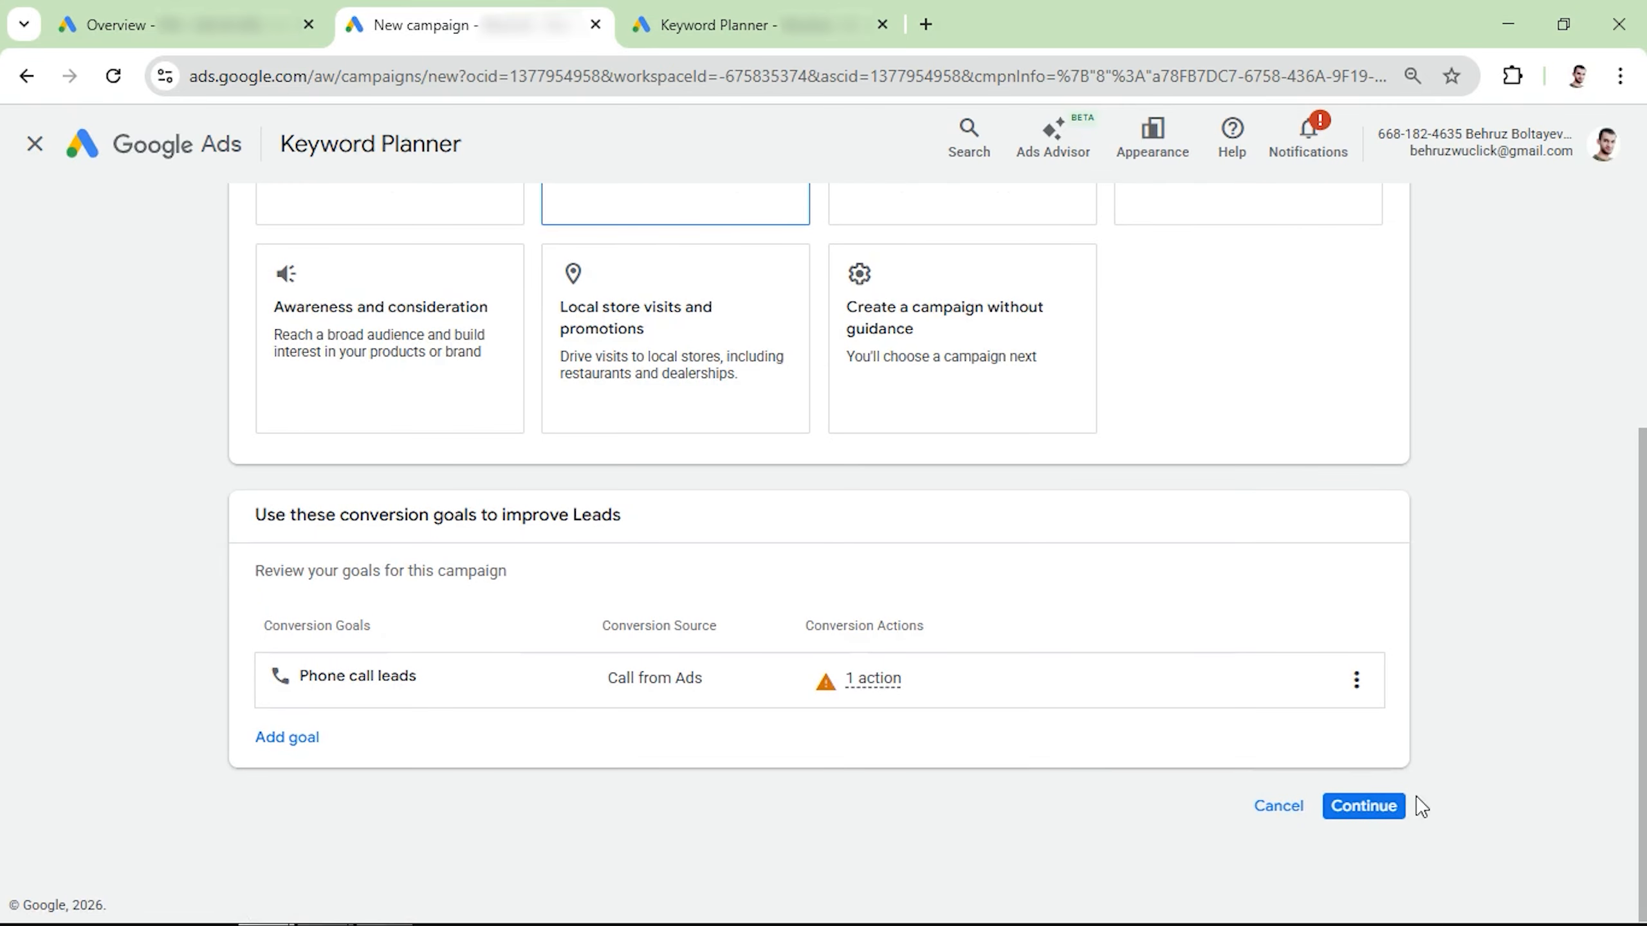
{"action": "left_click", "coordinate": [1365, 806]}
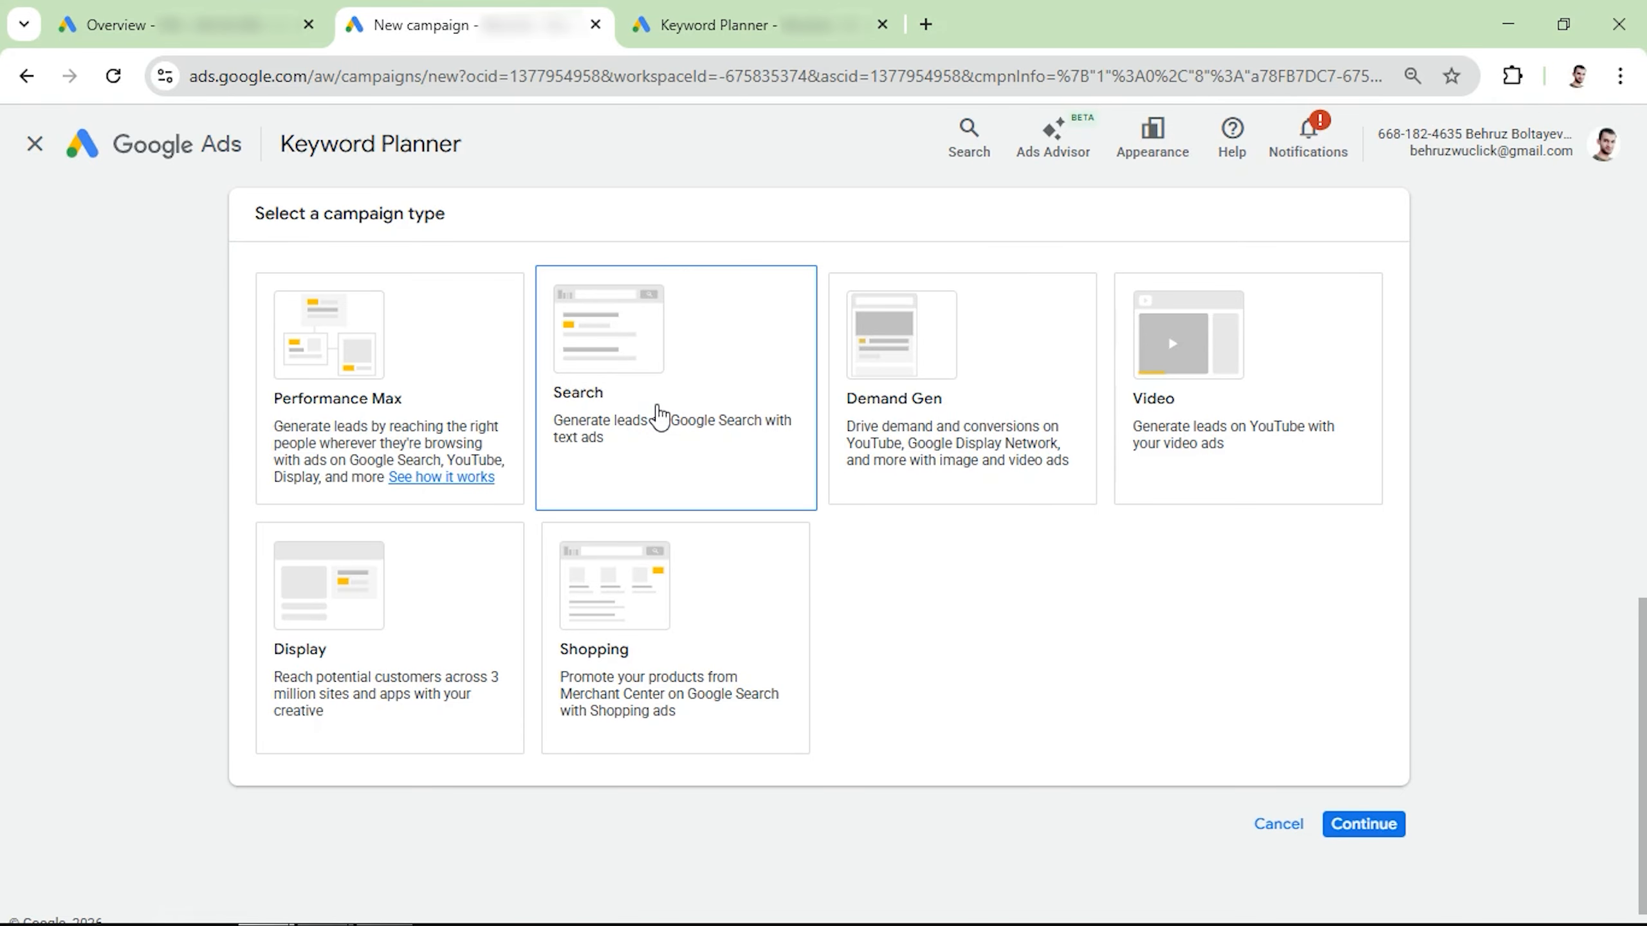
Step: Choose Search as the campaign type for generating leads
{"action": "left_click", "coordinate": [347, 393]}
{"action": "left_click", "coordinate": [639, 397]}
{"action": "left_click", "coordinate": [658, 400]}
{"action": "scroll", "coordinate": [1115, 669], "scroll_direction": "down", "scroll_amount": 3}
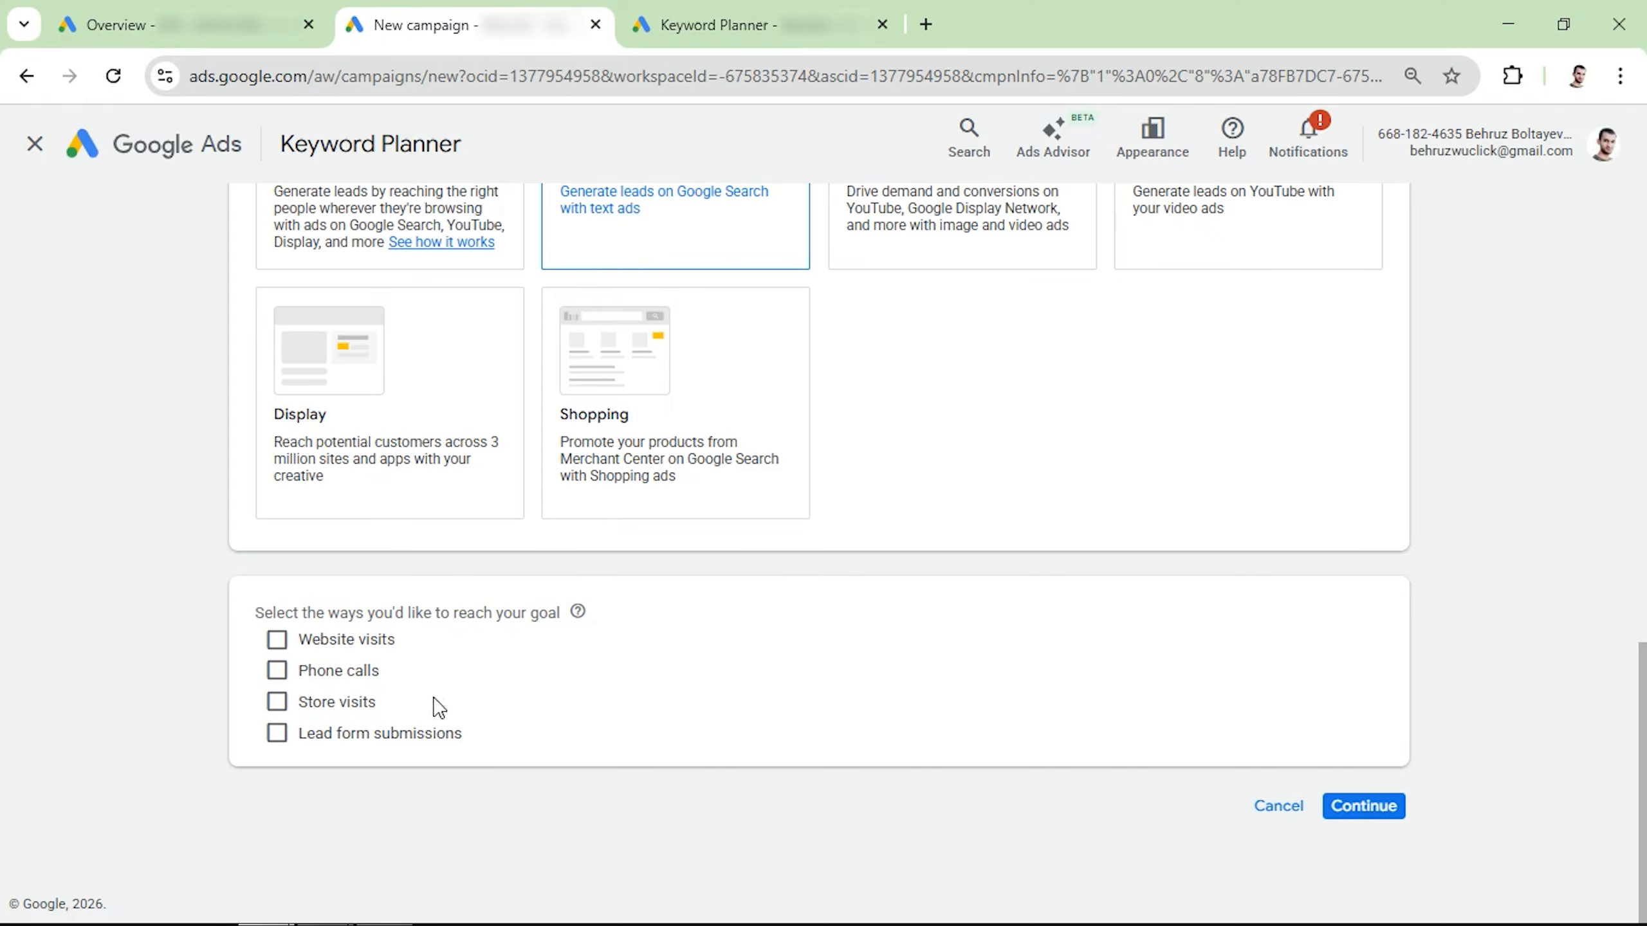
Step: Select Website visits and Phone calls as the ways to reach the goal, and continue without entering a website or phone number
{"action": "left_click", "coordinate": [276, 639]}
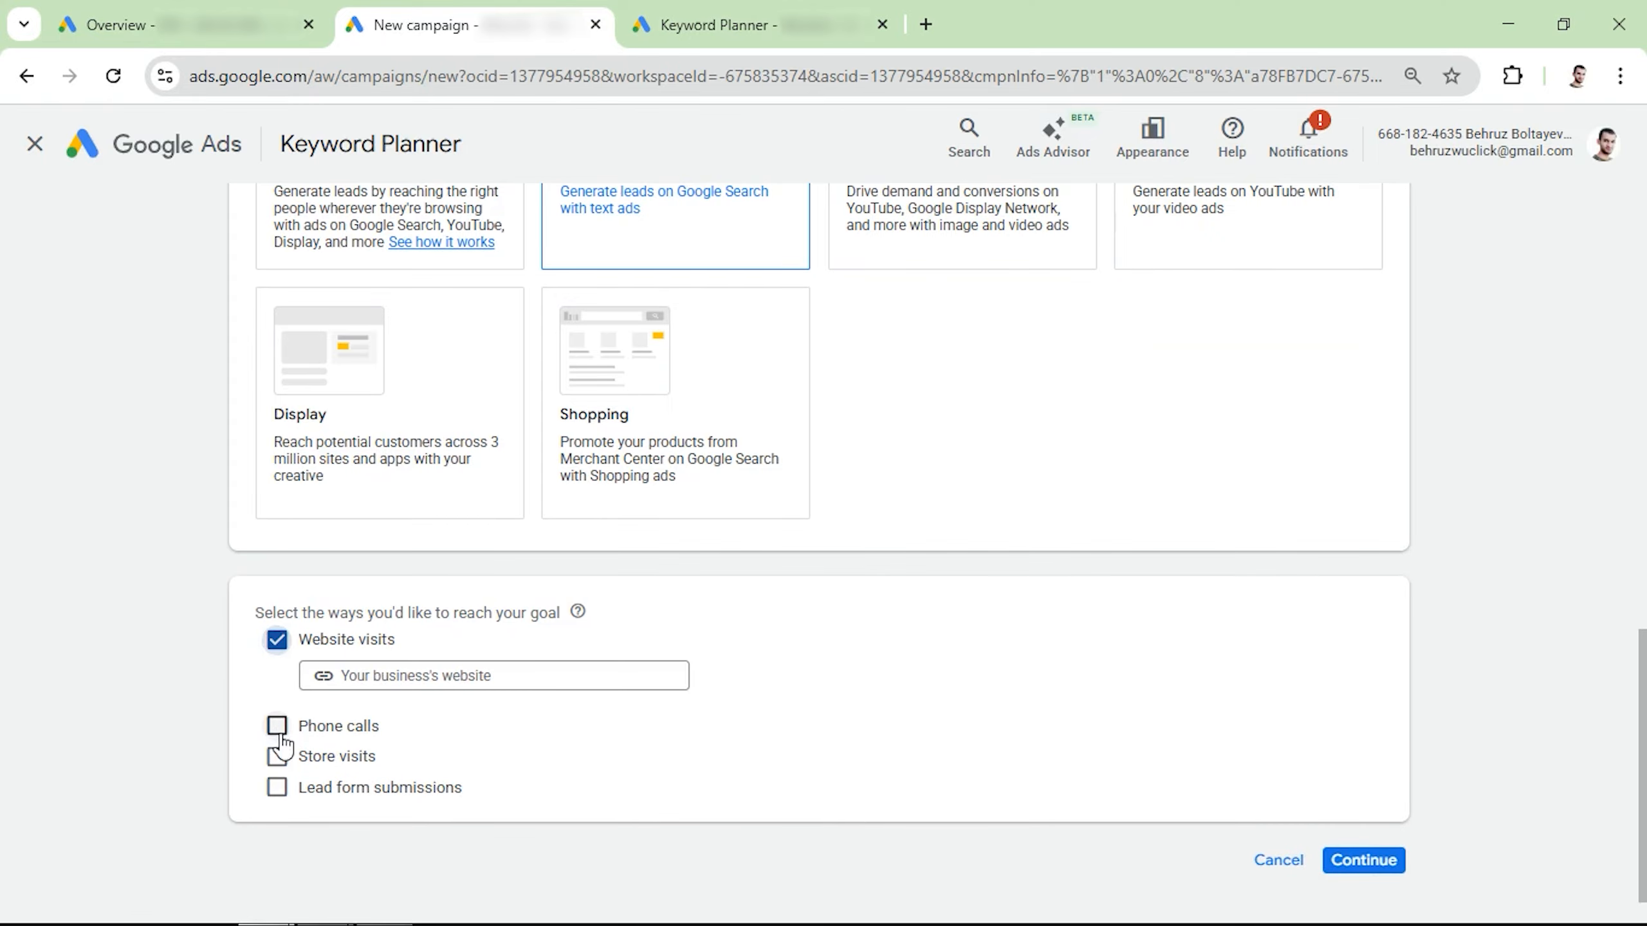
{"action": "left_click", "coordinate": [276, 725]}
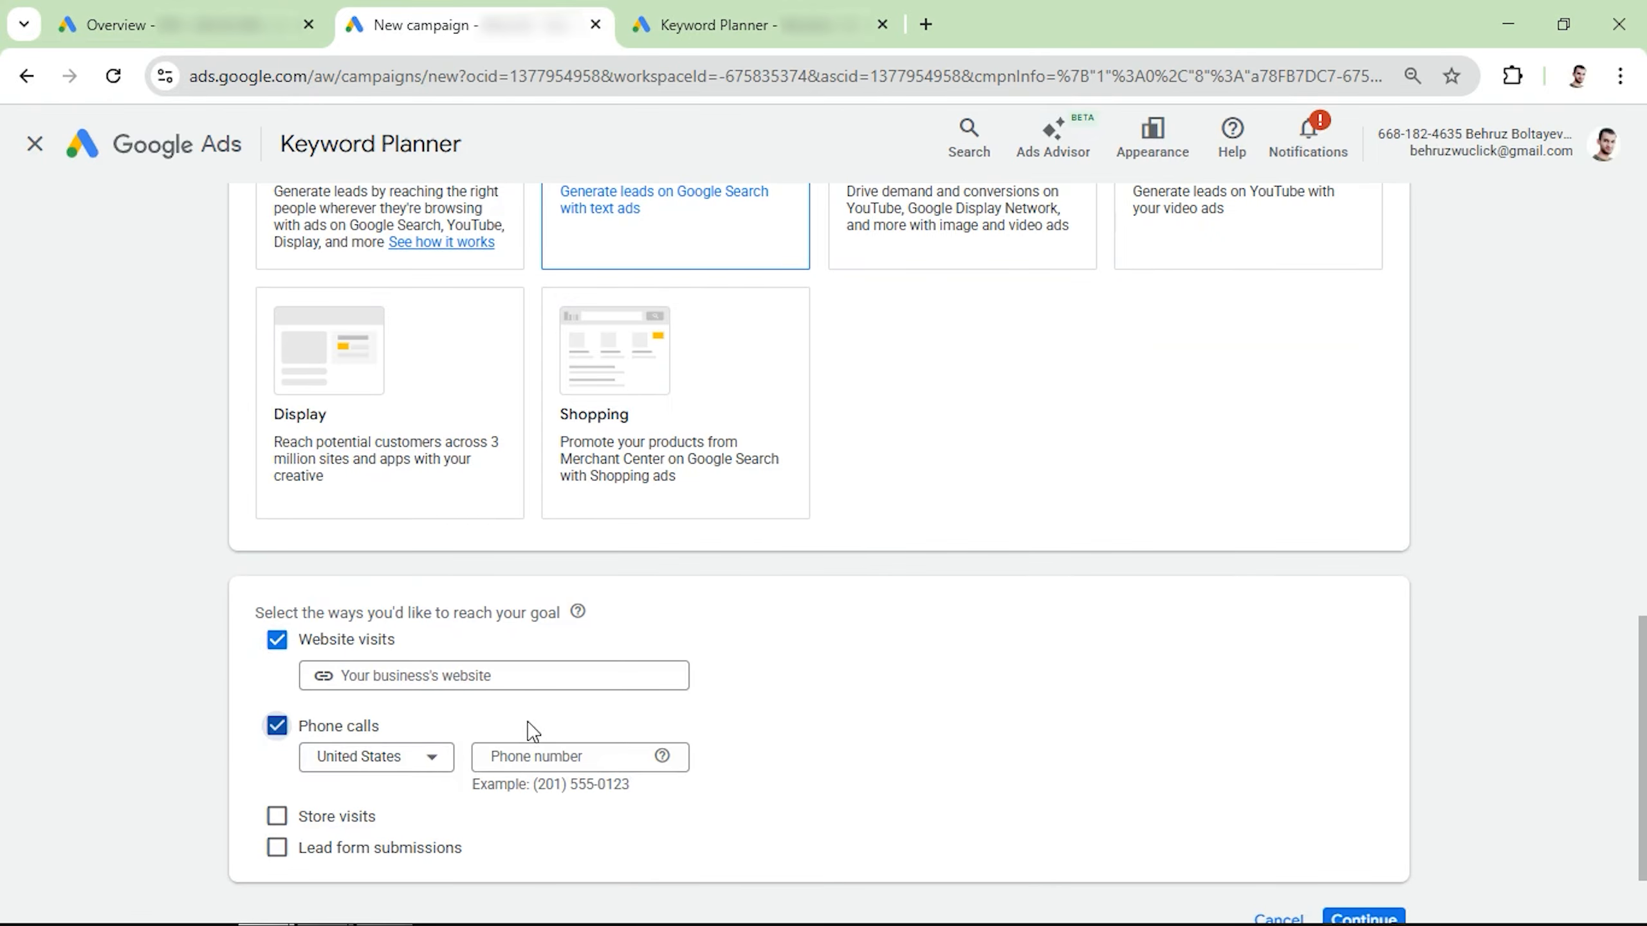
{"action": "scroll", "coordinate": [648, 713], "scroll_direction": "down", "scroll_amount": 2}
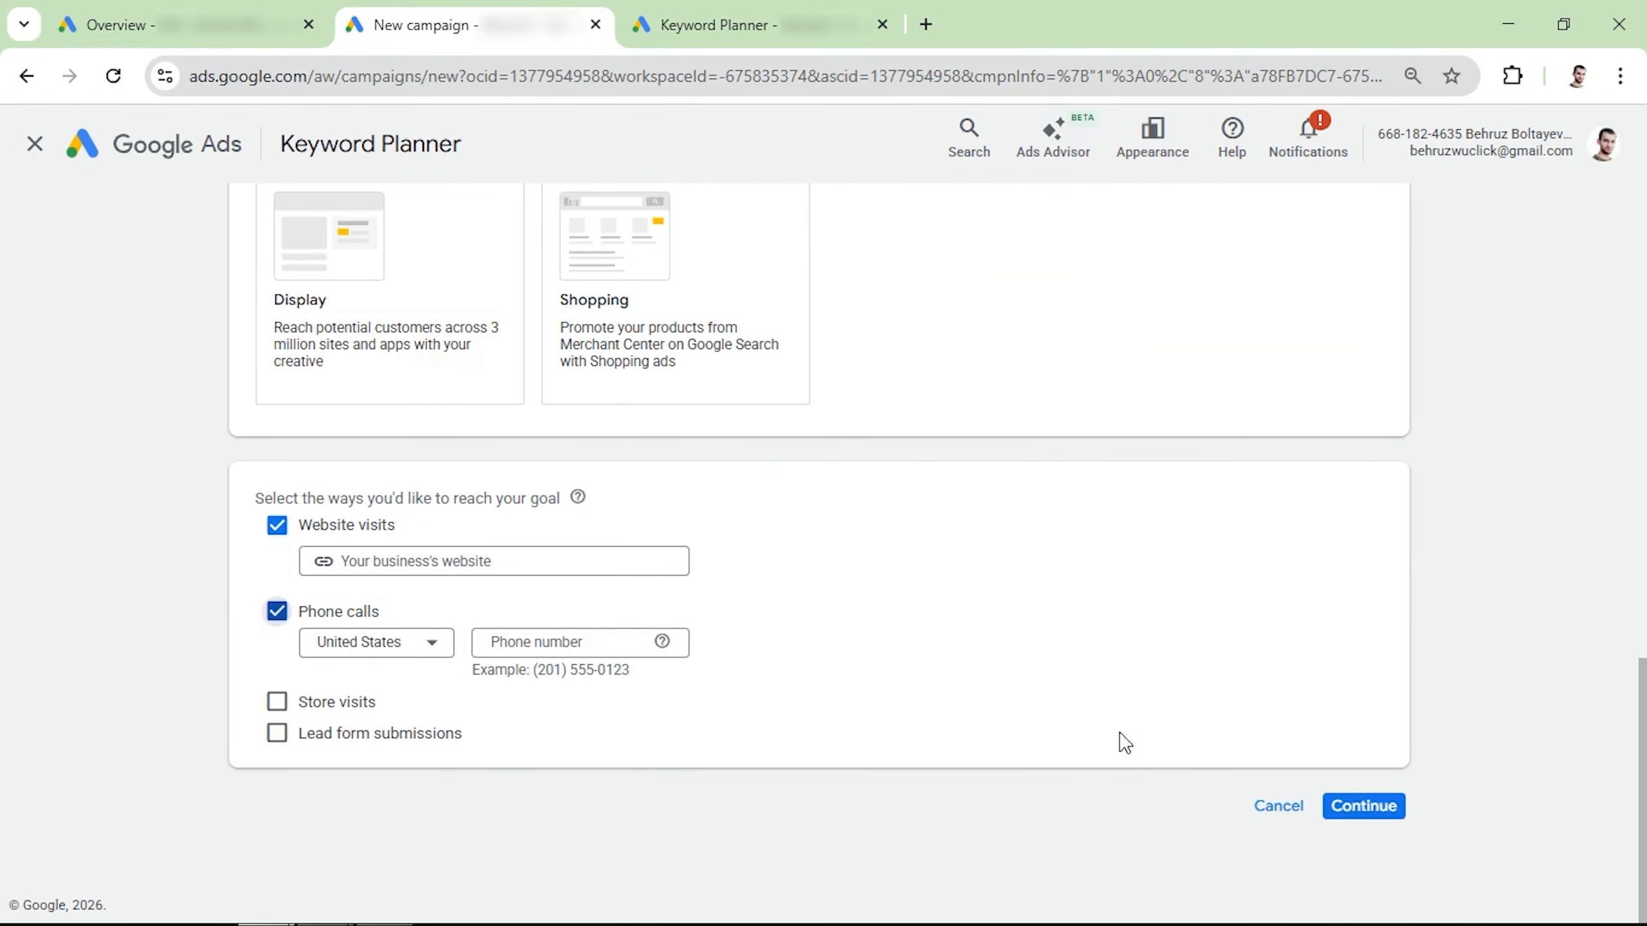
{"action": "left_click", "coordinate": [1362, 806]}
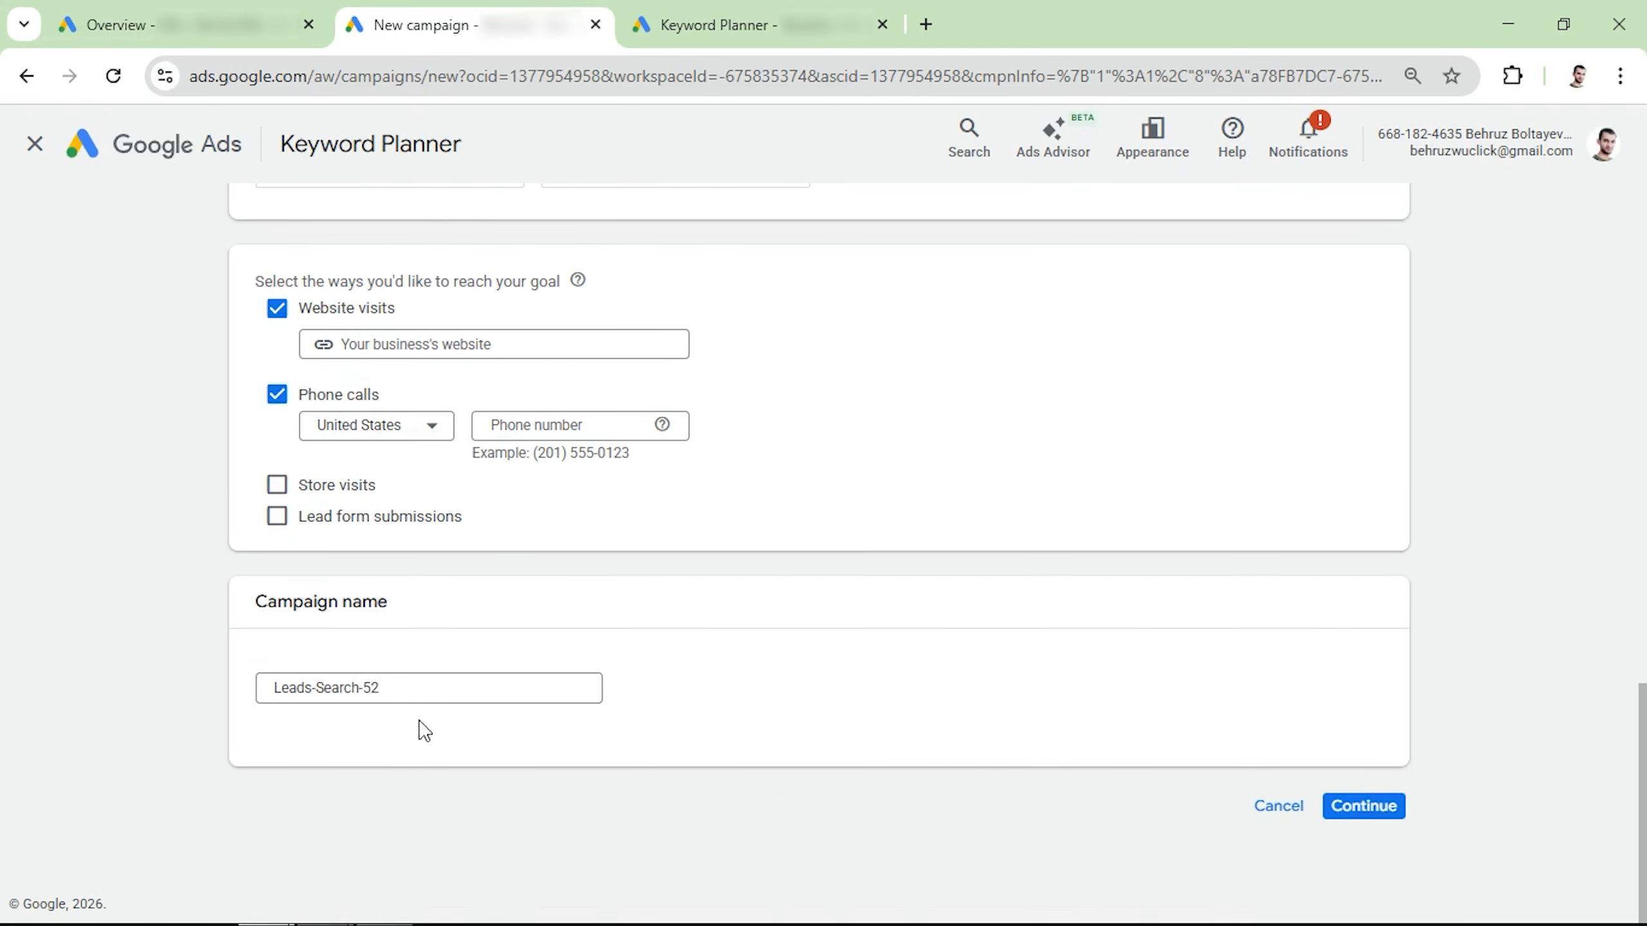
Step: Name the campaign "Wuclick - Plumbing - General Services" and continue to the bidding settings
{"action": "triple_click", "coordinate": [415, 688]}
{"action": "type", "text": "Wuclick - Plum"}
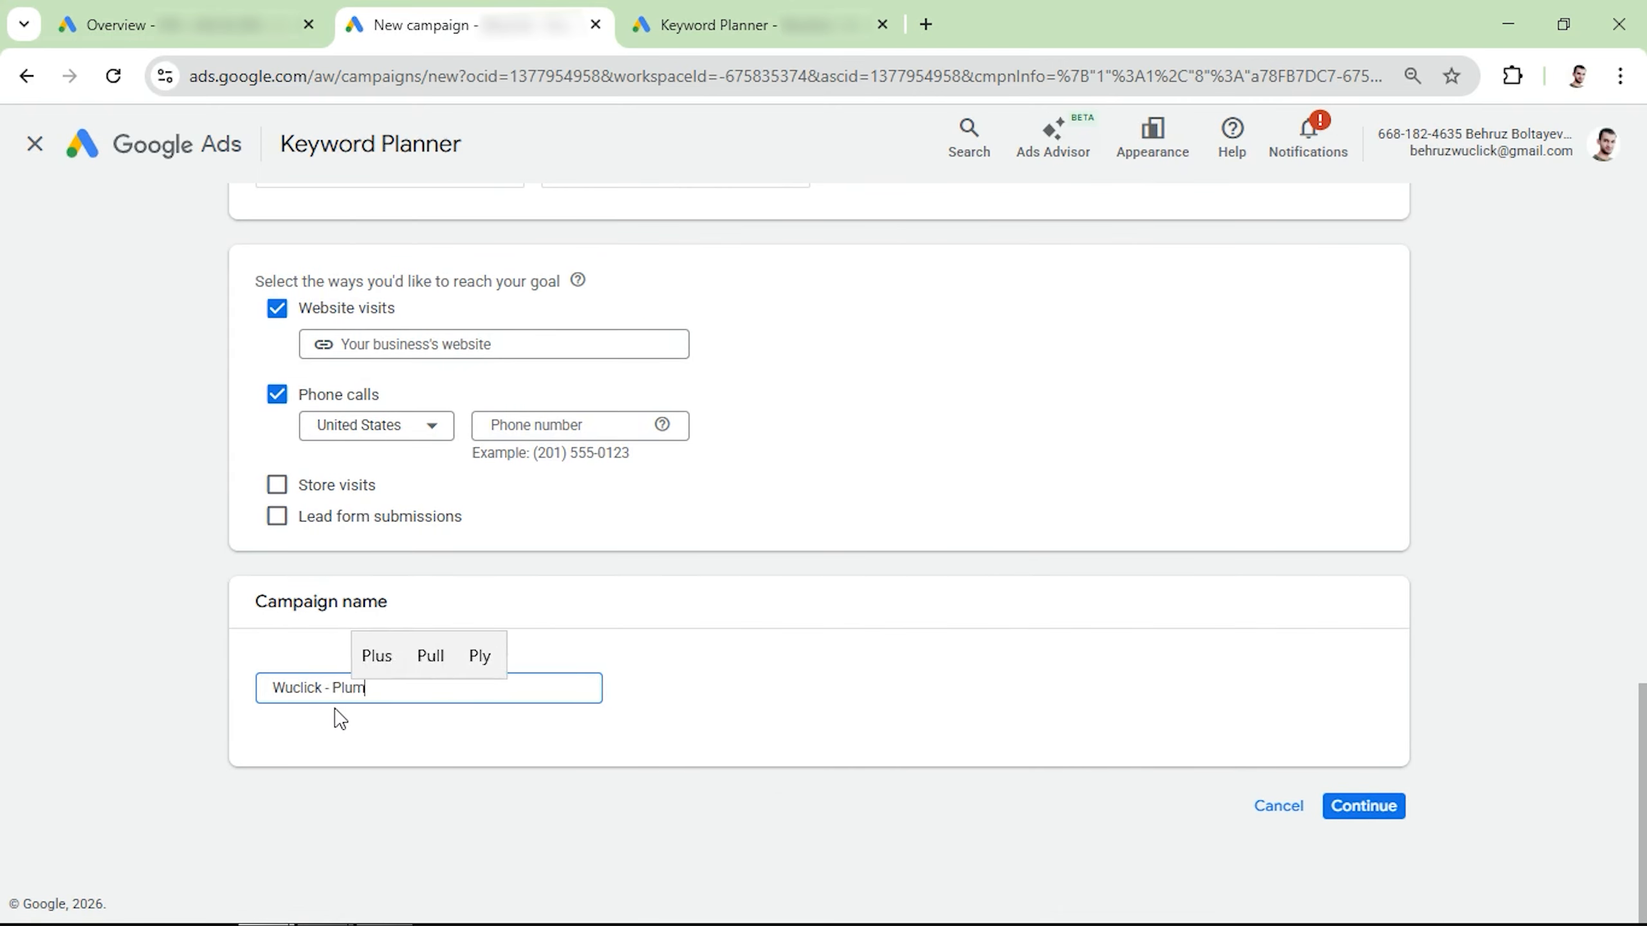
{"action": "type", "text": "bing - General Services"}
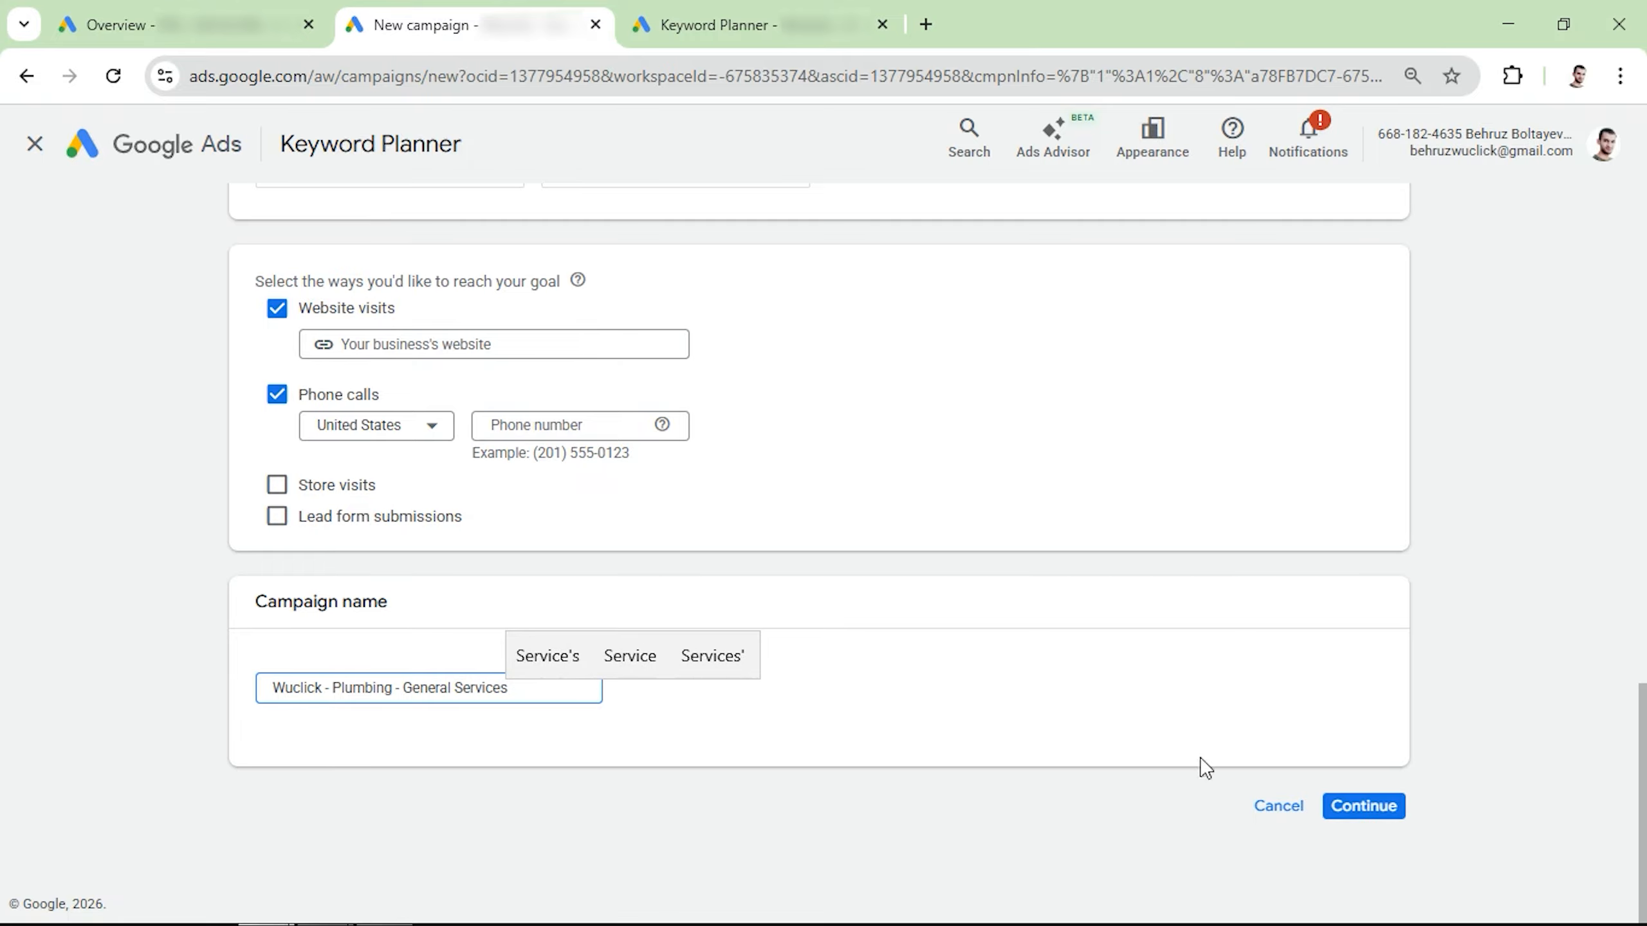
{"action": "left_click", "coordinate": [1363, 805]}
{"action": "left_click", "coordinate": [1101, 746]}
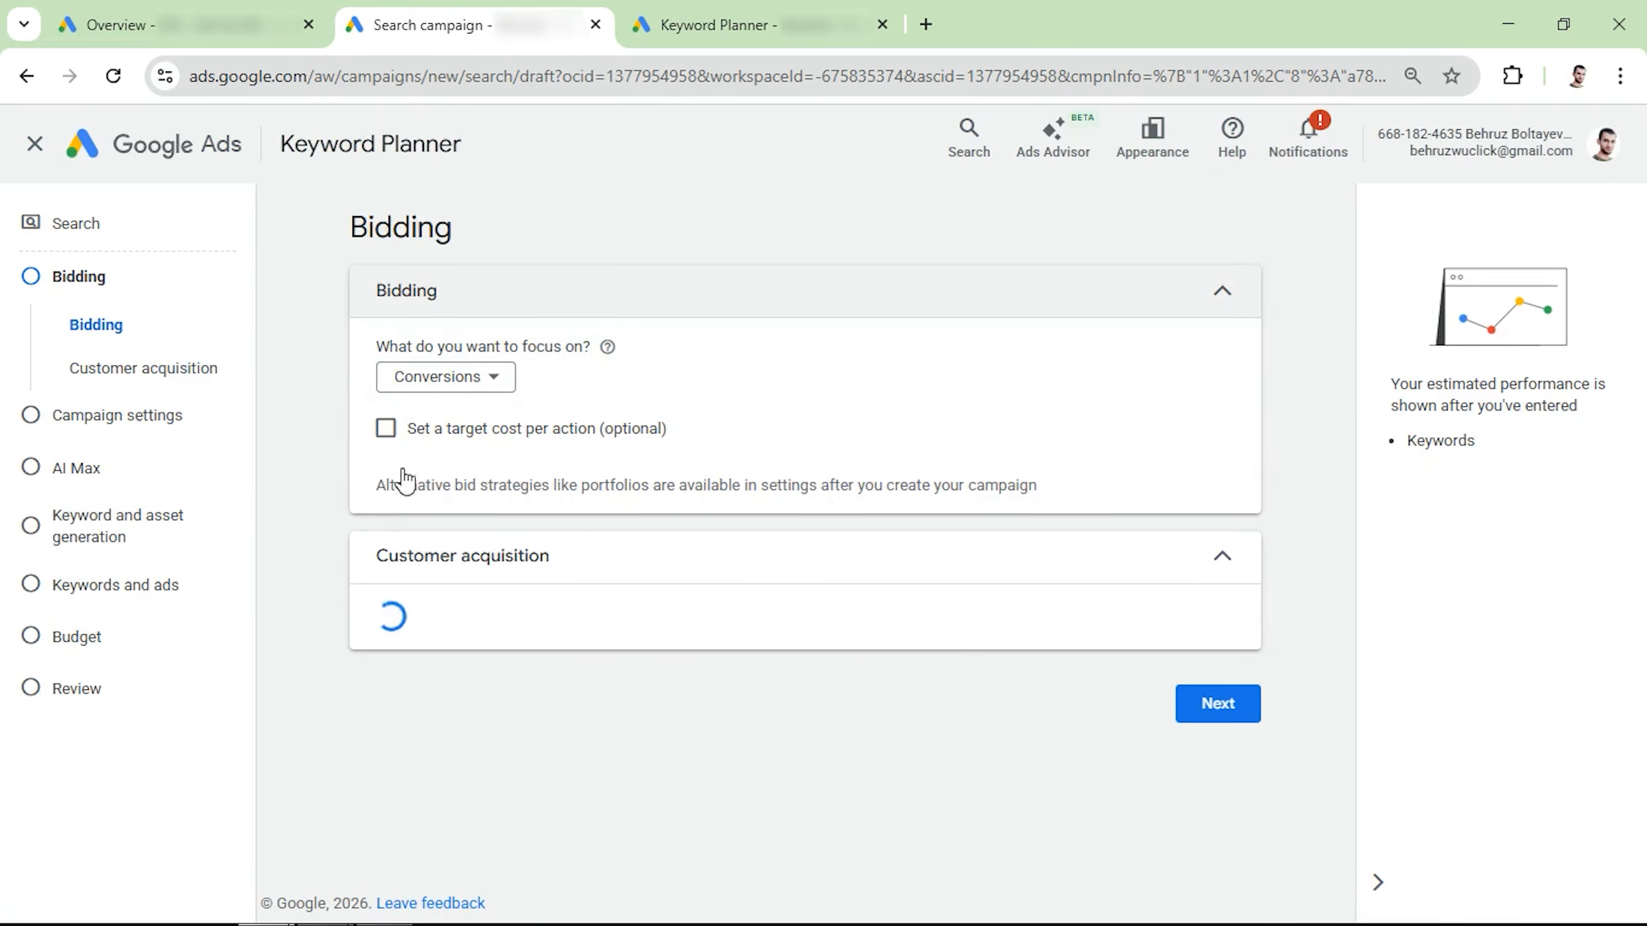
Step: Set the bidding focus to Clicks and enable a maximum cost per click bid limit
{"action": "left_click", "coordinate": [444, 377]}
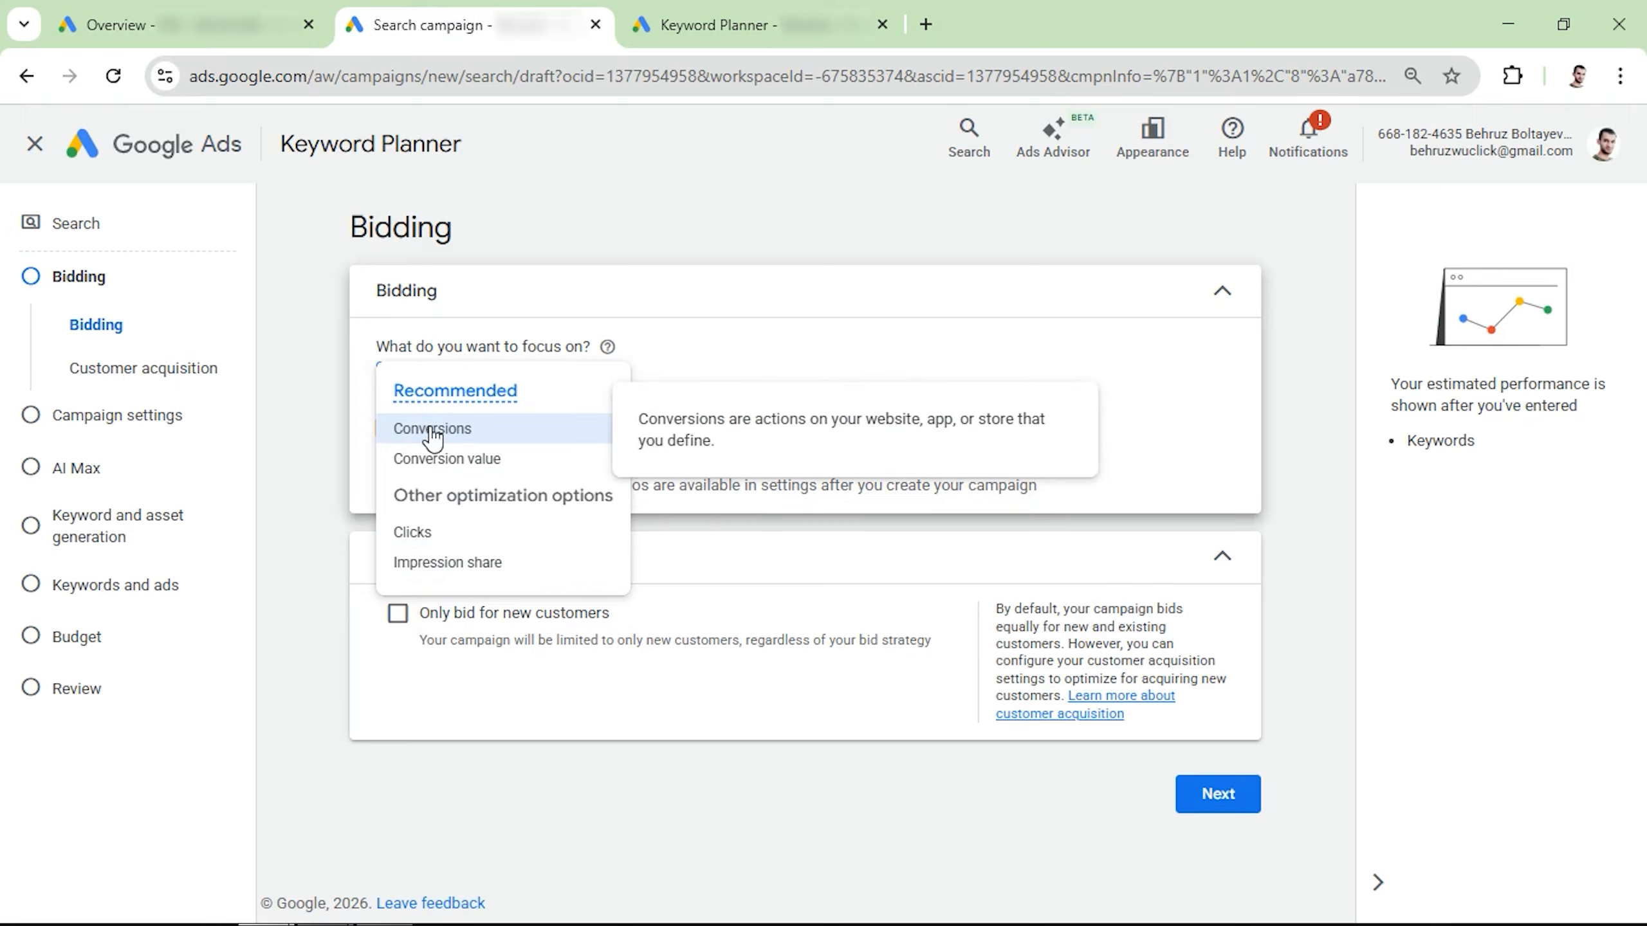
{"action": "left_click", "coordinate": [422, 535]}
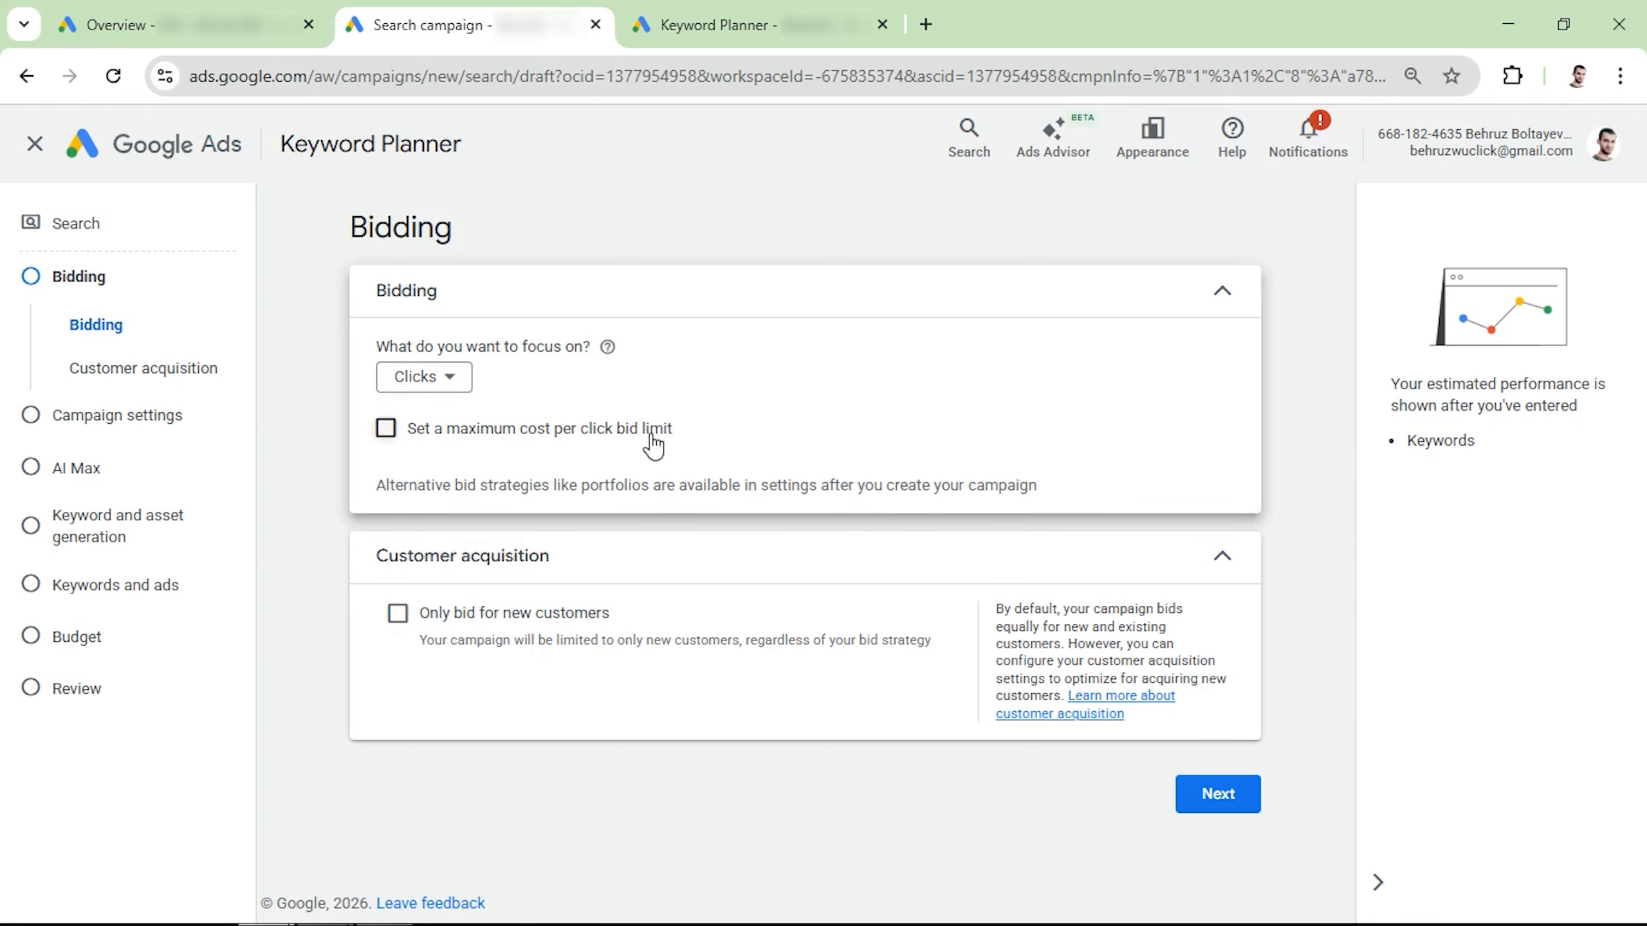
{"action": "left_click", "coordinate": [396, 433]}
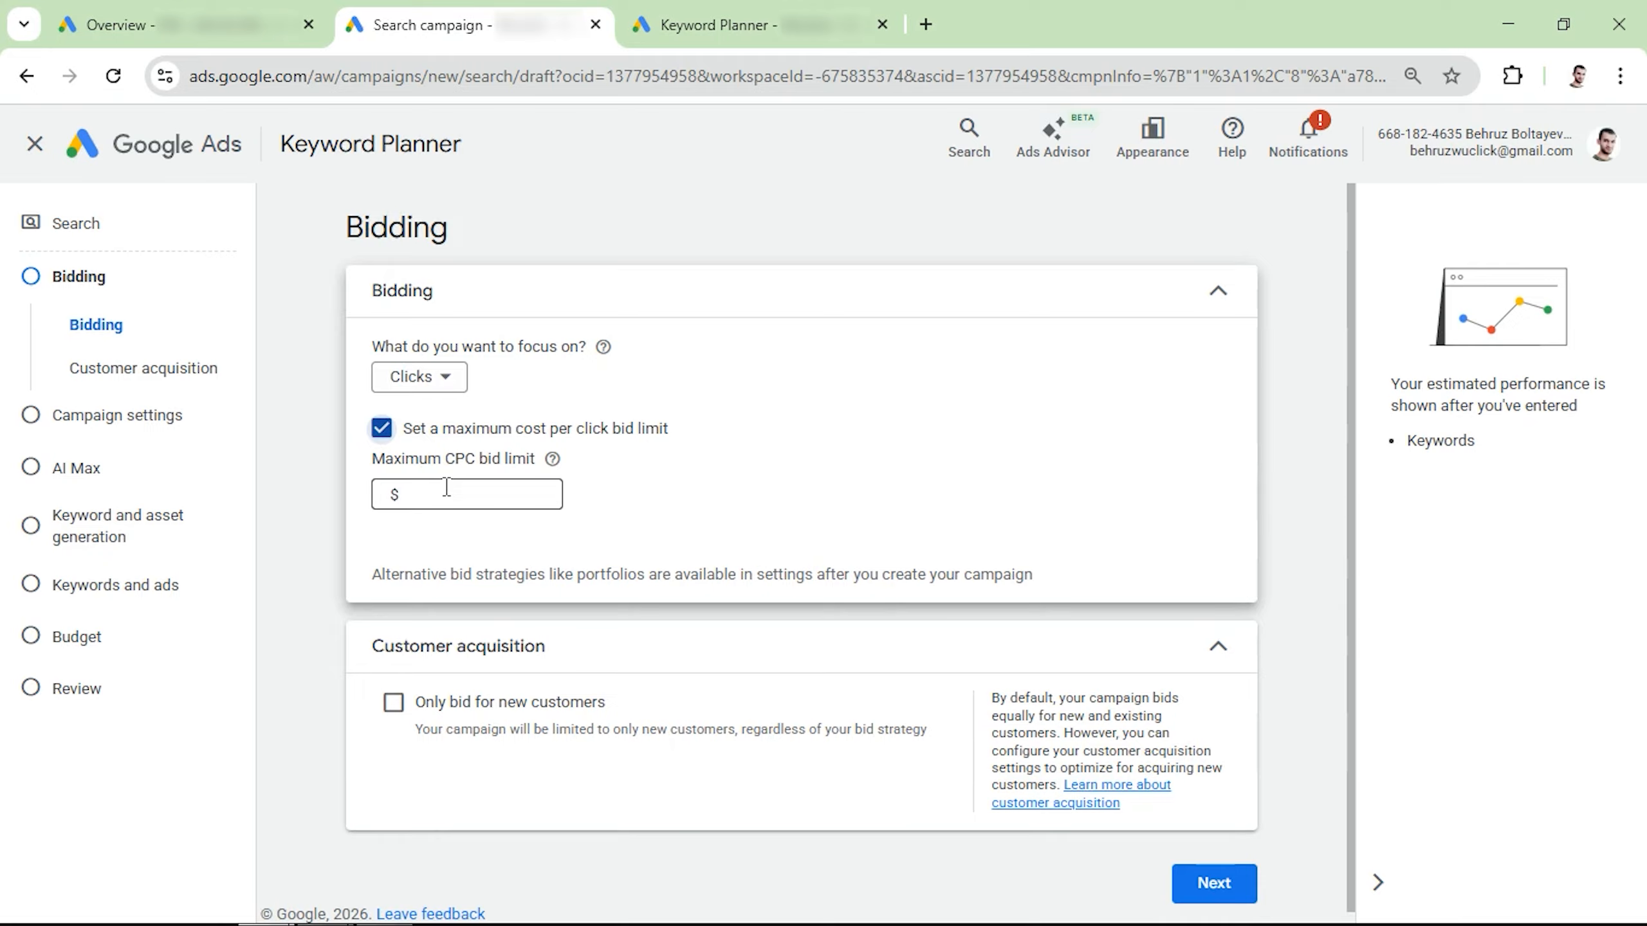
Step: Switch to the Keyword Planner tab, discover new keywords for "plumbing", and look through the keyword ideas and their top of page bids
{"action": "left_click", "coordinate": [788, 9]}
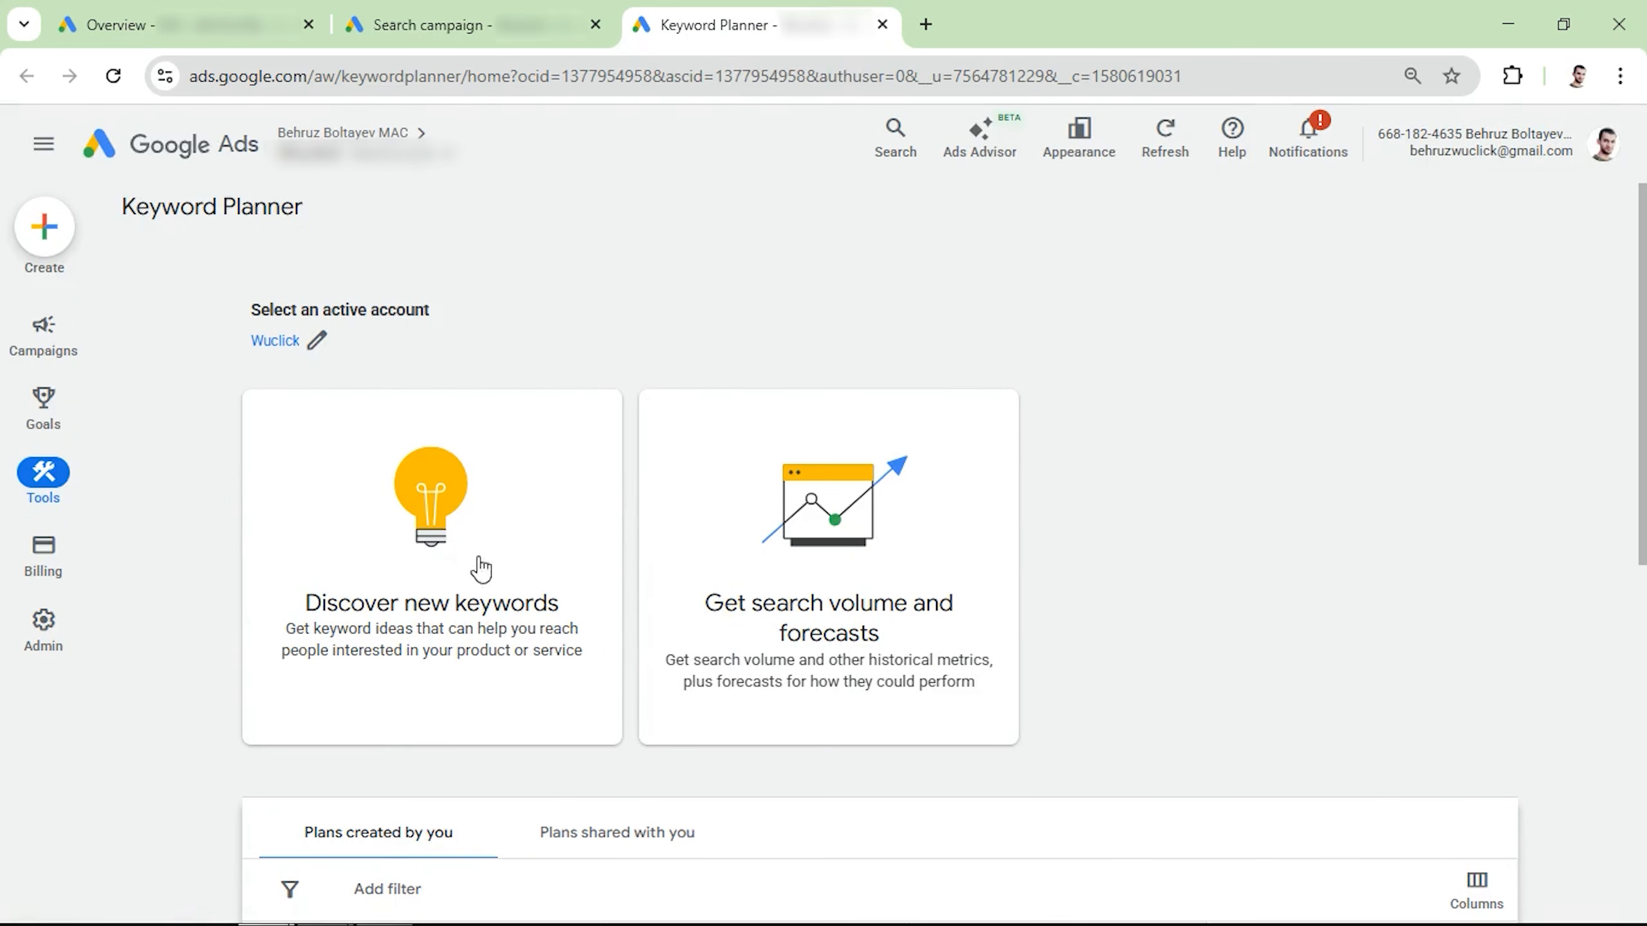
{"action": "mouse_move", "coordinate": [47, 510]}
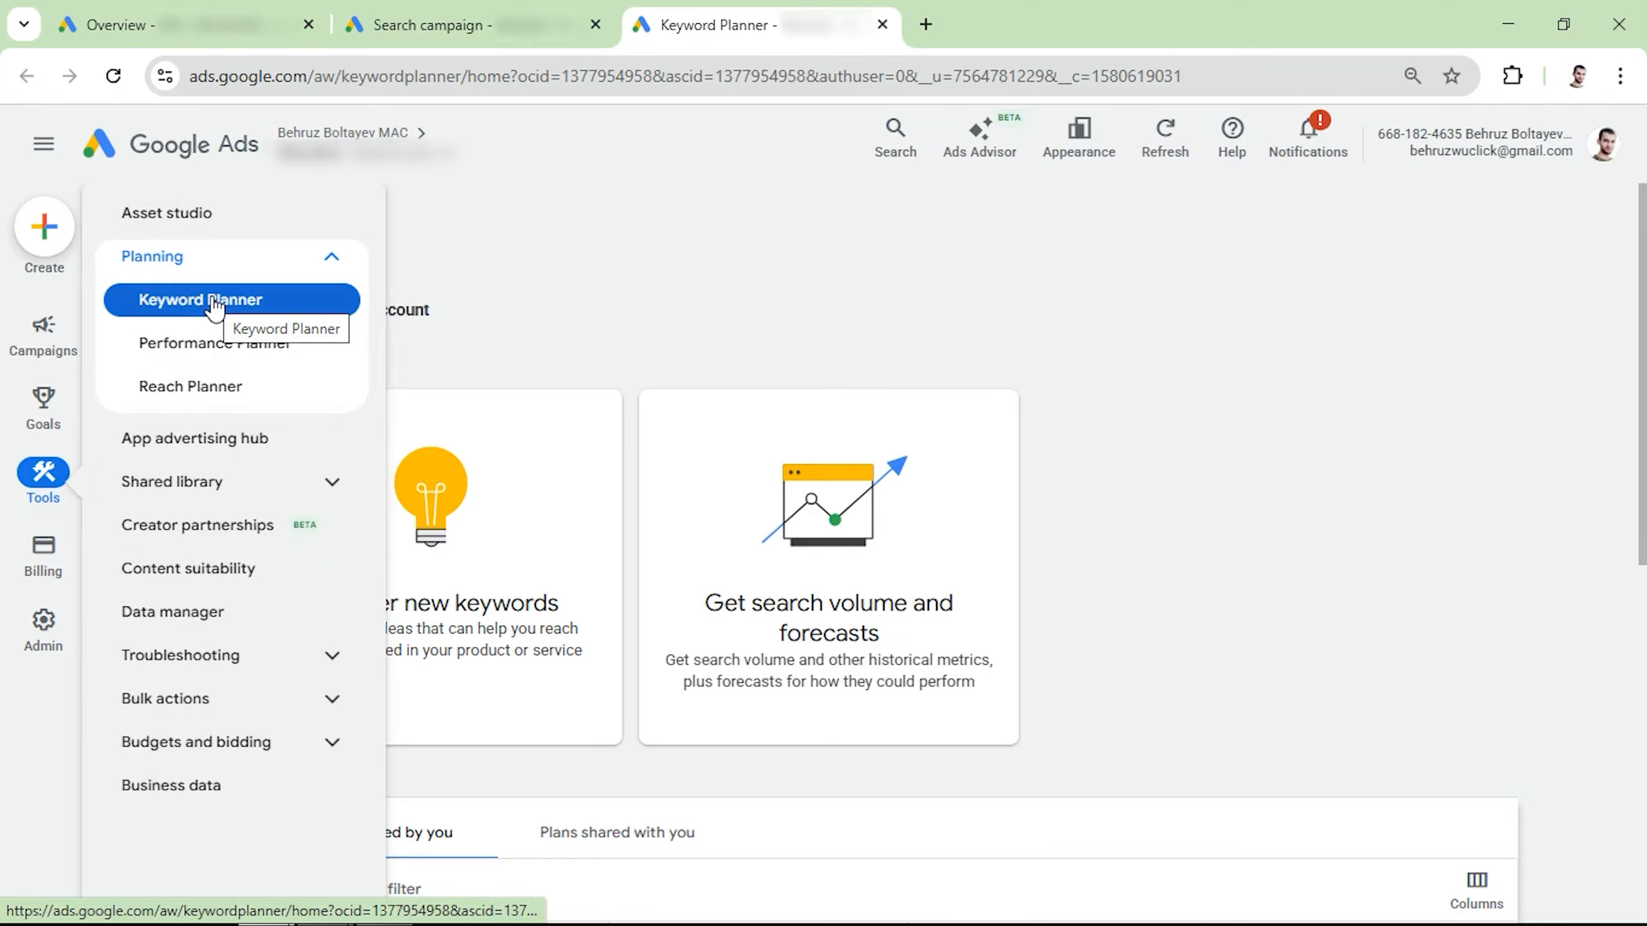
{"action": "left_click", "coordinate": [391, 582]}
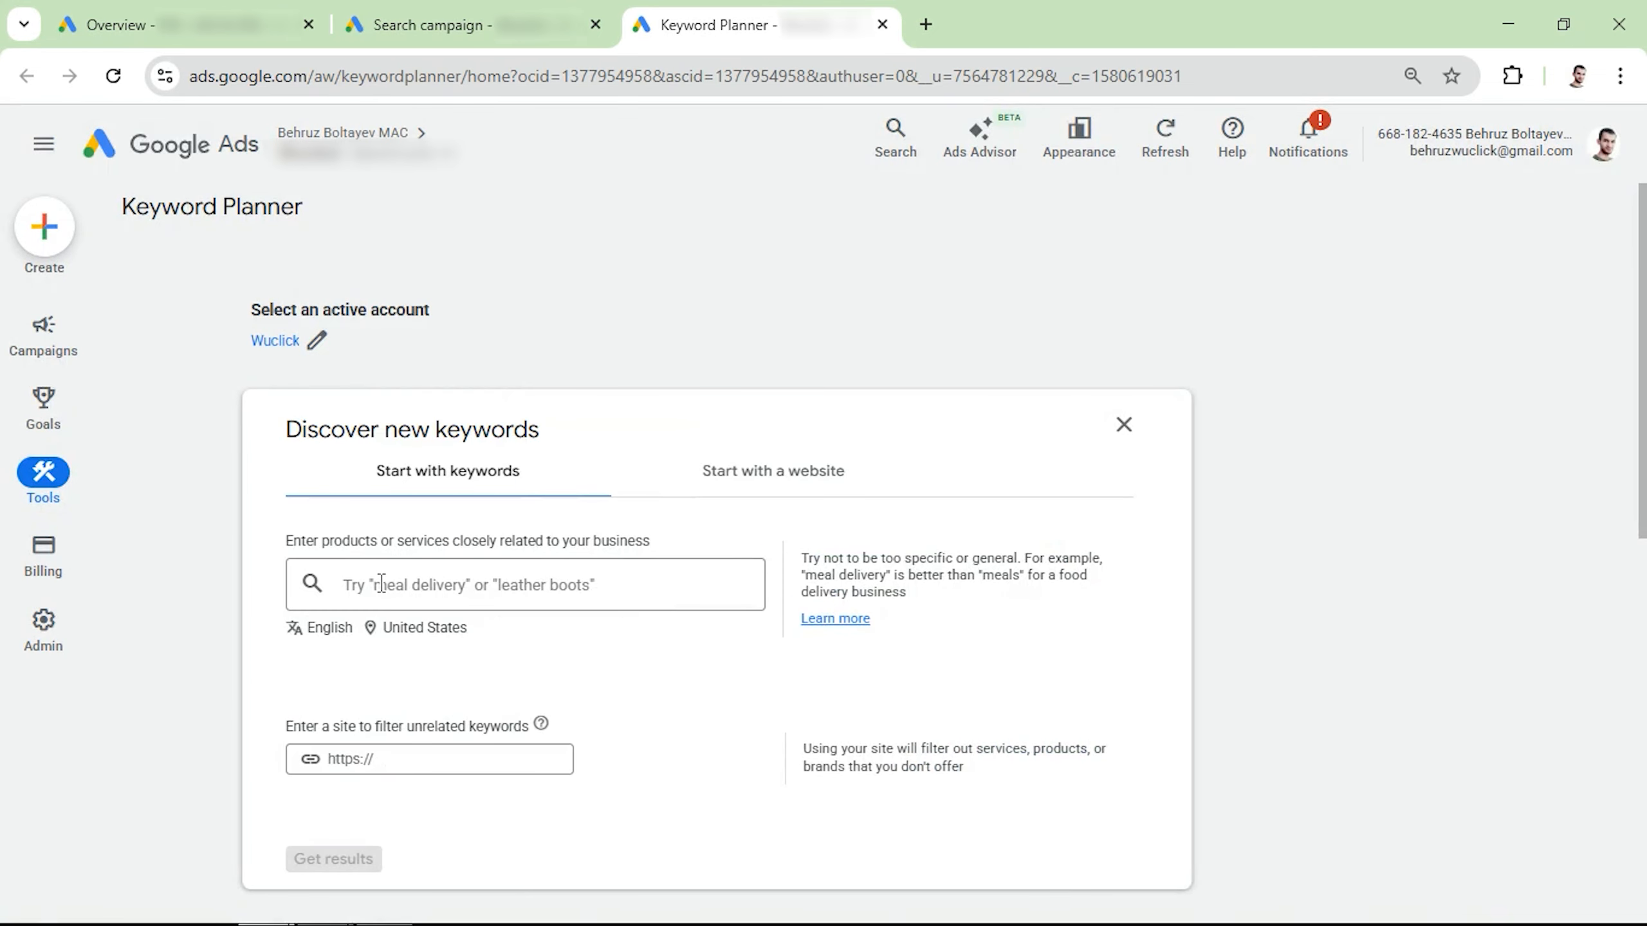
{"action": "left_click", "coordinate": [381, 583]}
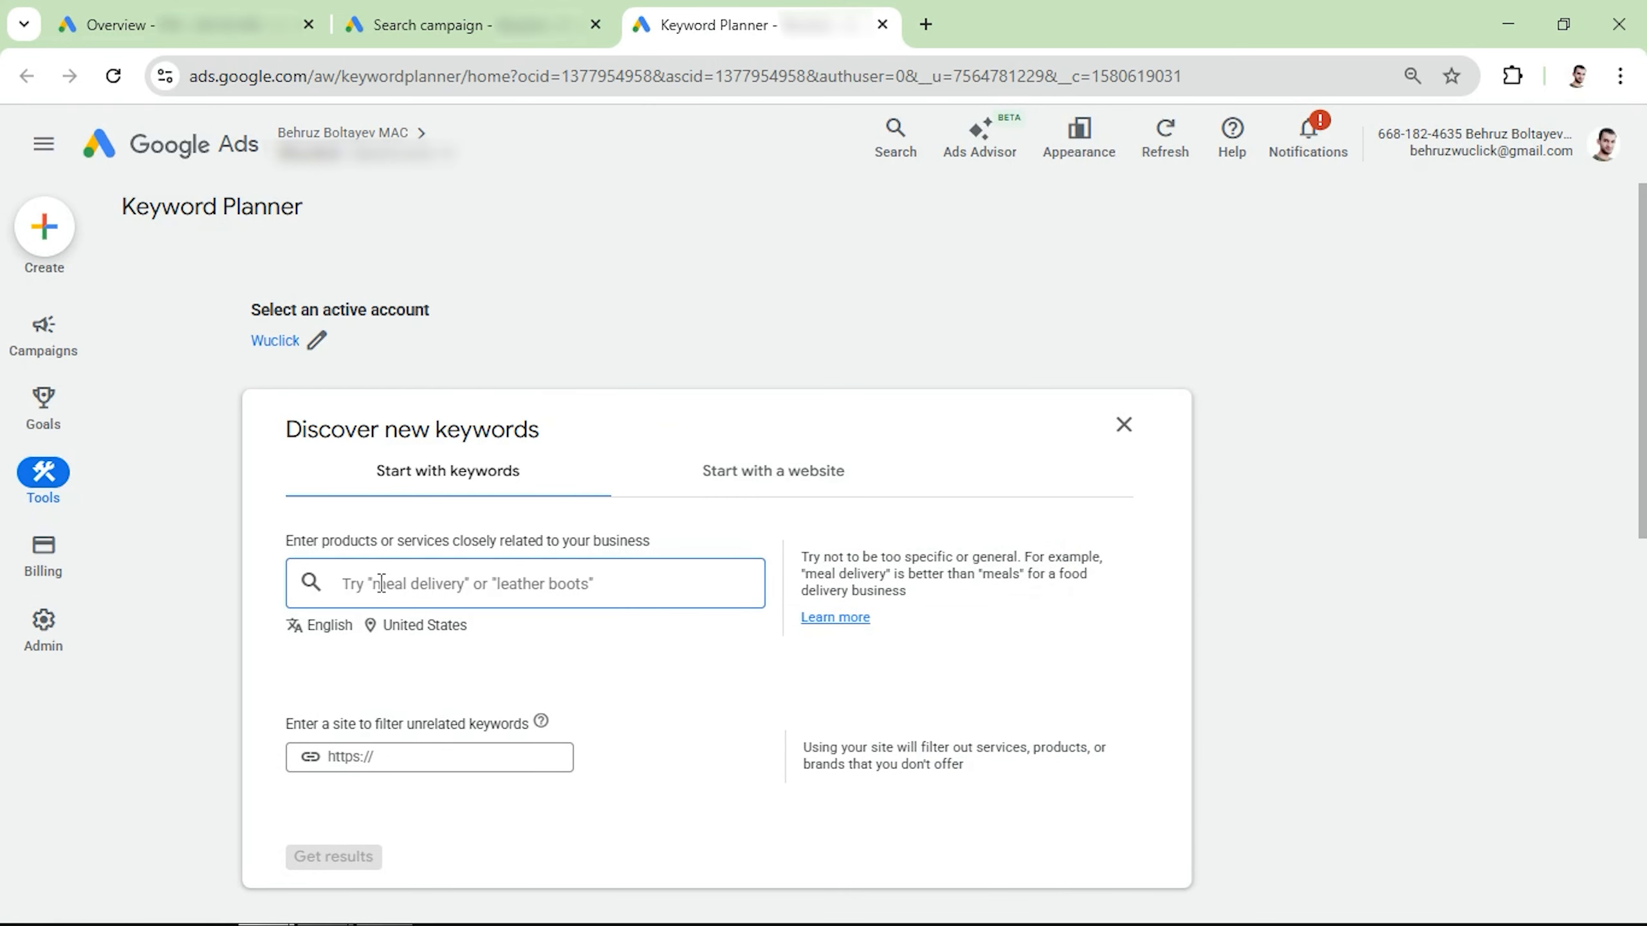
{"action": "type", "text": "plumbing"}
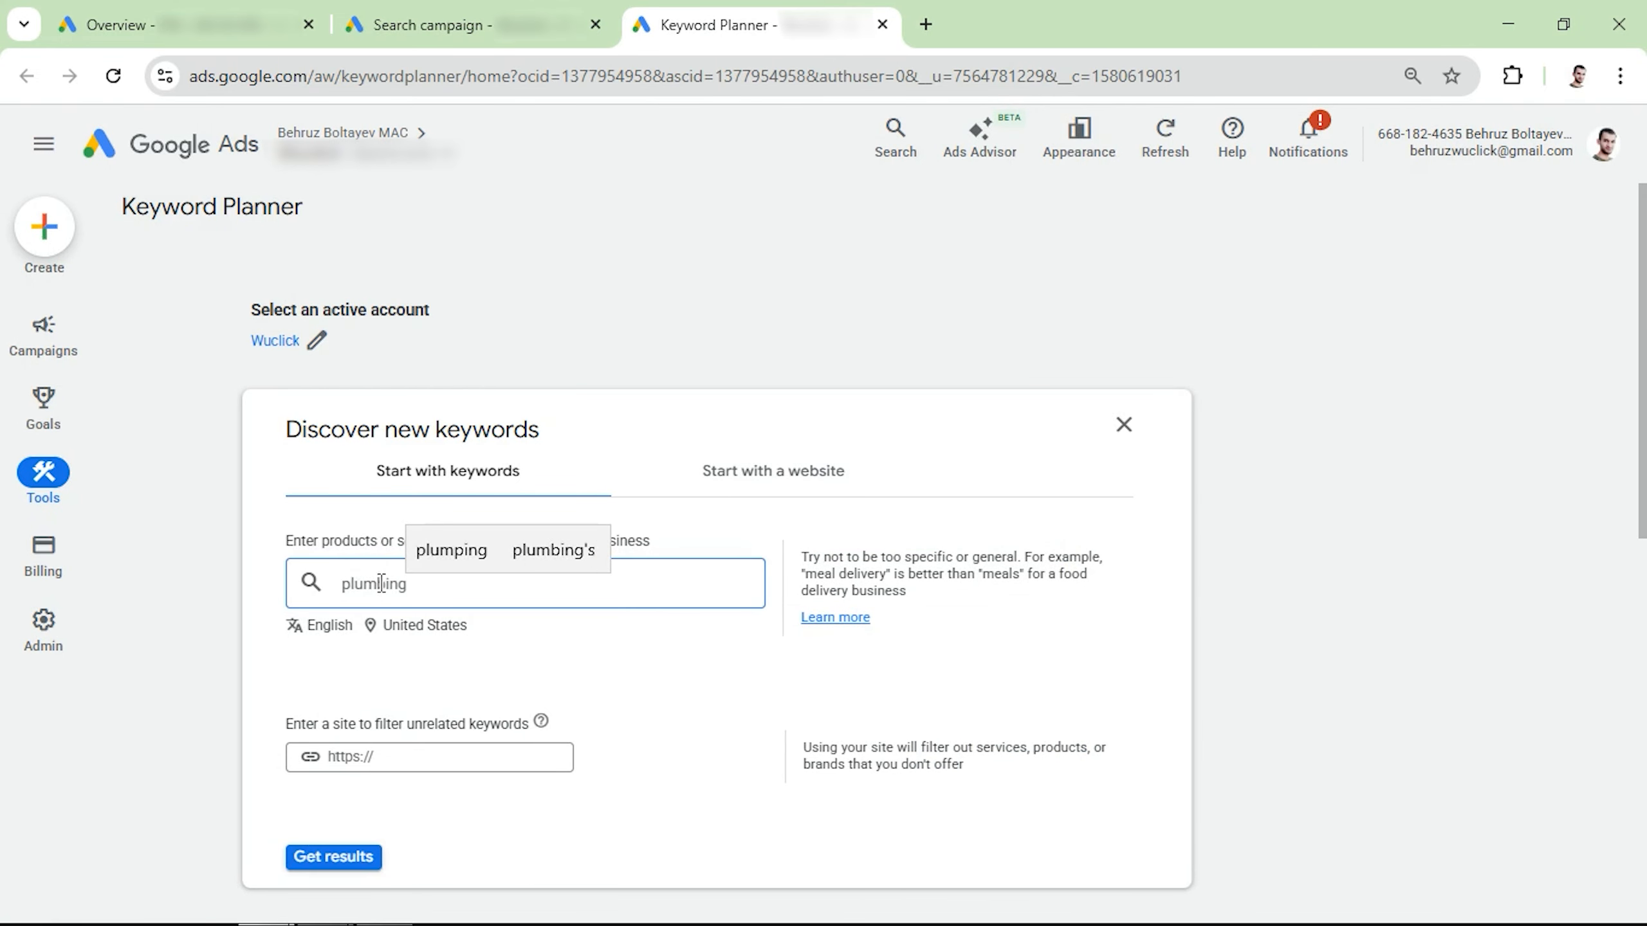
{"action": "key", "text": "Return"}
{"action": "key", "text": "Return"}
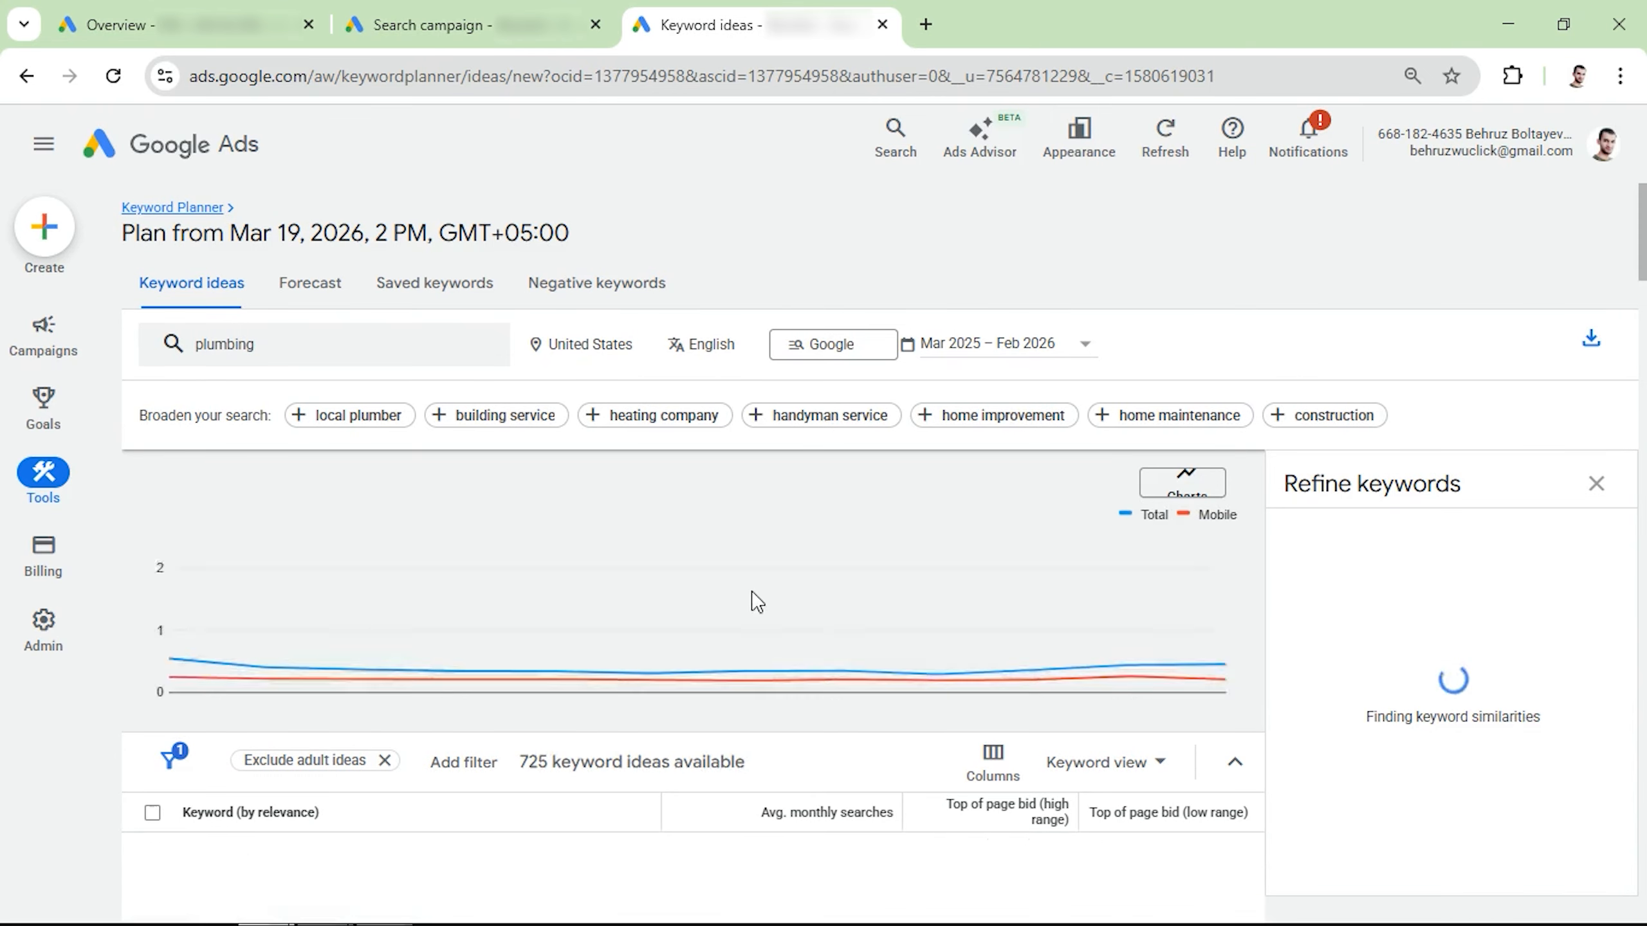
{"action": "scroll", "coordinate": [888, 513], "scroll_direction": "down", "scroll_amount": 1}
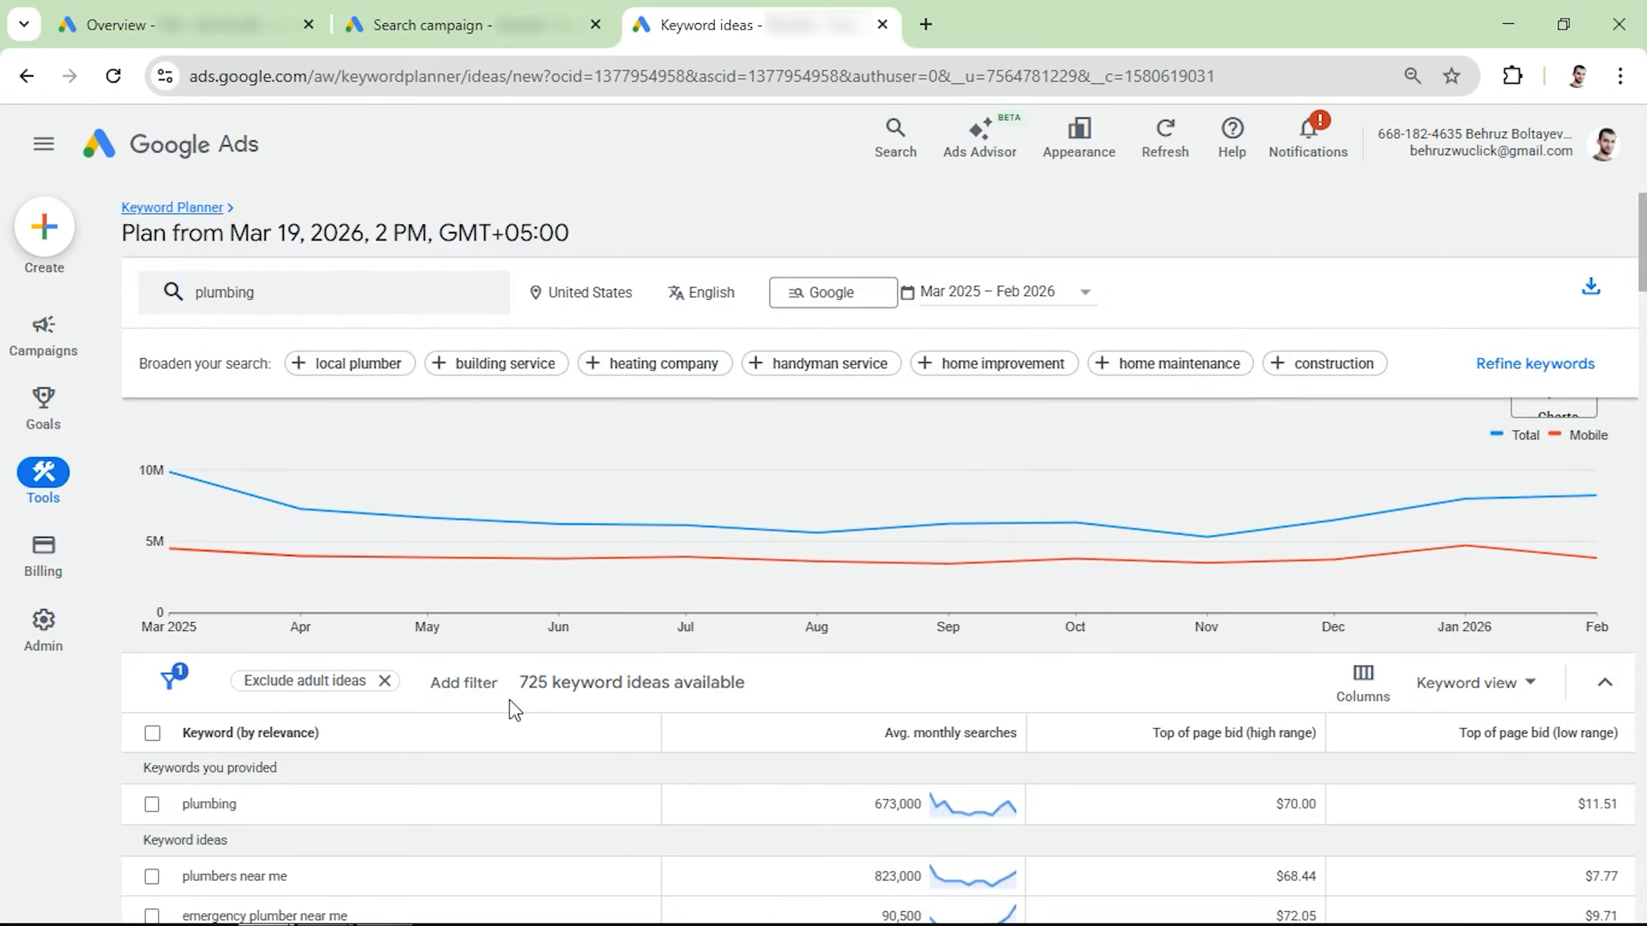
{"action": "scroll", "coordinate": [532, 683], "scroll_direction": "down", "scroll_amount": 2}
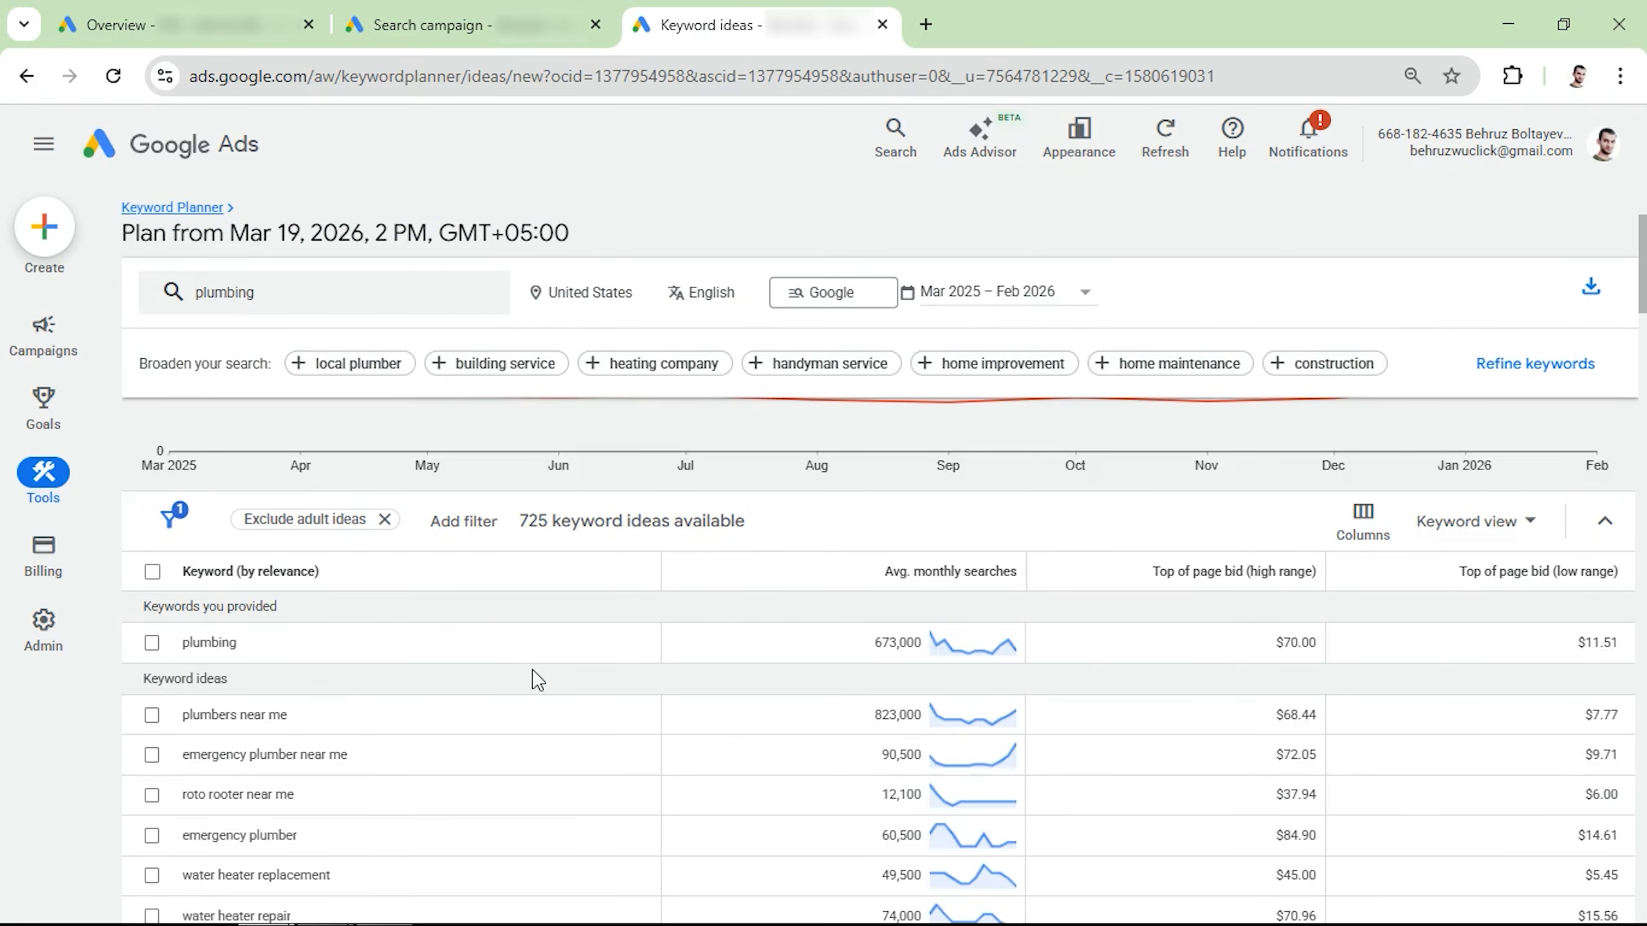
{"action": "scroll", "coordinate": [531, 680], "scroll_direction": "down", "scroll_amount": 1}
{"action": "scroll", "coordinate": [1102, 643], "scroll_direction": "down", "scroll_amount": 1}
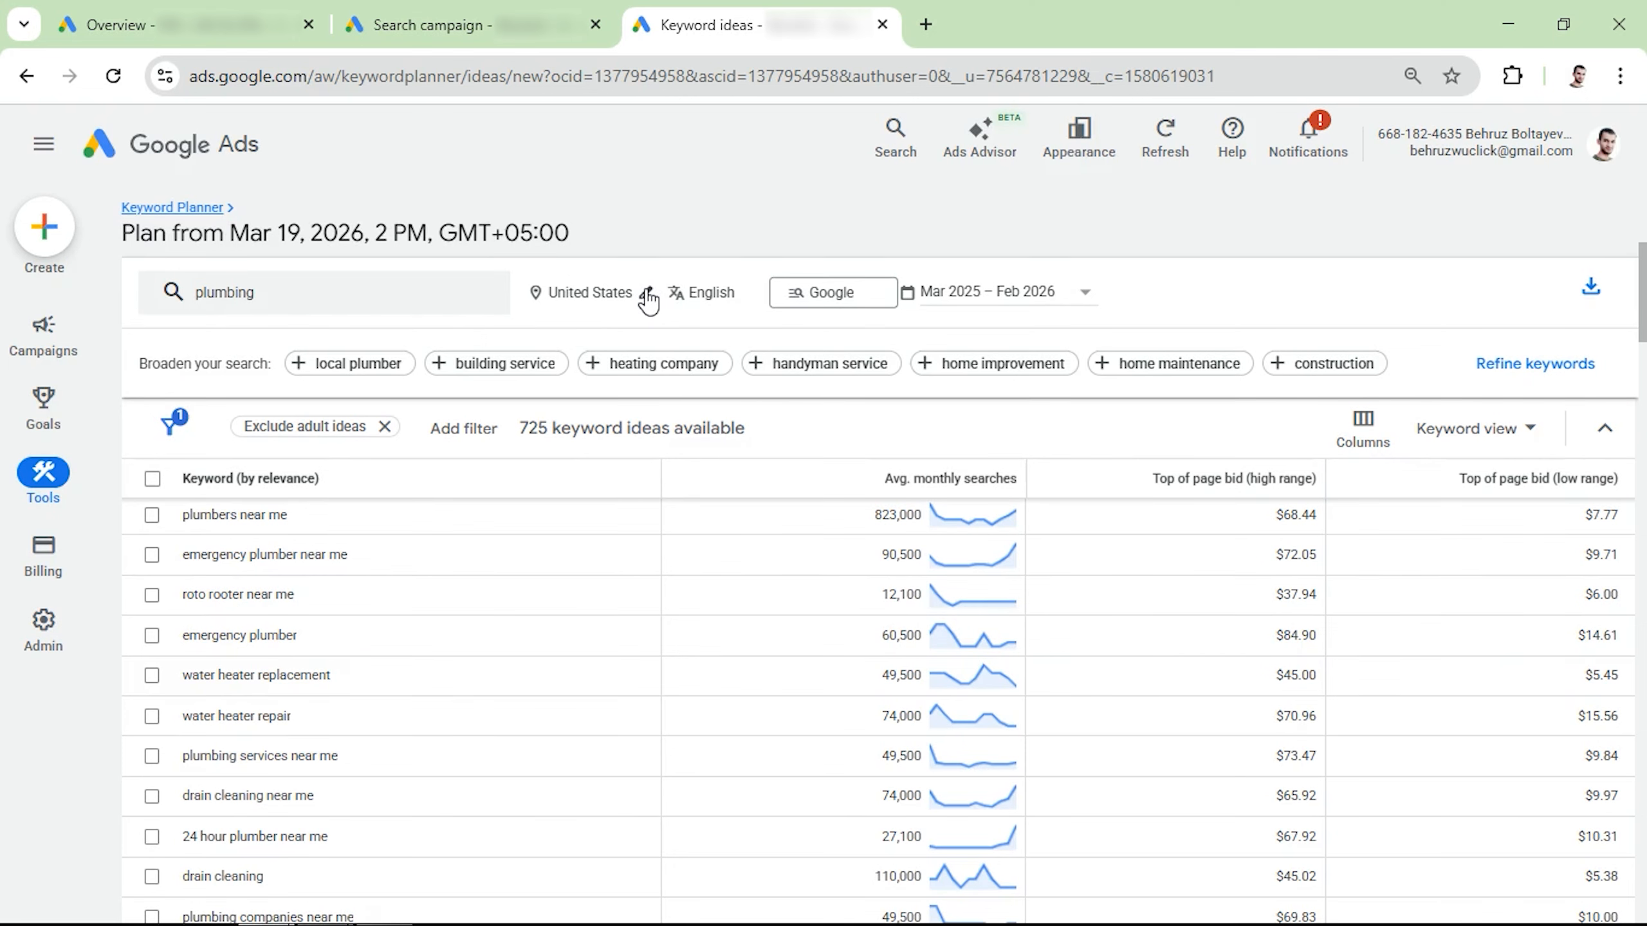
Step: Set the Keyword Planner location to the city New York, New York, United States, and review the top of page bids
{"action": "left_click", "coordinate": [647, 298]}
{"action": "left_click", "coordinate": [798, 440]}
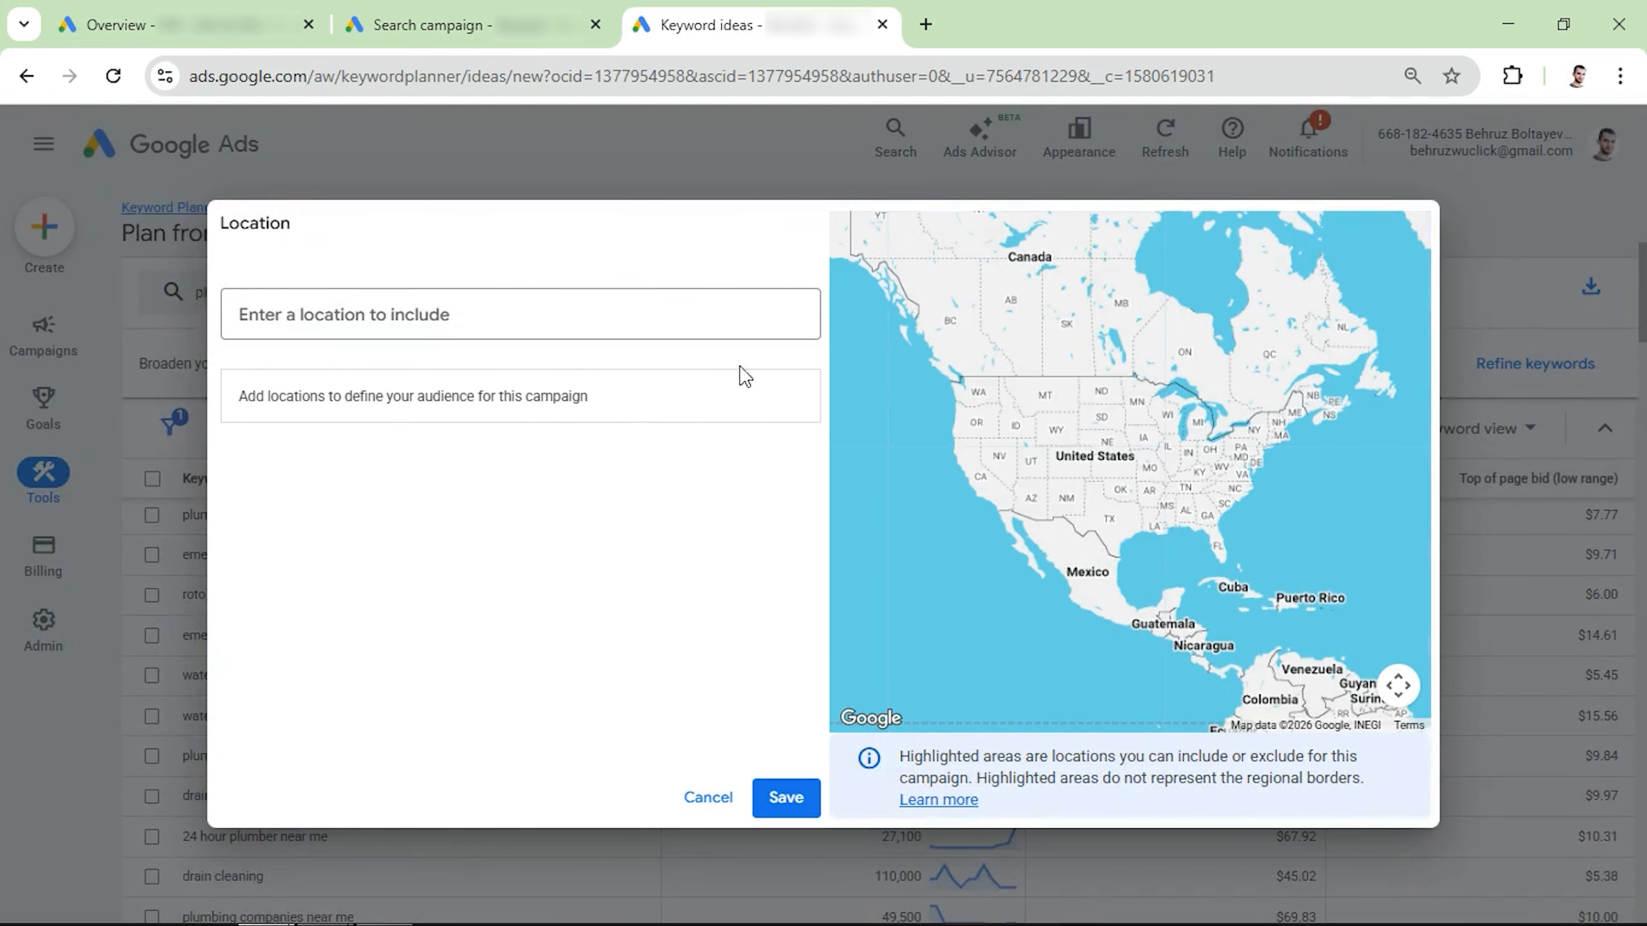
{"action": "left_click", "coordinate": [624, 314]}
{"action": "type", "text": "new york"}
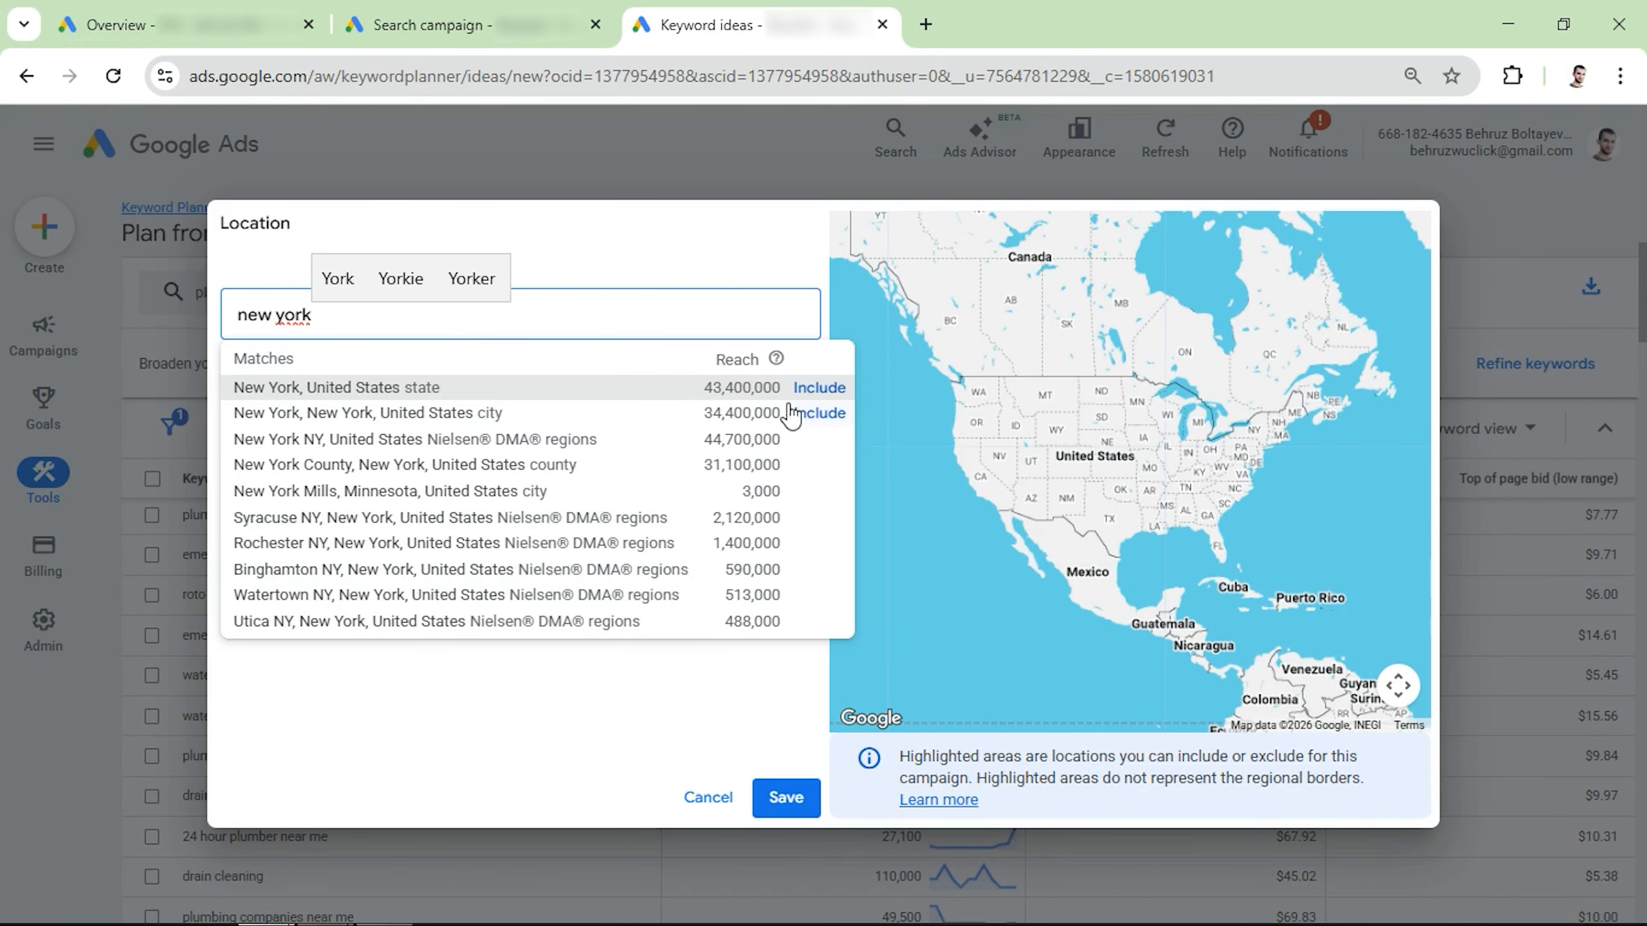
{"action": "left_click", "coordinate": [807, 413]}
{"action": "left_click", "coordinate": [785, 797]}
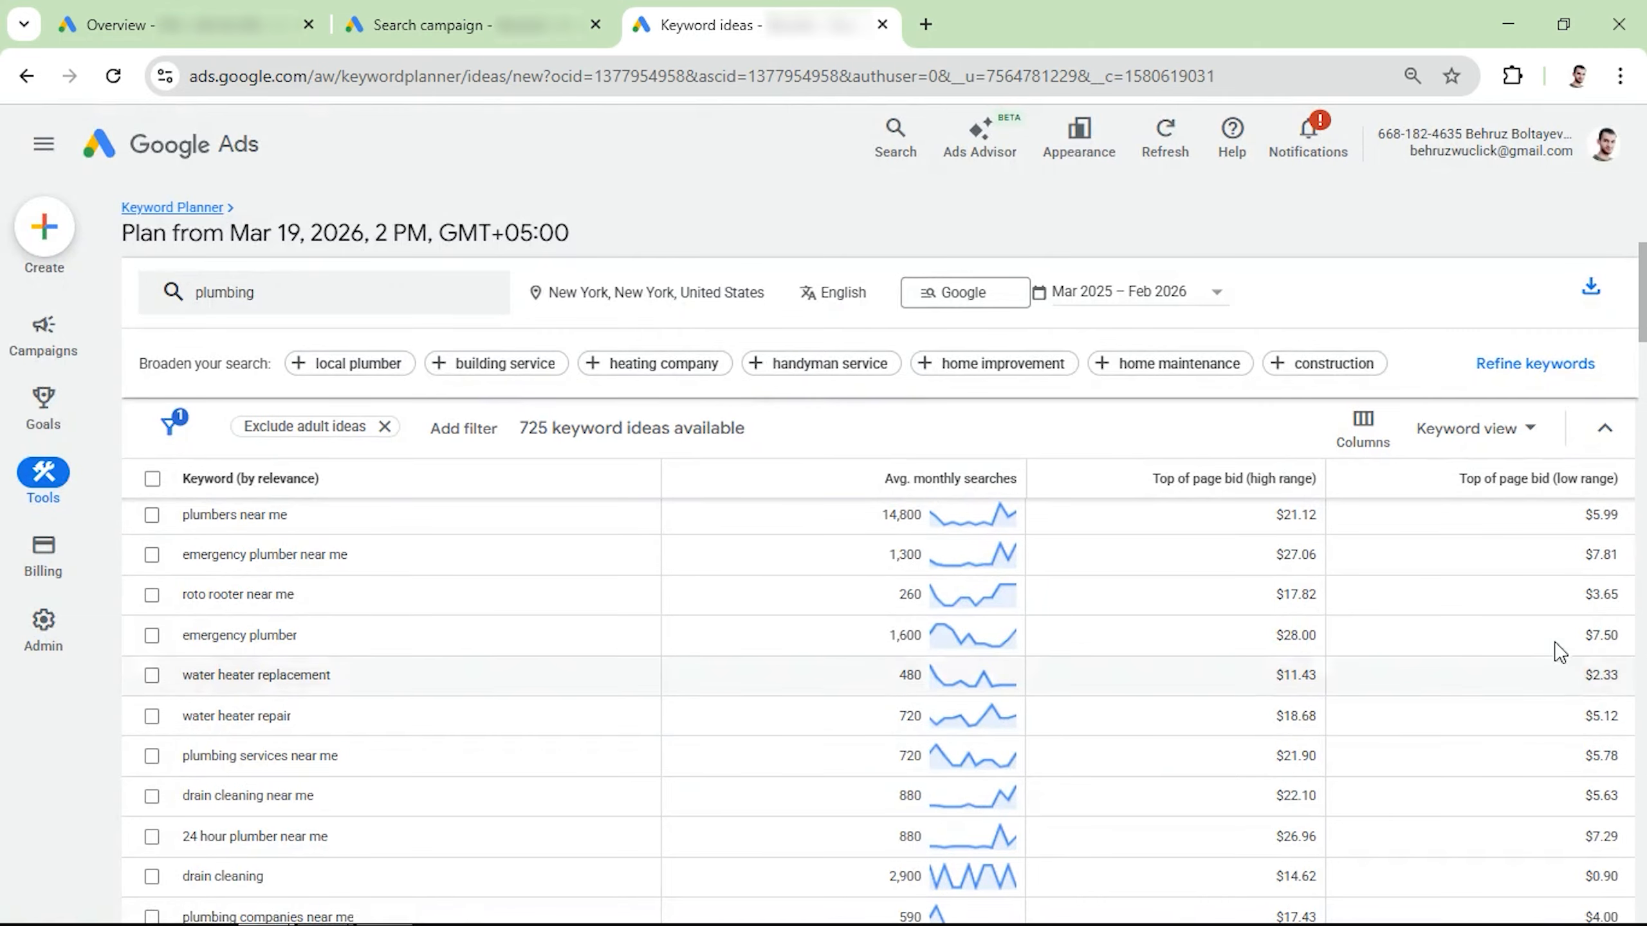
{"action": "scroll", "coordinate": [1516, 655], "scroll_direction": "down", "scroll_amount": 1}
{"action": "scroll", "coordinate": [1516, 655], "scroll_direction": "down", "scroll_amount": 15}
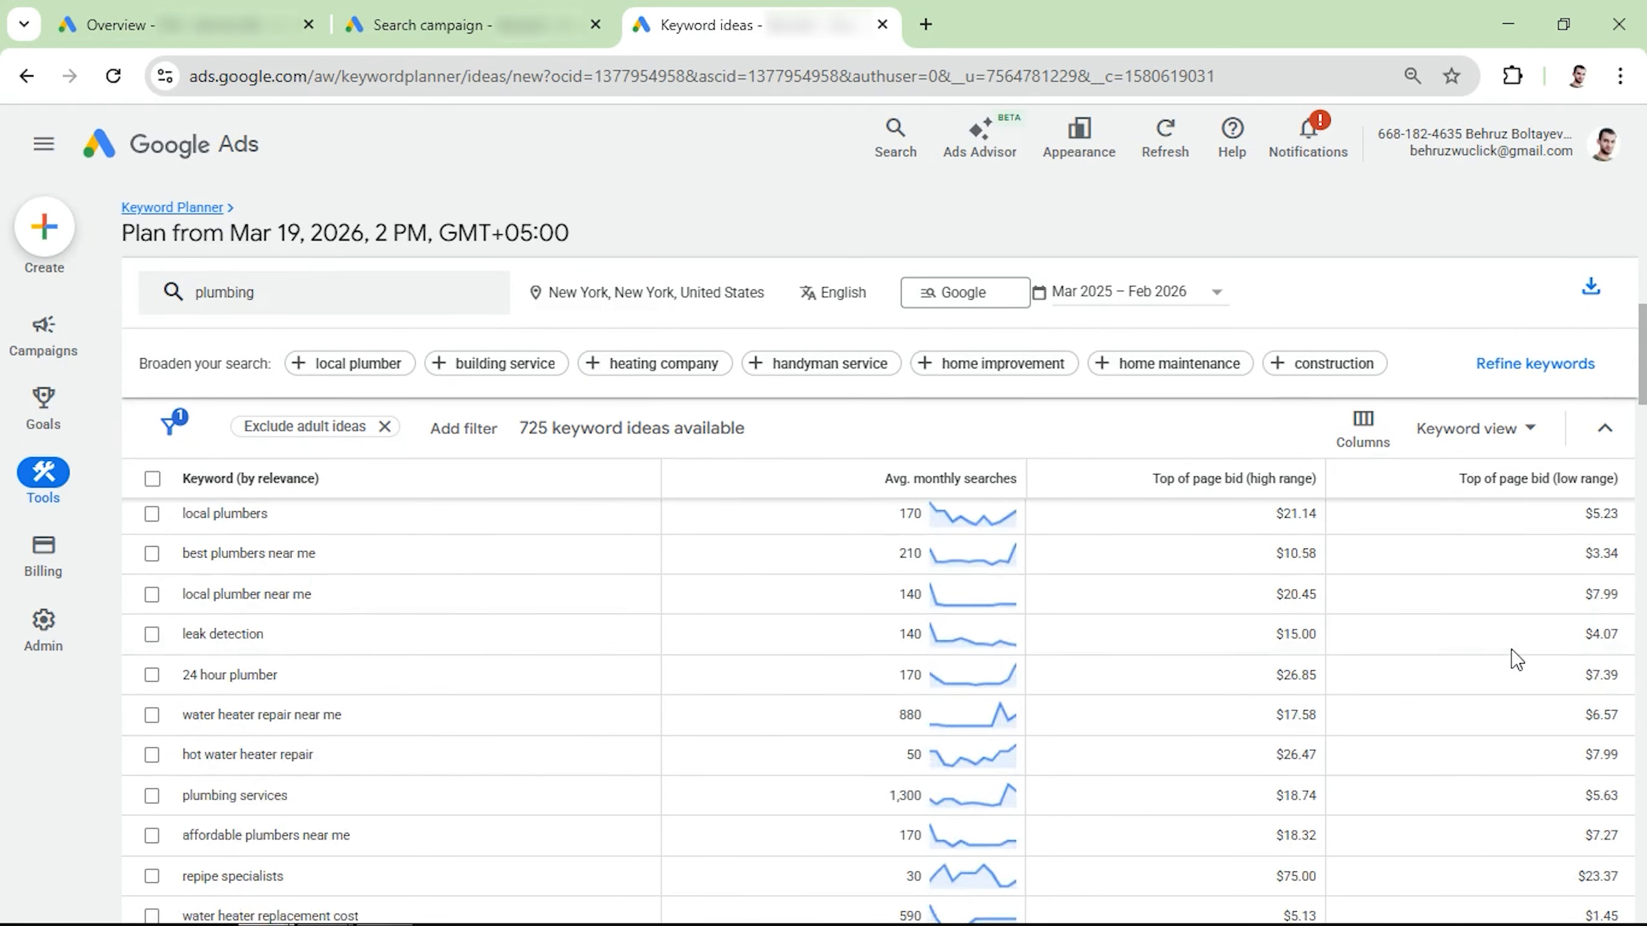
{"action": "scroll", "coordinate": [1547, 714], "scroll_direction": "up", "scroll_amount": 2}
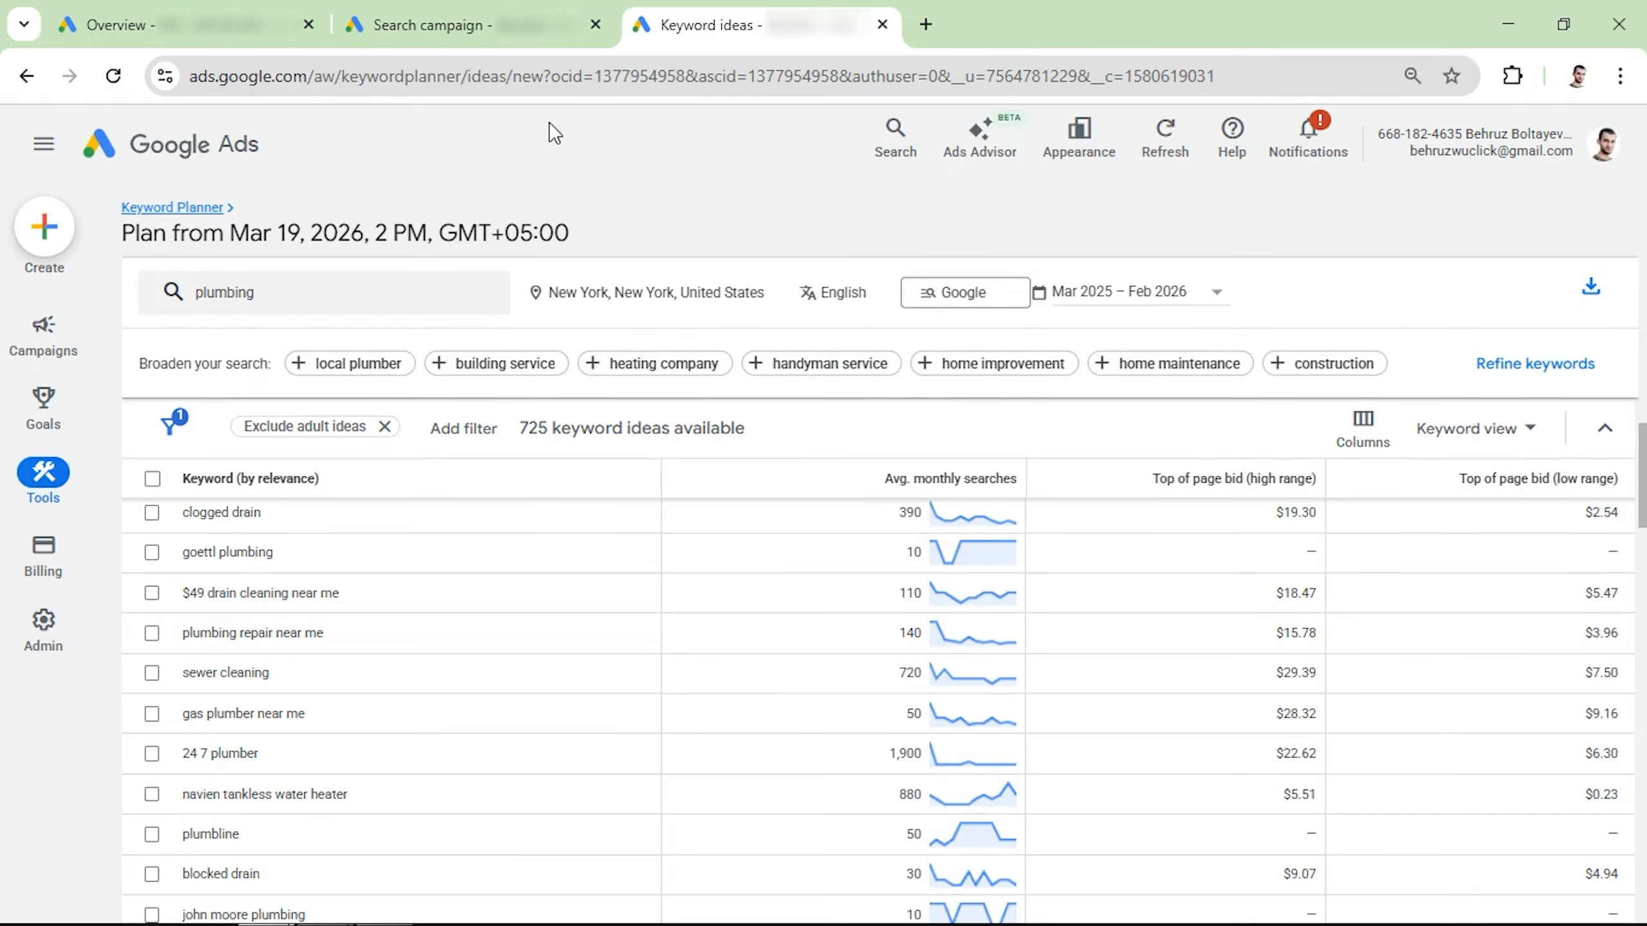
Step: Return to the Search campaign tab and set the maximum CPC bid limit to $10.00
{"action": "left_click", "coordinate": [506, 32]}
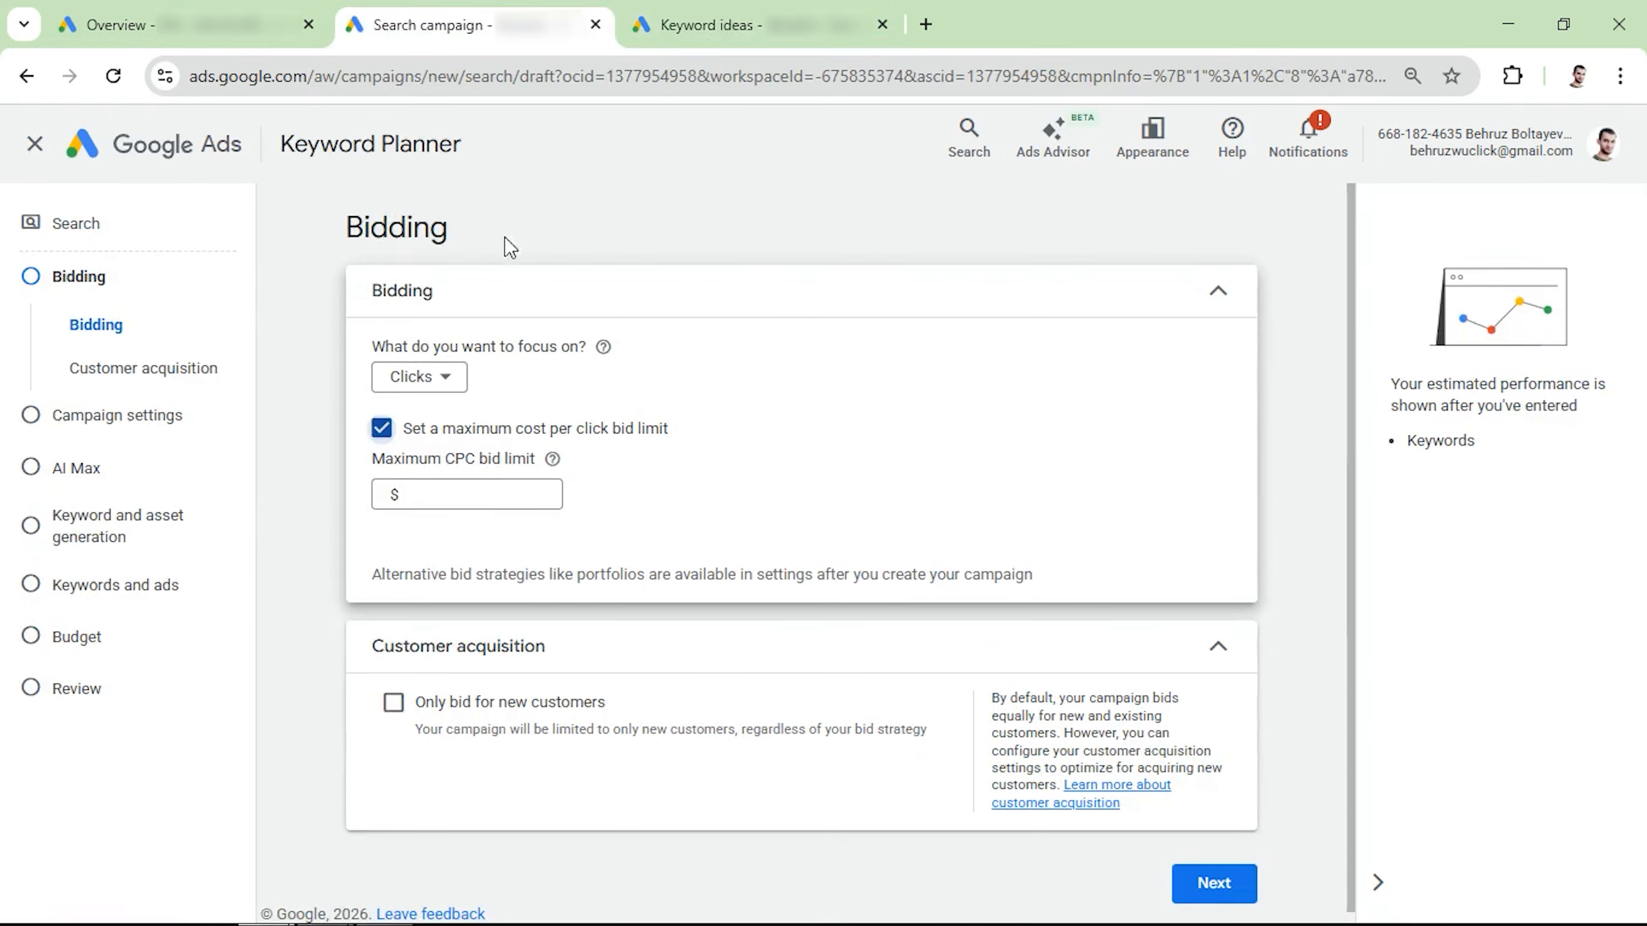
{"action": "left_click", "coordinate": [465, 506]}
{"action": "left_click", "coordinate": [644, 532]}
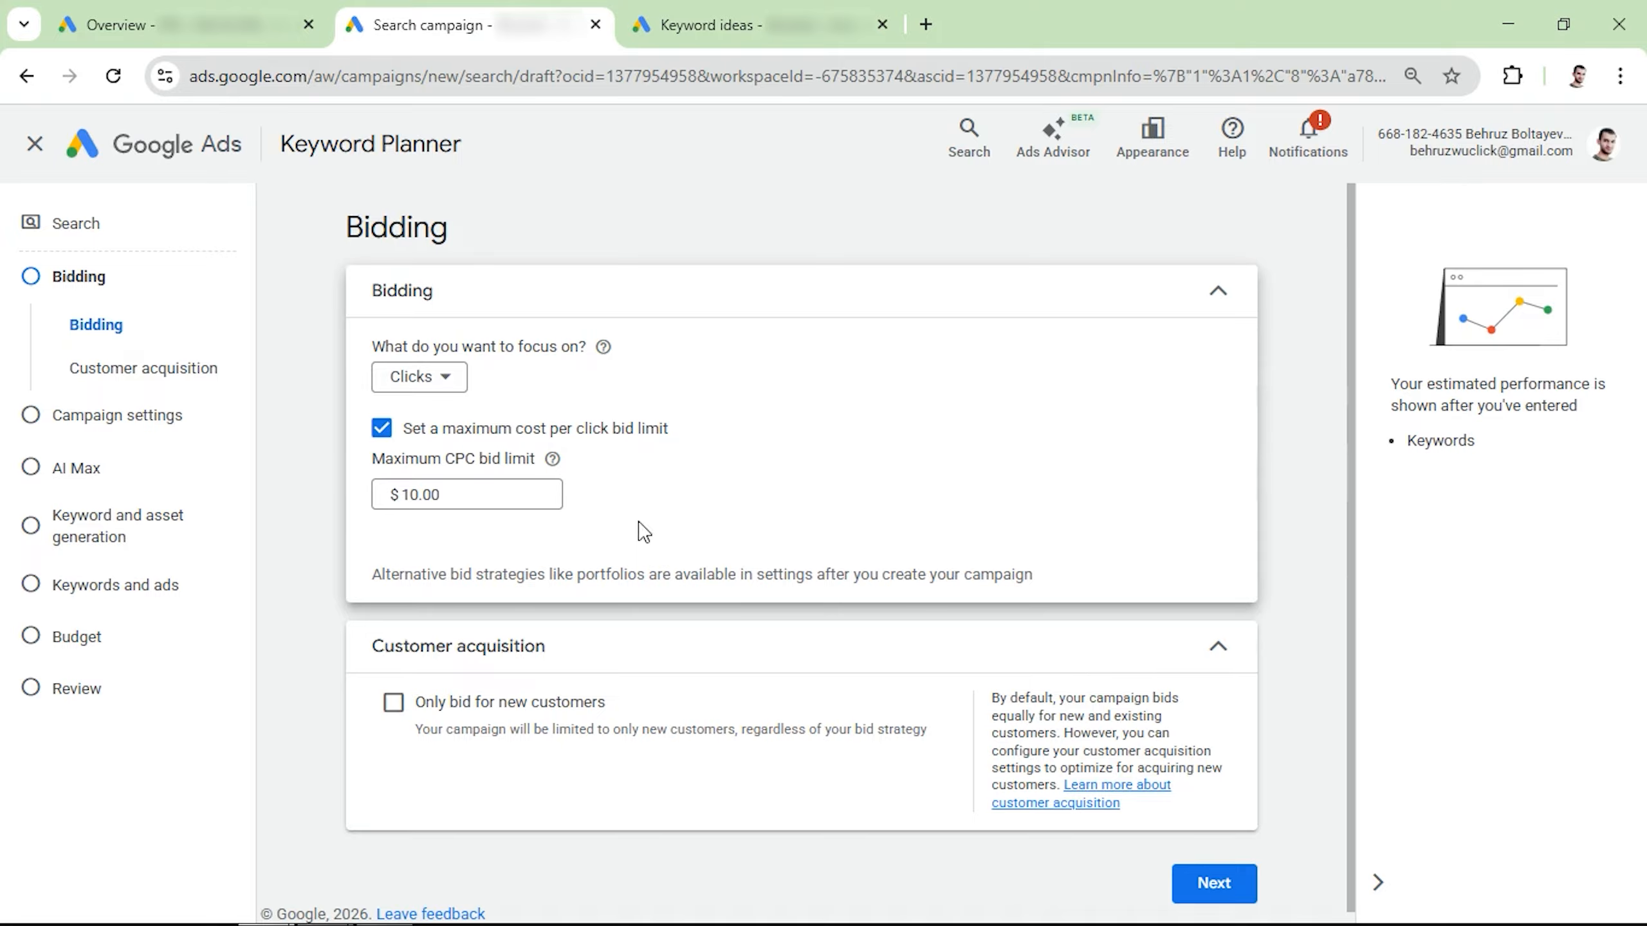
Step: Continue to the campaign settings and exclude both the Google Search Partners Network and the Google Display Network
{"action": "scroll", "coordinate": [765, 487], "scroll_direction": "down", "scroll_amount": 1}
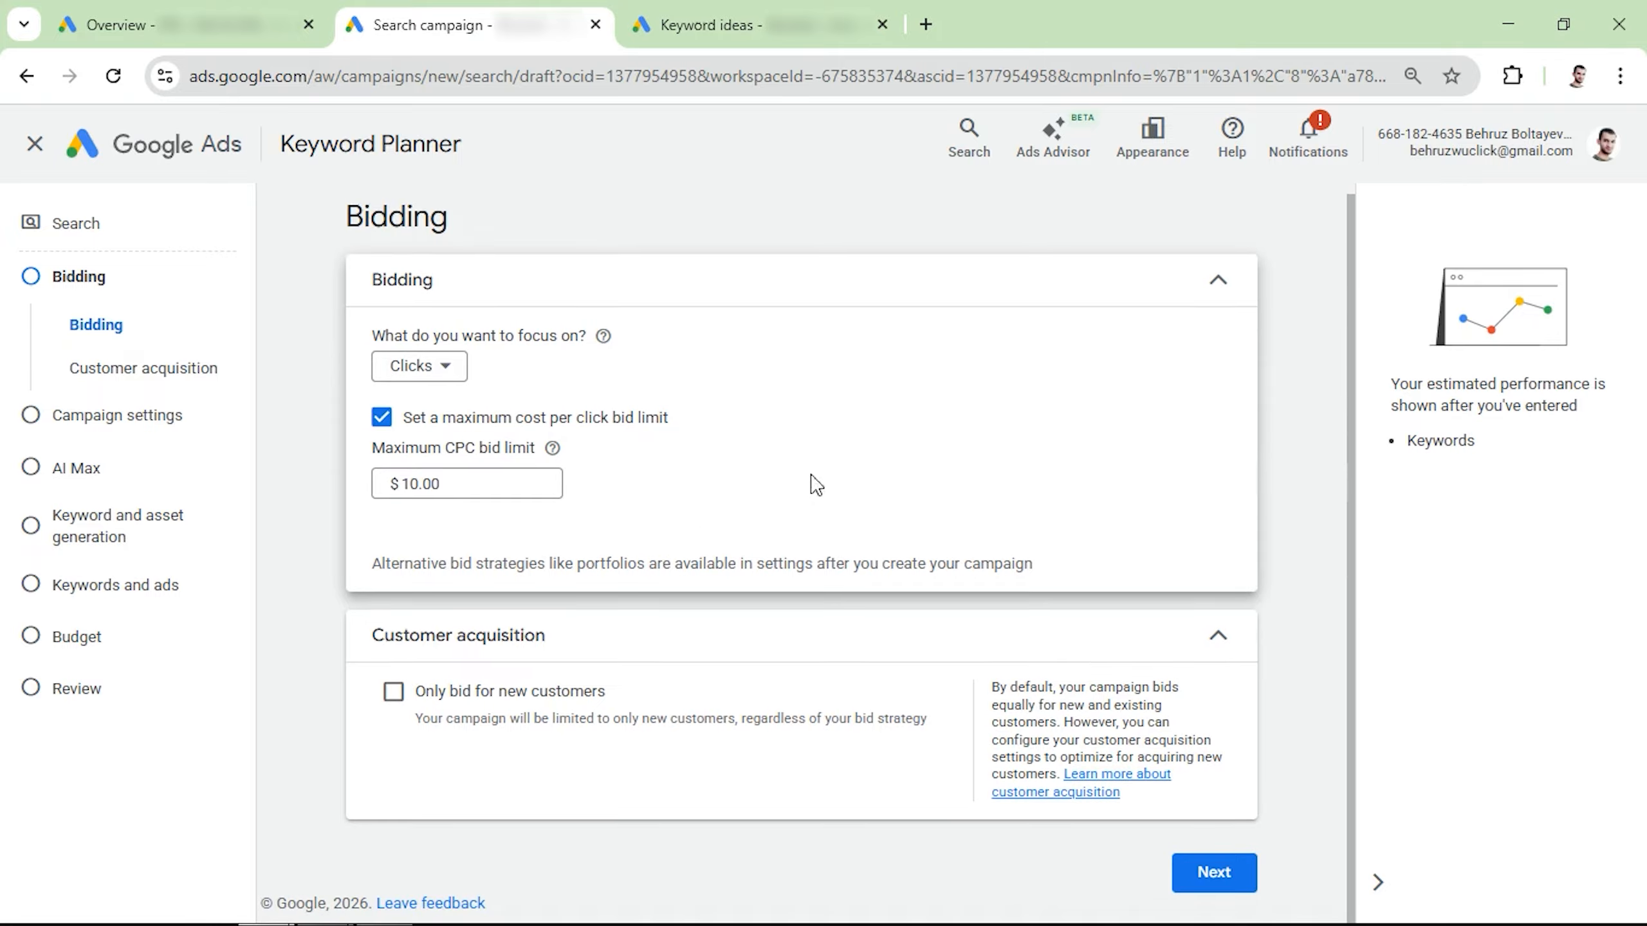
{"action": "left_click", "coordinate": [1227, 877]}
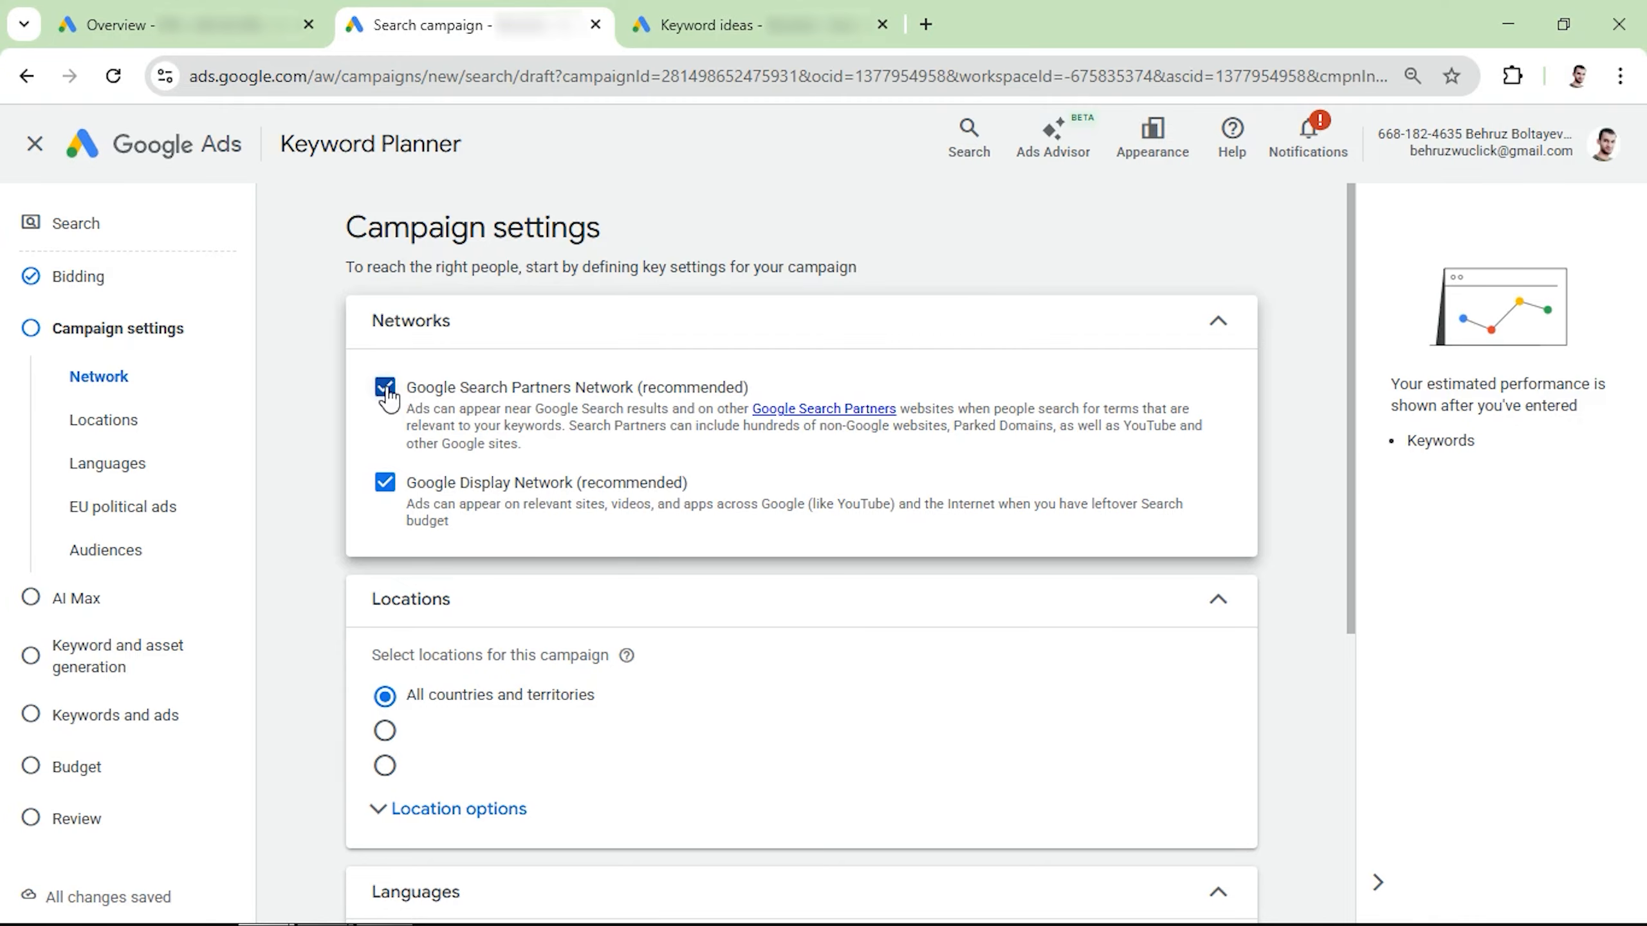
{"action": "left_click", "coordinate": [385, 390]}
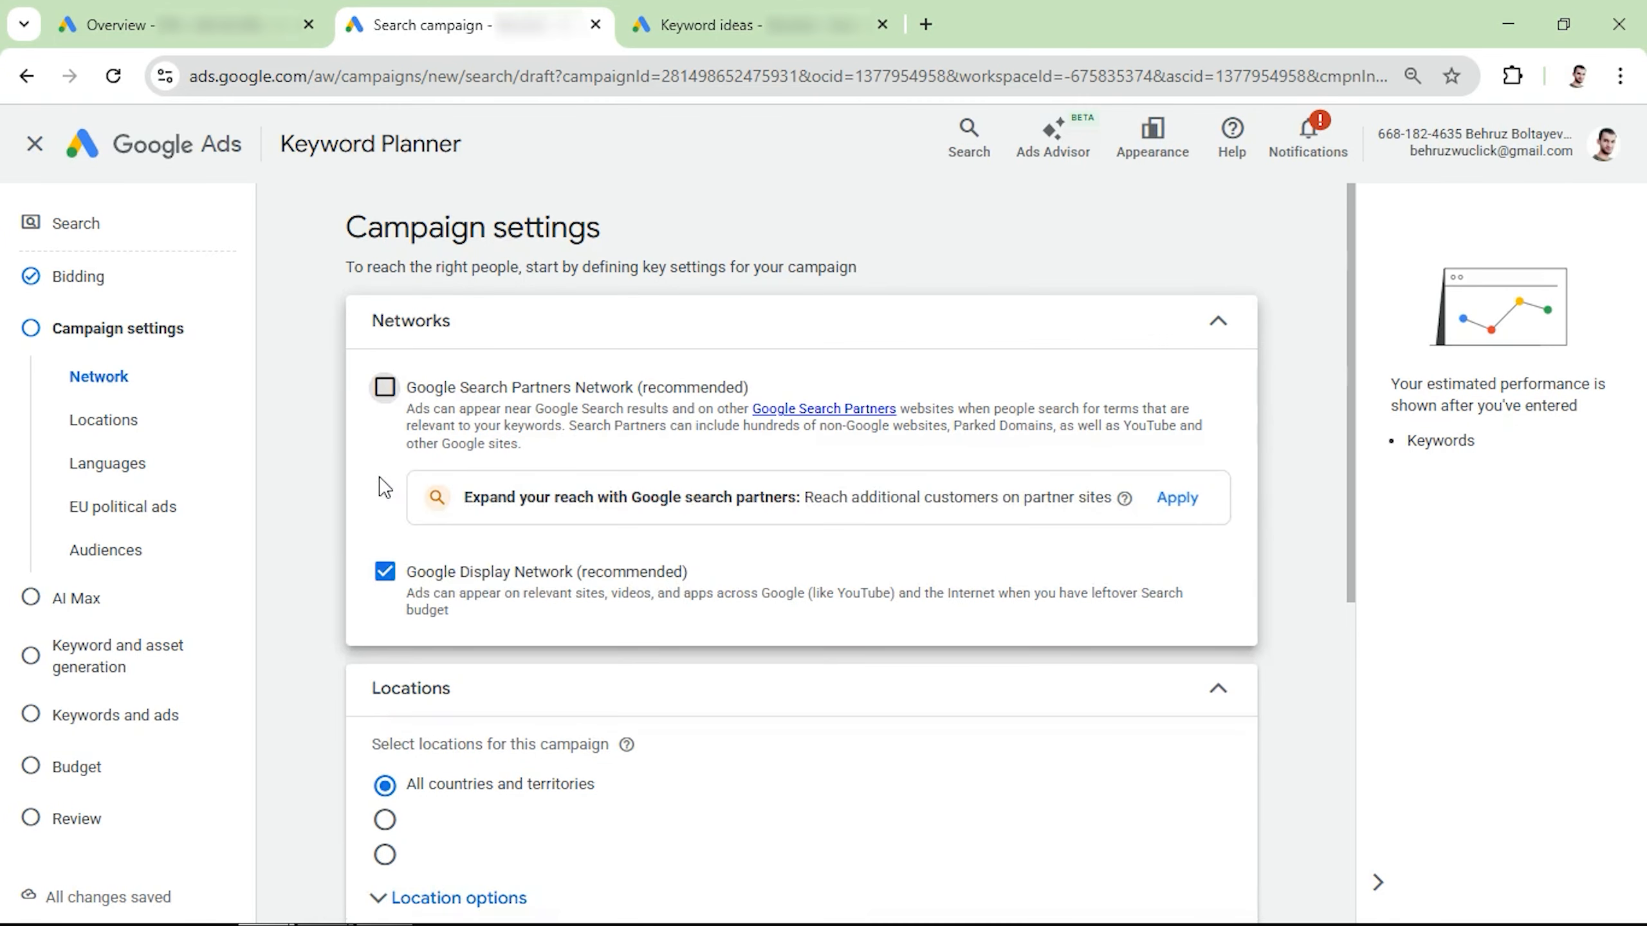
{"action": "left_click", "coordinate": [386, 571]}
Step: Choose to enter another location and include the city New York, New York, United States through the advanced search
{"action": "scroll", "coordinate": [408, 522], "scroll_direction": "down", "scroll_amount": 4}
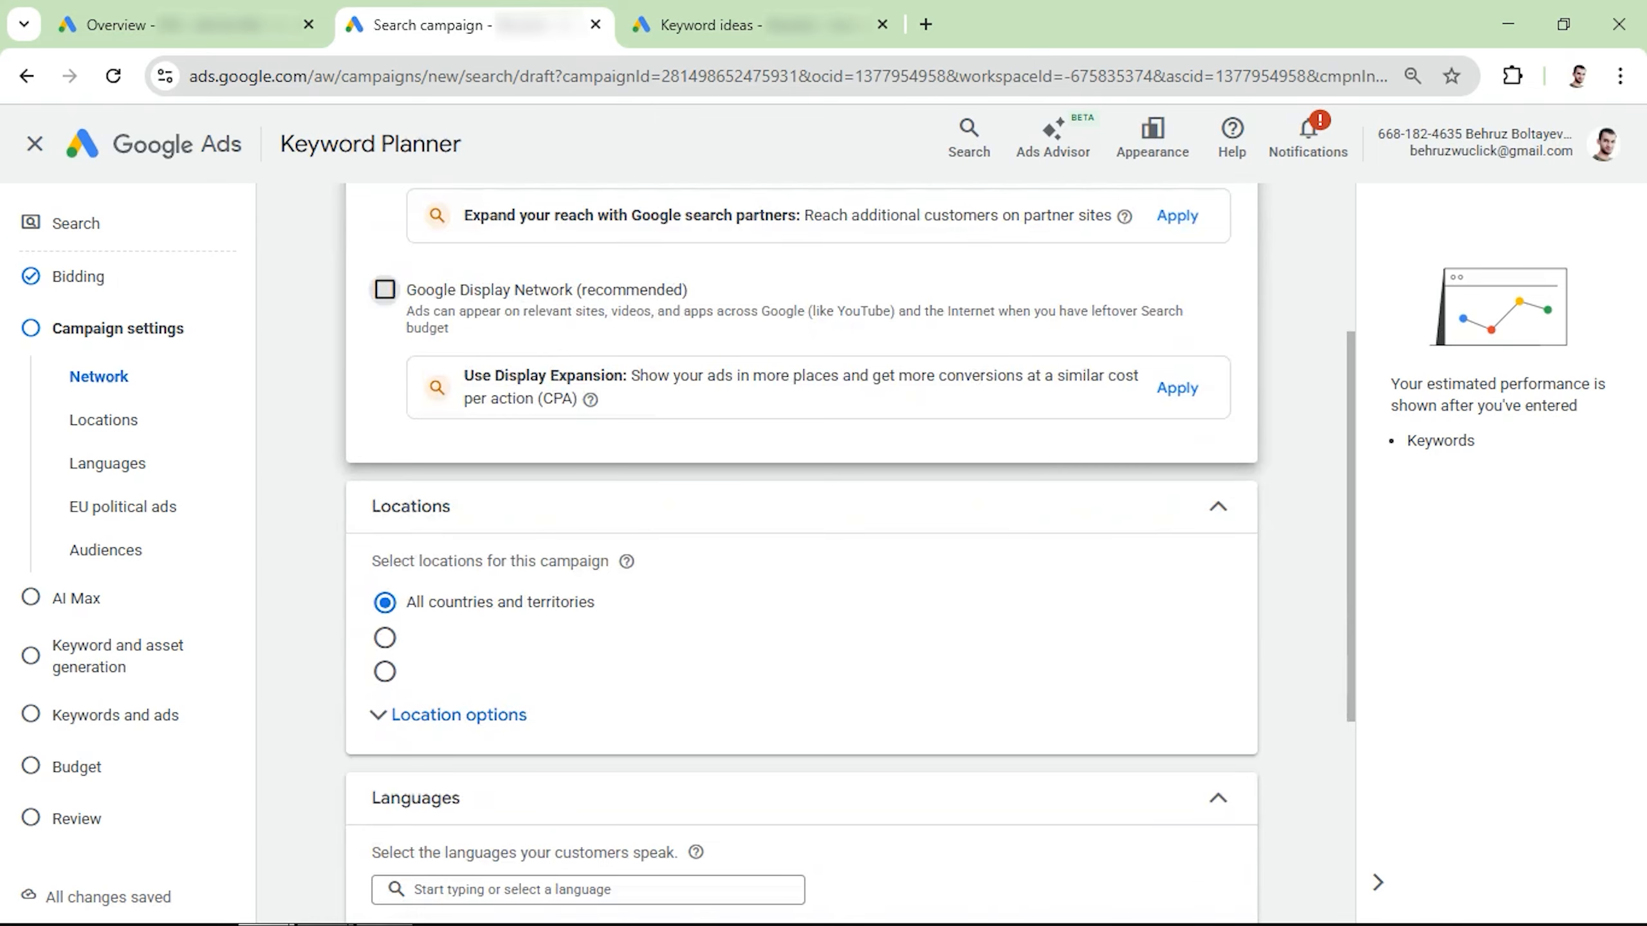
{"action": "scroll", "coordinate": [415, 519], "scroll_direction": "down", "scroll_amount": 3}
{"action": "left_click", "coordinate": [449, 473]}
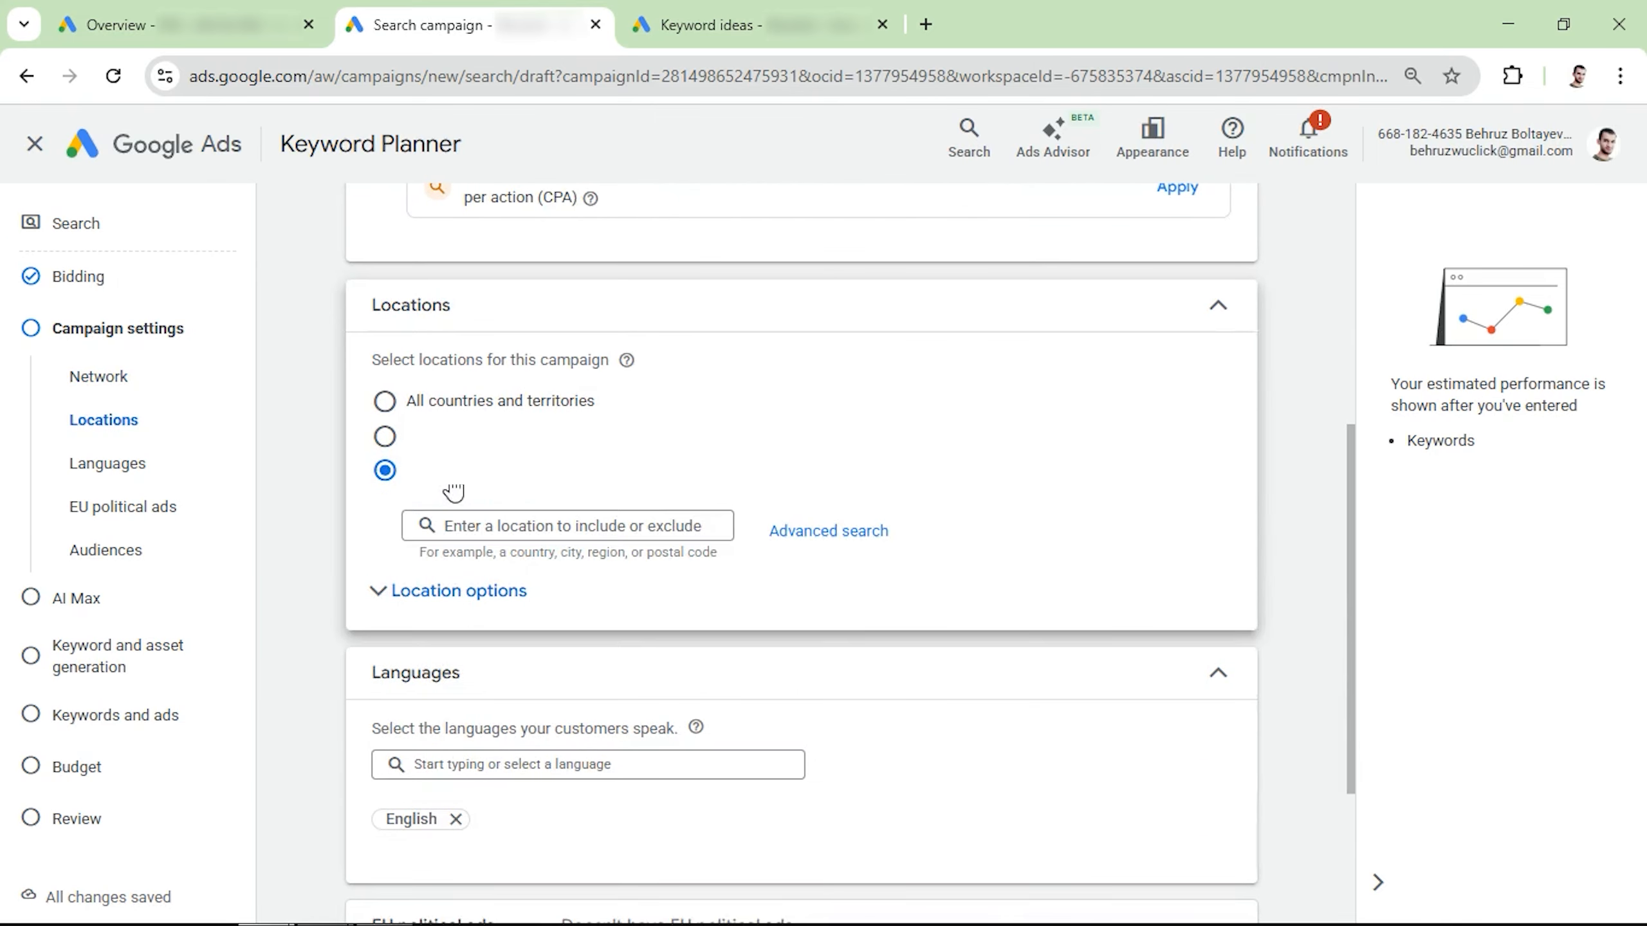
{"action": "left_click", "coordinate": [793, 533]}
{"action": "left_click", "coordinate": [419, 322]}
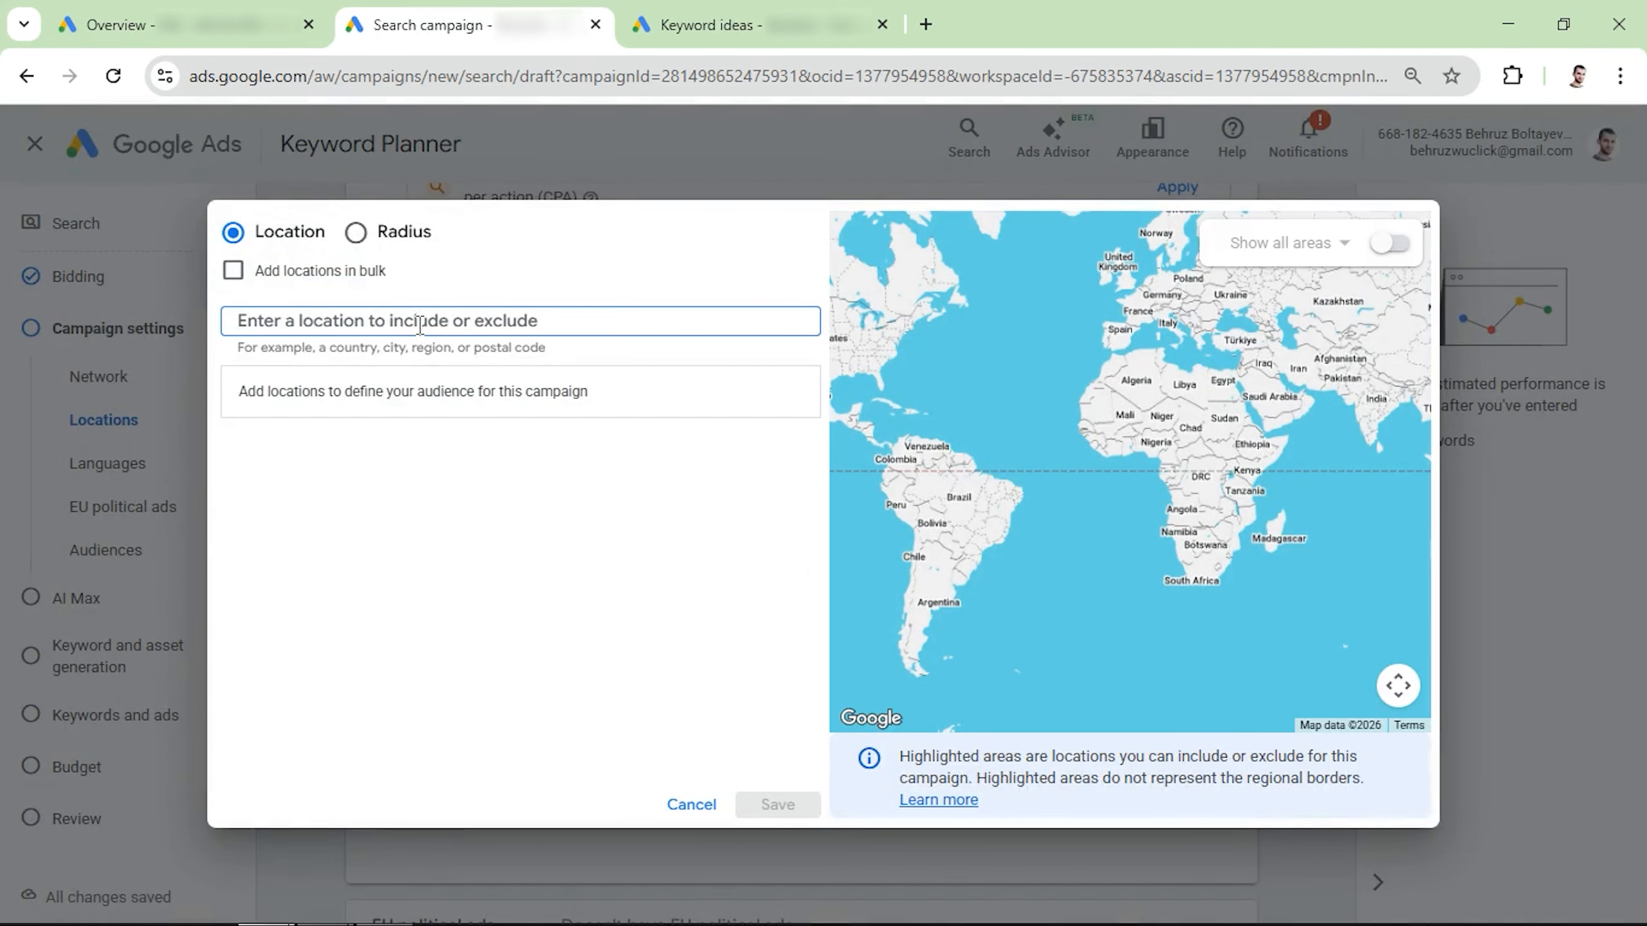
{"action": "type", "text": "new york"}
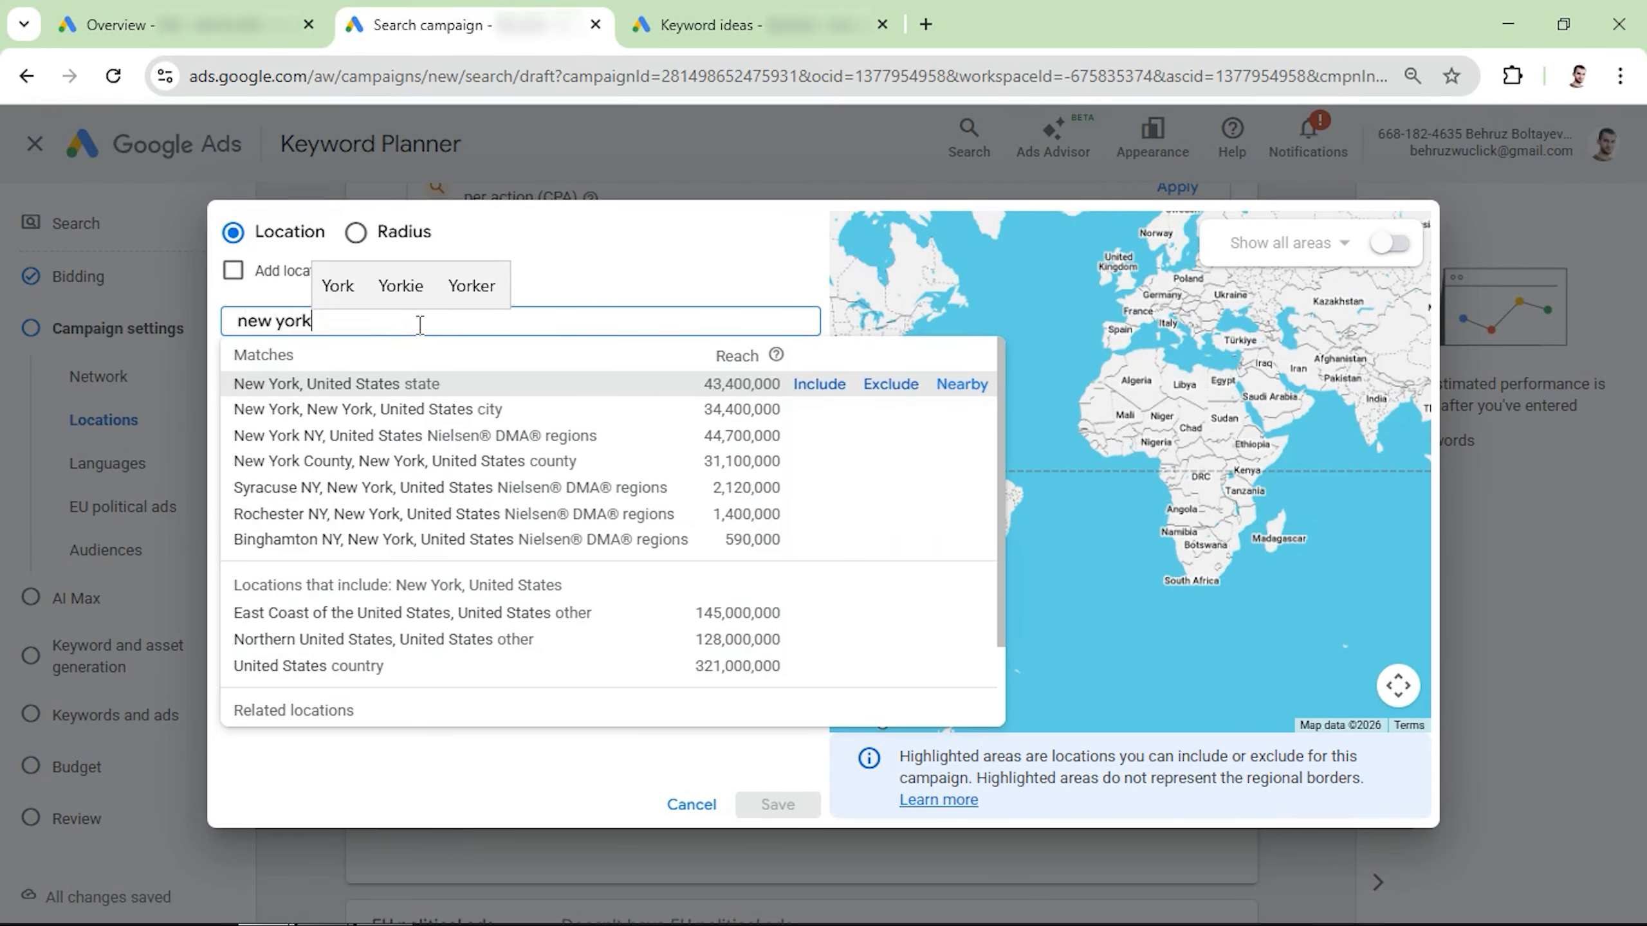
{"action": "left_click", "coordinate": [820, 410]}
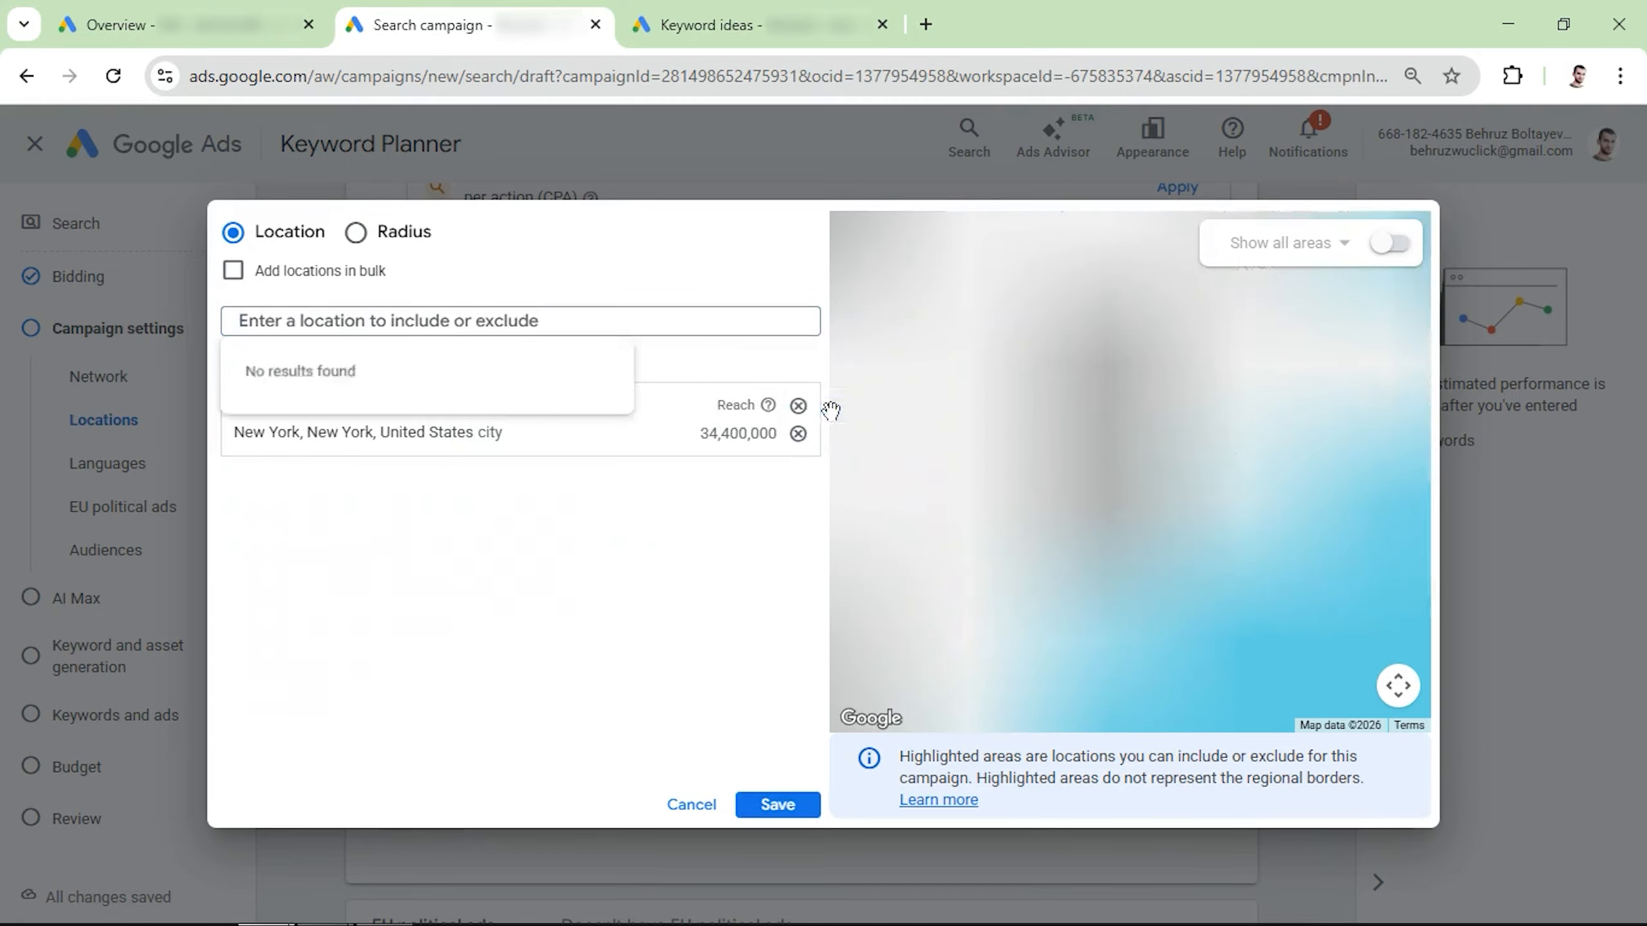
{"action": "left_click", "coordinate": [778, 805]}
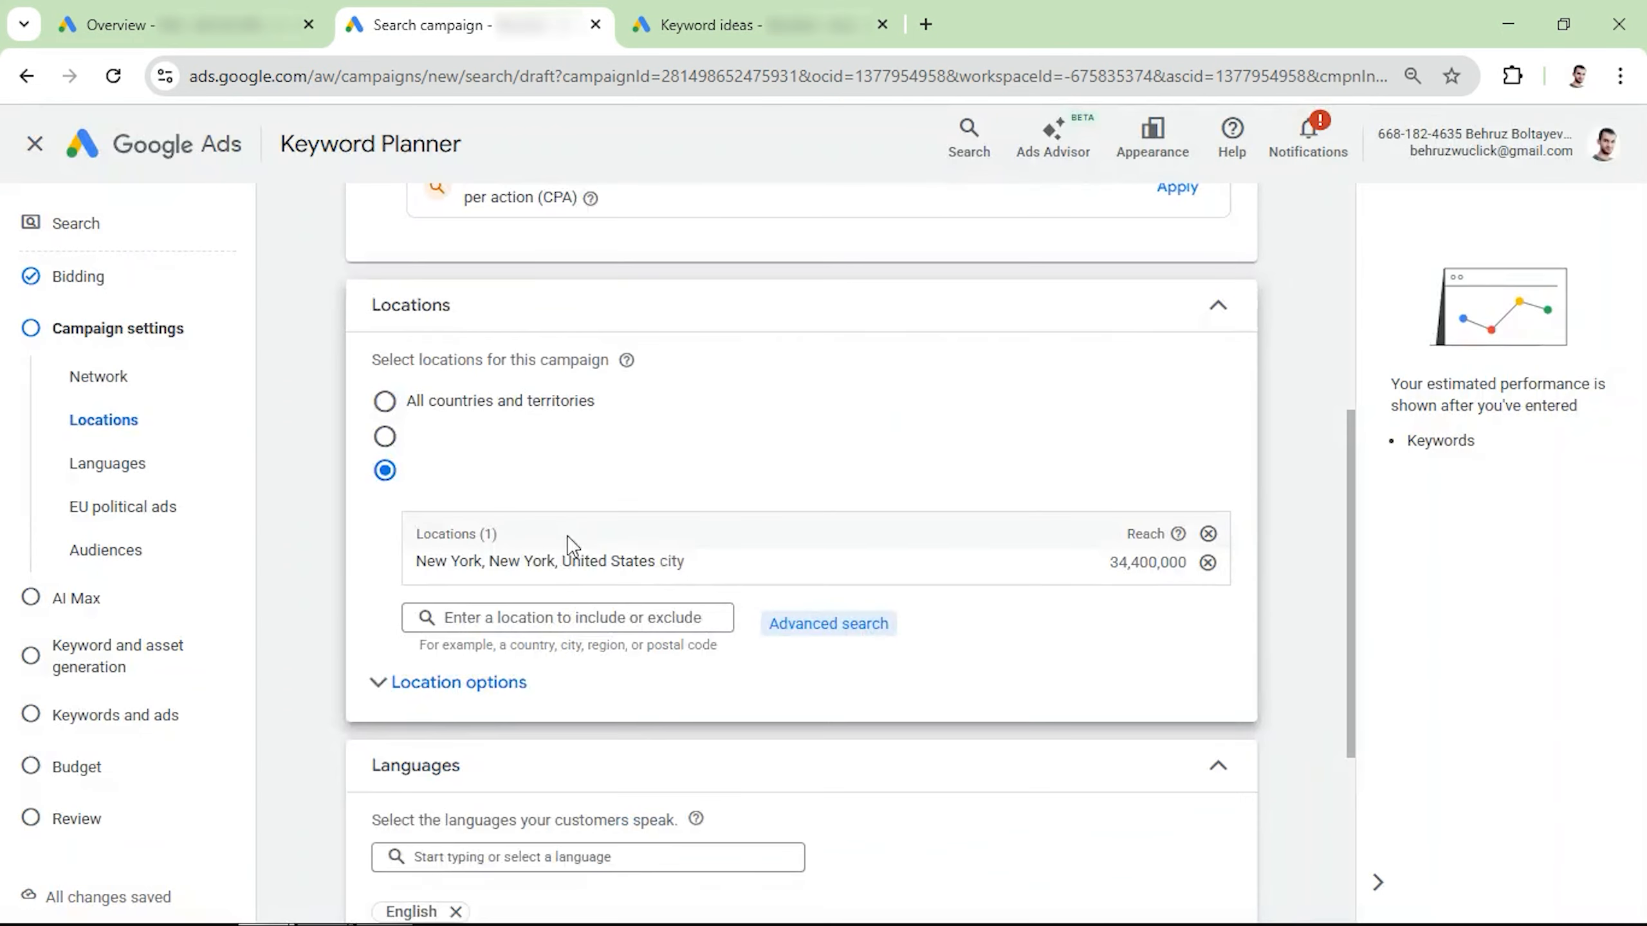
Step: Set the location option to Presence: People in or regularly in your included locations, and expand the EU political ads setting
{"action": "scroll", "coordinate": [570, 540], "scroll_direction": "down", "scroll_amount": 3}
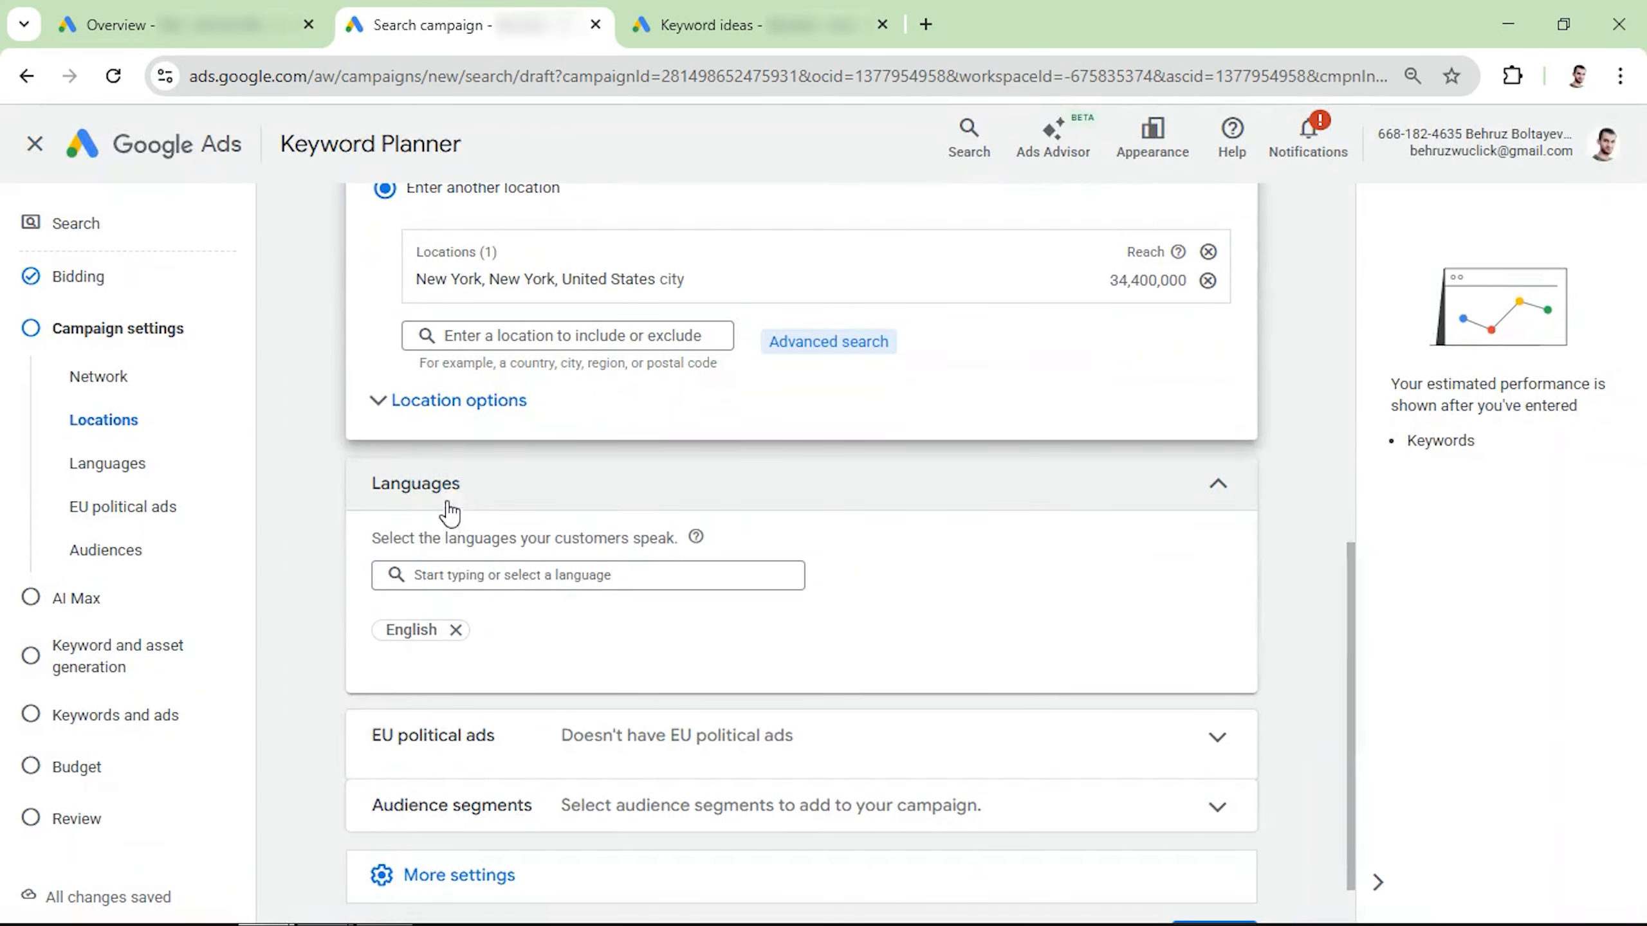
{"action": "left_click", "coordinate": [461, 401]}
{"action": "left_click", "coordinate": [385, 523]}
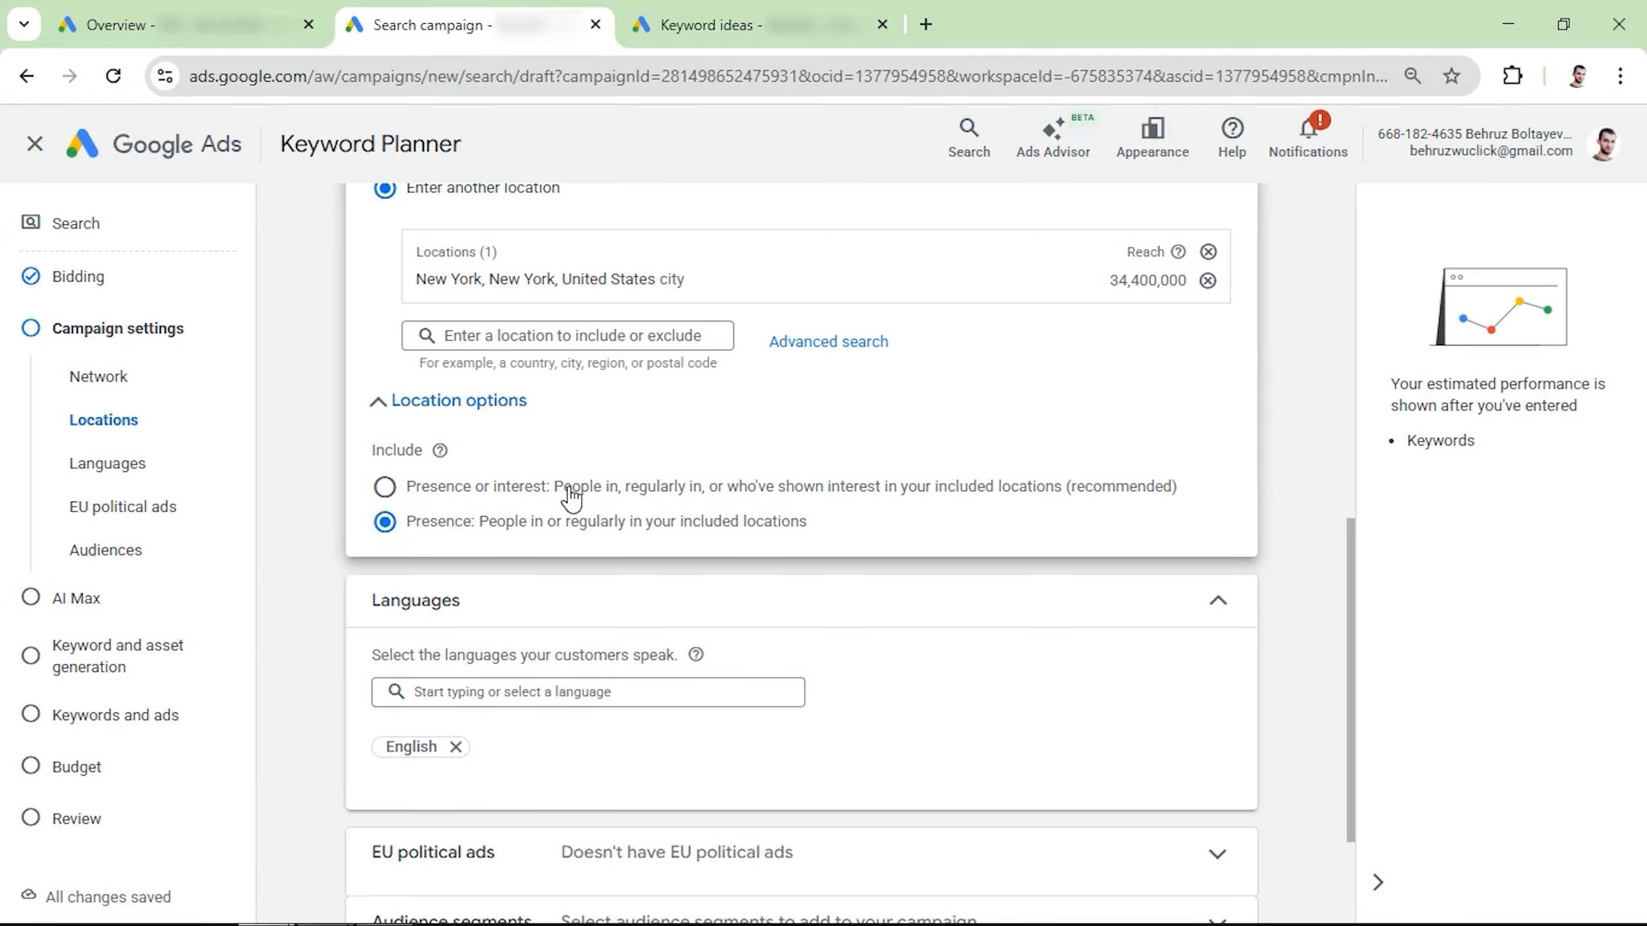
{"action": "scroll", "coordinate": [571, 493], "scroll_direction": "down", "scroll_amount": 3}
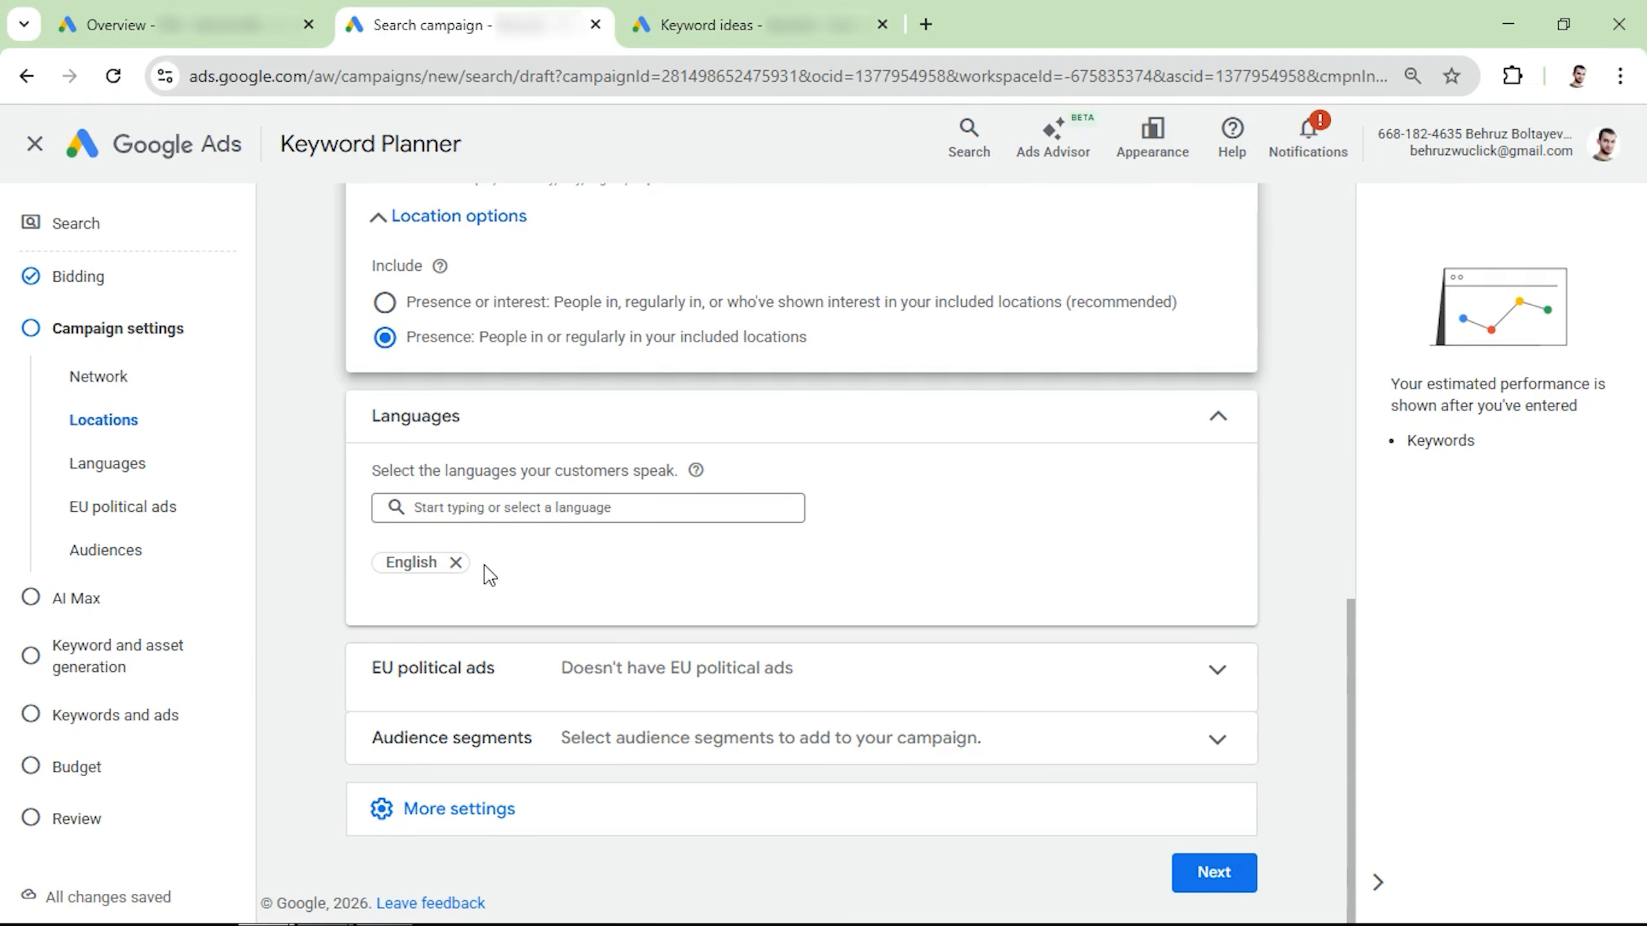
{"action": "left_click", "coordinate": [452, 675]}
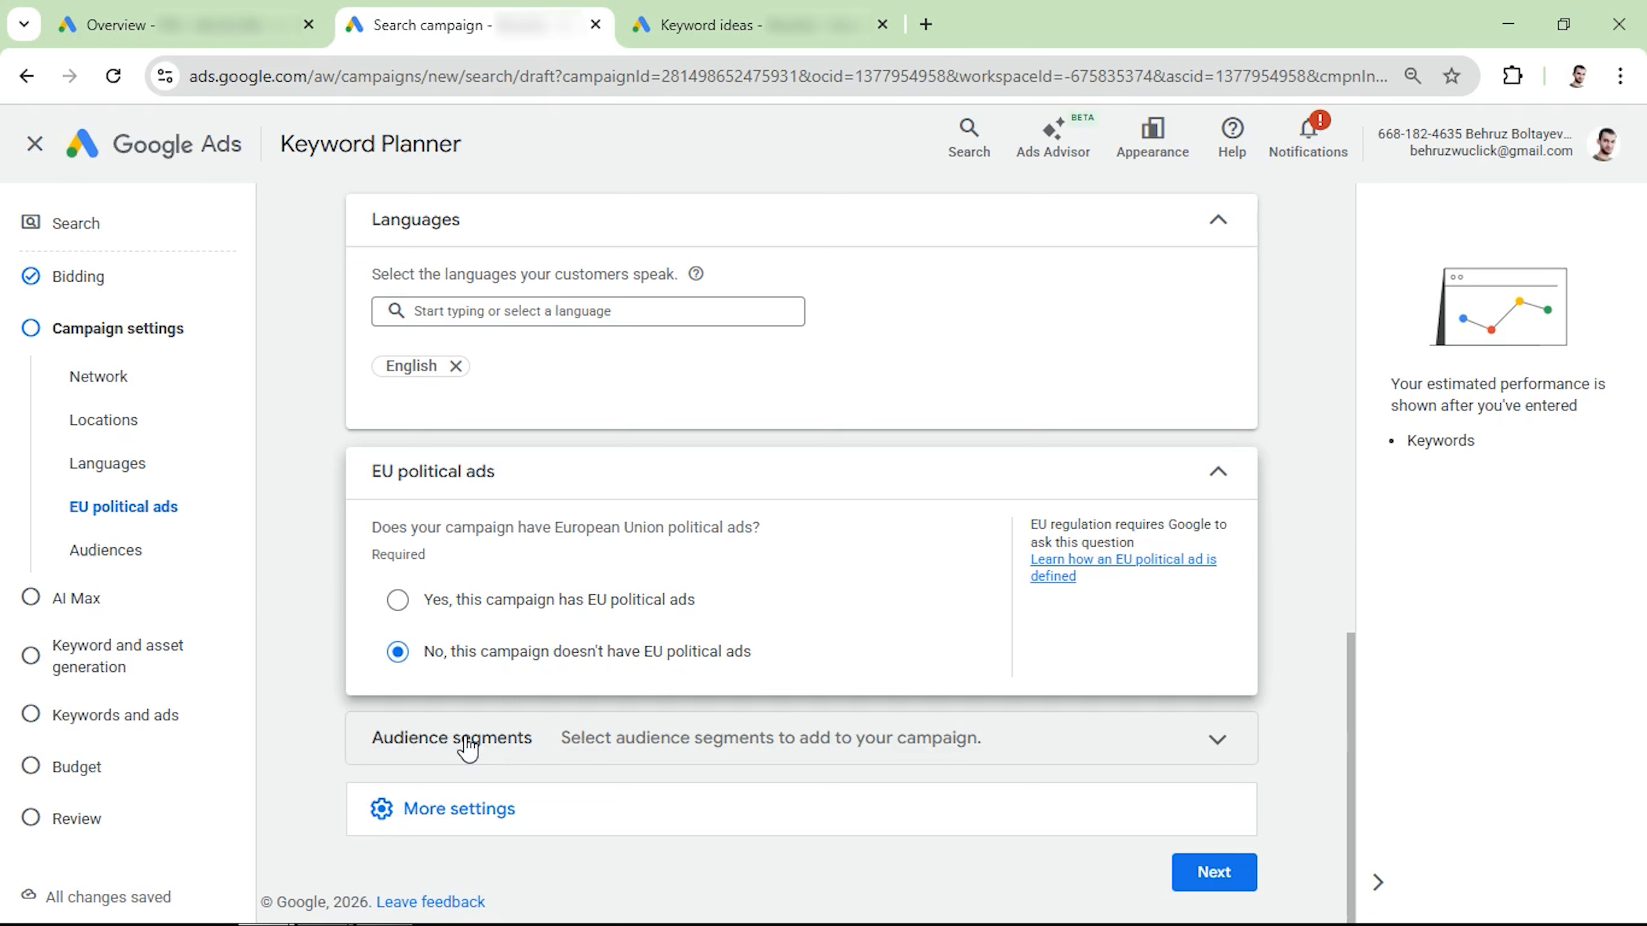
Step: Add an ad schedule for all days from 08:00 to 19:00 through the additional campaign settings
{"action": "left_click", "coordinate": [447, 819]}
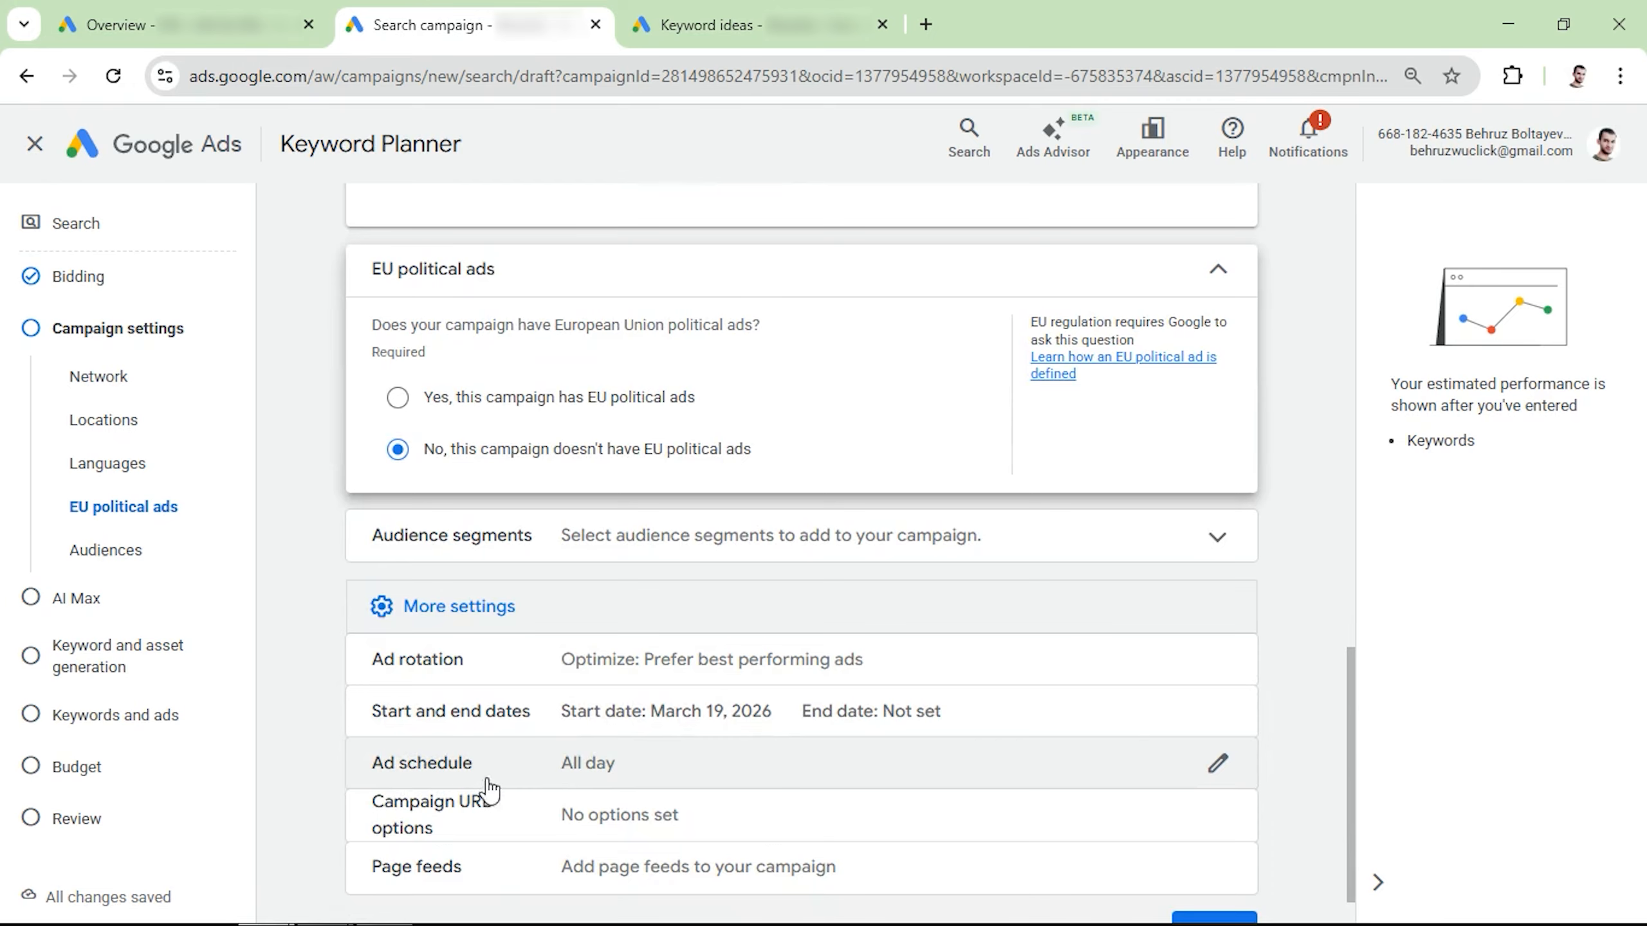
{"action": "left_click", "coordinate": [1218, 767]}
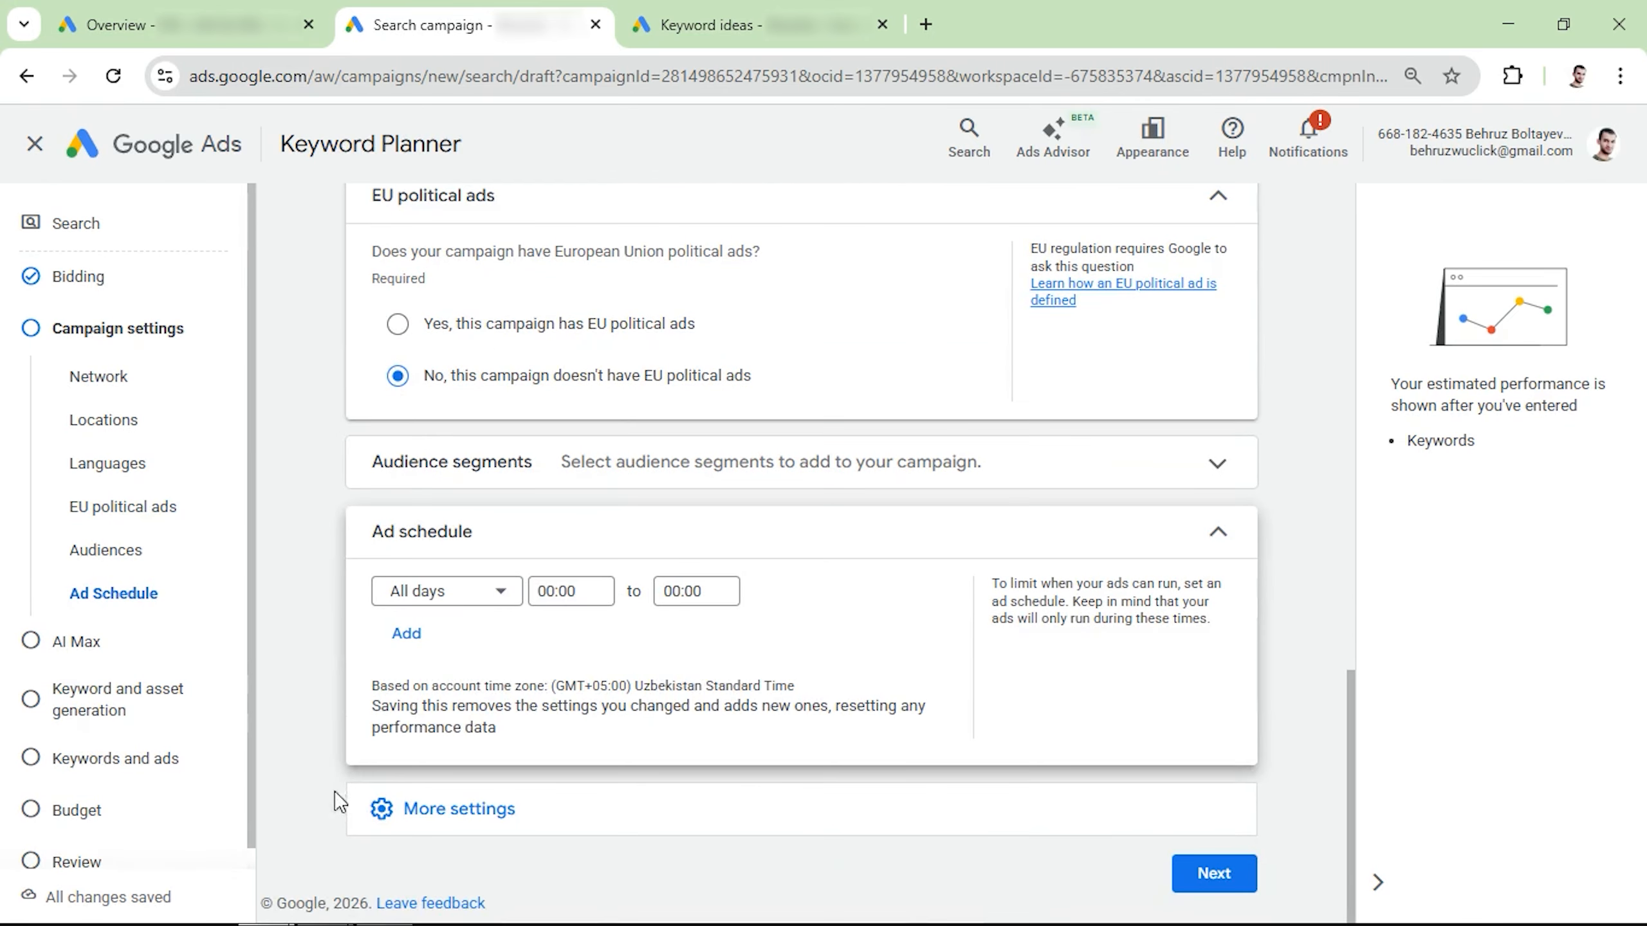
{"action": "left_click", "coordinate": [562, 591]}
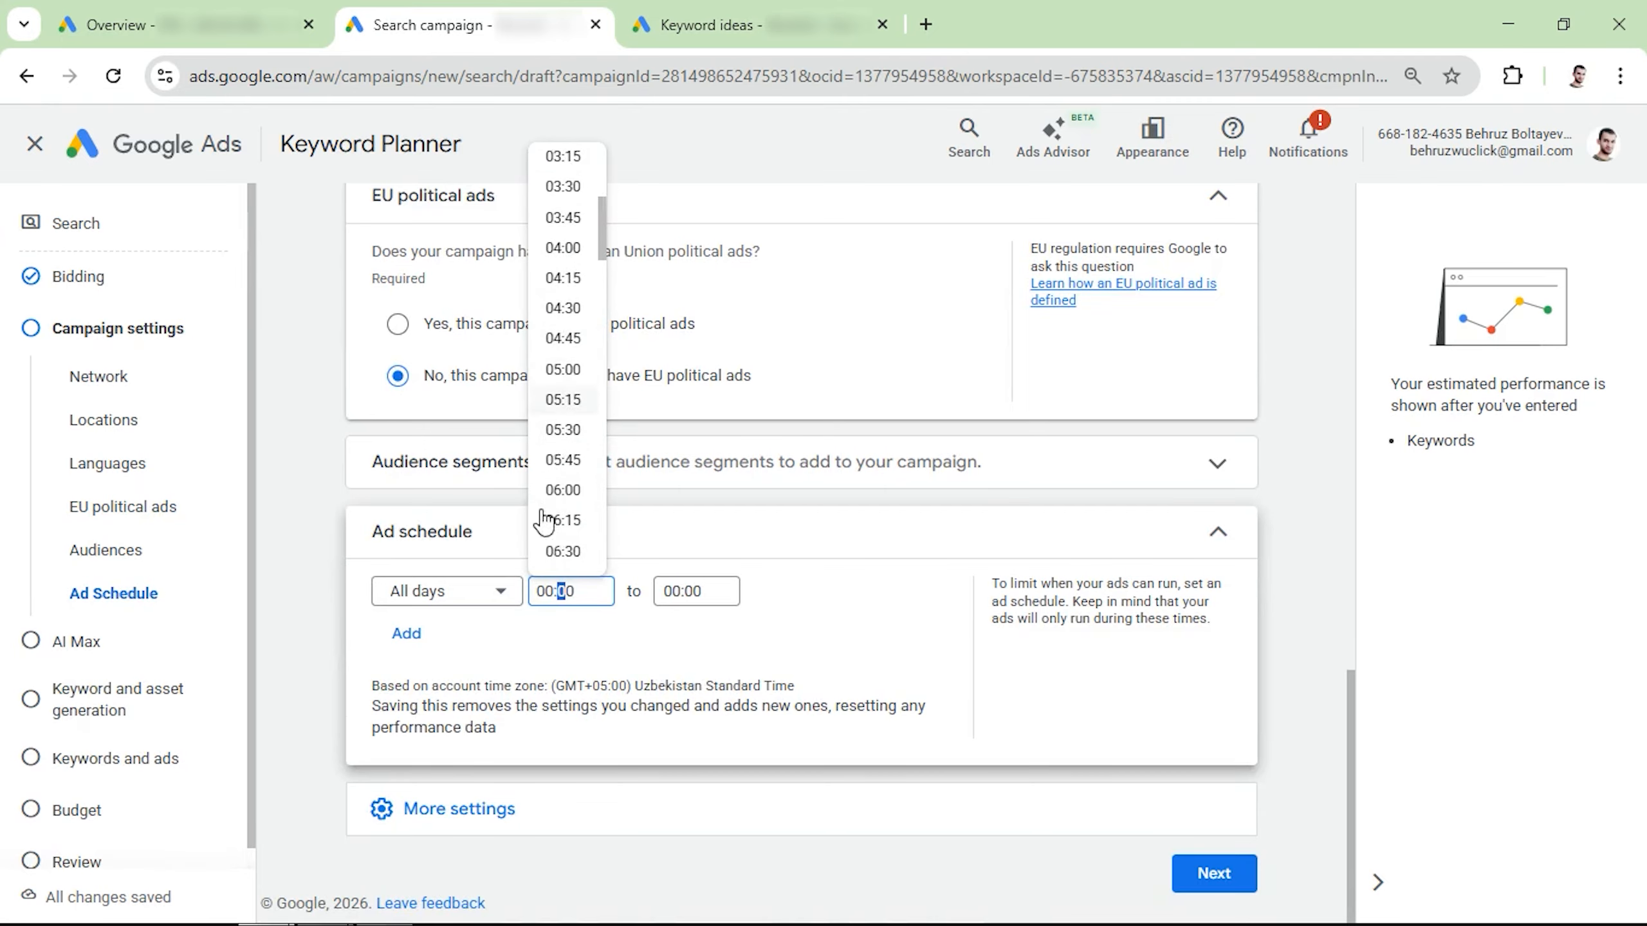
{"action": "scroll", "coordinate": [548, 513], "scroll_direction": "down", "scroll_amount": 5}
{"action": "left_click", "coordinate": [563, 468]}
{"action": "left_click", "coordinate": [678, 591]}
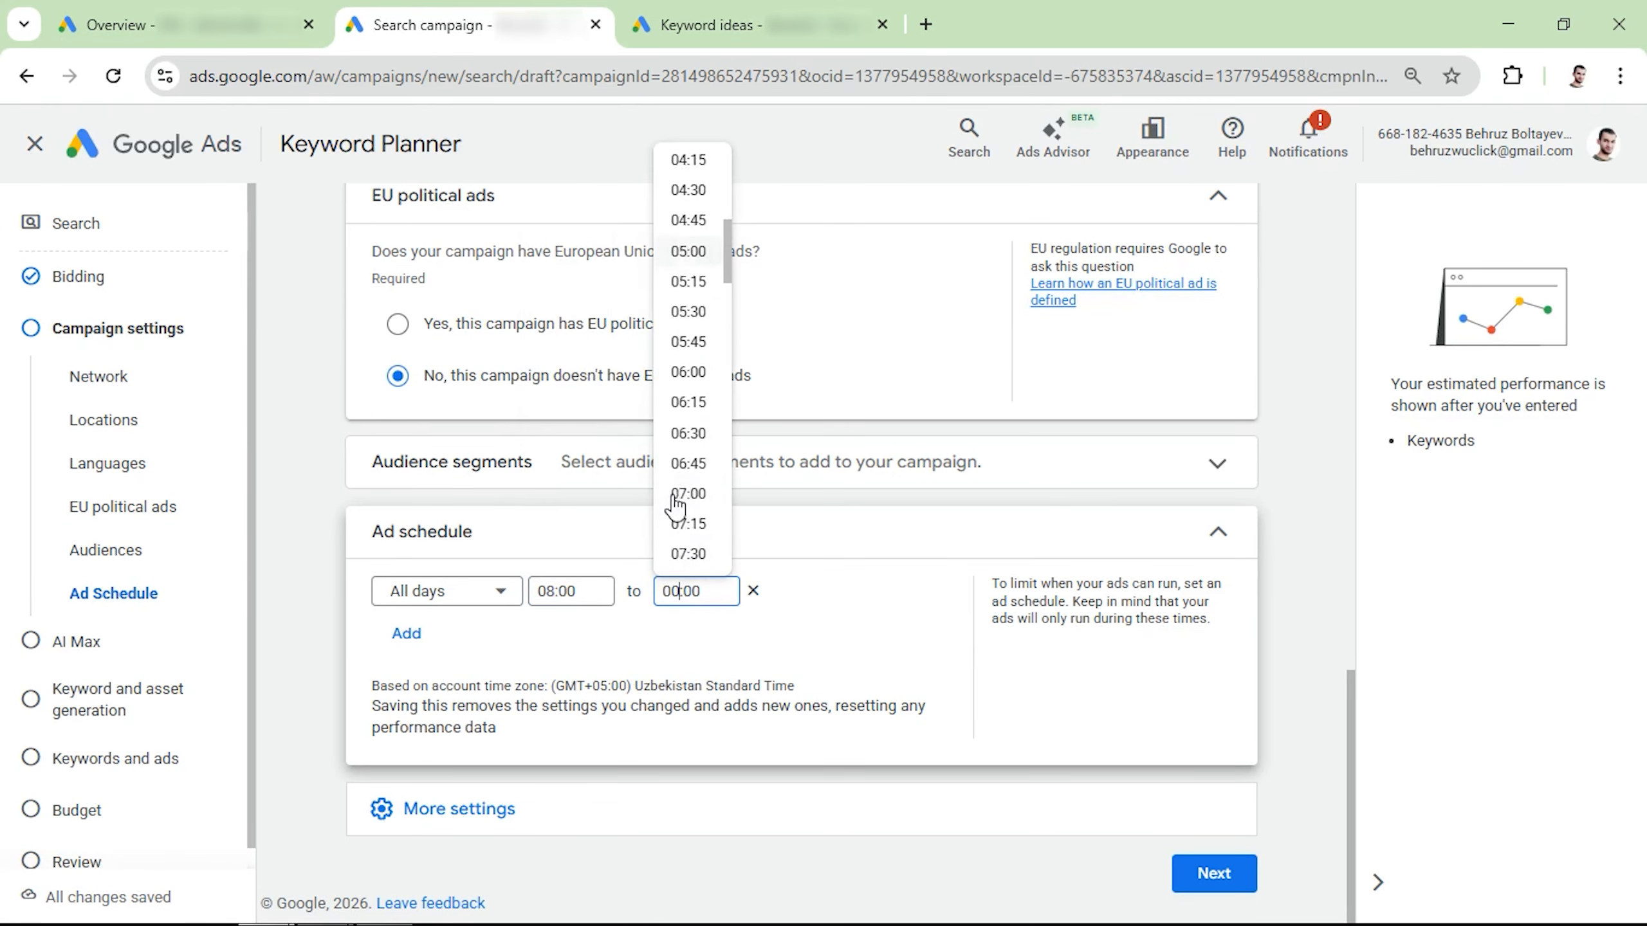
{"action": "scroll", "coordinate": [676, 493], "scroll_direction": "down", "scroll_amount": 15}
{"action": "left_click", "coordinate": [676, 483]}
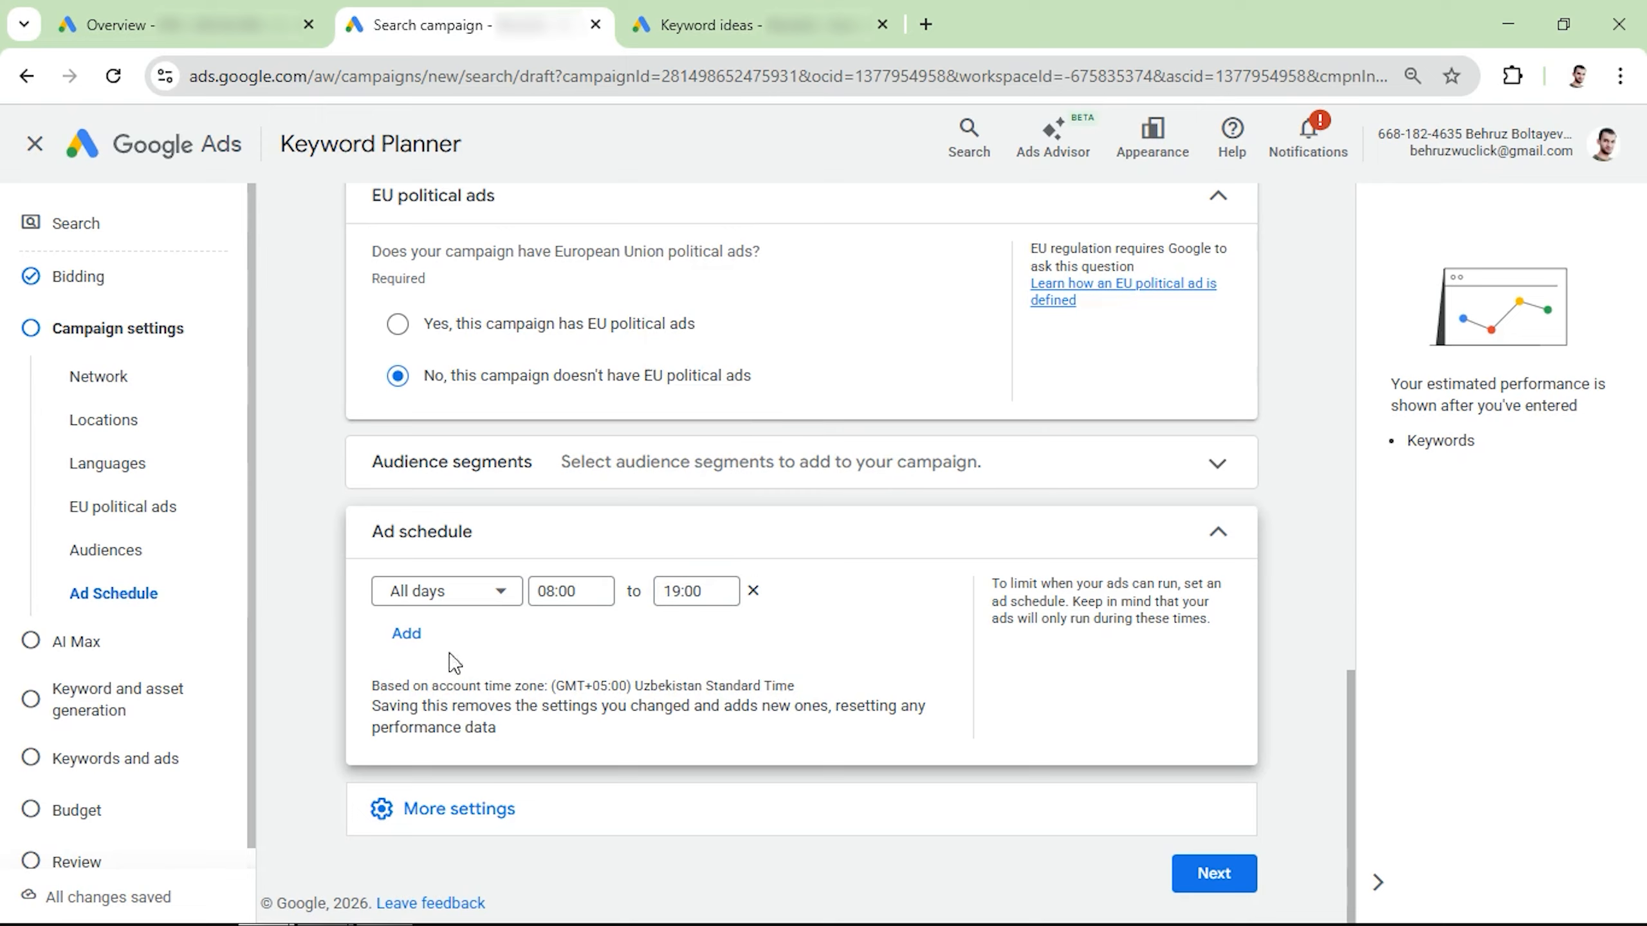
Step: Review the remaining additional campaign settings, then continue past AI Max with its optimization left off
{"action": "left_click", "coordinate": [442, 823]}
{"action": "scroll", "coordinate": [458, 772], "scroll_direction": "down", "scroll_amount": 3}
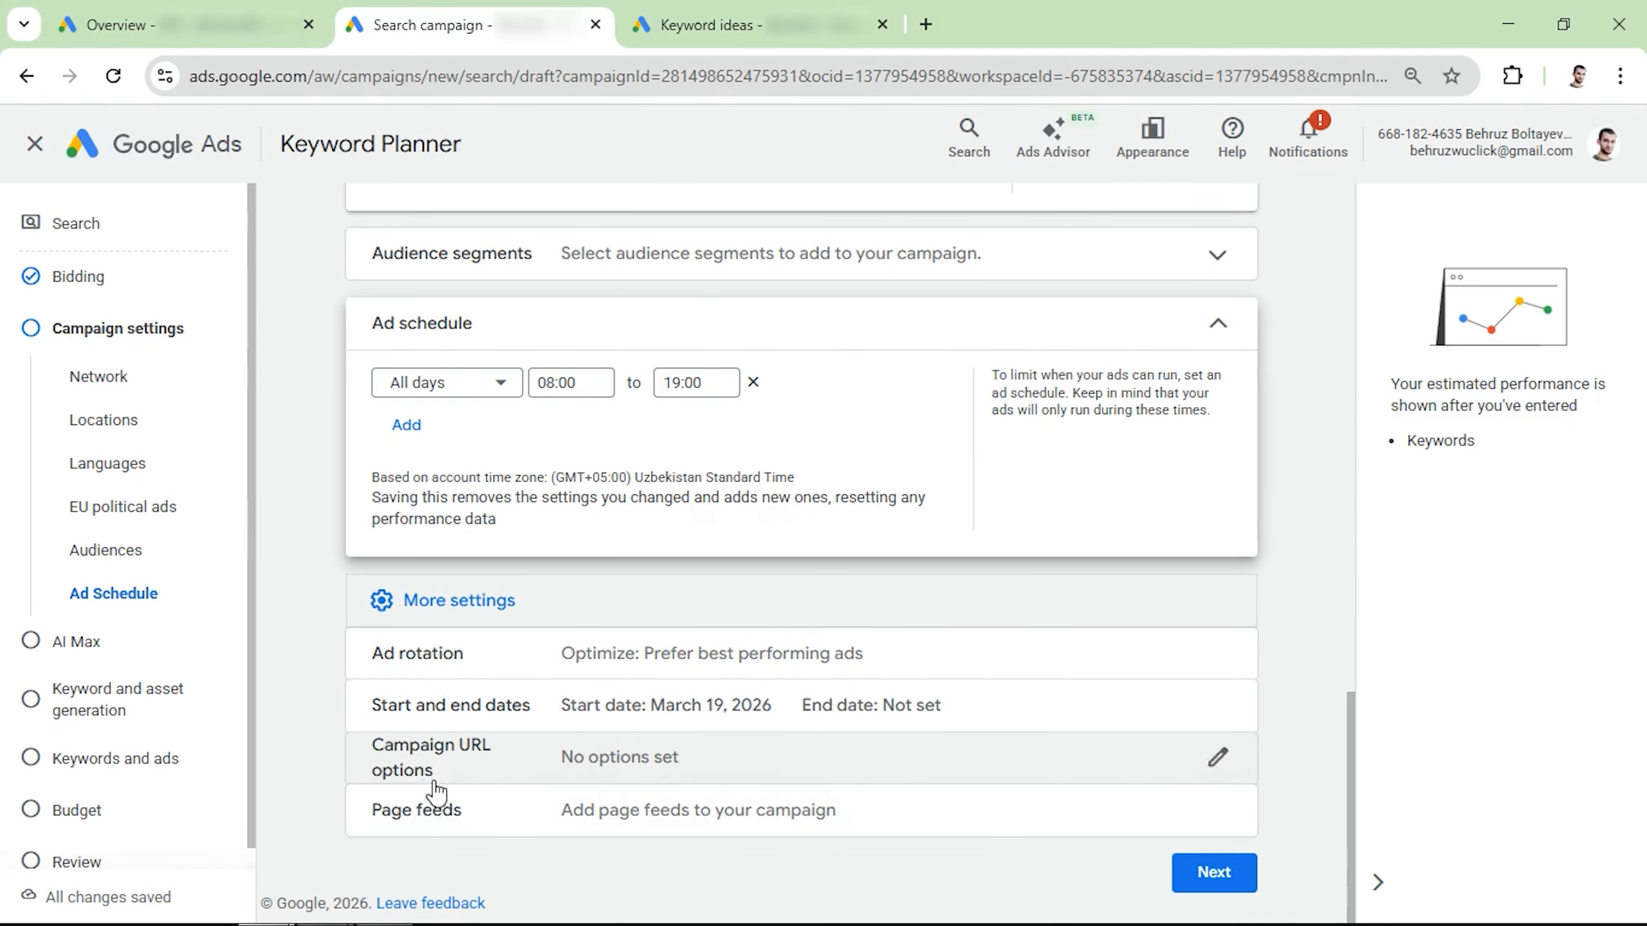
{"action": "left_click", "coordinate": [1222, 873]}
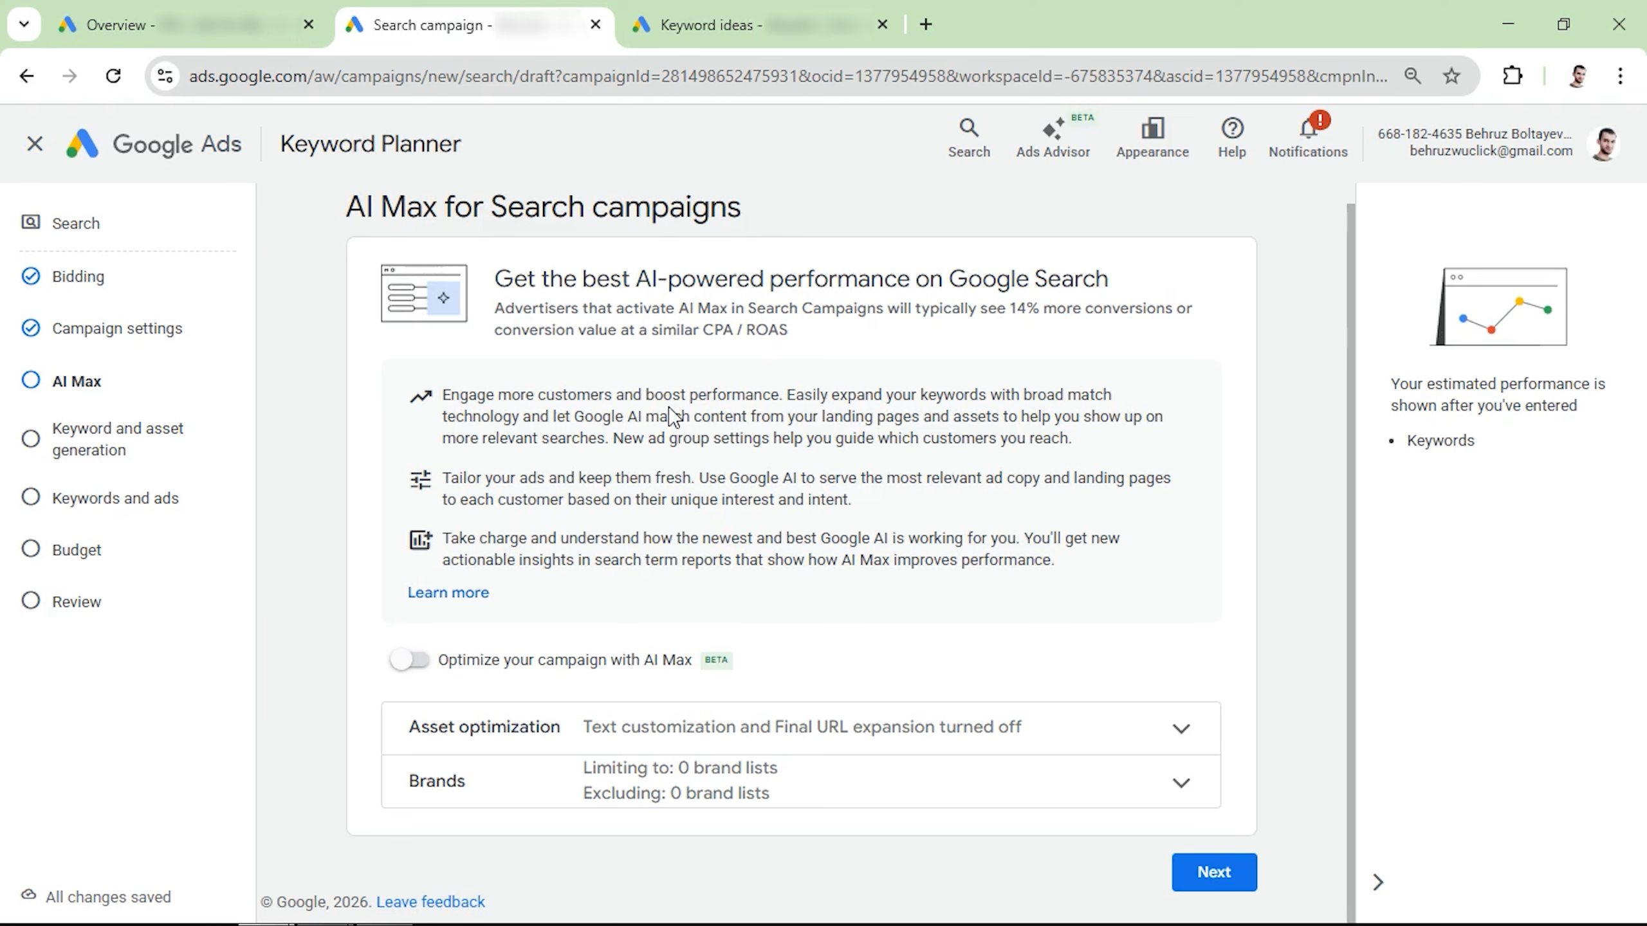
{"action": "left_click", "coordinate": [1221, 872]}
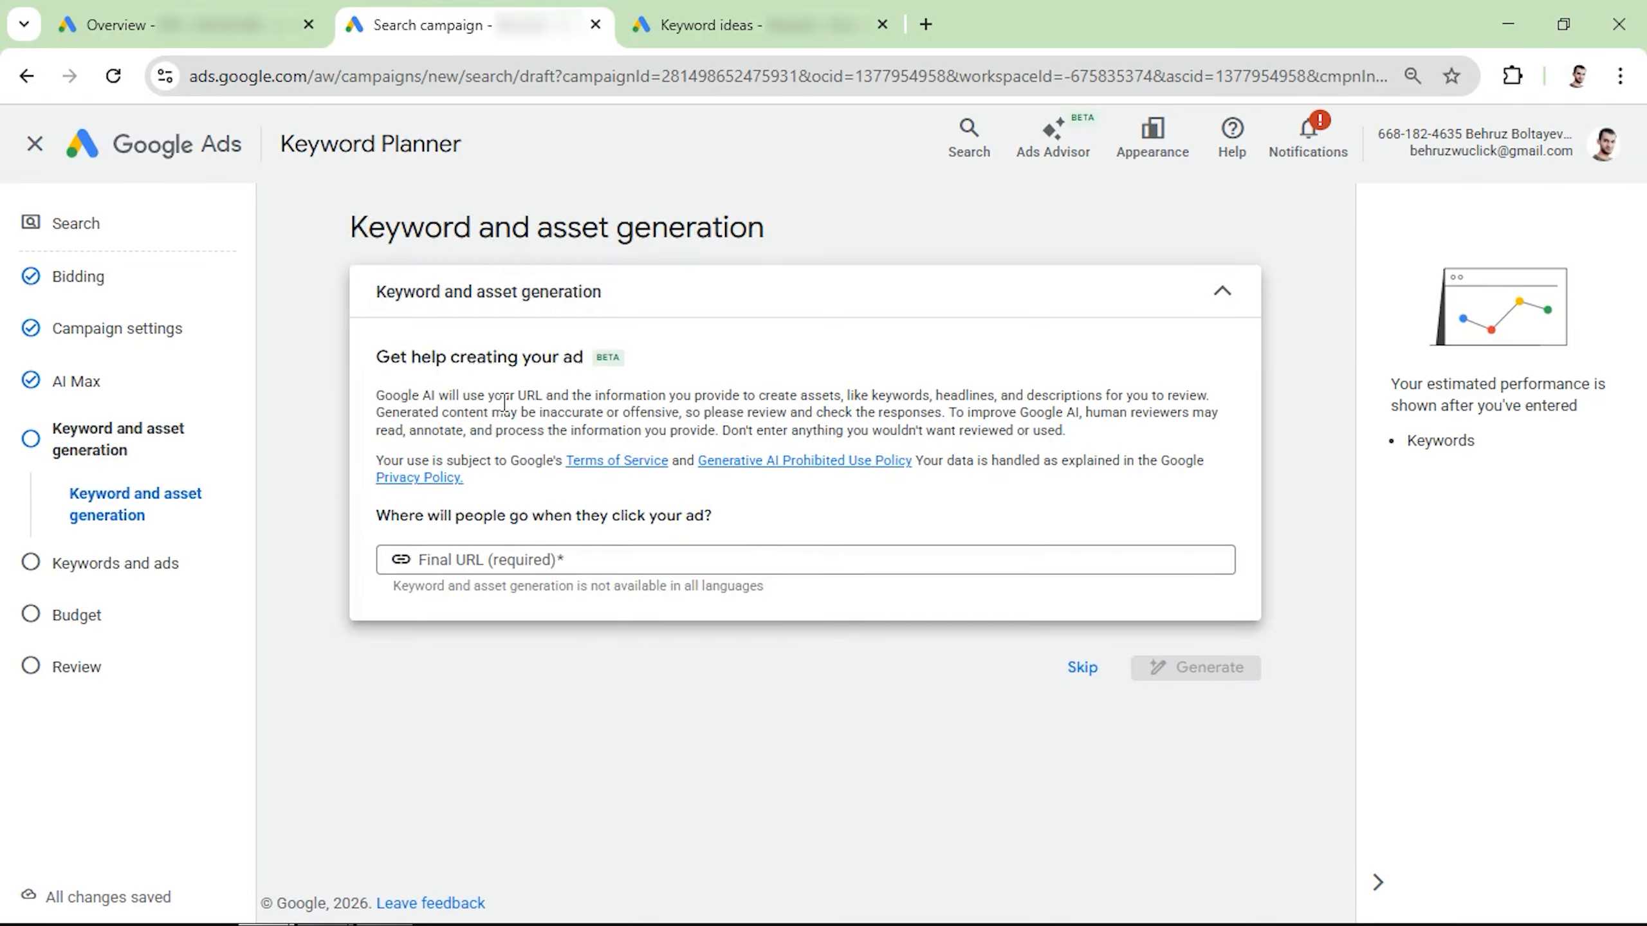
Step: Skip the AI keyword and asset generation and start the keyword entry for the ad group
{"action": "left_click_drag", "start_coordinate": [476, 397], "coordinate": [571, 397]}
{"action": "left_click", "coordinate": [432, 397]}
{"action": "left_click", "coordinate": [1082, 669]}
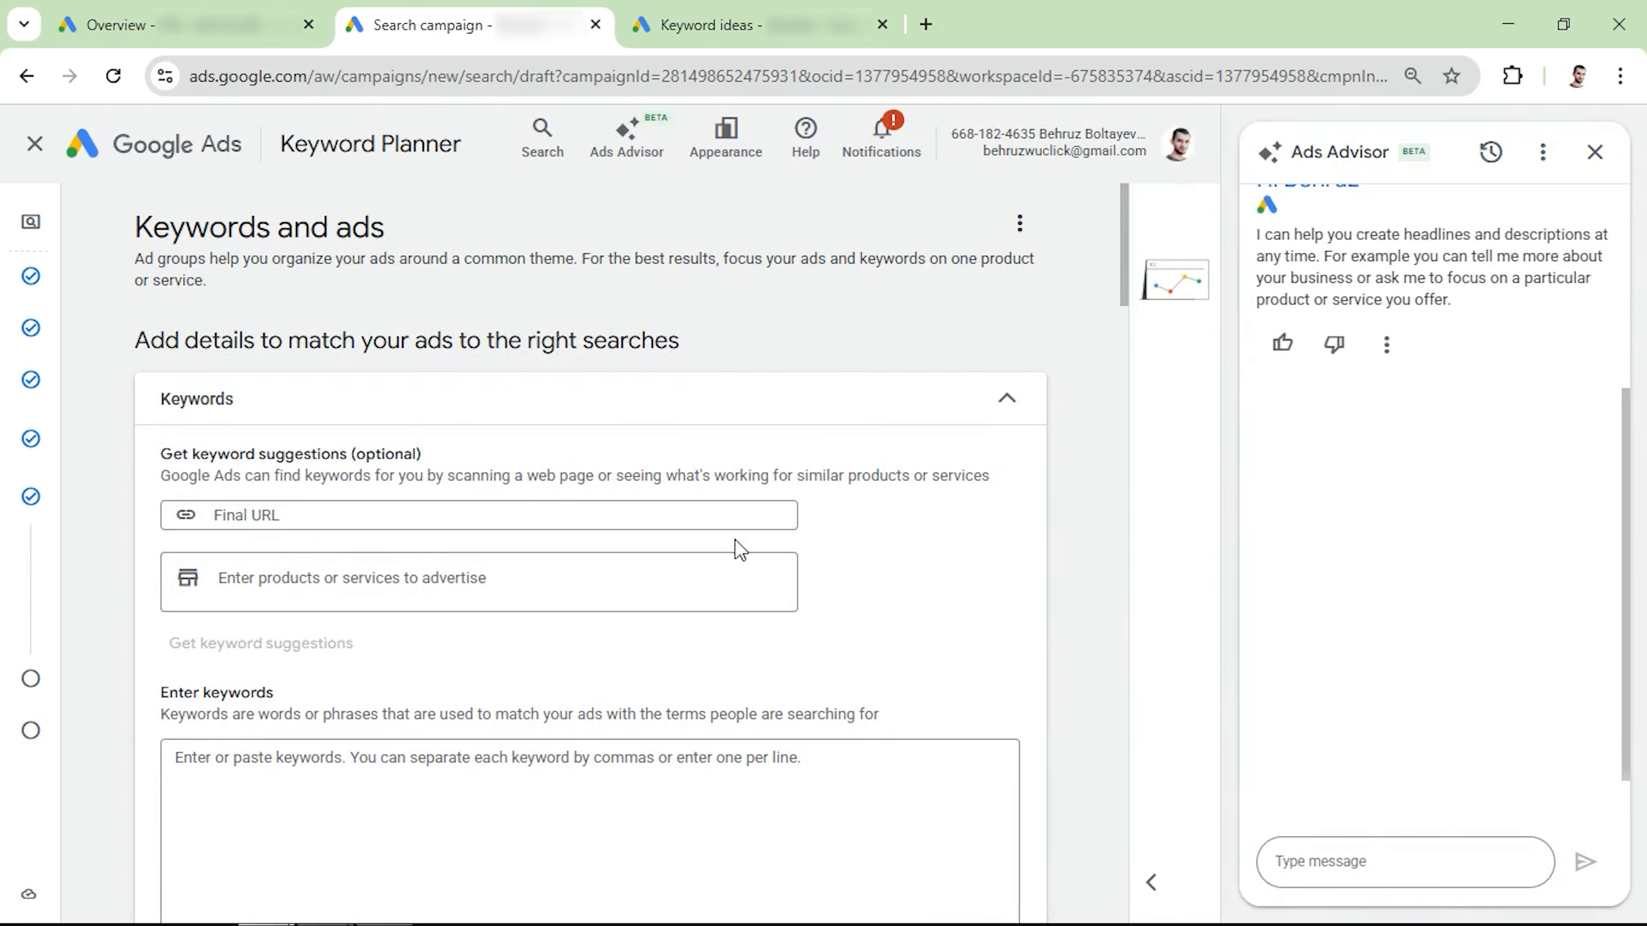
{"action": "scroll", "coordinate": [588, 478], "scroll_direction": "down", "scroll_amount": 5}
{"action": "left_click", "coordinate": [302, 527]}
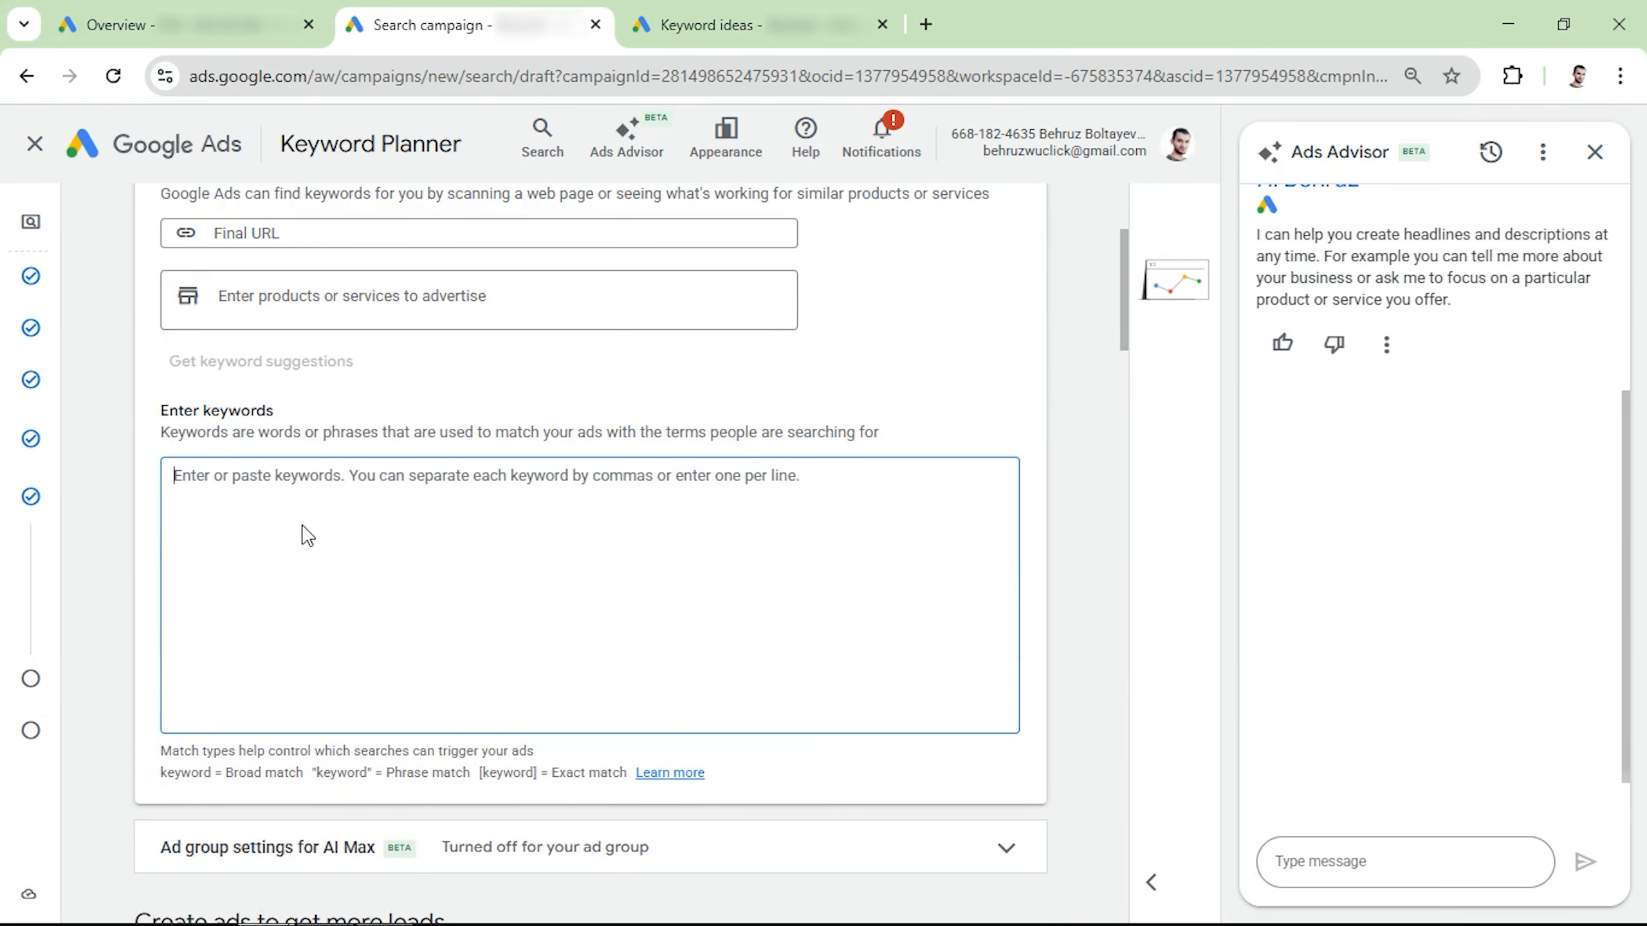
Step: In the Keyword Planner tab, select and copy seven plumbing keywords, including "plumbers in my area", "plumbers near me residential" and "plumbing contractors near me"
{"action": "left_click", "coordinate": [741, 19]}
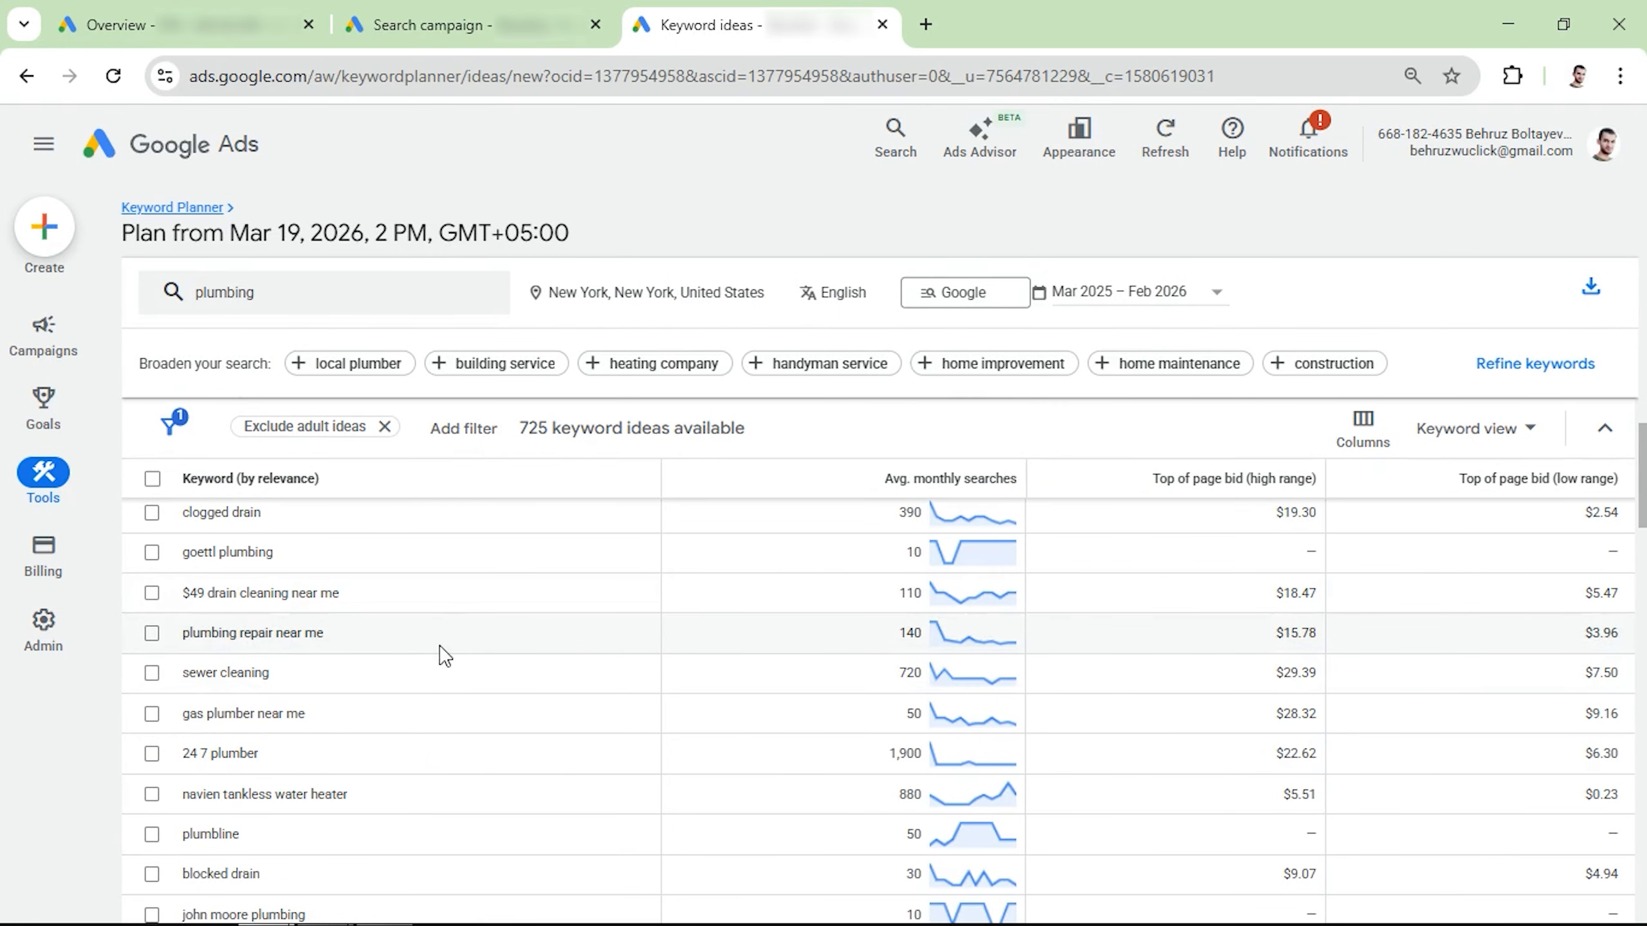
{"action": "scroll", "coordinate": [431, 663], "scroll_direction": "up", "scroll_amount": 5}
{"action": "scroll", "coordinate": [432, 663], "scroll_direction": "up", "scroll_amount": 10}
{"action": "left_click", "coordinate": [152, 590]}
{"action": "left_click", "coordinate": [151, 630]}
{"action": "left_click", "coordinate": [152, 671]}
{"action": "scroll", "coordinate": [180, 677], "scroll_direction": "down", "scroll_amount": 10}
{"action": "left_click", "coordinate": [152, 695]}
{"action": "left_click", "coordinate": [152, 737]}
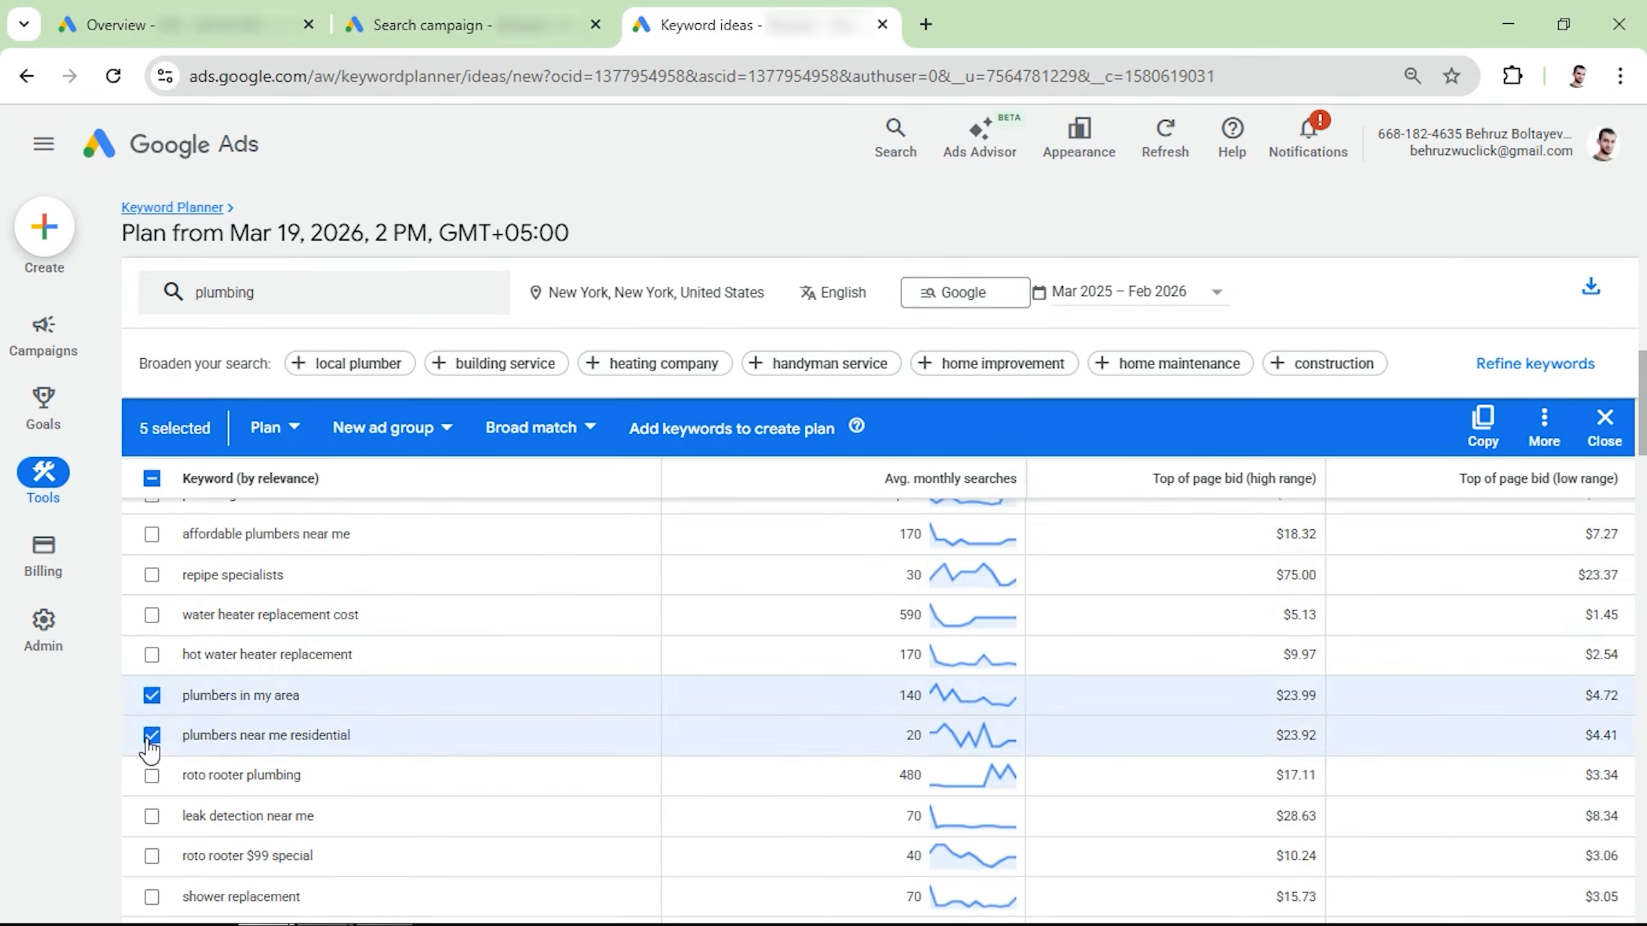
{"action": "scroll", "coordinate": [159, 747], "scroll_direction": "down", "scroll_amount": 15}
{"action": "left_click", "coordinate": [152, 734]}
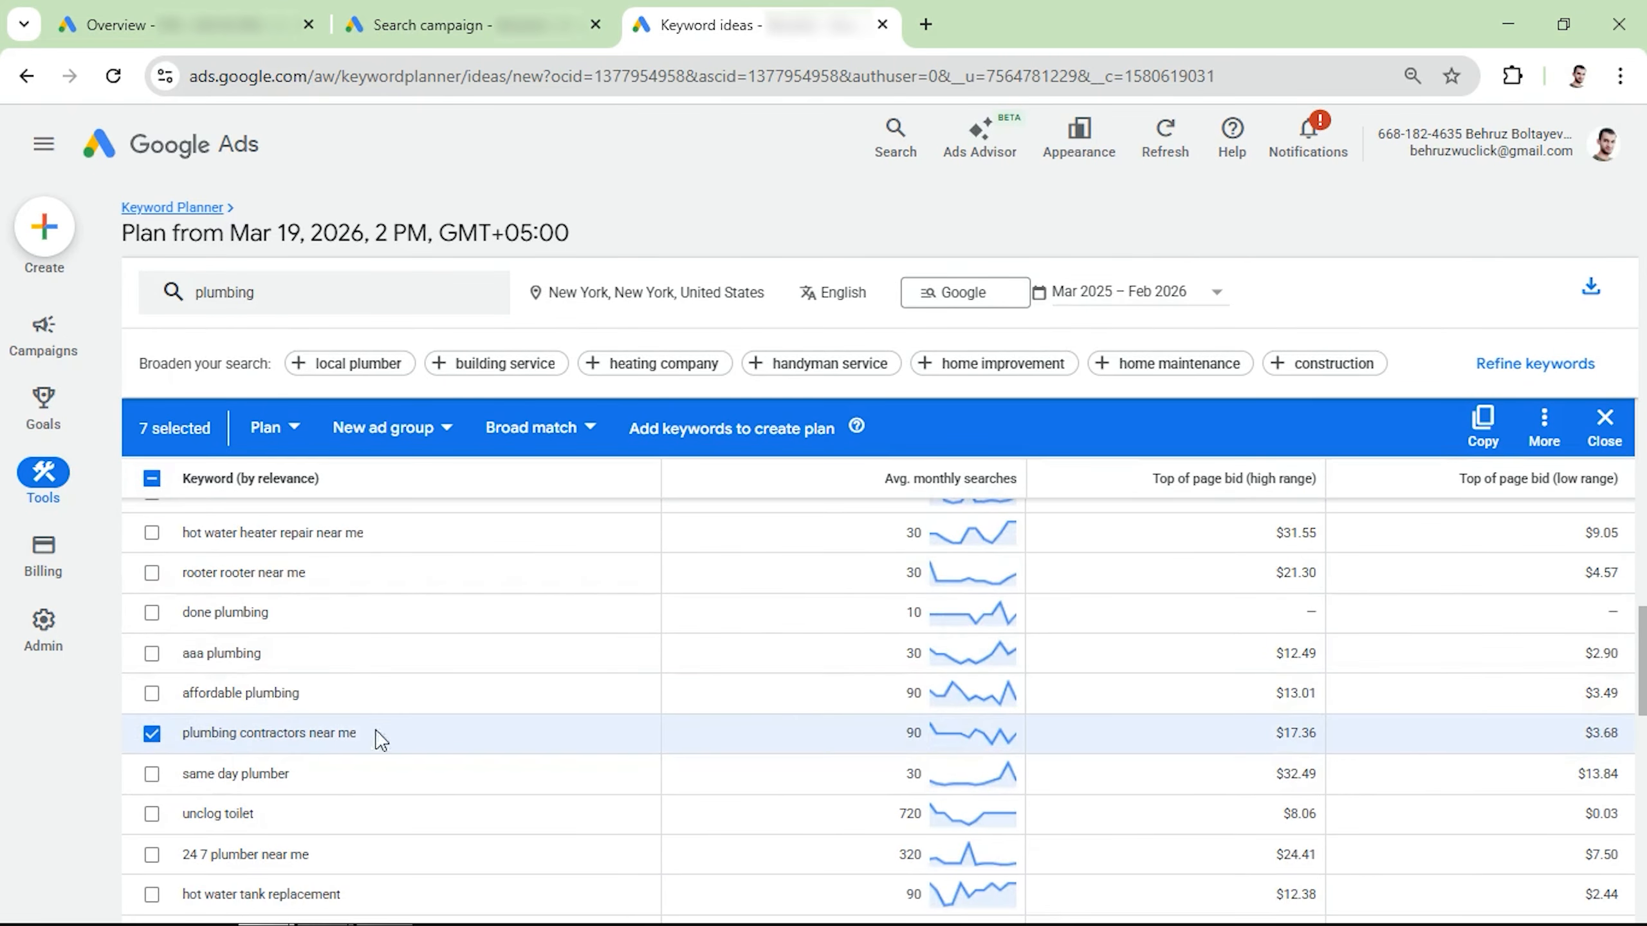
{"action": "left_click", "coordinate": [1480, 434]}
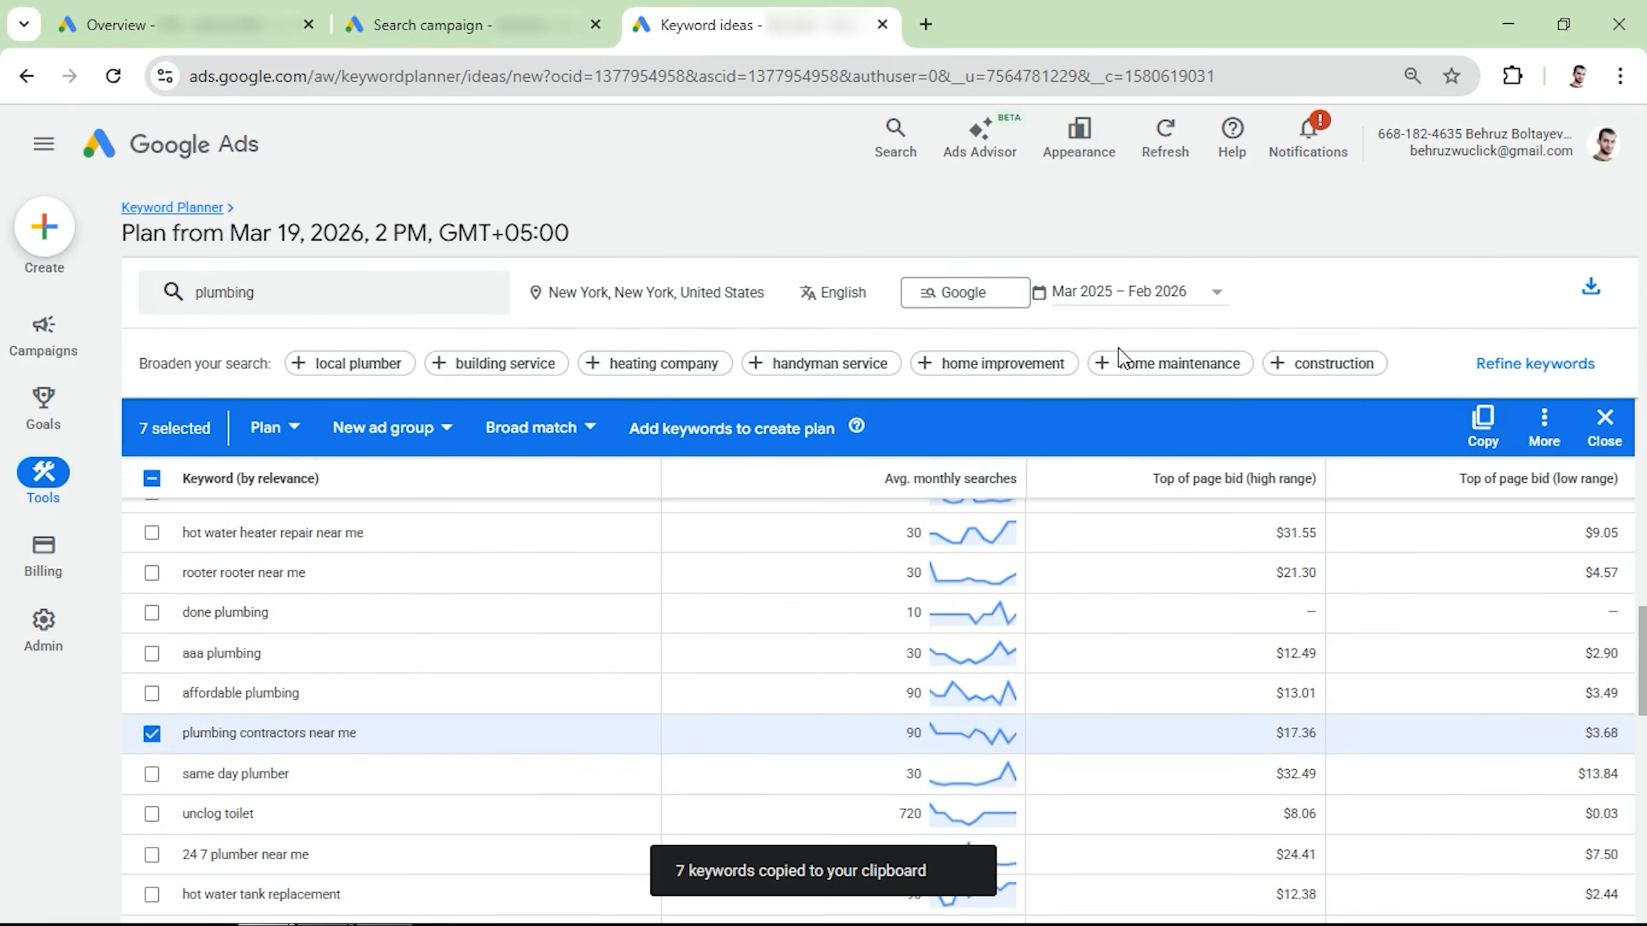
Step: Paste the seven copied plumbing keywords into the Search campaign's ad group and review the broad, phrase and exact match notations
{"action": "left_click", "coordinate": [474, 19]}
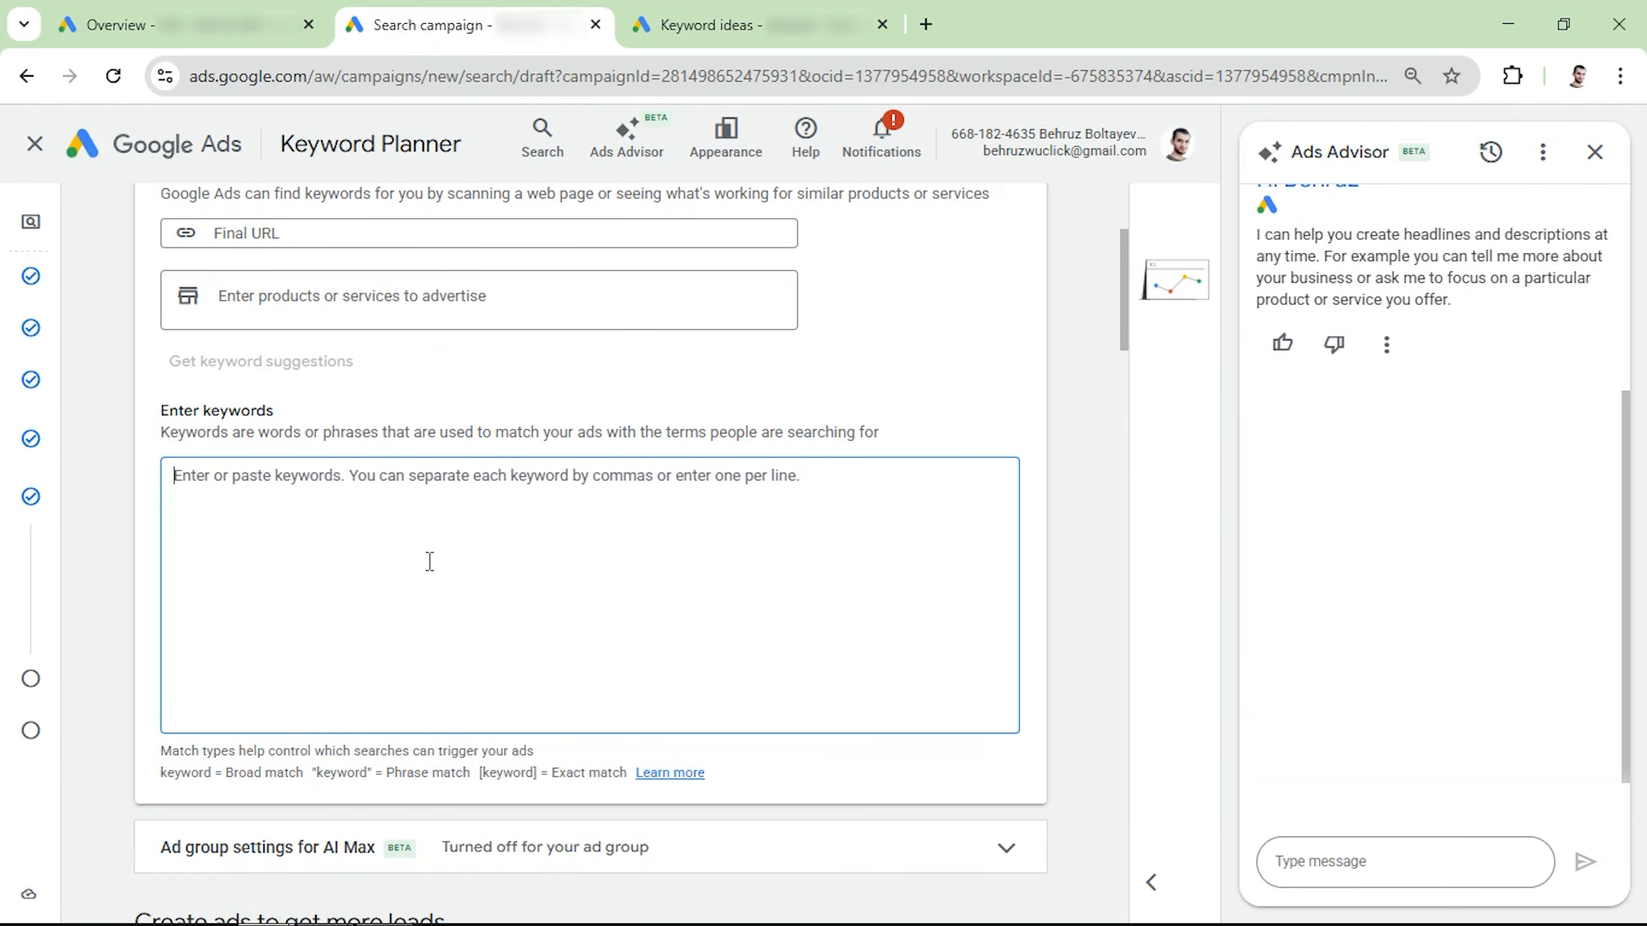
{"action": "key", "text": "ctrl+v"}
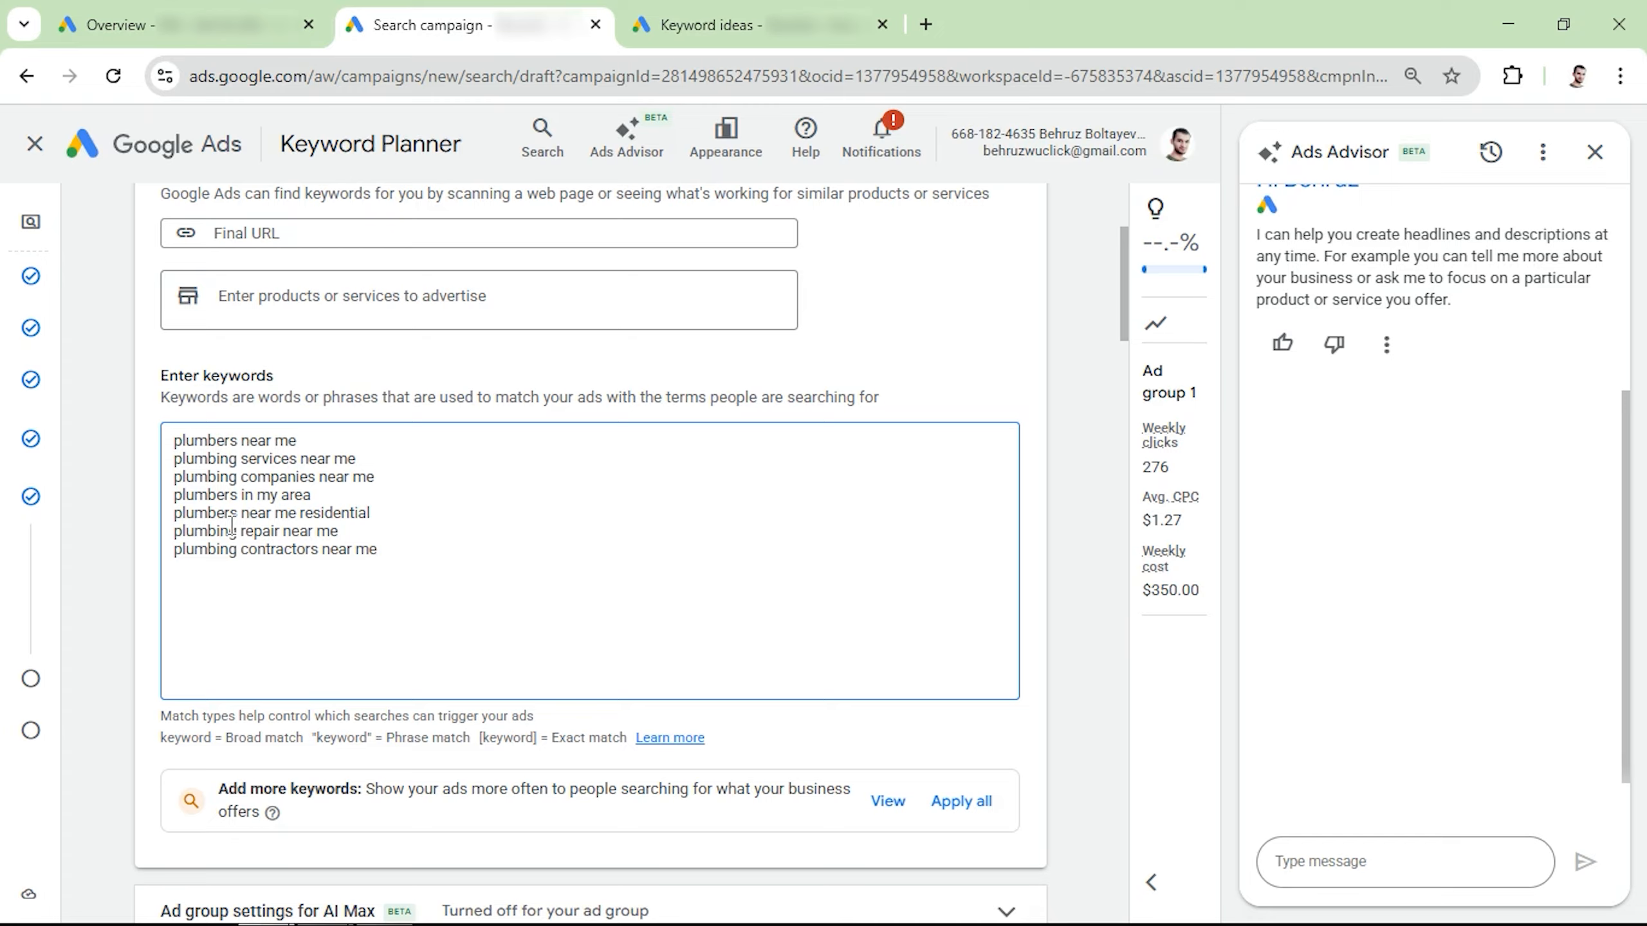
{"action": "key", "text": "ctrl+a"}
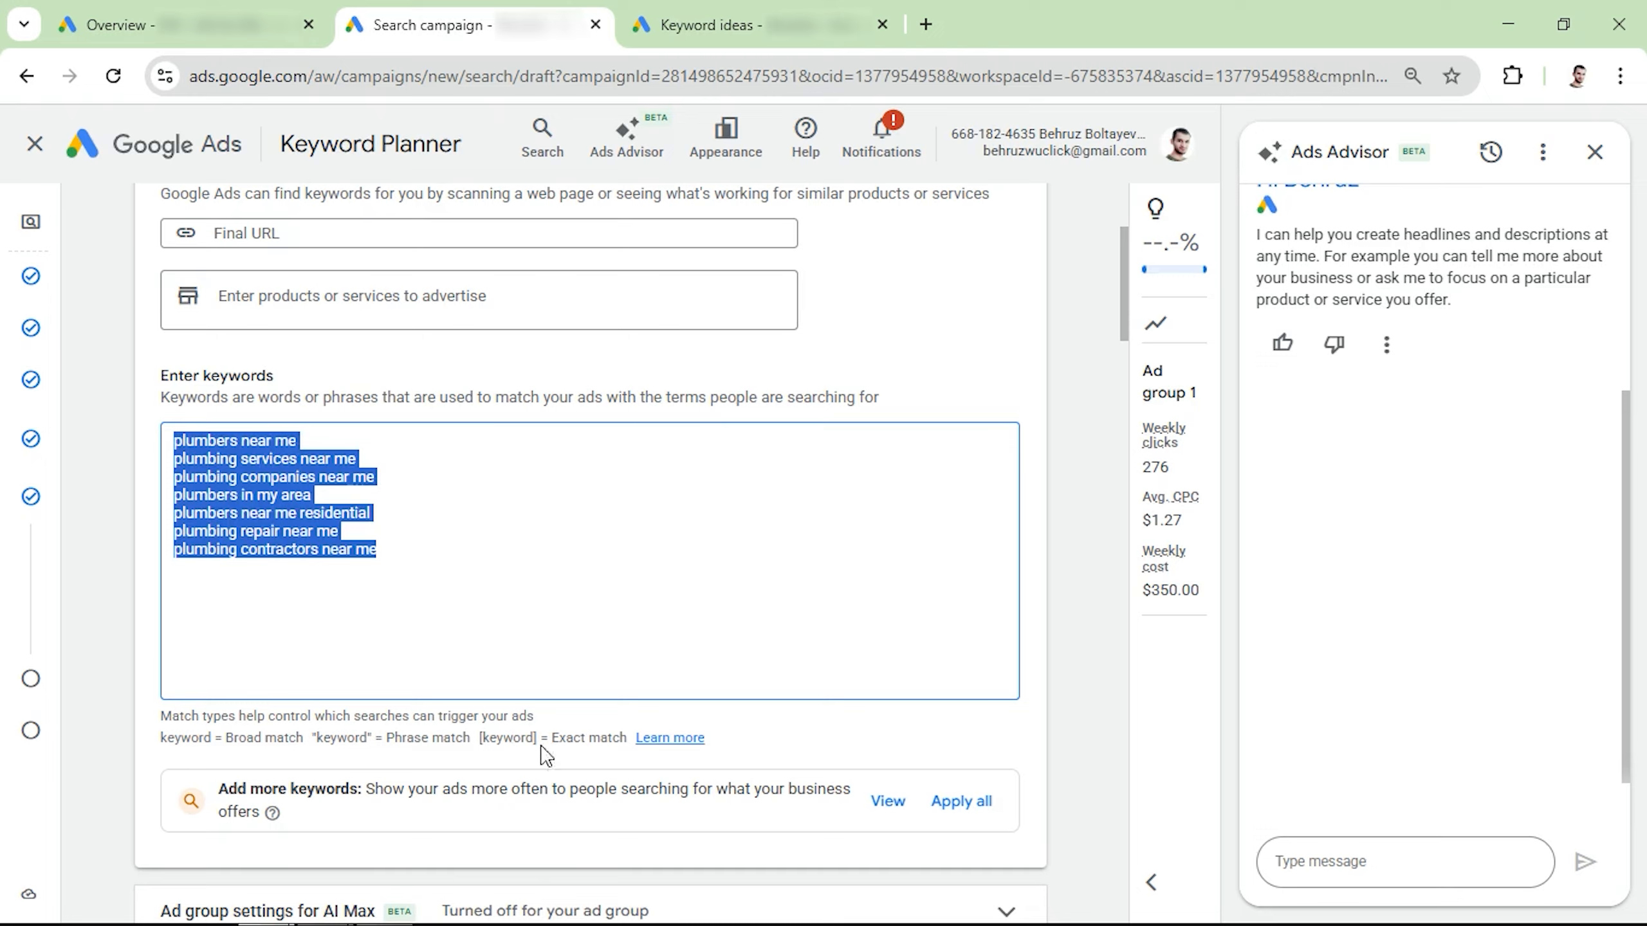
{"action": "left_click_drag", "start_coordinate": [164, 740], "coordinate": [305, 746]}
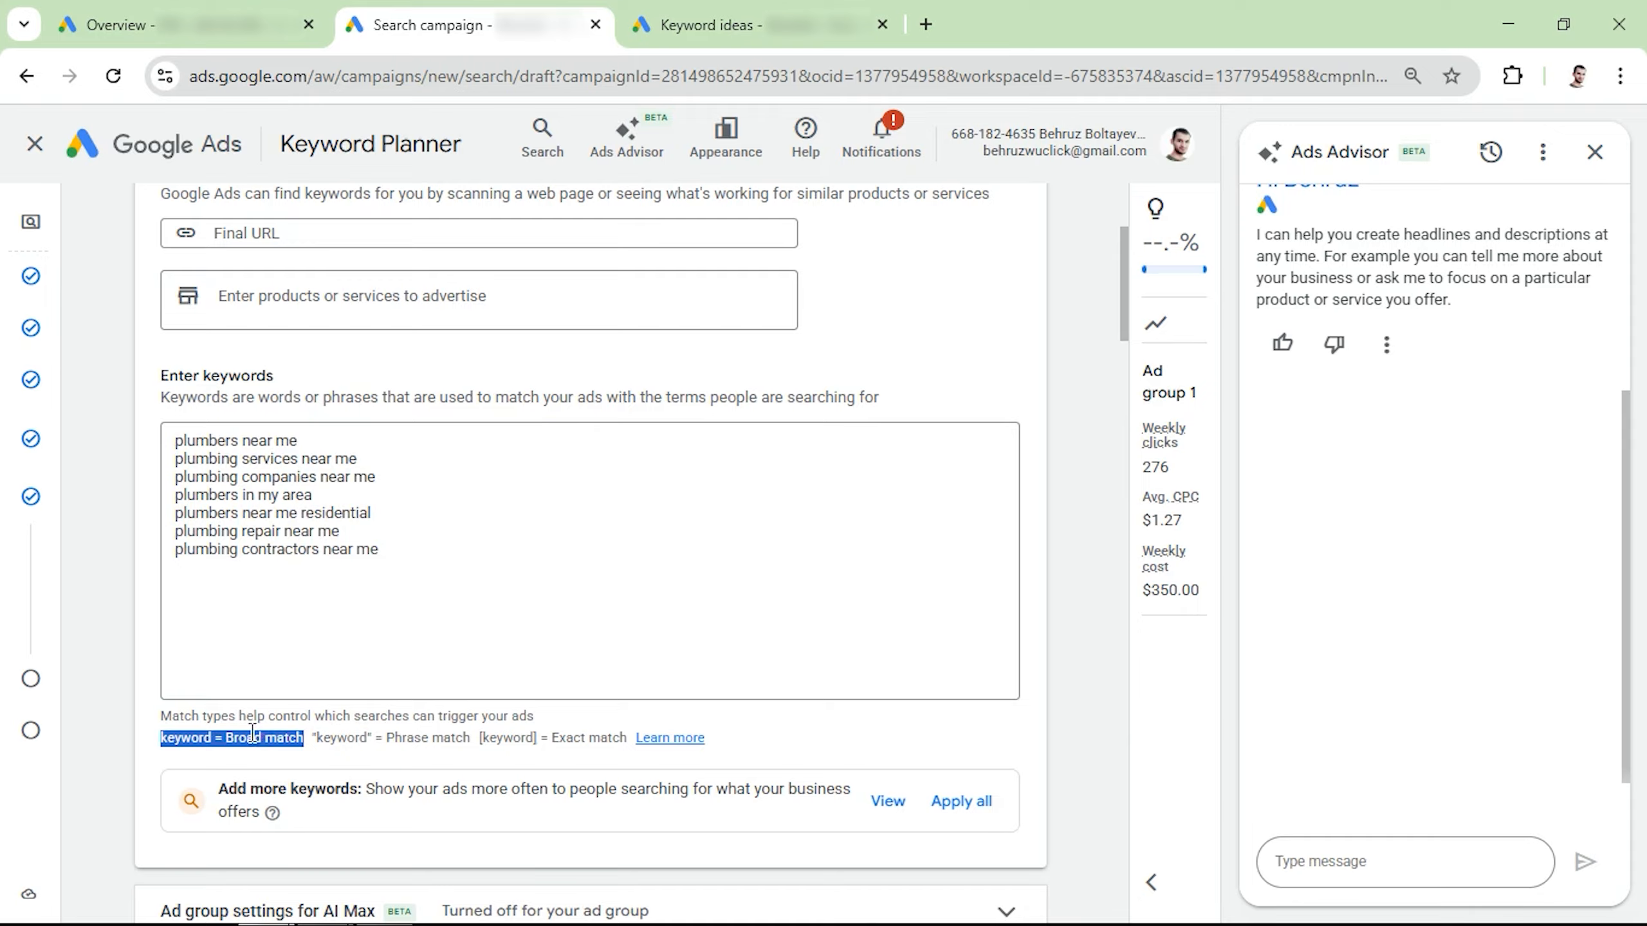
{"action": "left_click", "coordinate": [315, 738]}
{"action": "left_click_drag", "start_coordinate": [315, 738], "coordinate": [471, 742]}
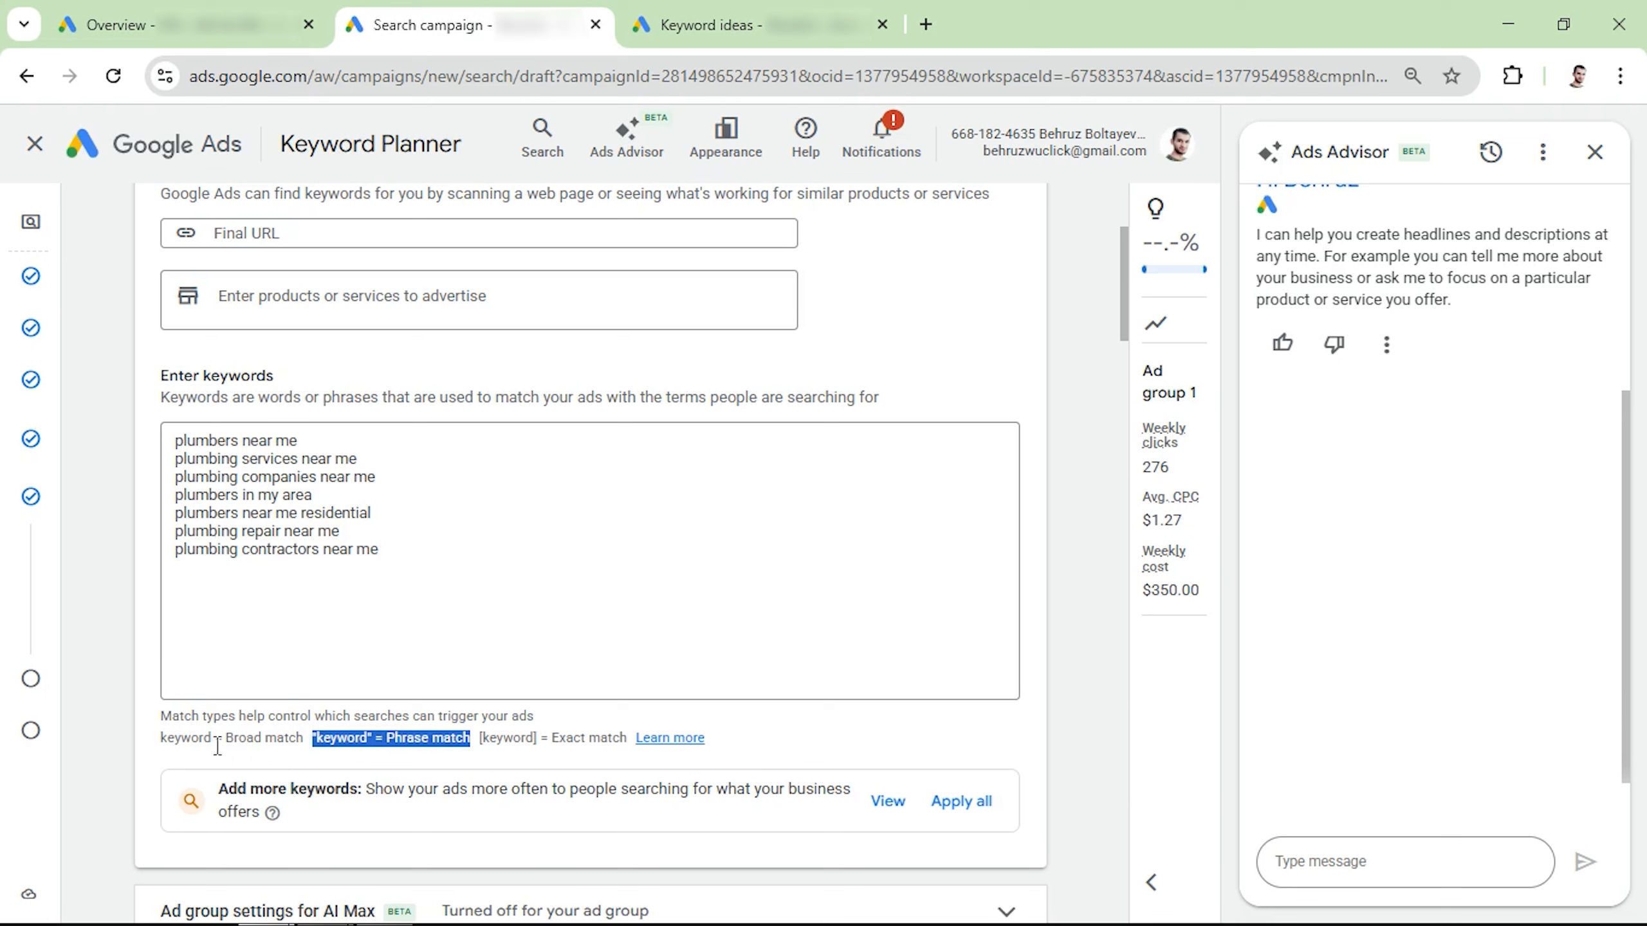
{"action": "left_click_drag", "start_coordinate": [480, 738], "coordinate": [534, 740]}
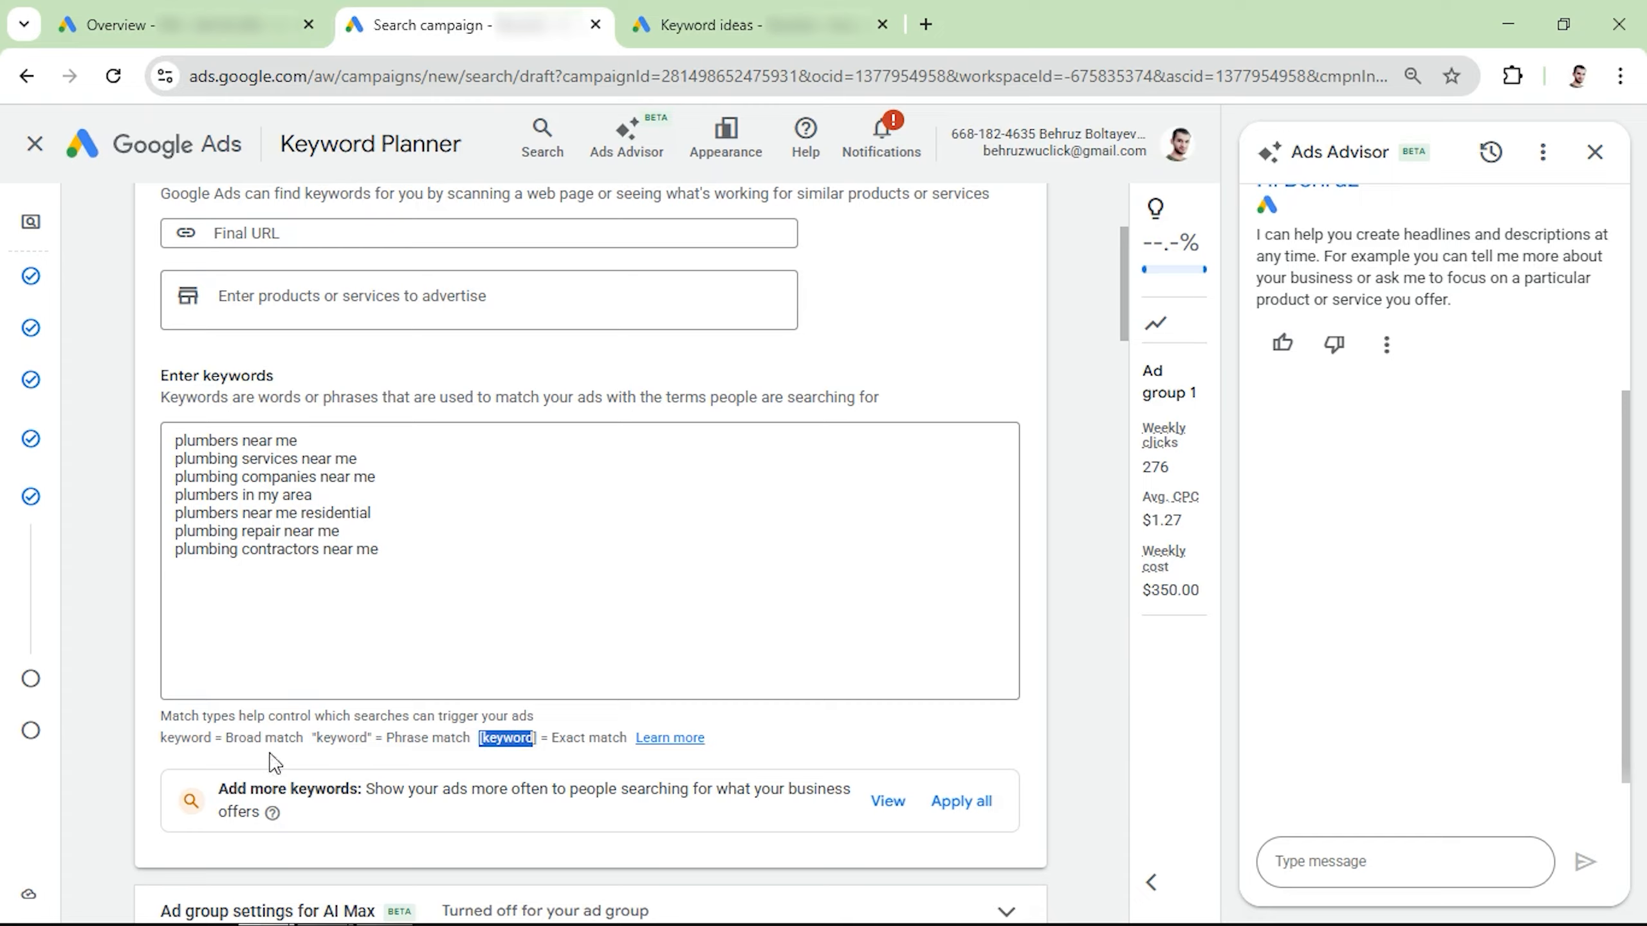
Step: Load the seven plumbing keywords into the first word list of the Keyword Match Type Tool in a new browser tab
{"action": "left_click_drag", "start_coordinate": [434, 574], "coordinate": [119, 451]}
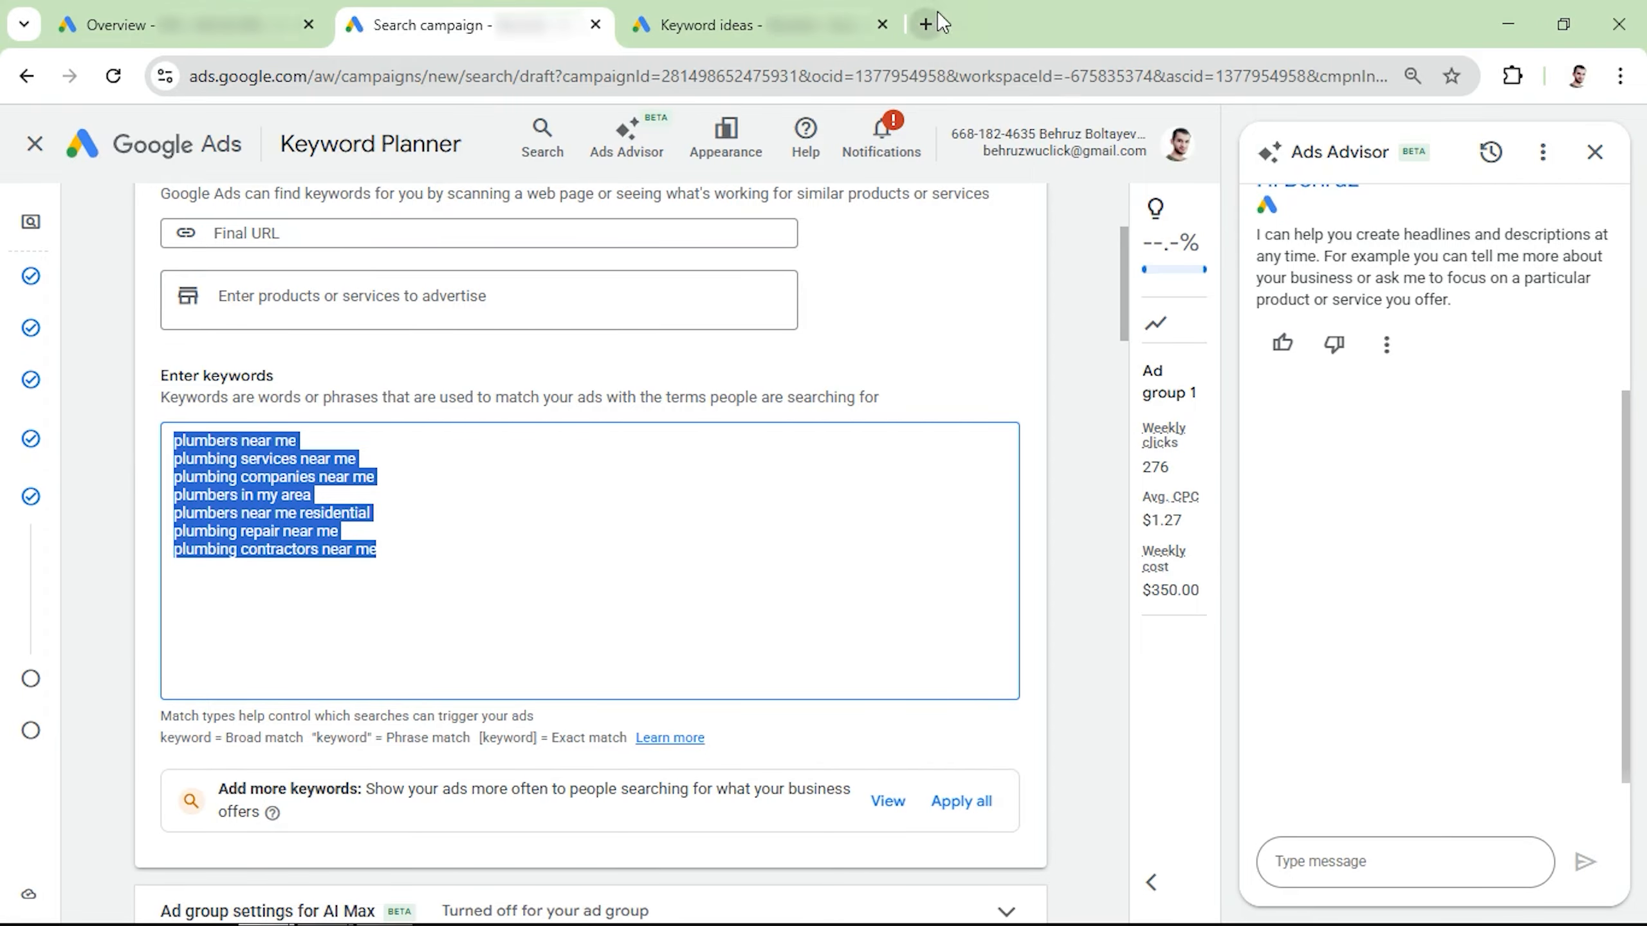
{"action": "left_click", "coordinate": [926, 24]}
{"action": "left_click", "coordinate": [970, 120]}
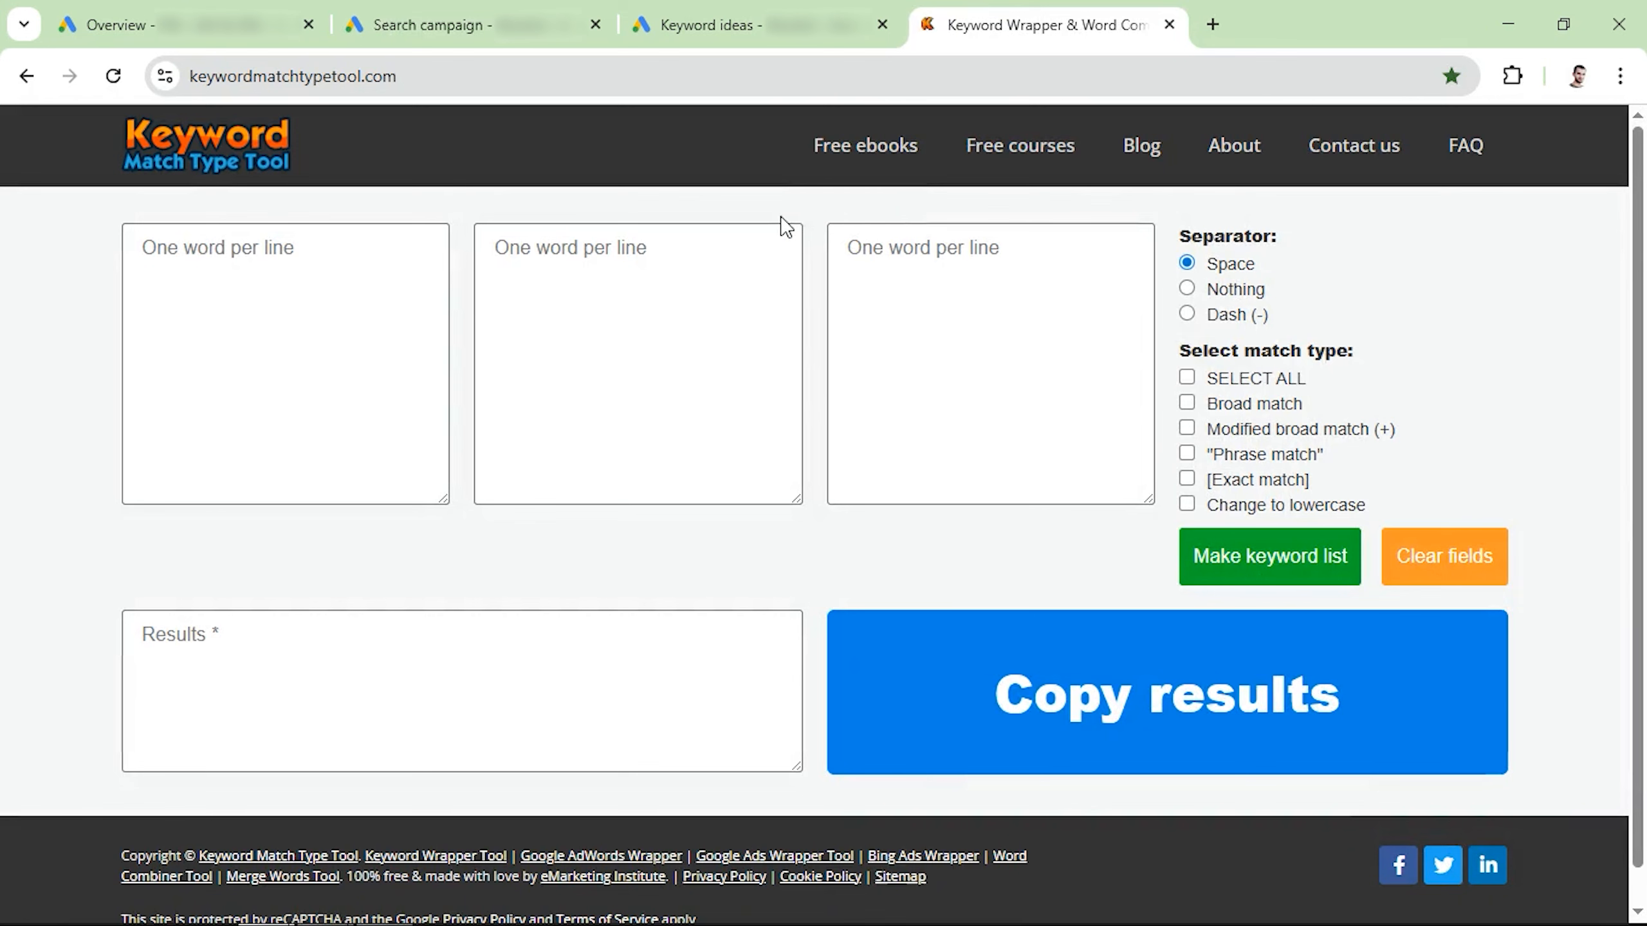
{"action": "left_click", "coordinate": [302, 294]}
{"action": "key", "text": "ctrl+v"}
Step: Generate phrase match and exact match versions of the keywords and replace the campaign's keyword list with them
{"action": "left_click", "coordinate": [1242, 453]}
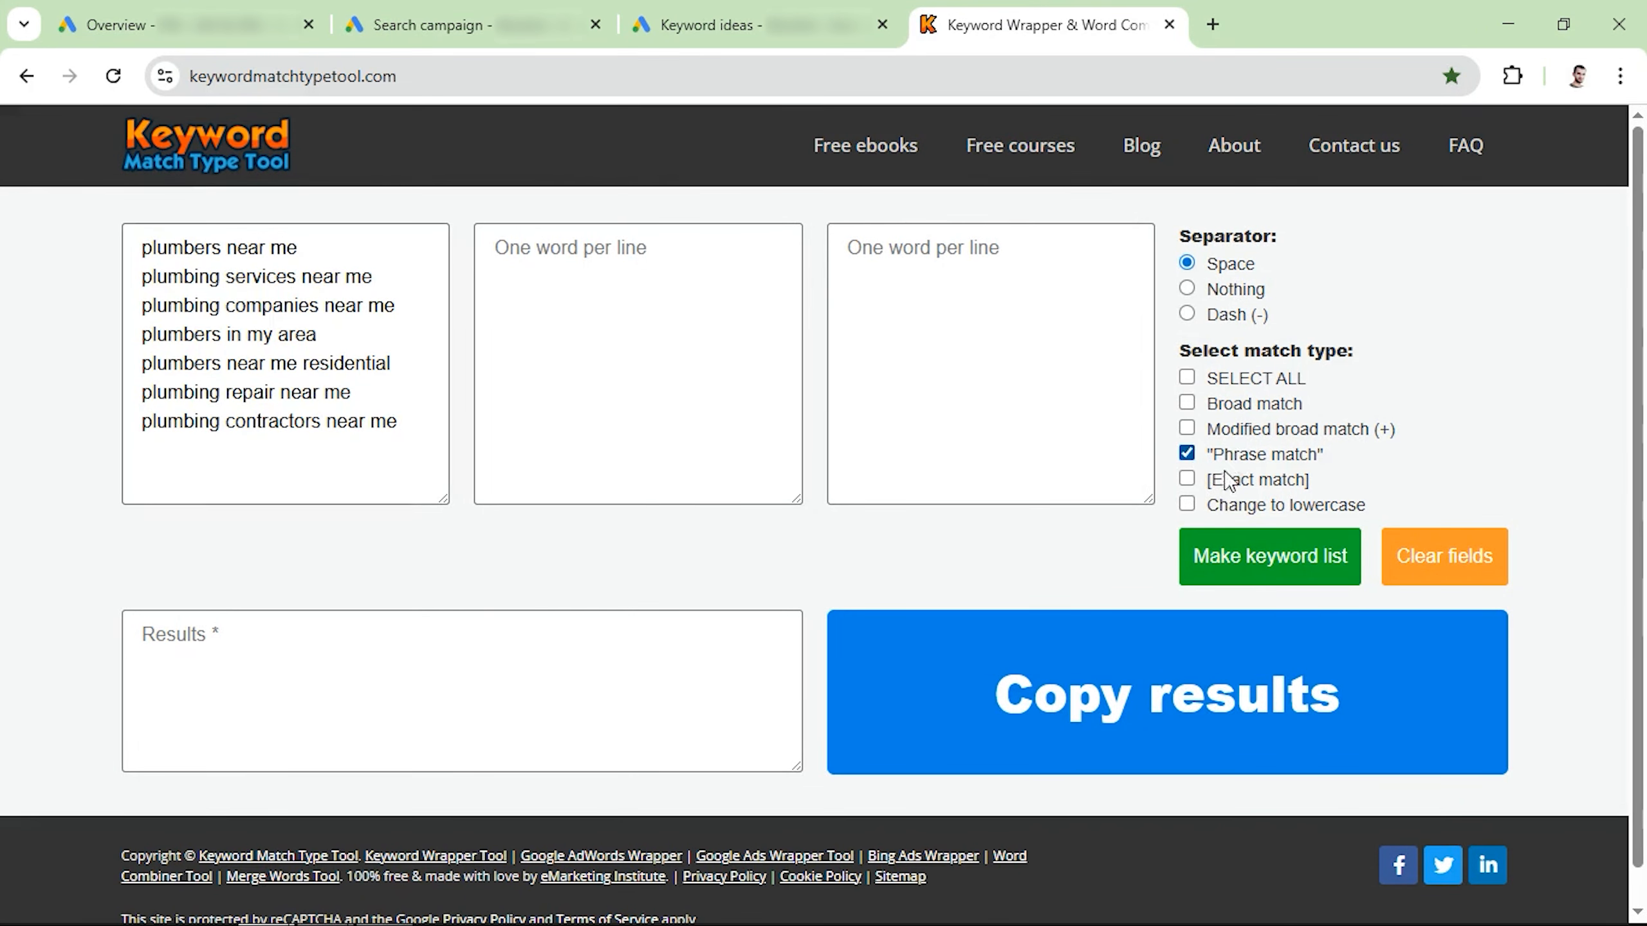
{"action": "left_click", "coordinate": [1229, 480]}
{"action": "left_click", "coordinate": [1274, 571]}
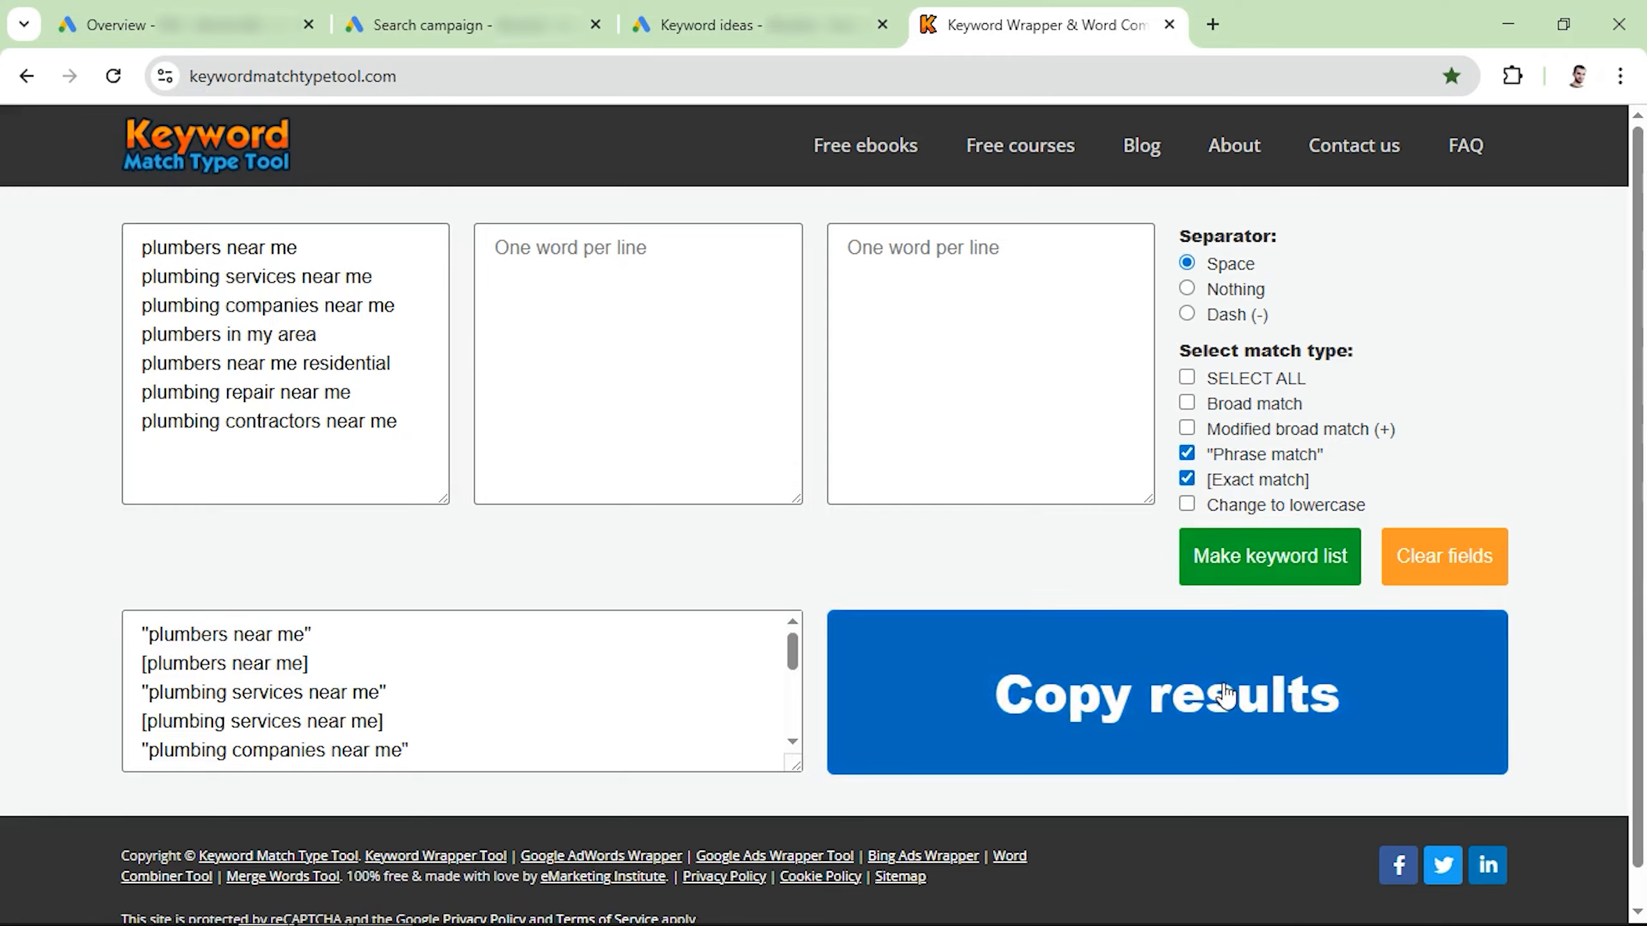
{"action": "left_click", "coordinate": [1271, 694]}
{"action": "left_click", "coordinate": [427, 24]}
{"action": "key", "text": "ctrl+v"}
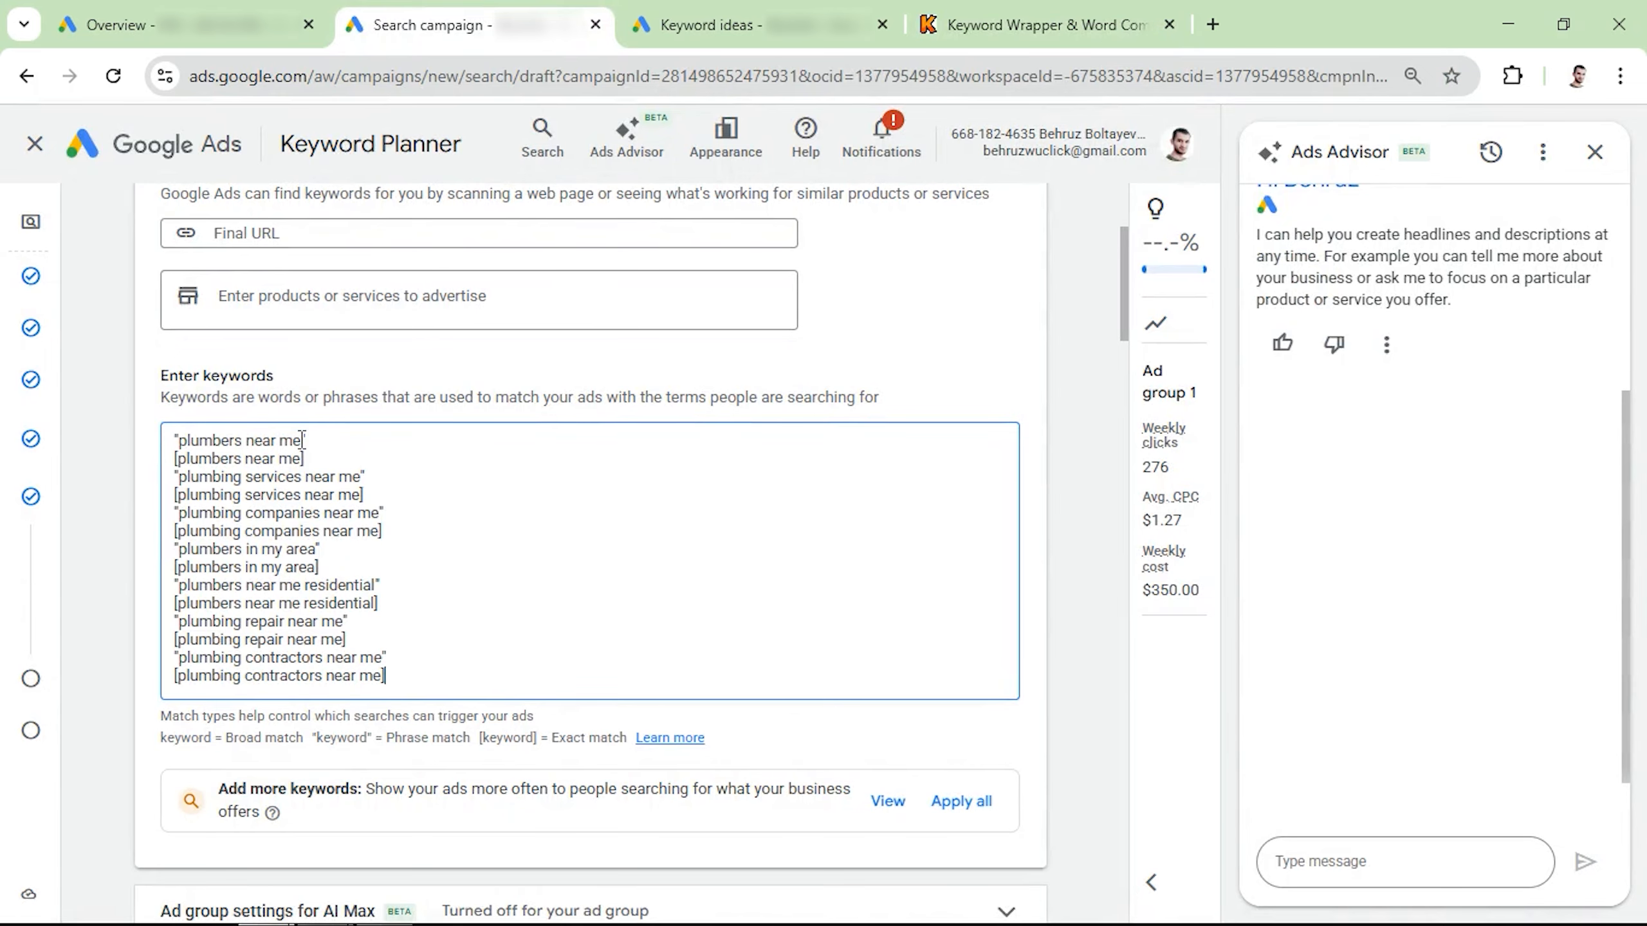
Step: Look through the ad creation section, examining the final URL, display path, calls, headline and description fields
{"action": "scroll", "coordinate": [327, 570], "scroll_direction": "down", "scroll_amount": 10}
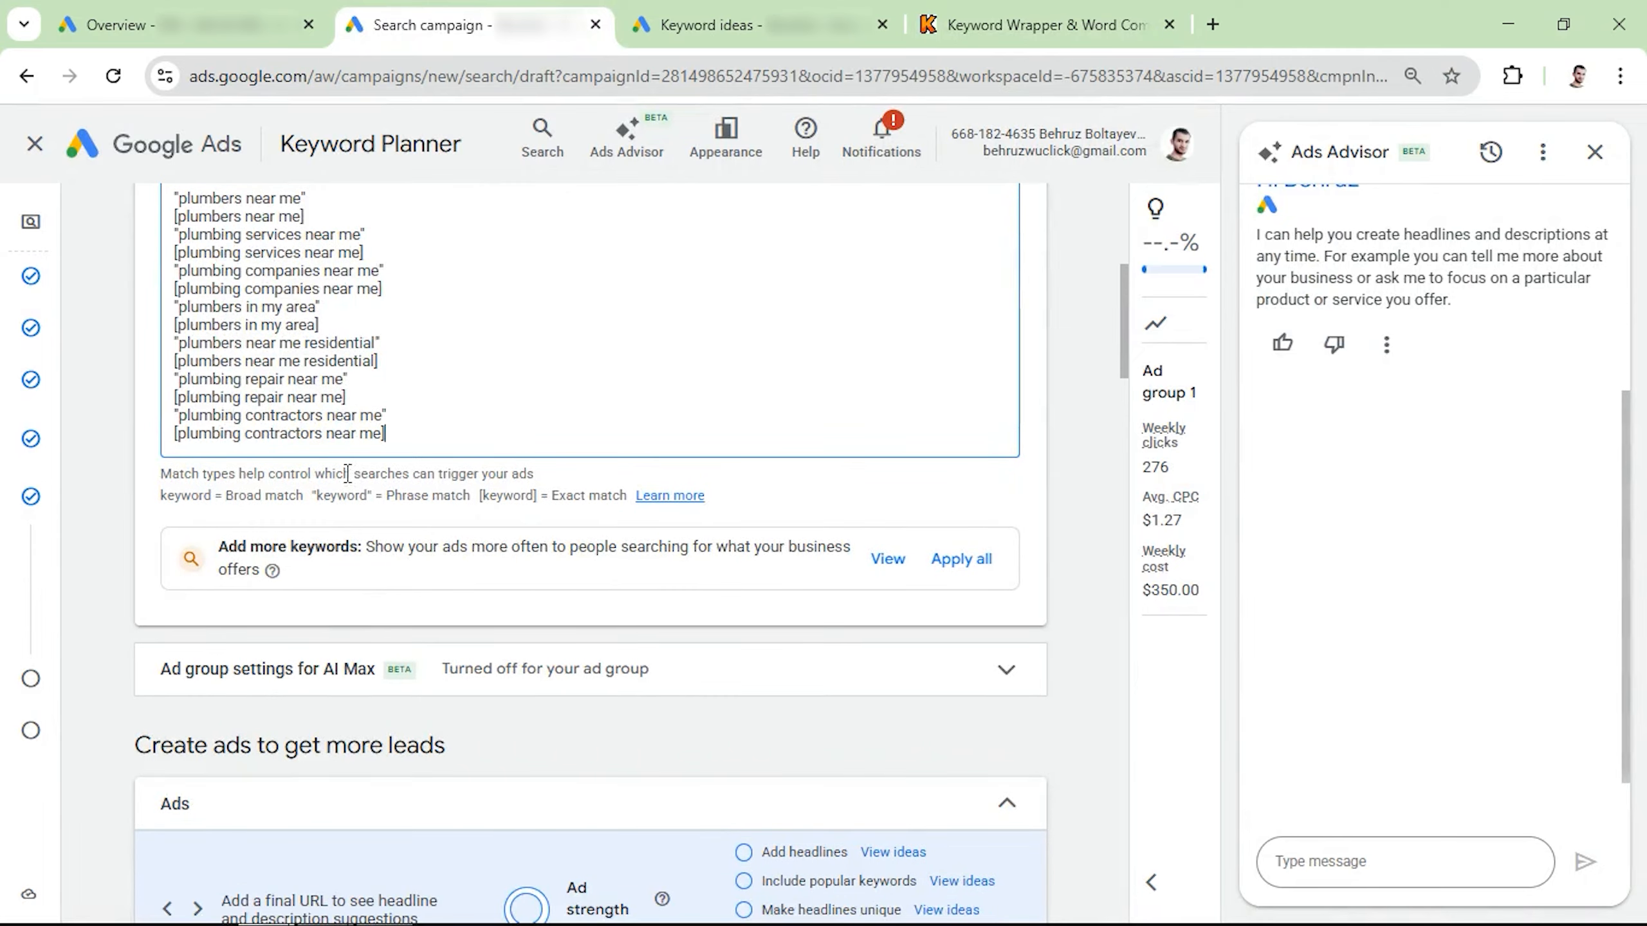
{"action": "scroll", "coordinate": [316, 478], "scroll_direction": "down", "scroll_amount": 4}
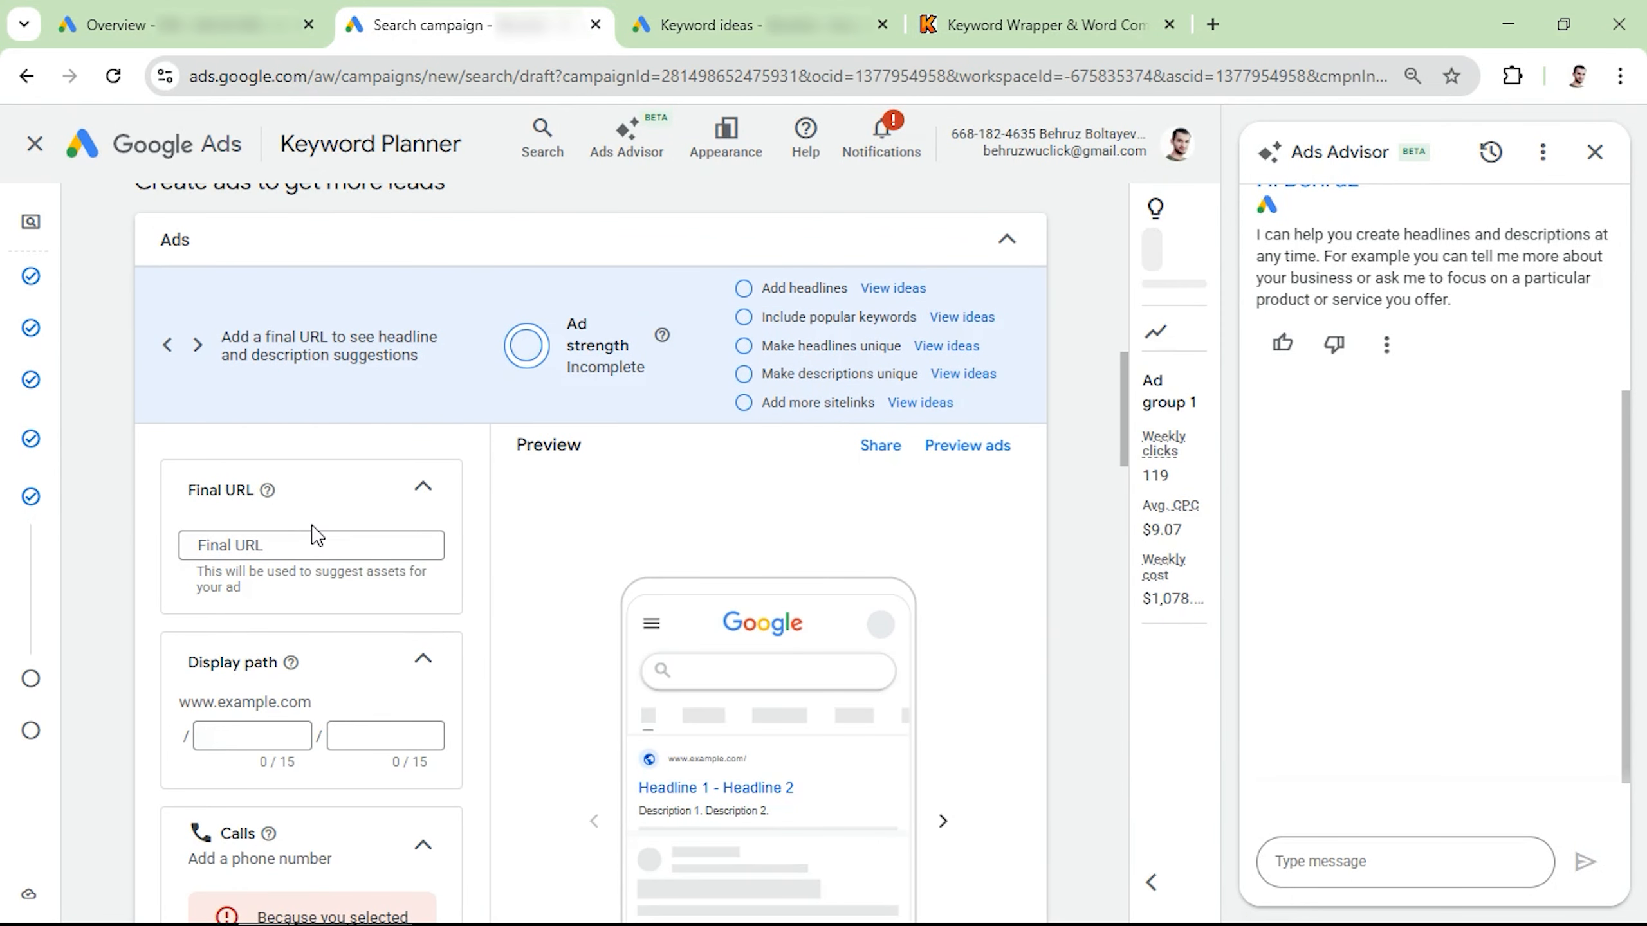
{"action": "scroll", "coordinate": [283, 392], "scroll_direction": "down", "scroll_amount": 7}
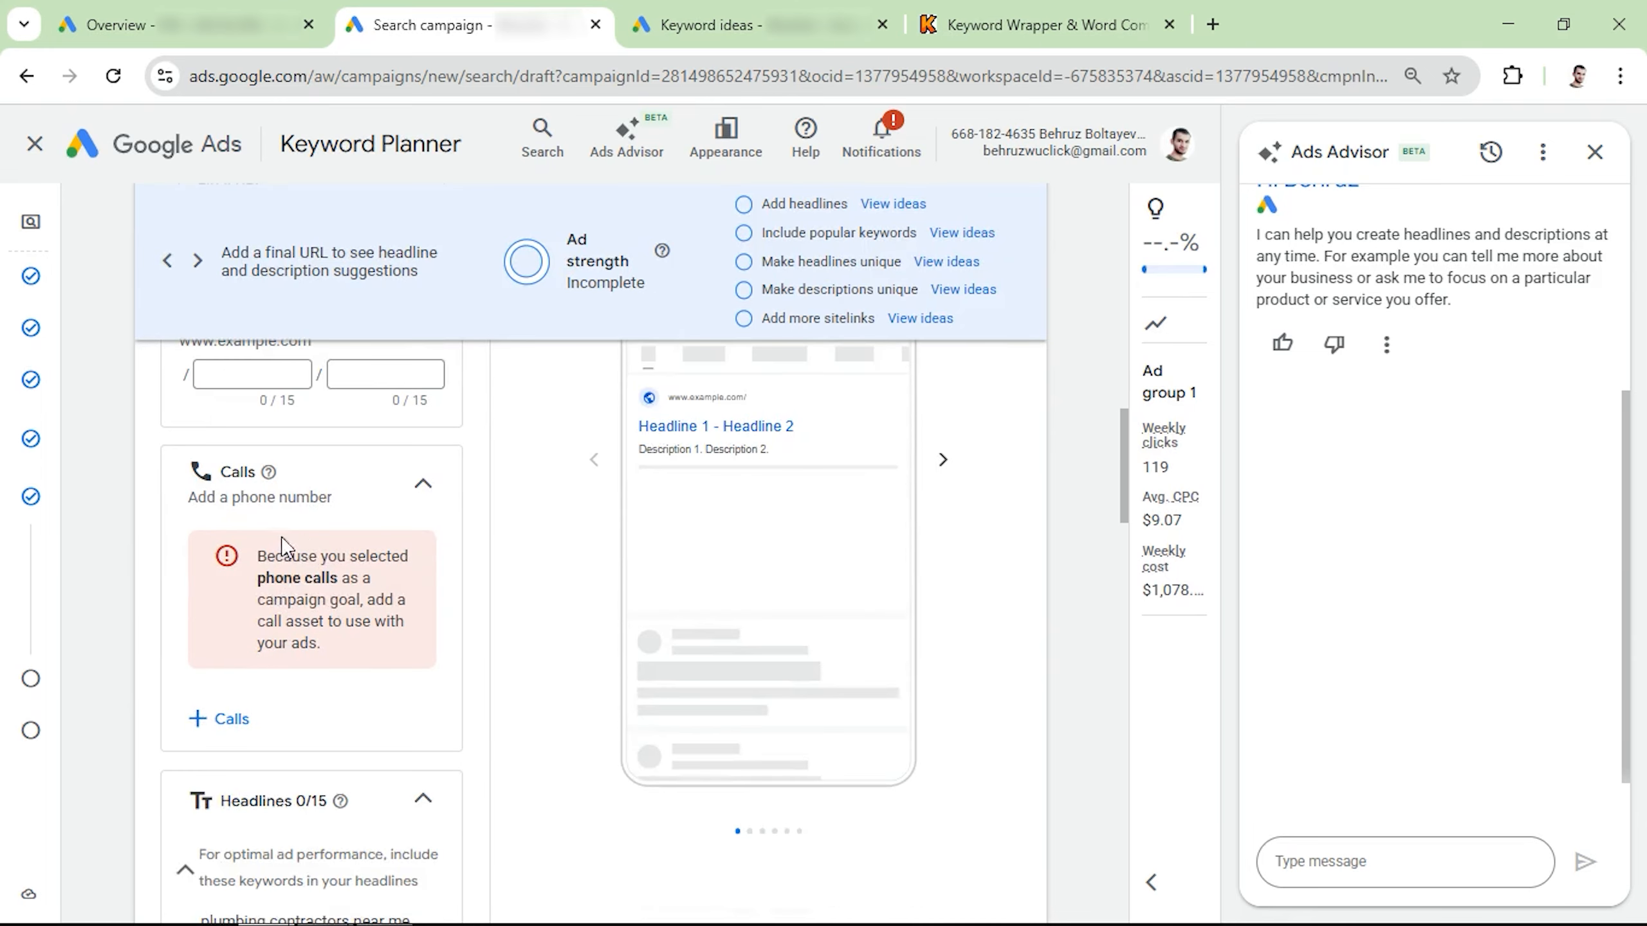
{"action": "scroll", "coordinate": [276, 557], "scroll_direction": "down", "scroll_amount": 3}
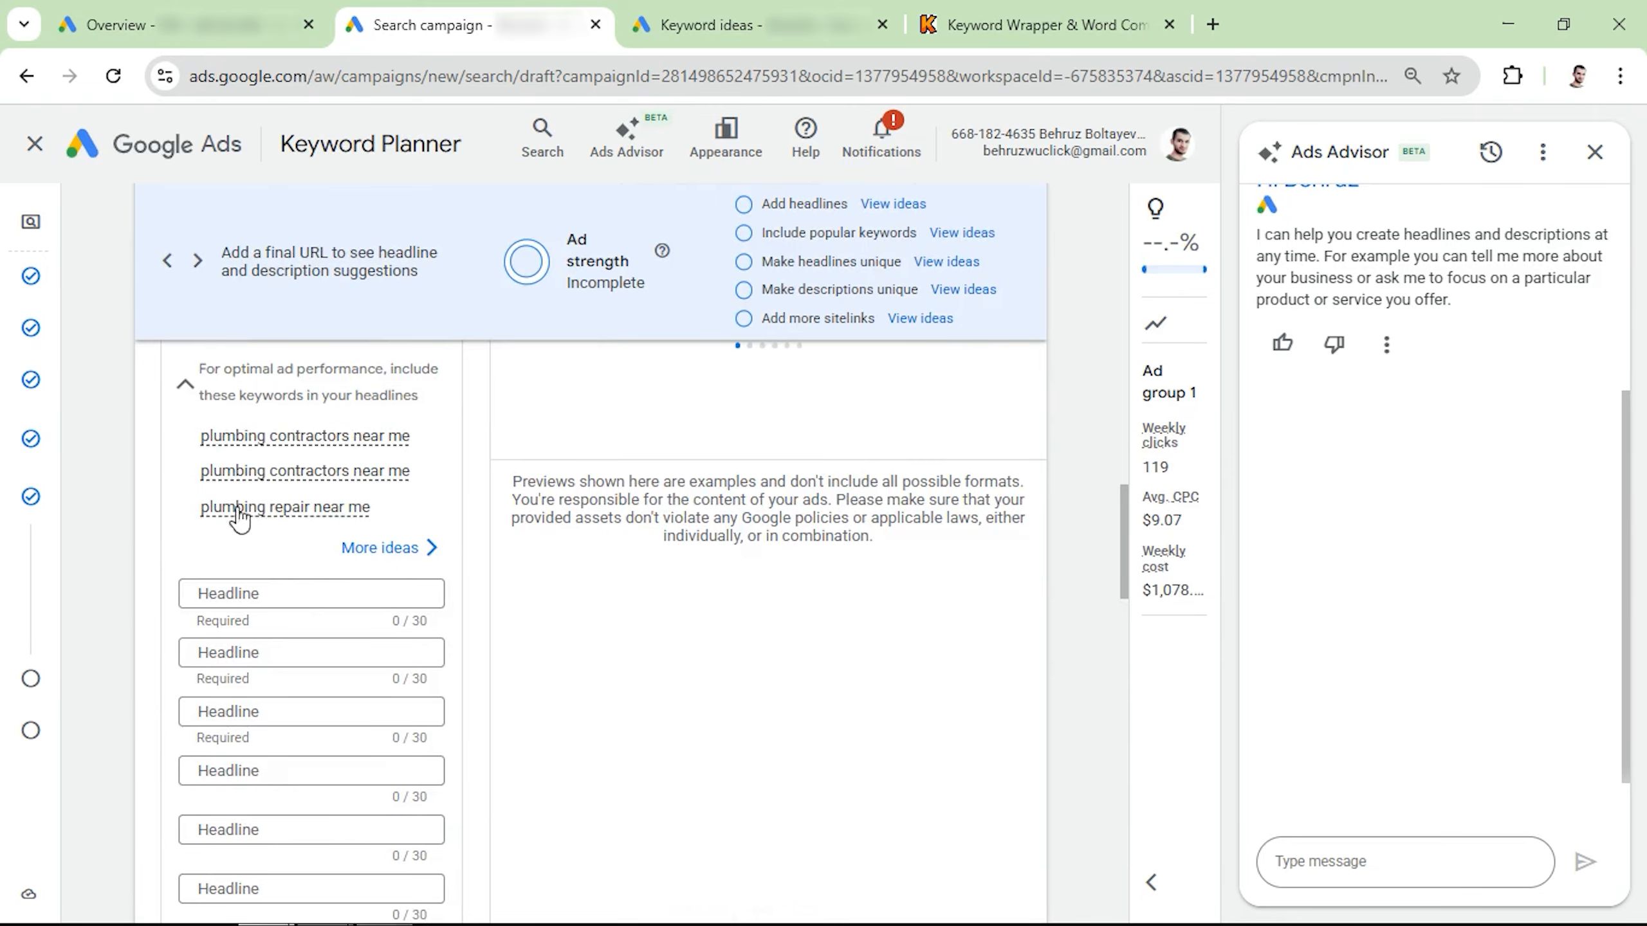
{"action": "scroll", "coordinate": [259, 486], "scroll_direction": "down", "scroll_amount": 3}
{"action": "scroll", "coordinate": [259, 551], "scroll_direction": "down", "scroll_amount": 6}
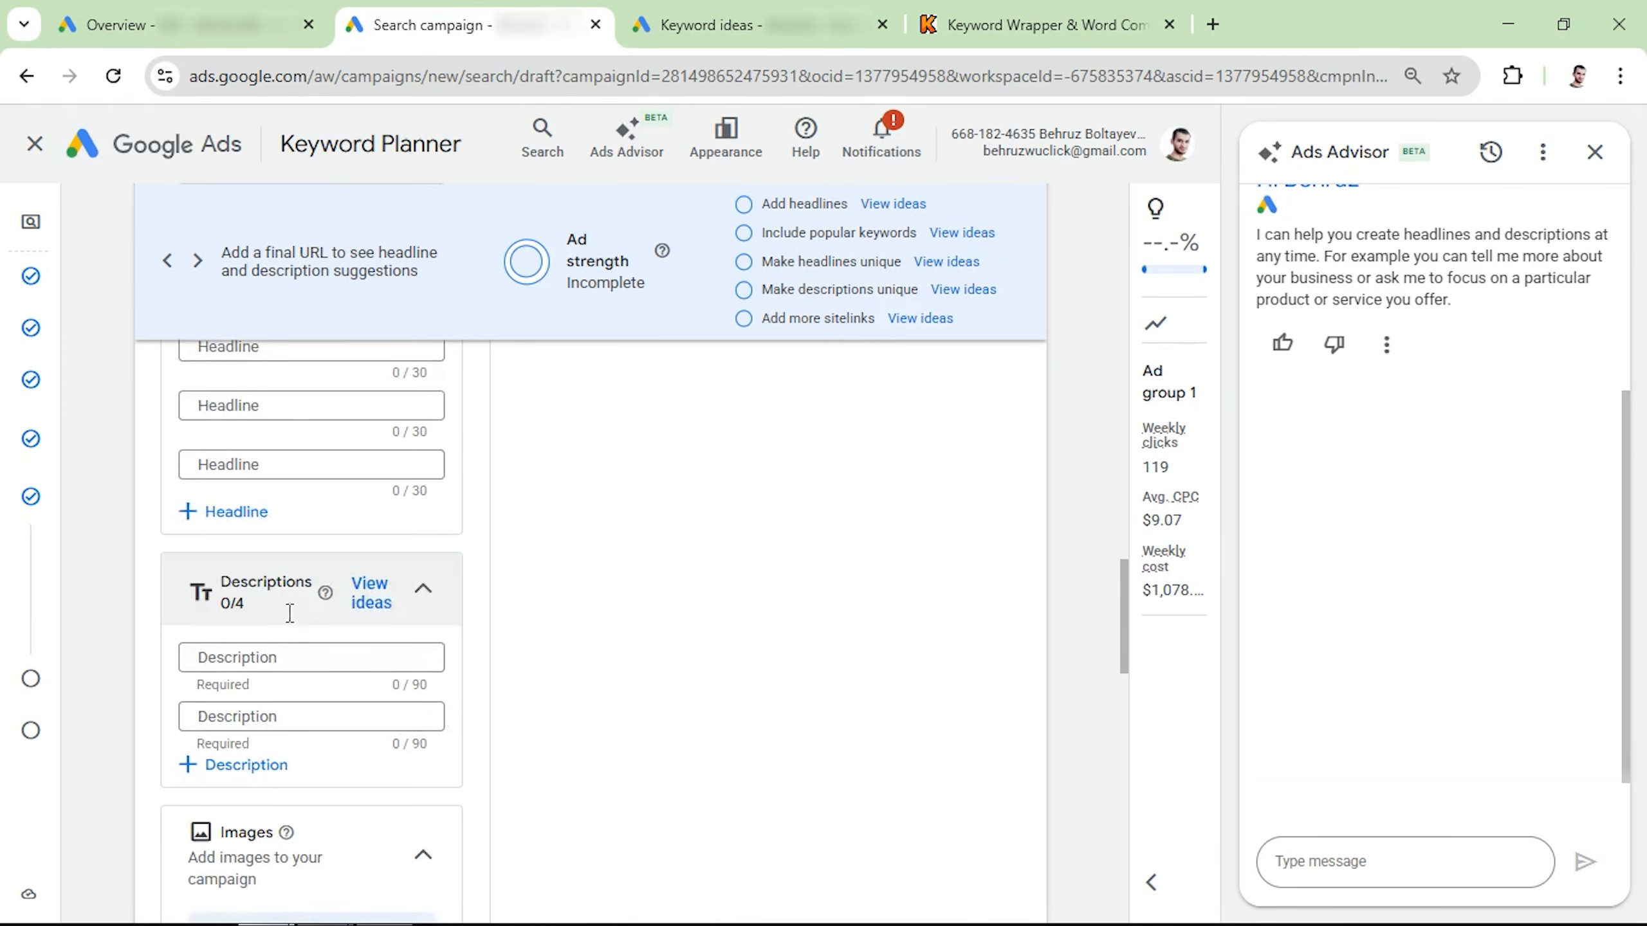
{"action": "scroll", "coordinate": [259, 564], "scroll_direction": "up", "scroll_amount": 4}
{"action": "scroll", "coordinate": [262, 571], "scroll_direction": "up", "scroll_amount": 5}
{"action": "scroll", "coordinate": [259, 567], "scroll_direction": "down", "scroll_amount": 5}
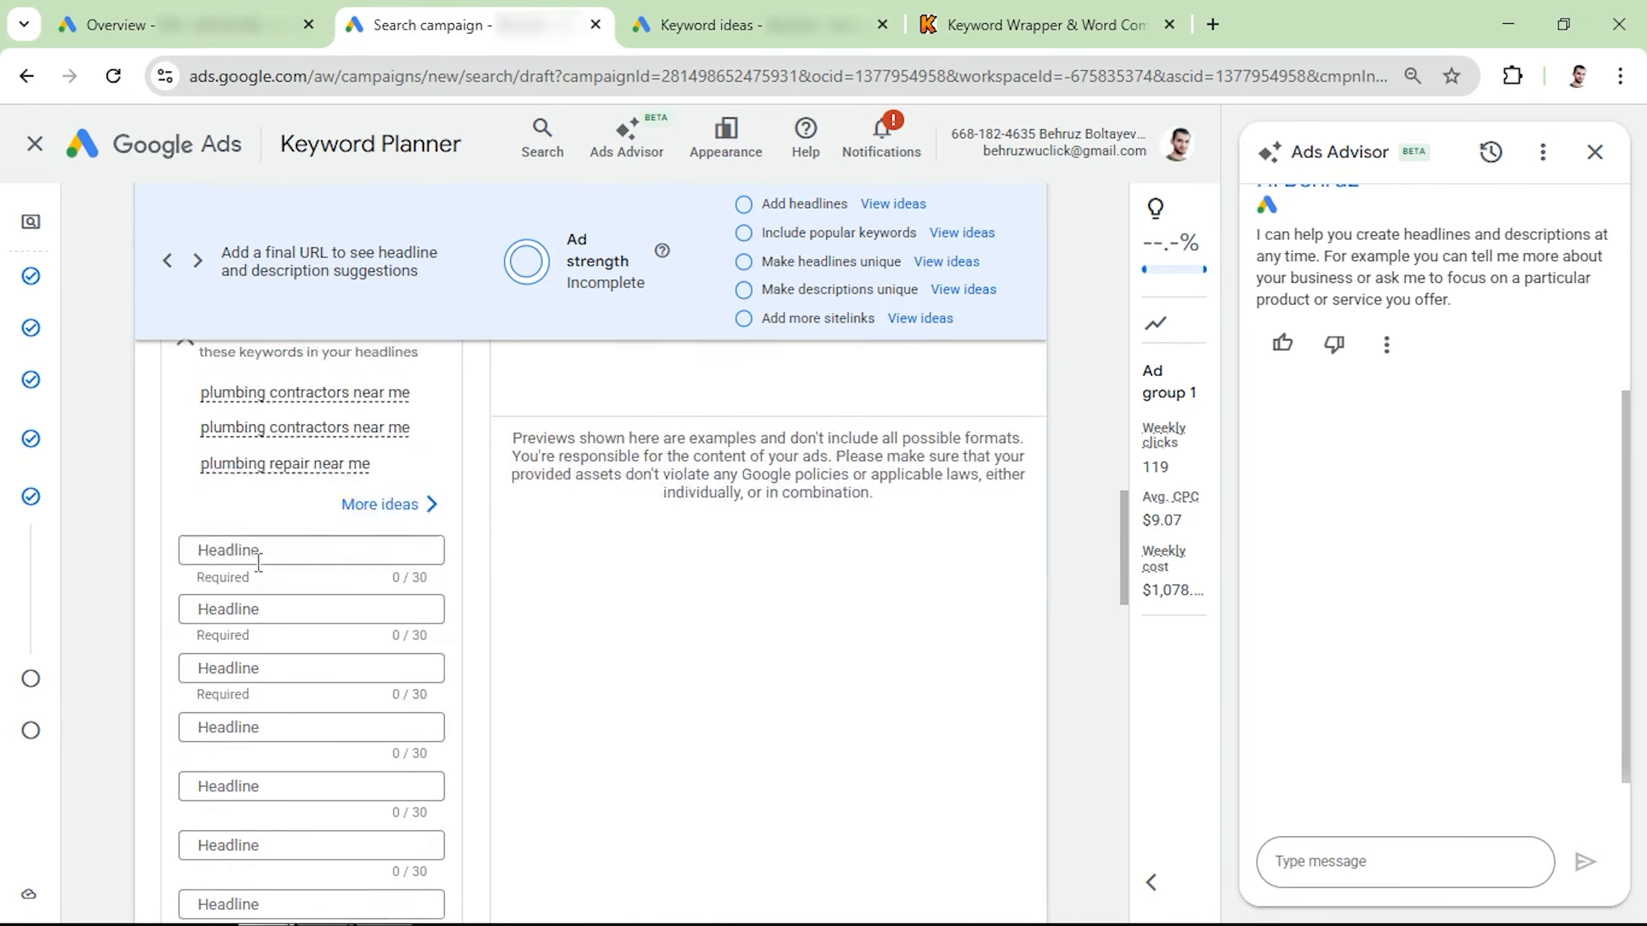
{"action": "scroll", "coordinate": [258, 563], "scroll_direction": "up", "scroll_amount": 4}
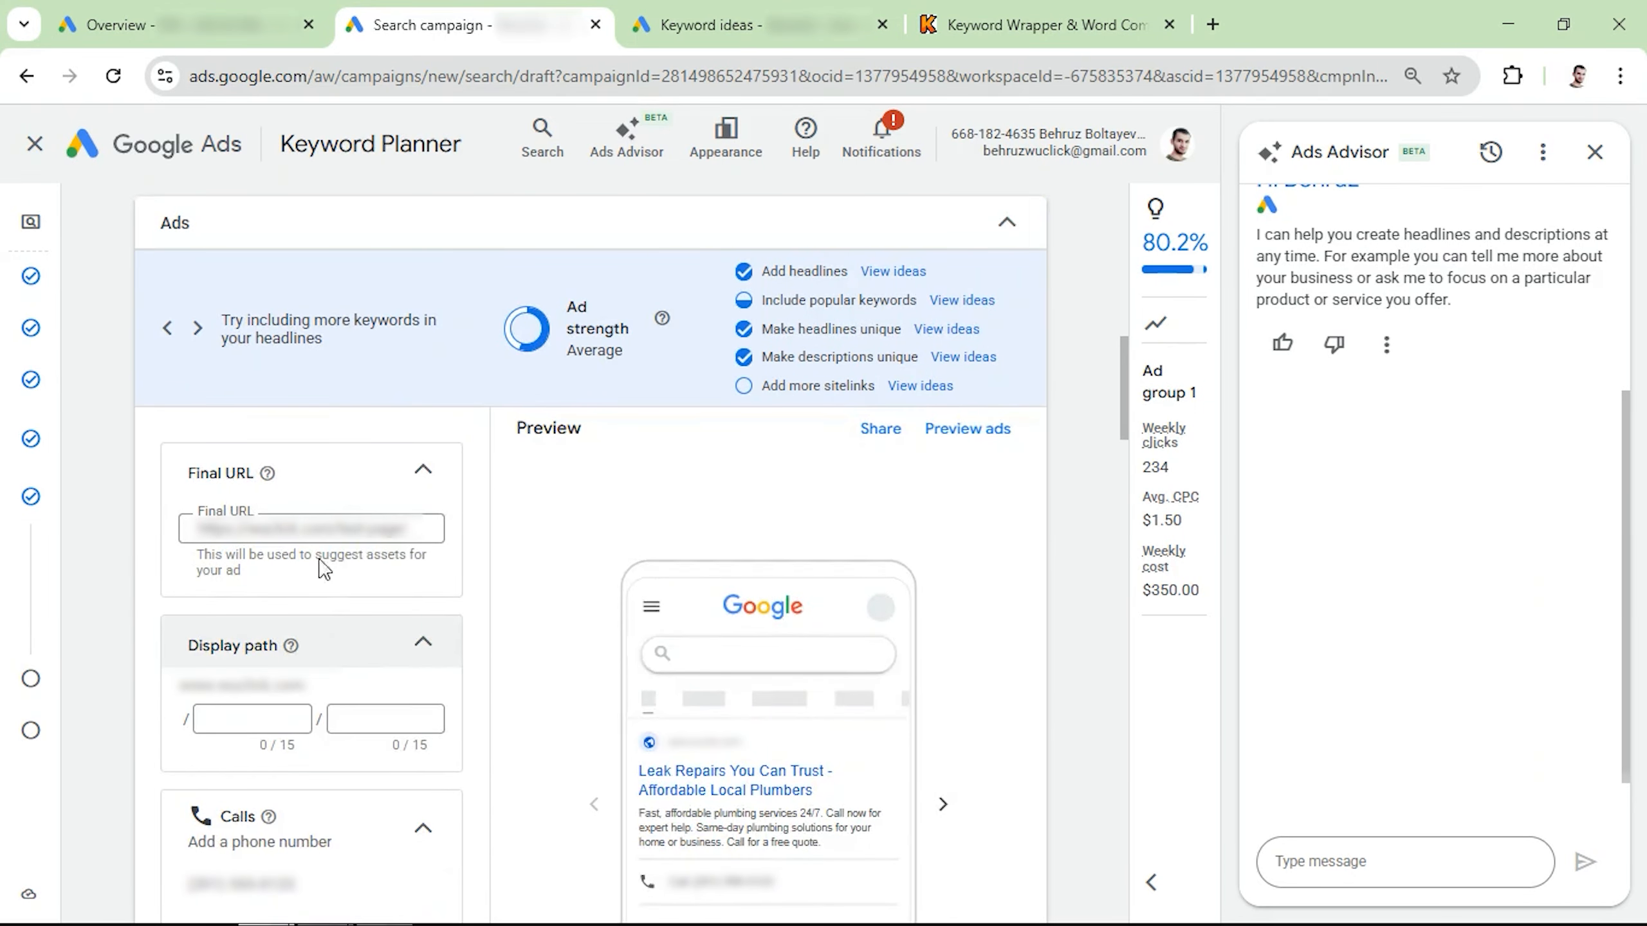
Step: Review the filled-in ad's call asset and headlines, including the full text of the third headline
{"action": "scroll", "coordinate": [295, 614], "scroll_direction": "down", "scroll_amount": 4}
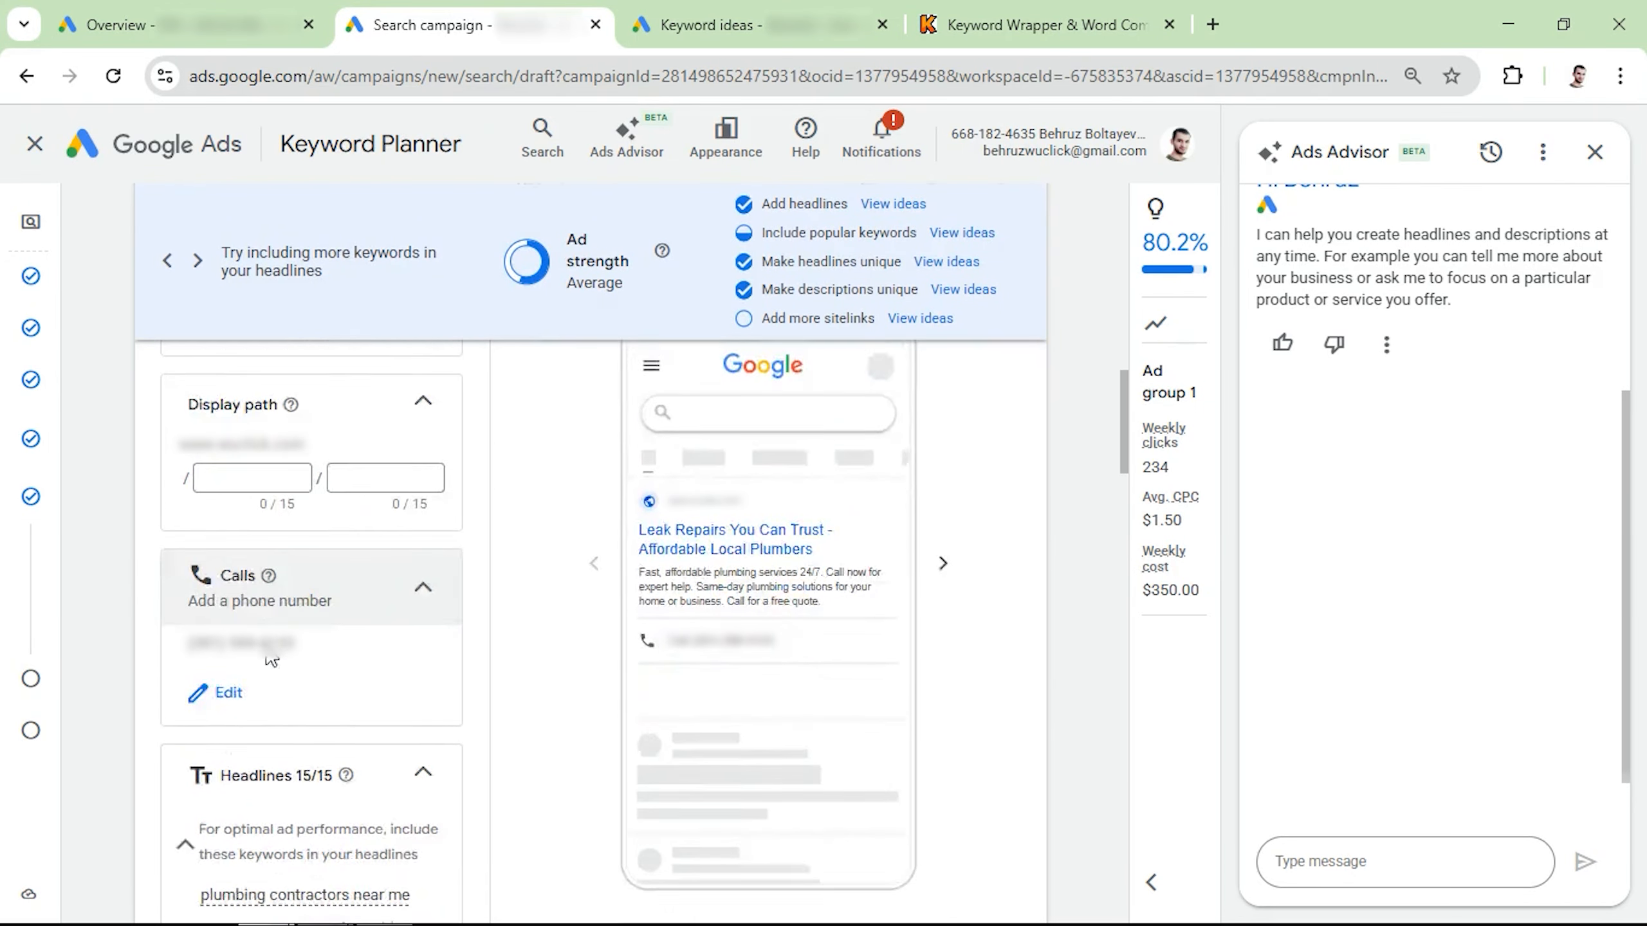
{"action": "scroll", "coordinate": [271, 660], "scroll_direction": "down", "scroll_amount": 2}
{"action": "scroll", "coordinate": [264, 573], "scroll_direction": "down", "scroll_amount": 1}
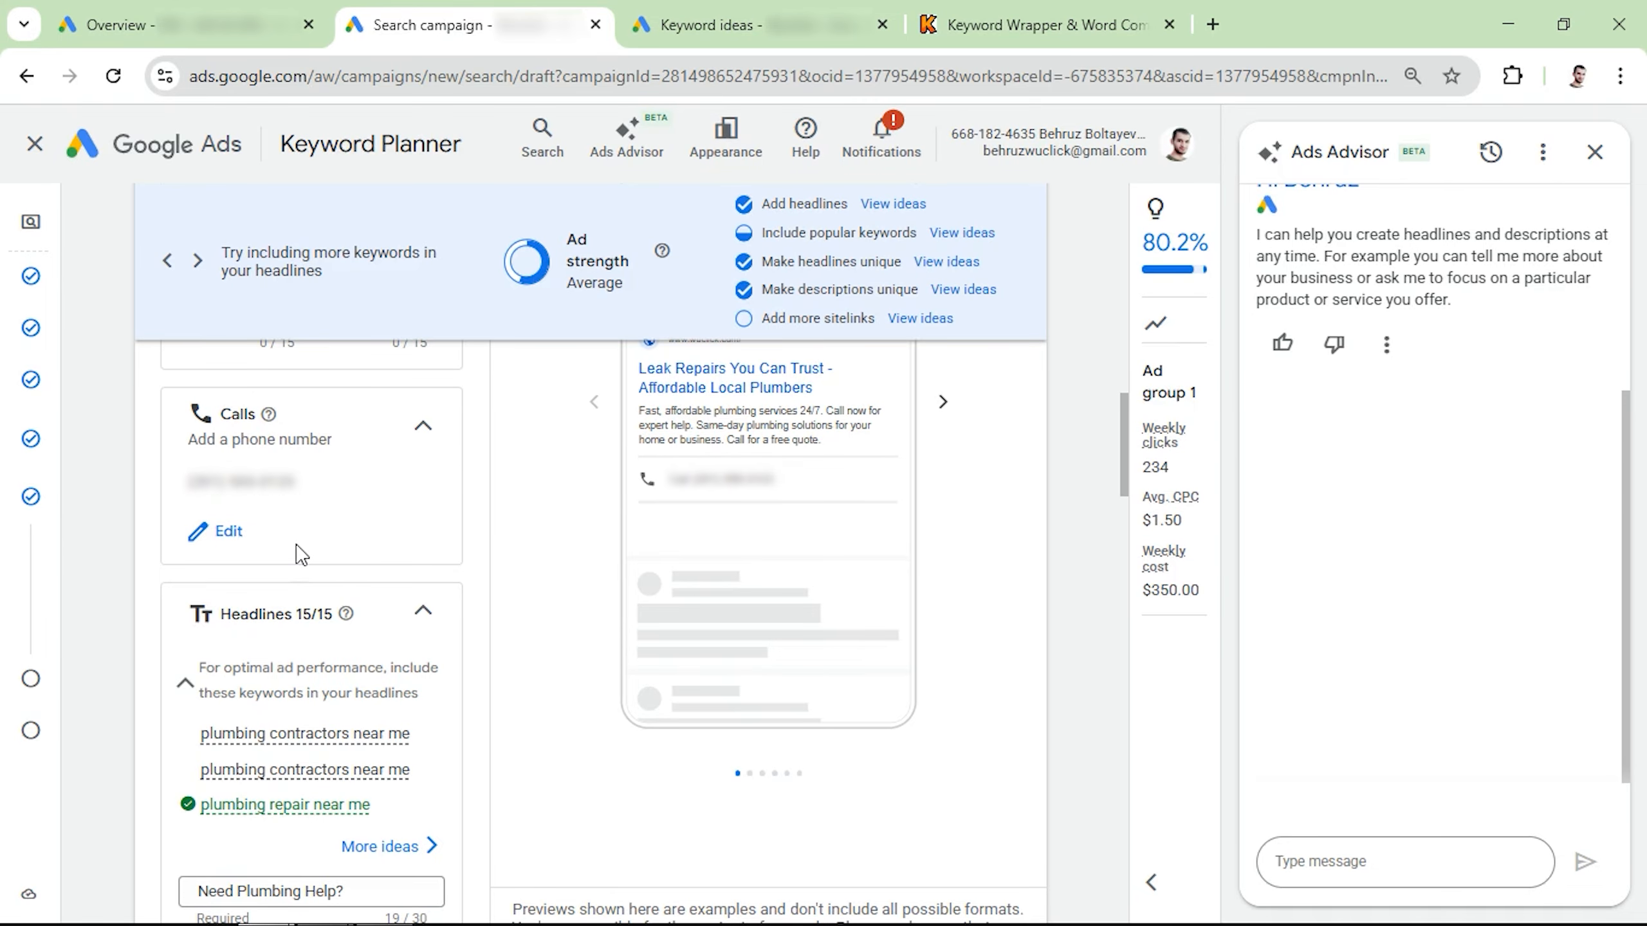
{"action": "scroll", "coordinate": [301, 553], "scroll_direction": "down", "scroll_amount": 8}
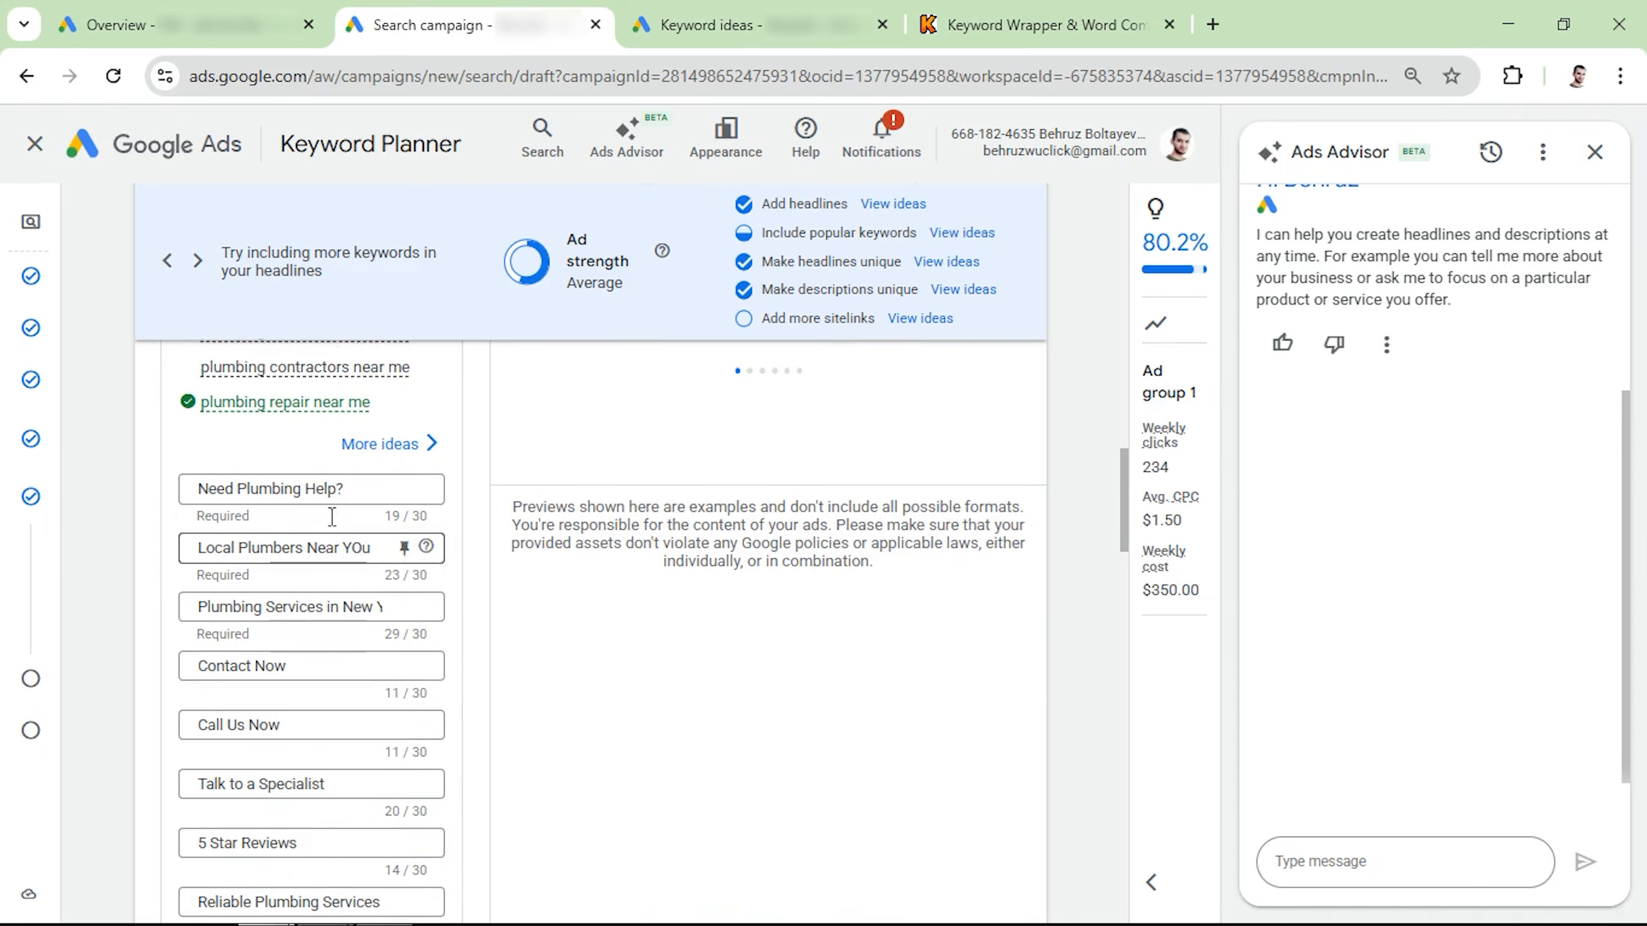
{"action": "scroll", "coordinate": [313, 570], "scroll_direction": "up", "scroll_amount": 2}
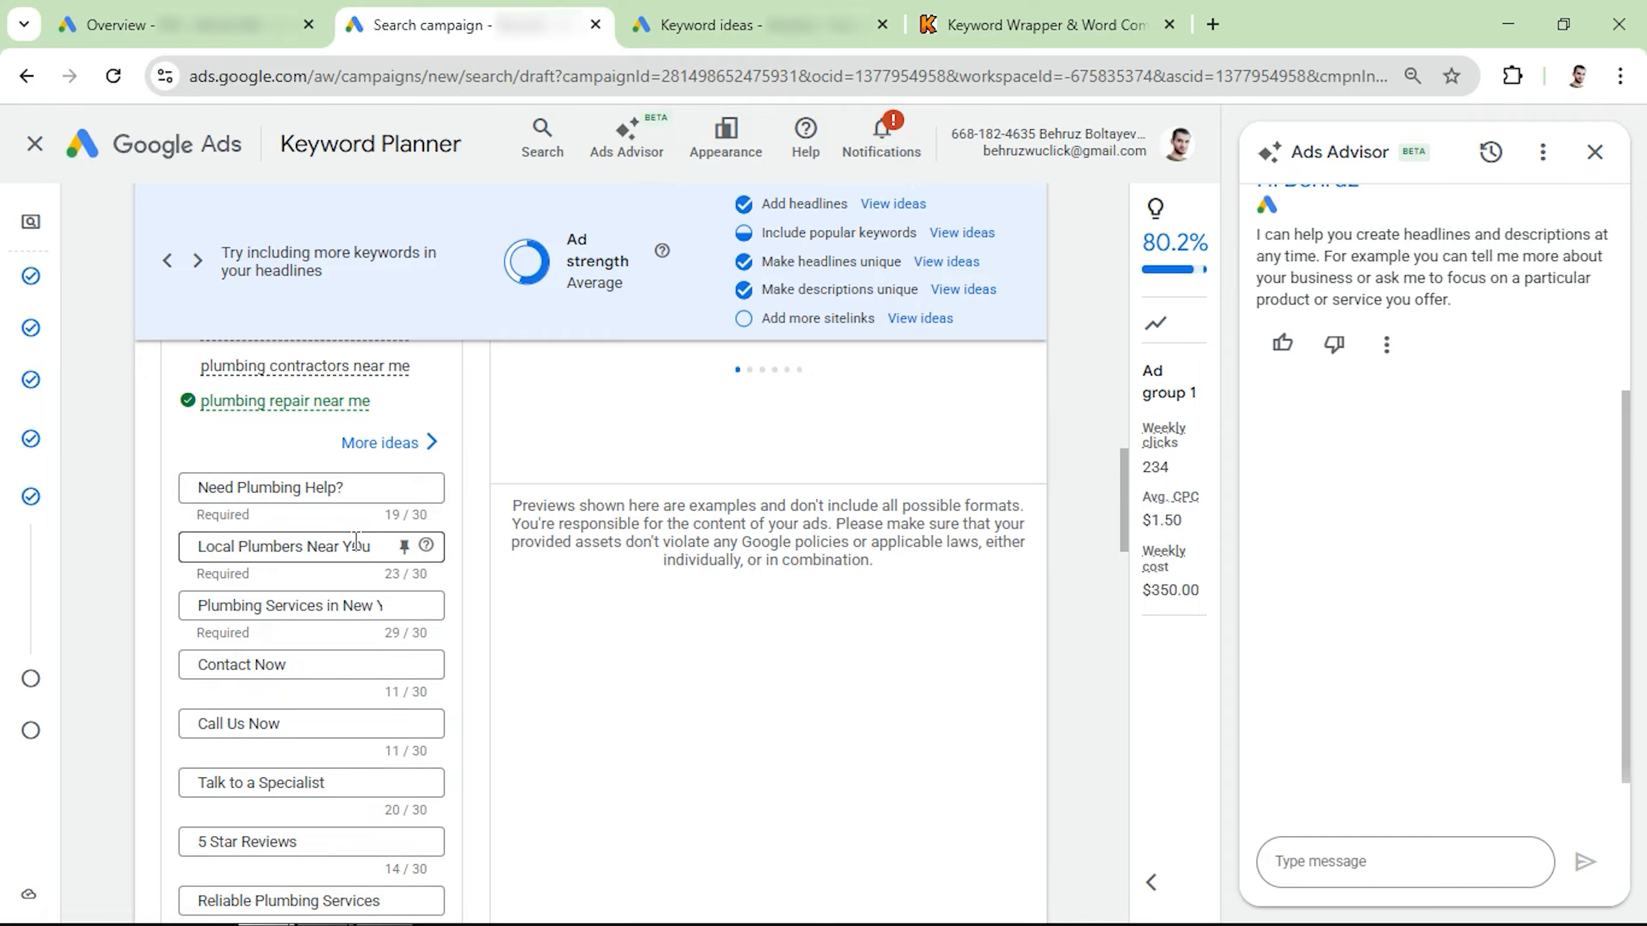
{"action": "left_click", "coordinate": [307, 605]}
{"action": "scroll", "coordinate": [260, 623], "scroll_direction": "down", "scroll_amount": 2}
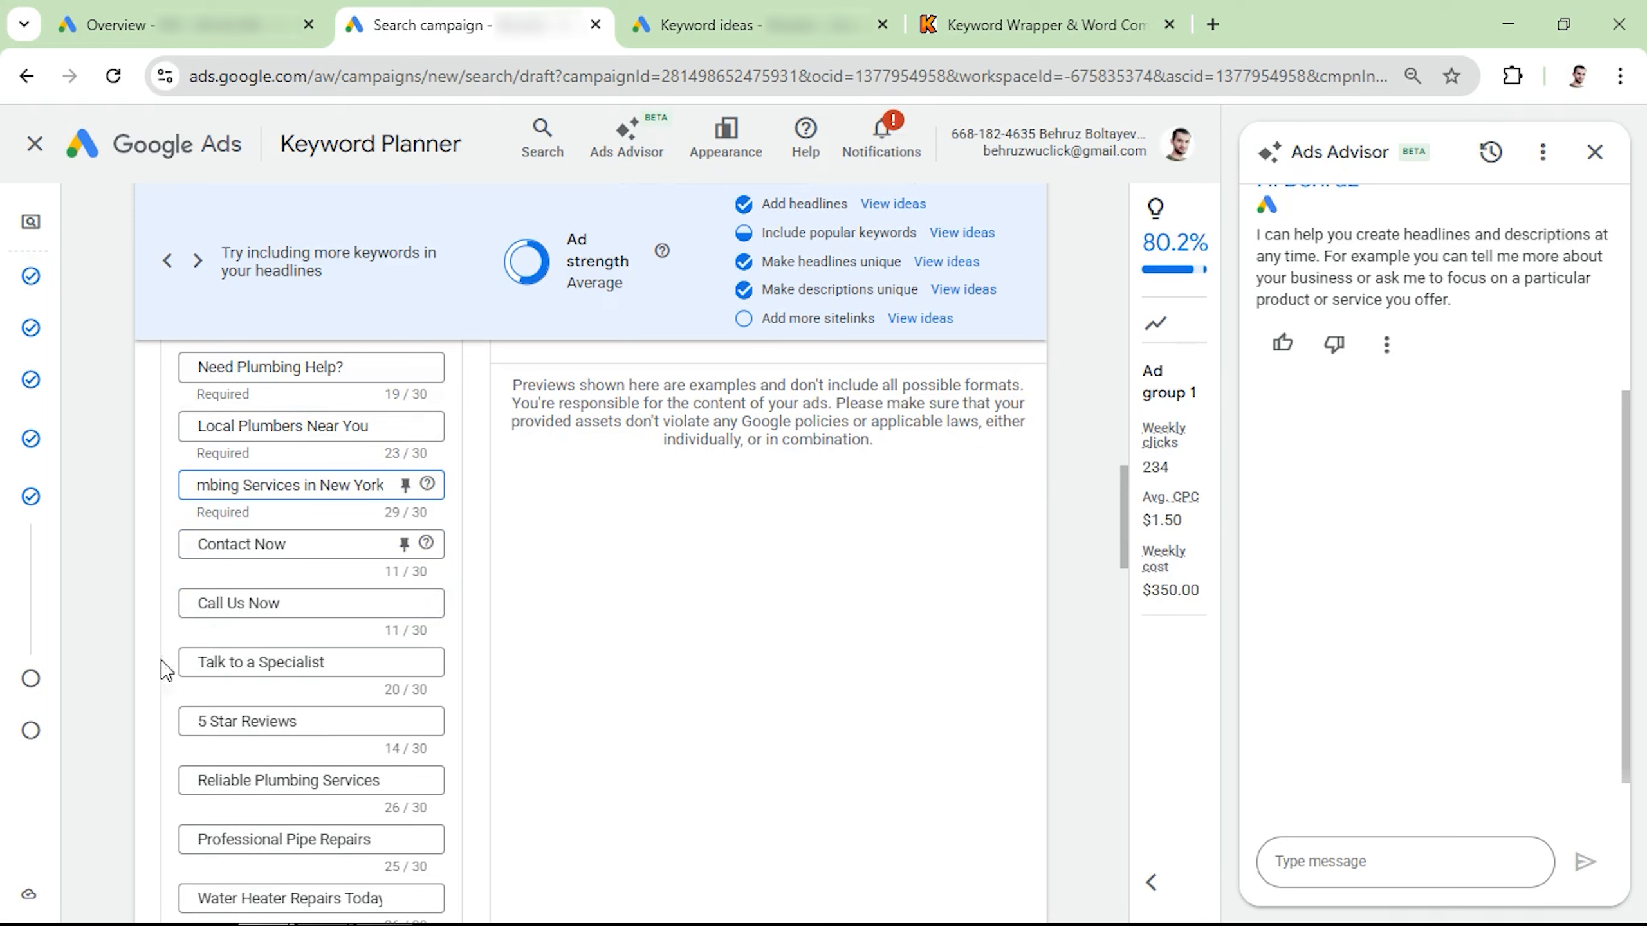
Step: Pin the headlines "Need Plumbing Help?", "Local Plumbers Near You" and "Plumbing Services in New York" to position 1
{"action": "scroll", "coordinate": [393, 553], "scroll_direction": "up", "scroll_amount": 1}
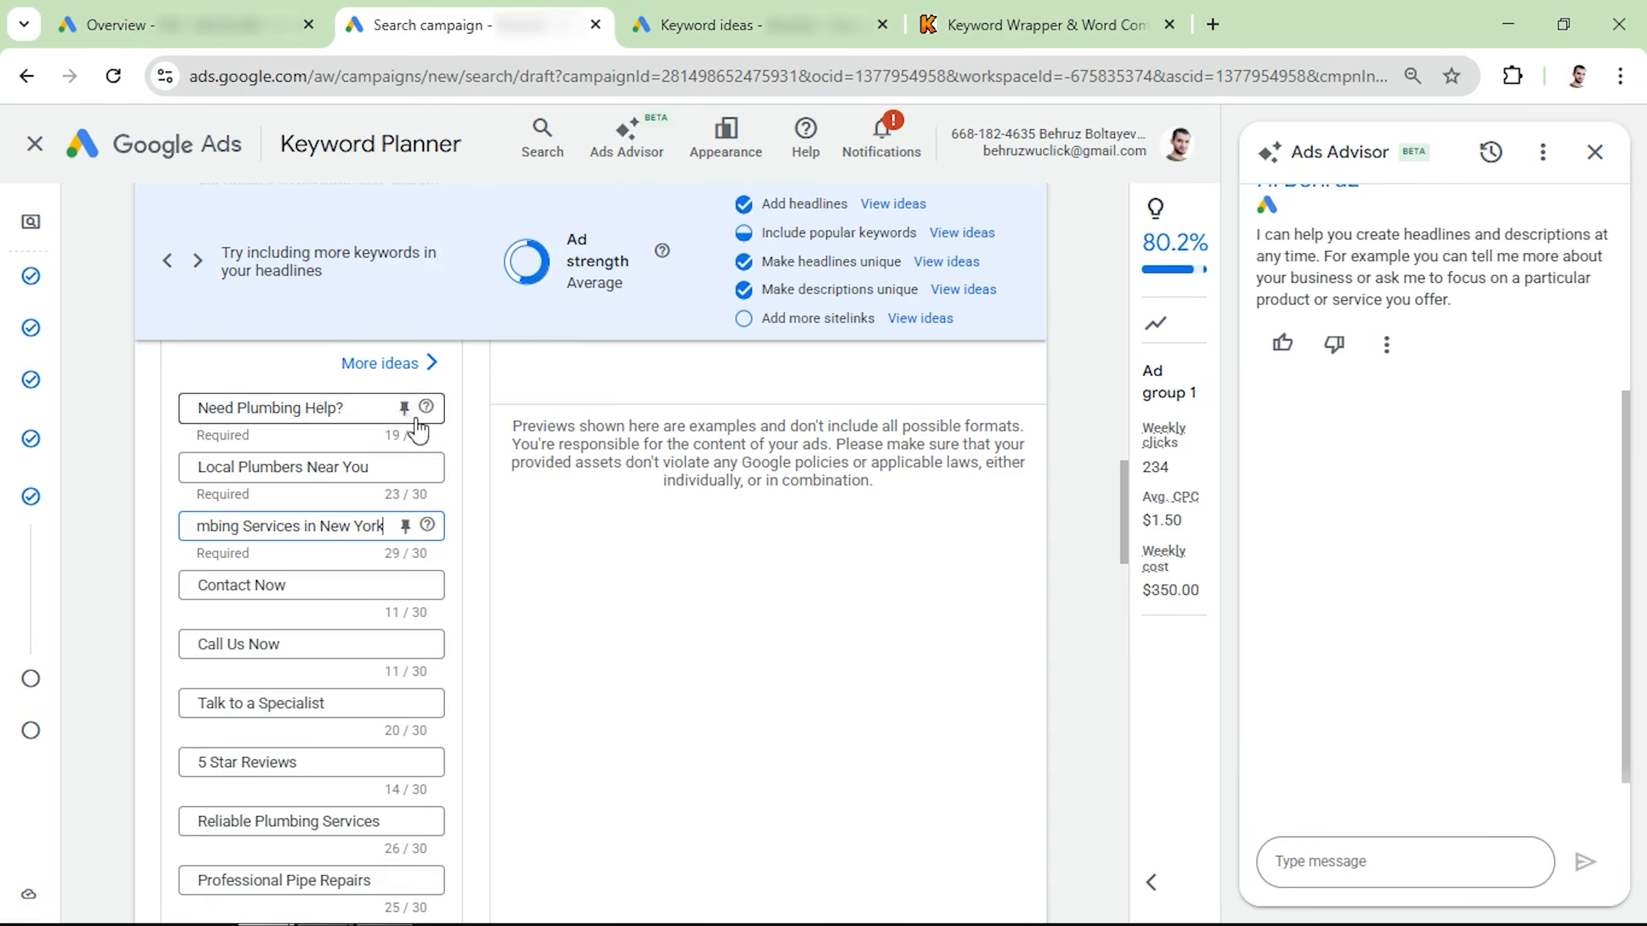
{"action": "left_click", "coordinate": [404, 408]}
{"action": "left_click", "coordinate": [404, 467]}
{"action": "left_click", "coordinate": [404, 526]}
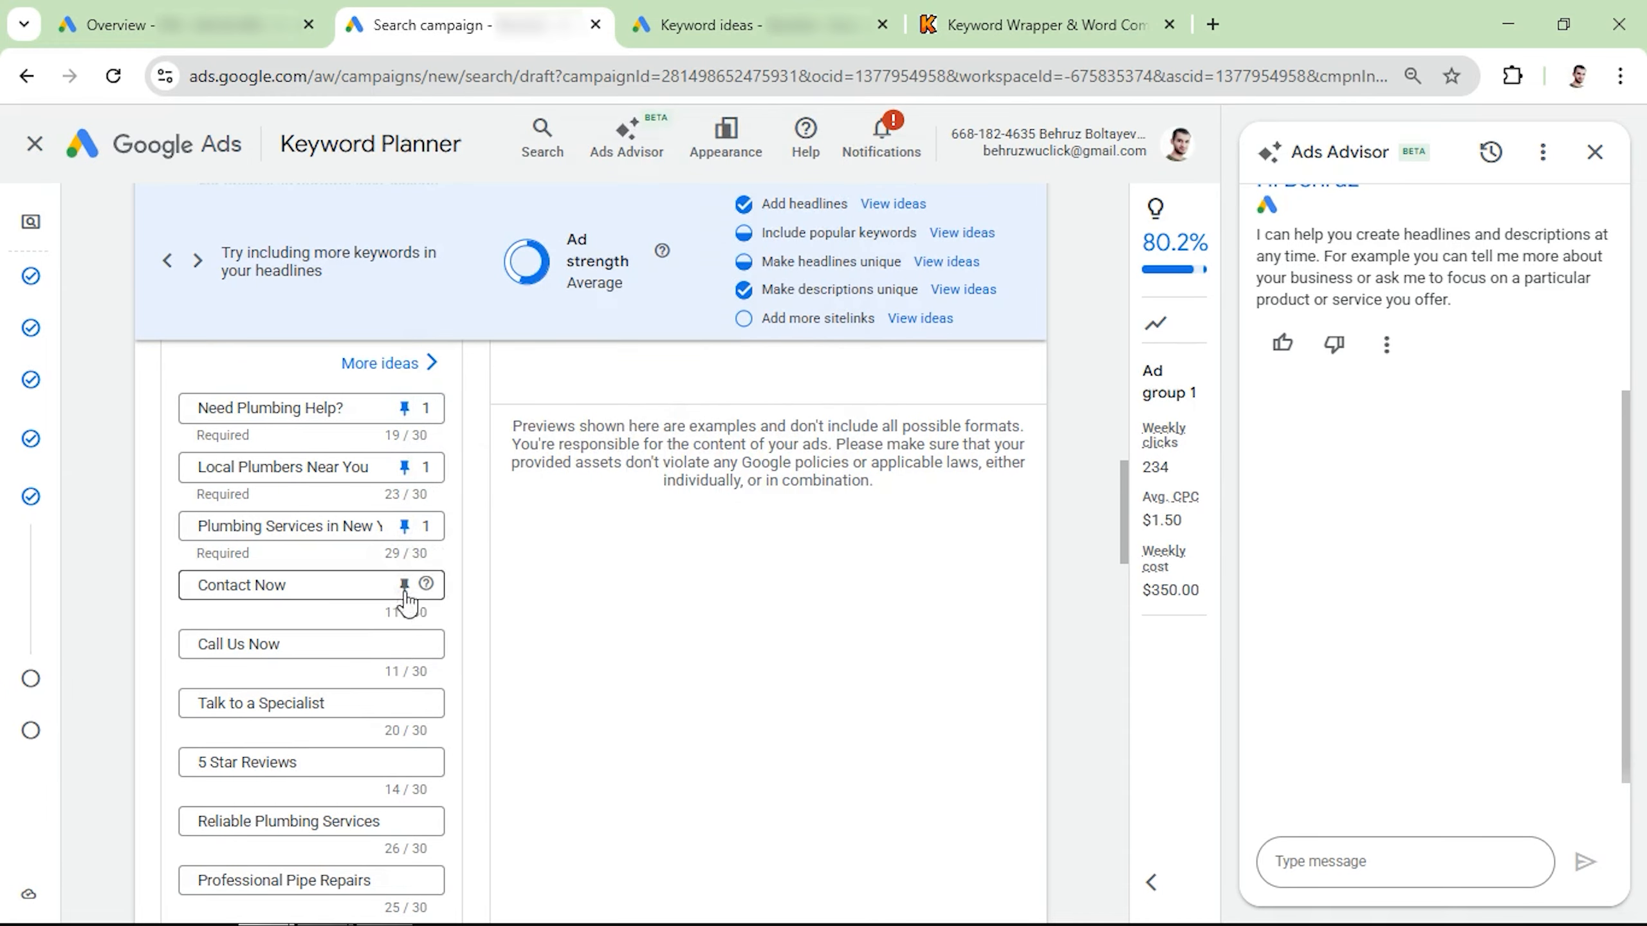
Step: Pin the headlines "Contact Now", "Call Us Now" and "Talk to a Specialist" to position 2
{"action": "left_click", "coordinate": [404, 586]}
{"action": "left_click", "coordinate": [404, 643]}
{"action": "left_click", "coordinate": [405, 703]}
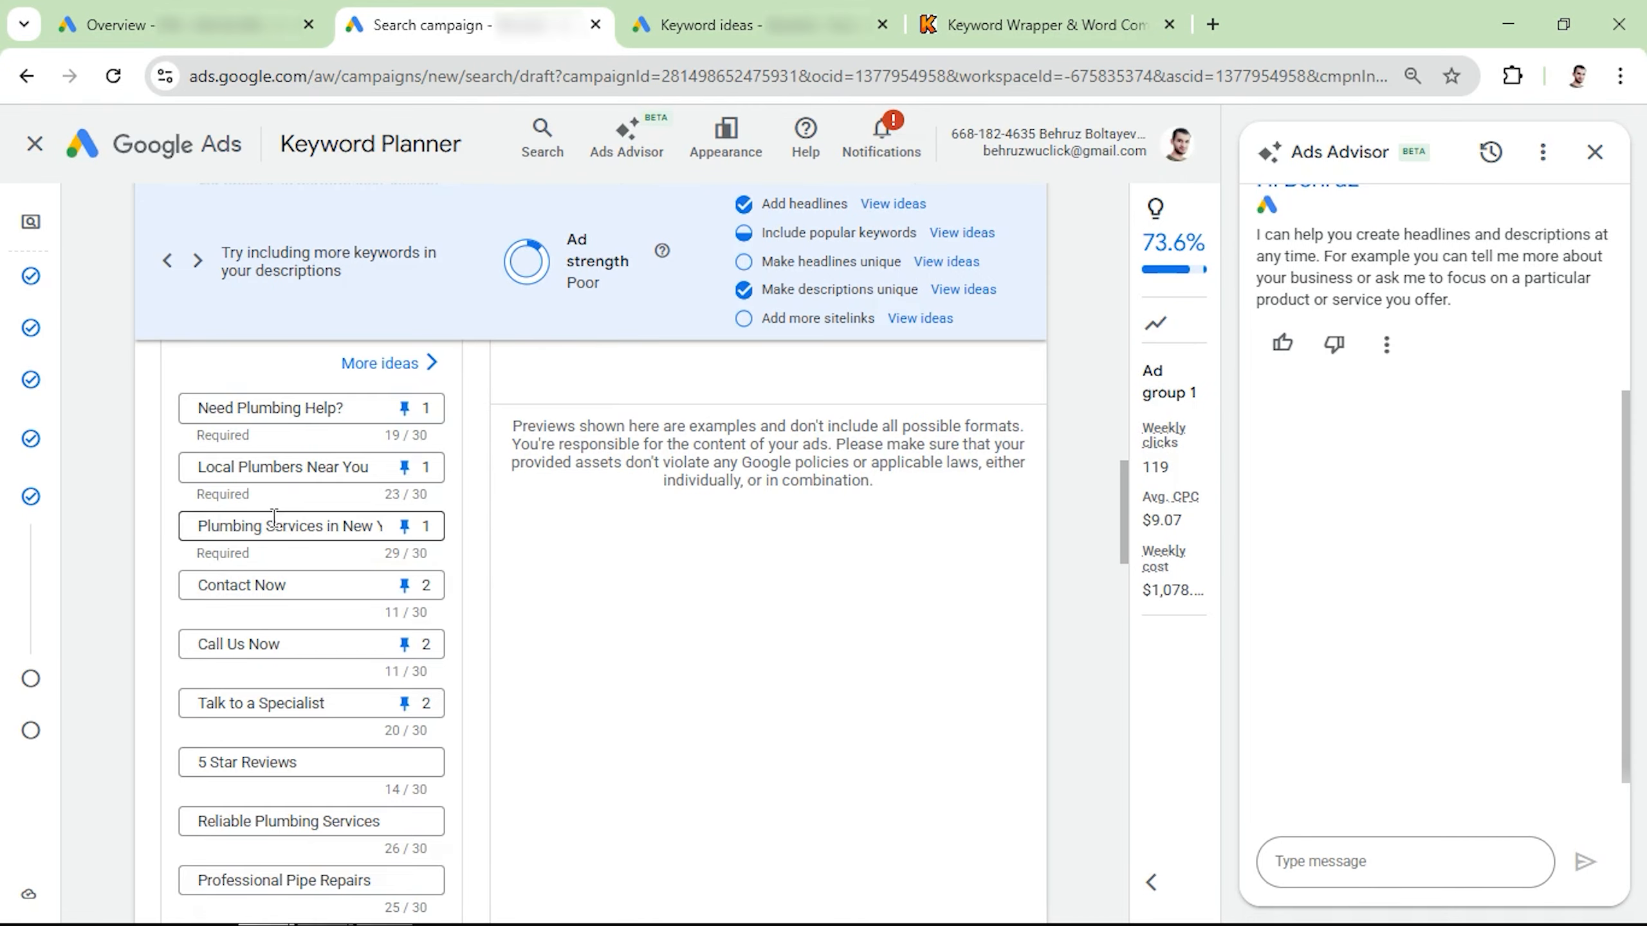
Step: Review the pinned and unpinned headlines and the four ad descriptions
{"action": "scroll", "coordinate": [273, 517], "scroll_direction": "down", "scroll_amount": 2}
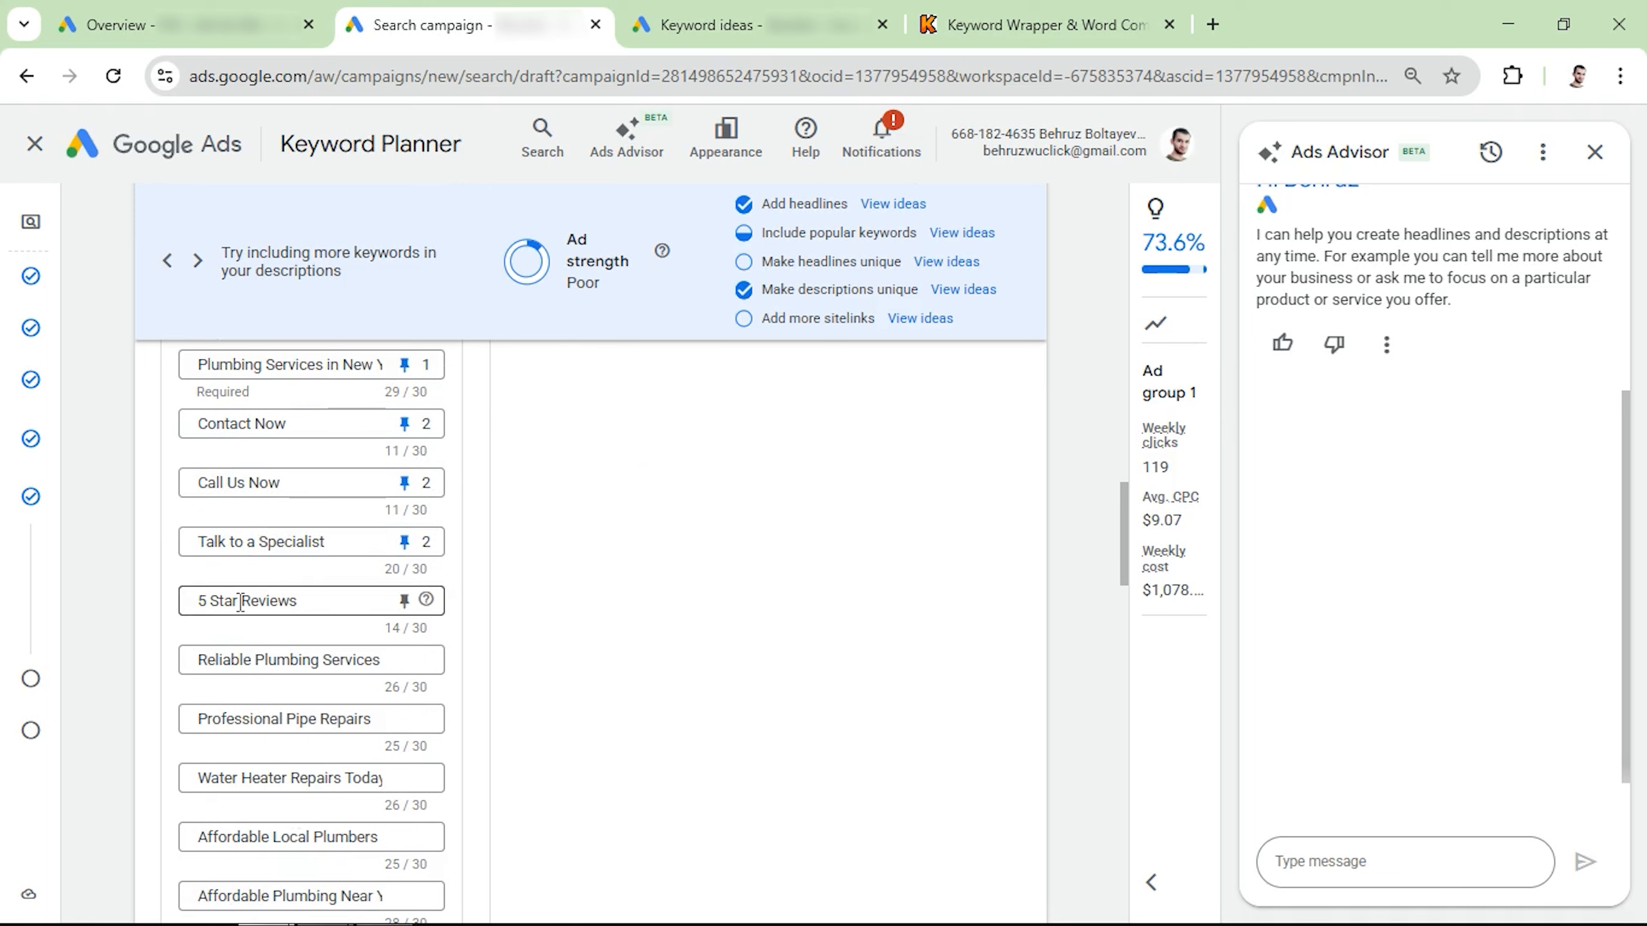
{"action": "scroll", "coordinate": [208, 600], "scroll_direction": "up", "scroll_amount": 2}
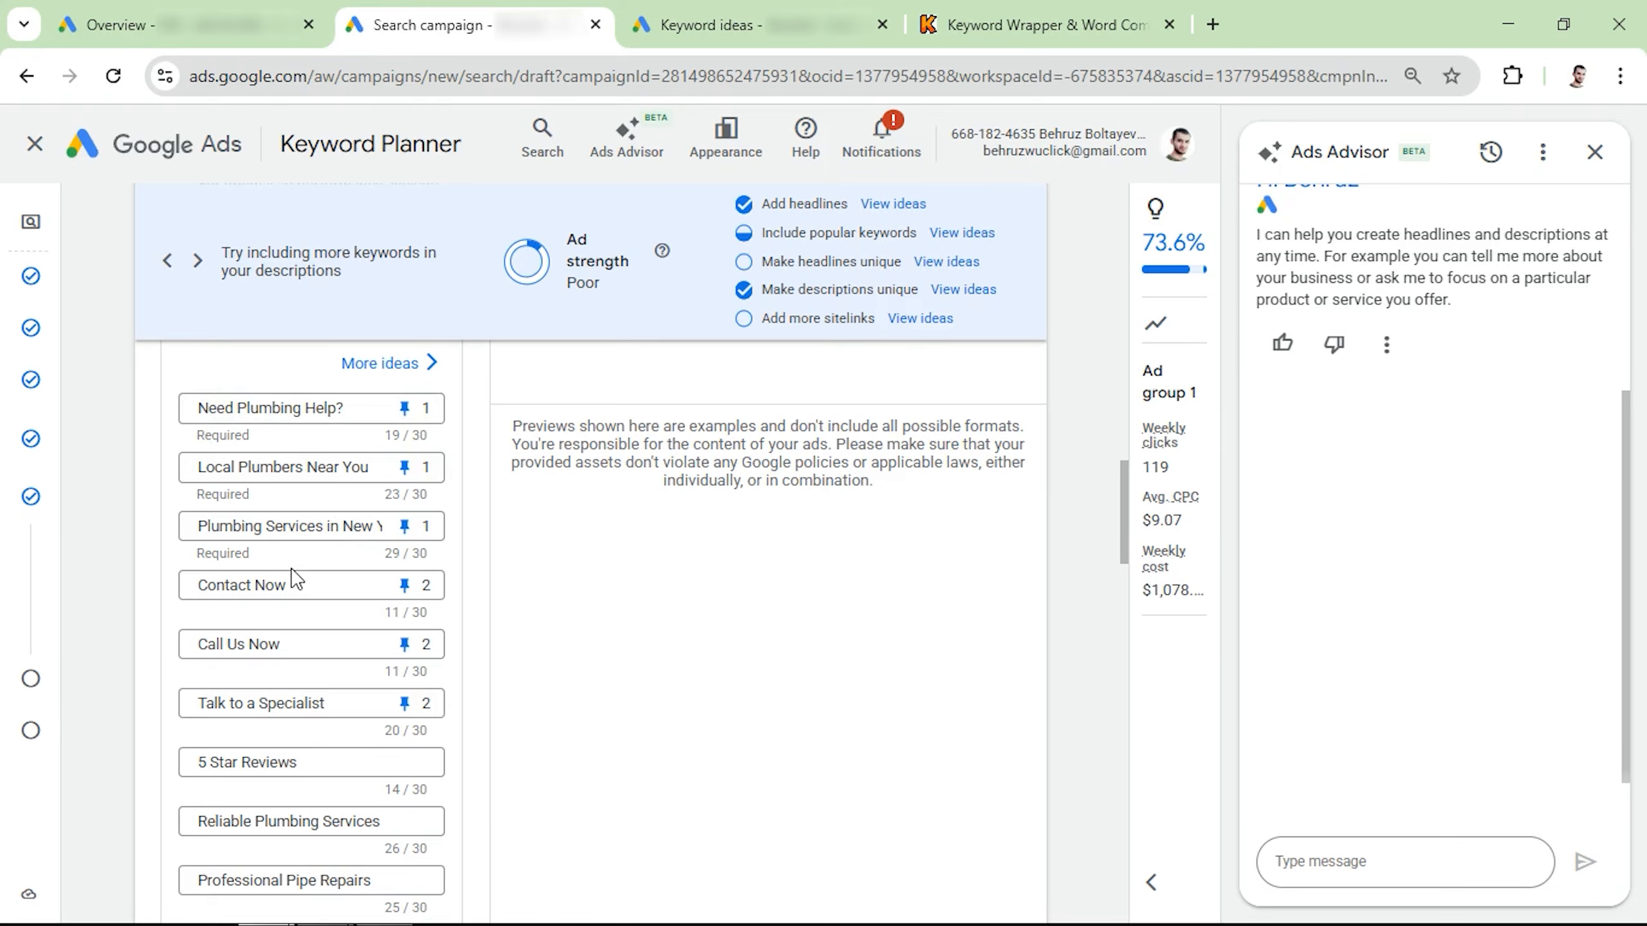
{"action": "scroll", "coordinate": [295, 577], "scroll_direction": "down", "scroll_amount": 6}
{"action": "scroll", "coordinate": [350, 622], "scroll_direction": "up", "scroll_amount": 4}
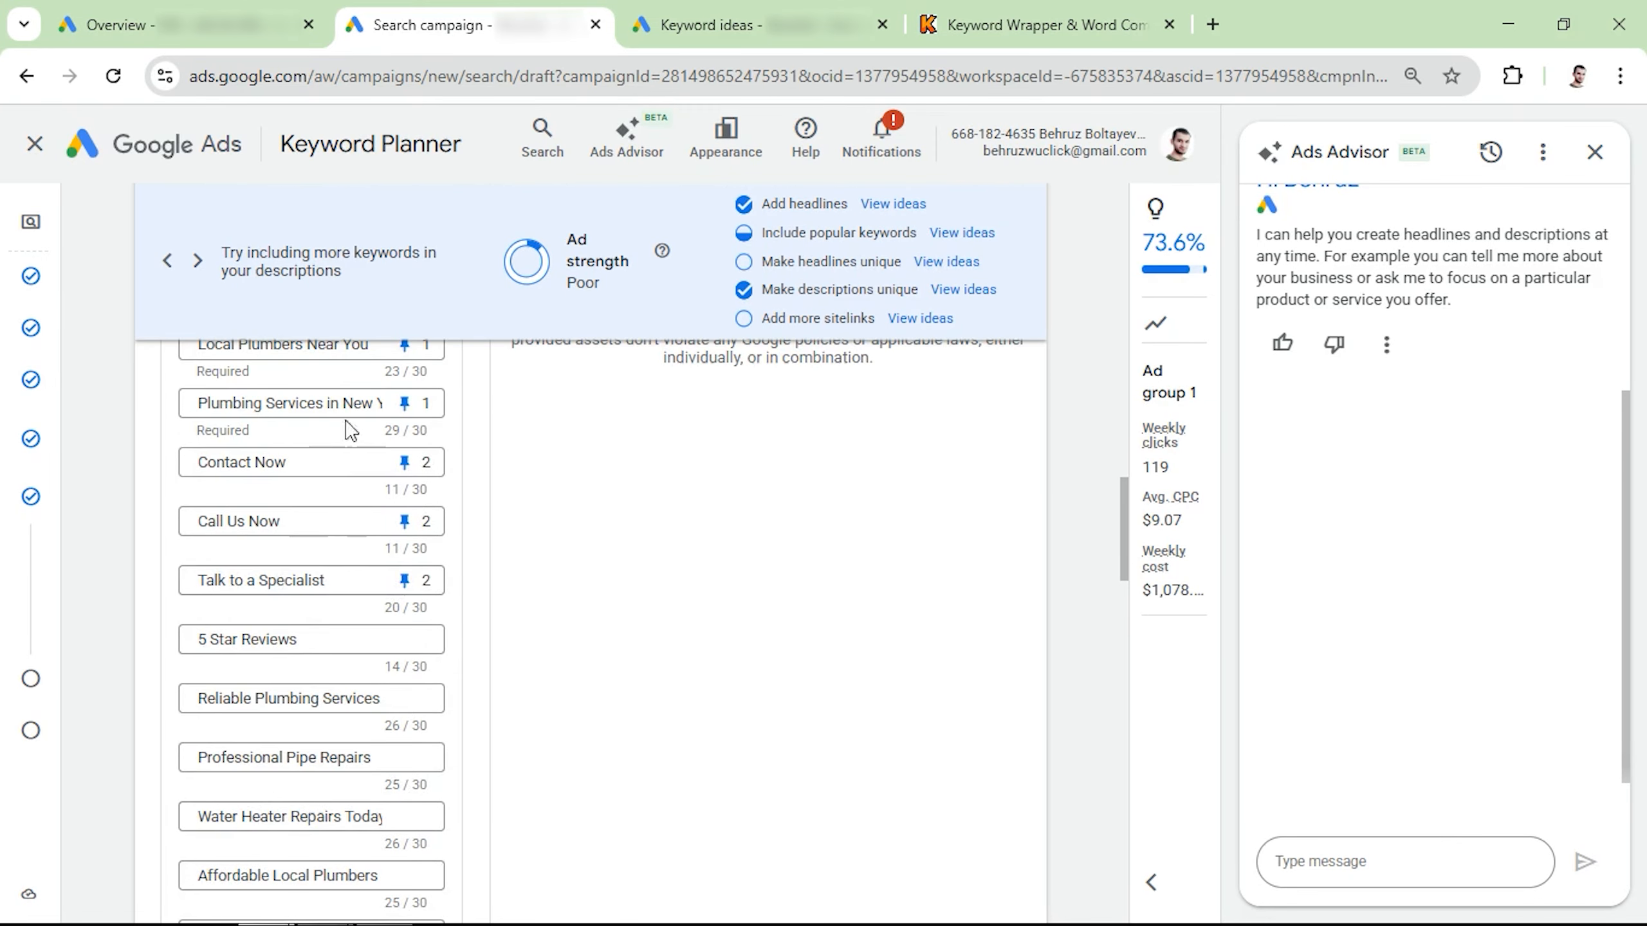
{"action": "scroll", "coordinate": [272, 551], "scroll_direction": "down", "scroll_amount": 4}
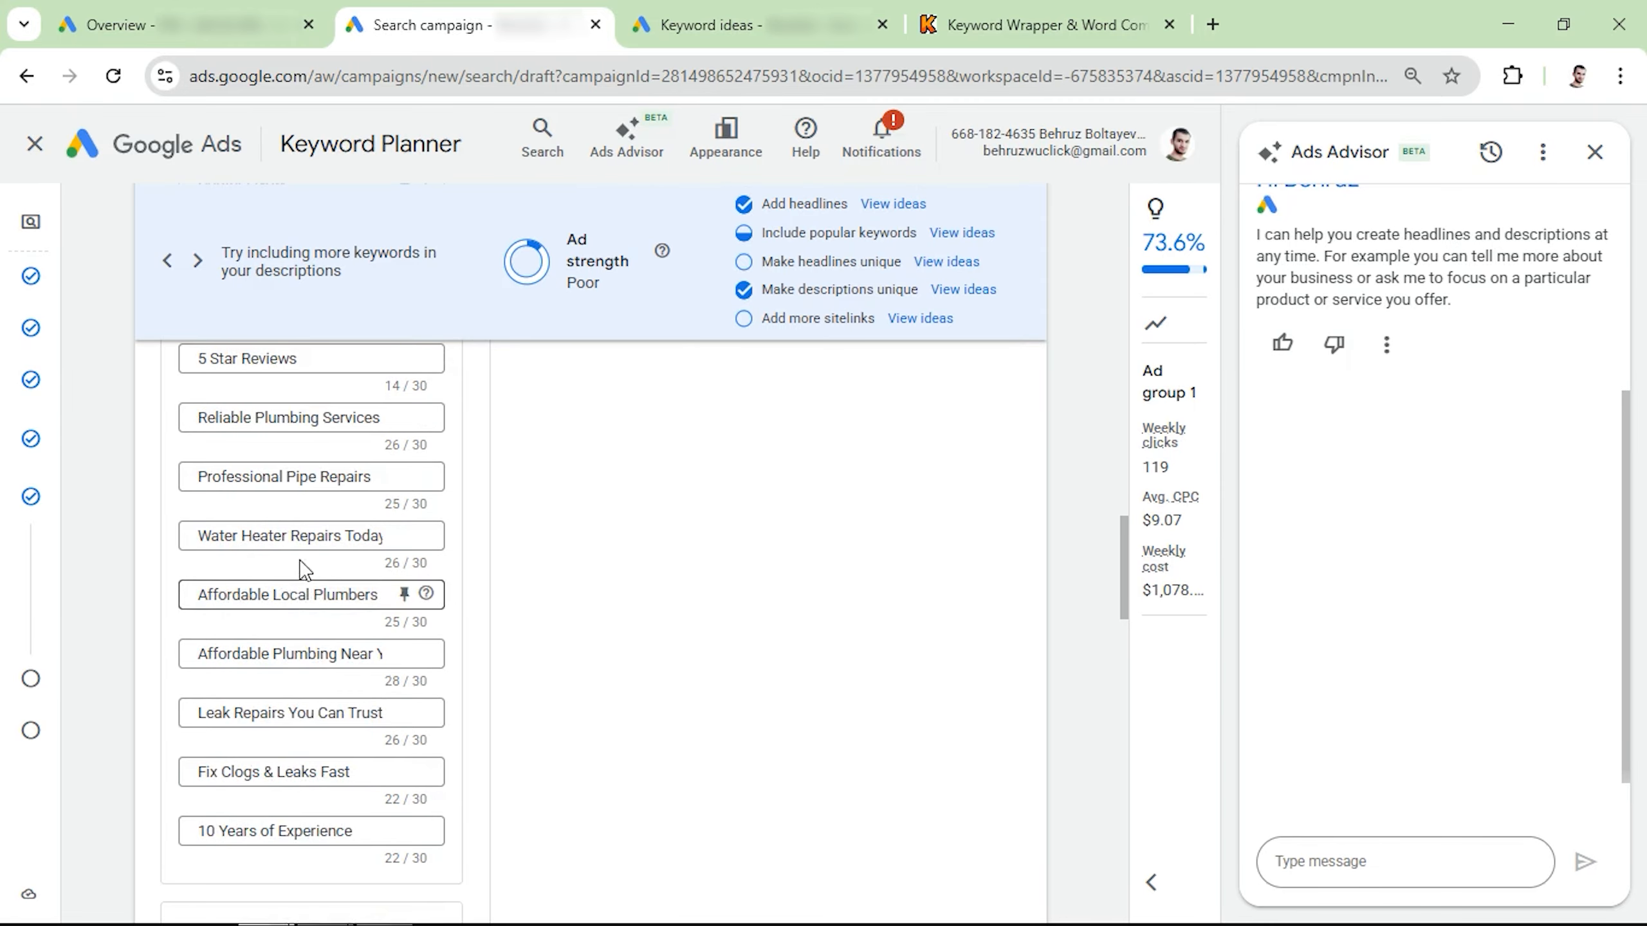
{"action": "scroll", "coordinate": [285, 551], "scroll_direction": "up", "scroll_amount": 2}
{"action": "scroll", "coordinate": [270, 537], "scroll_direction": "down", "scroll_amount": 4}
{"action": "scroll", "coordinate": [233, 719], "scroll_direction": "down", "scroll_amount": 1}
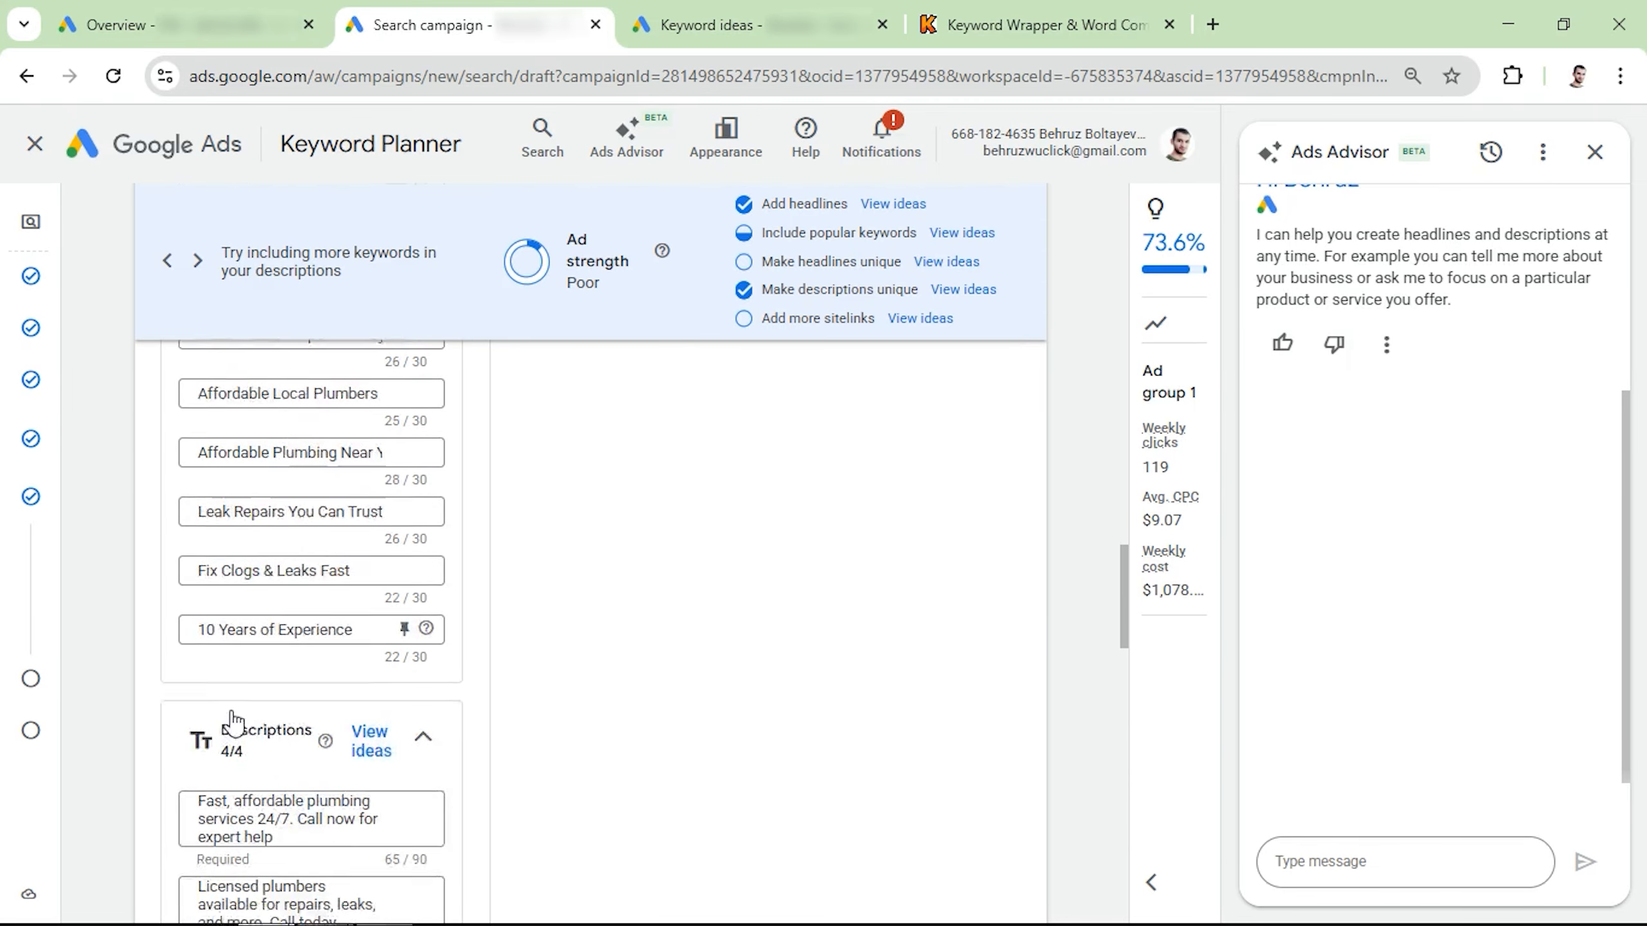
{"action": "scroll", "coordinate": [232, 720], "scroll_direction": "down", "scroll_amount": 5}
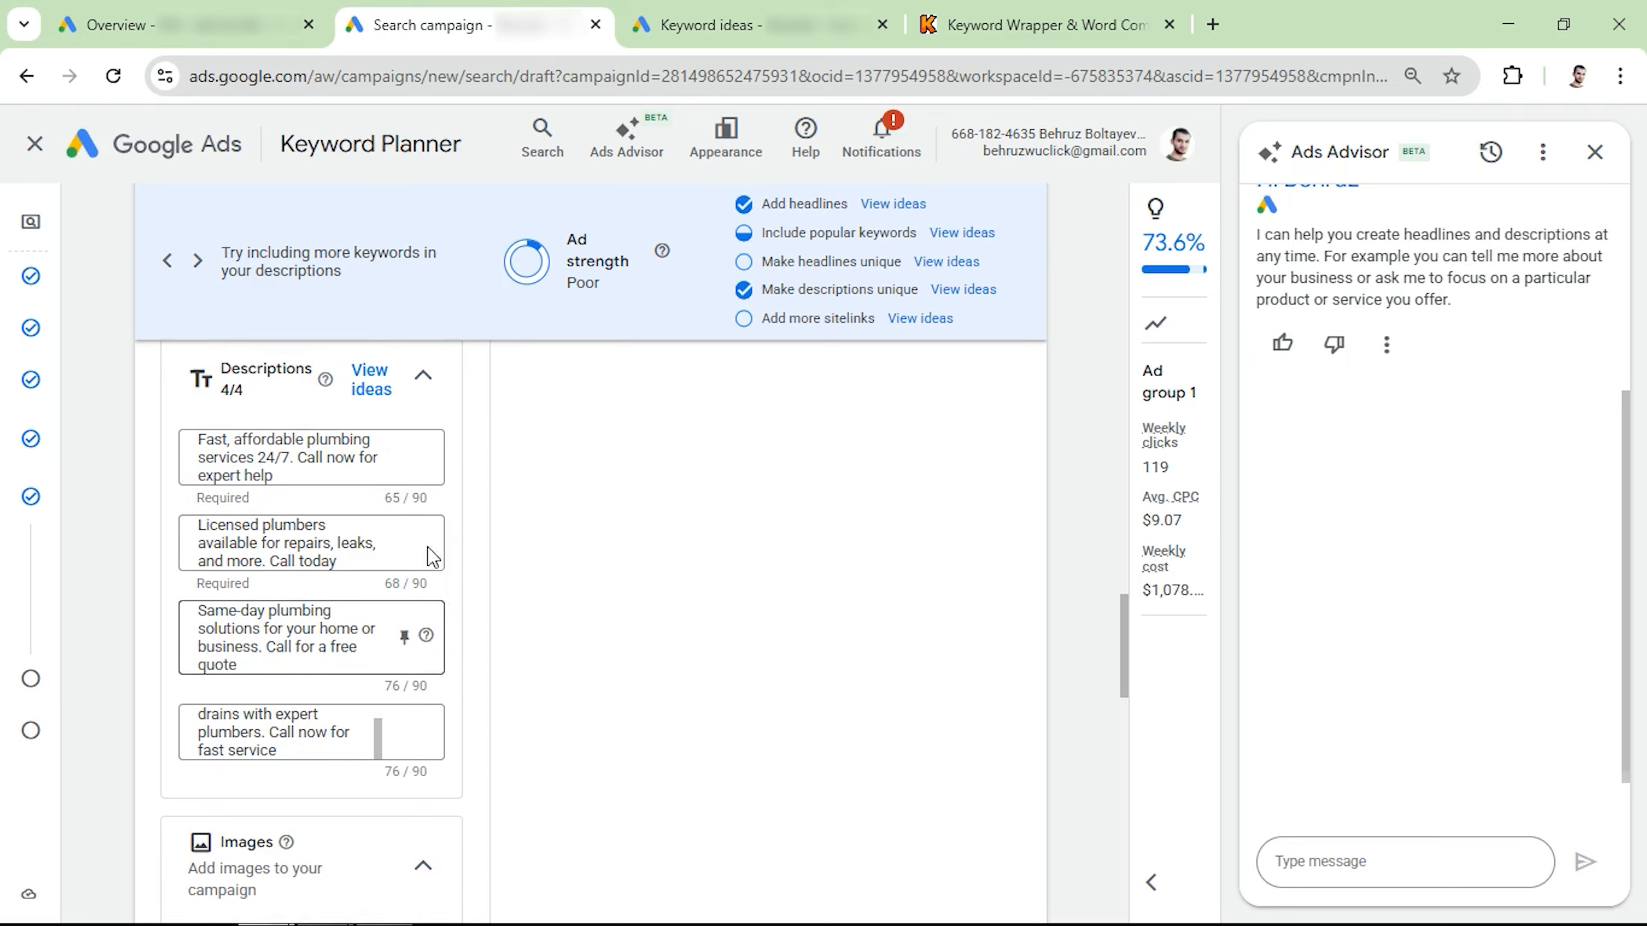
Step: Add five plumbing images from the asset library to the campaign, including the pliers close-up, blue-helmet worker and under-sink plumber, and save them
{"action": "scroll", "coordinate": [310, 587], "scroll_direction": "down", "scroll_amount": 5}
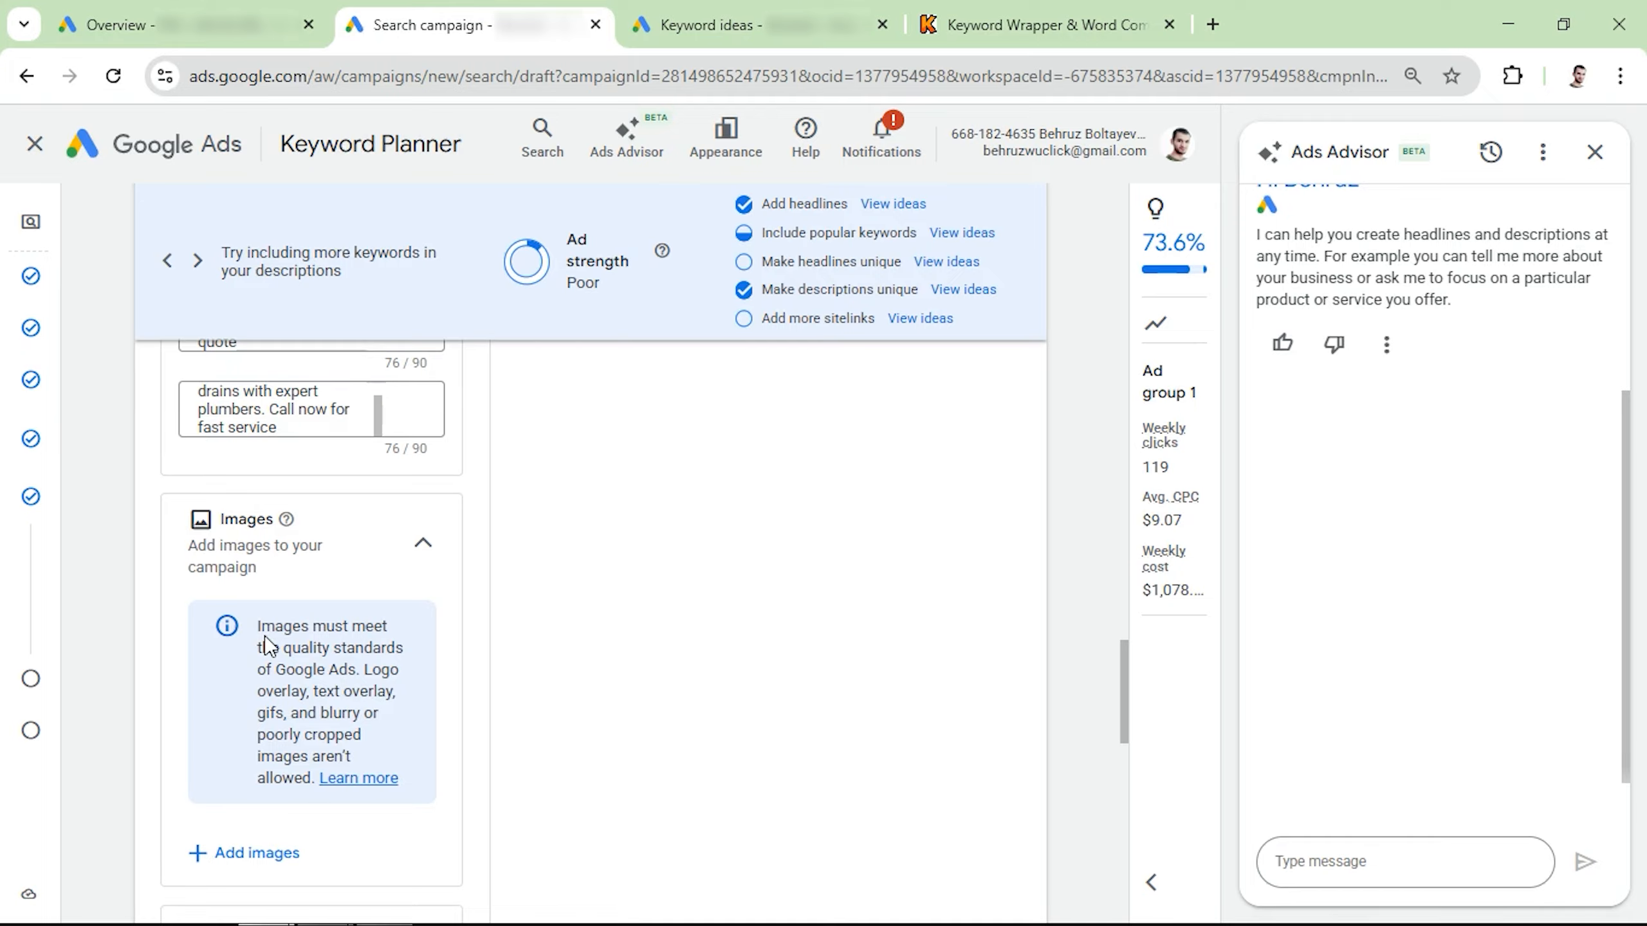
{"action": "left_click", "coordinate": [236, 853]}
{"action": "left_click", "coordinate": [1015, 454]}
{"action": "left_click", "coordinate": [672, 449]}
{"action": "scroll", "coordinate": [649, 519], "scroll_direction": "down", "scroll_amount": 2}
{"action": "left_click", "coordinate": [353, 581]}
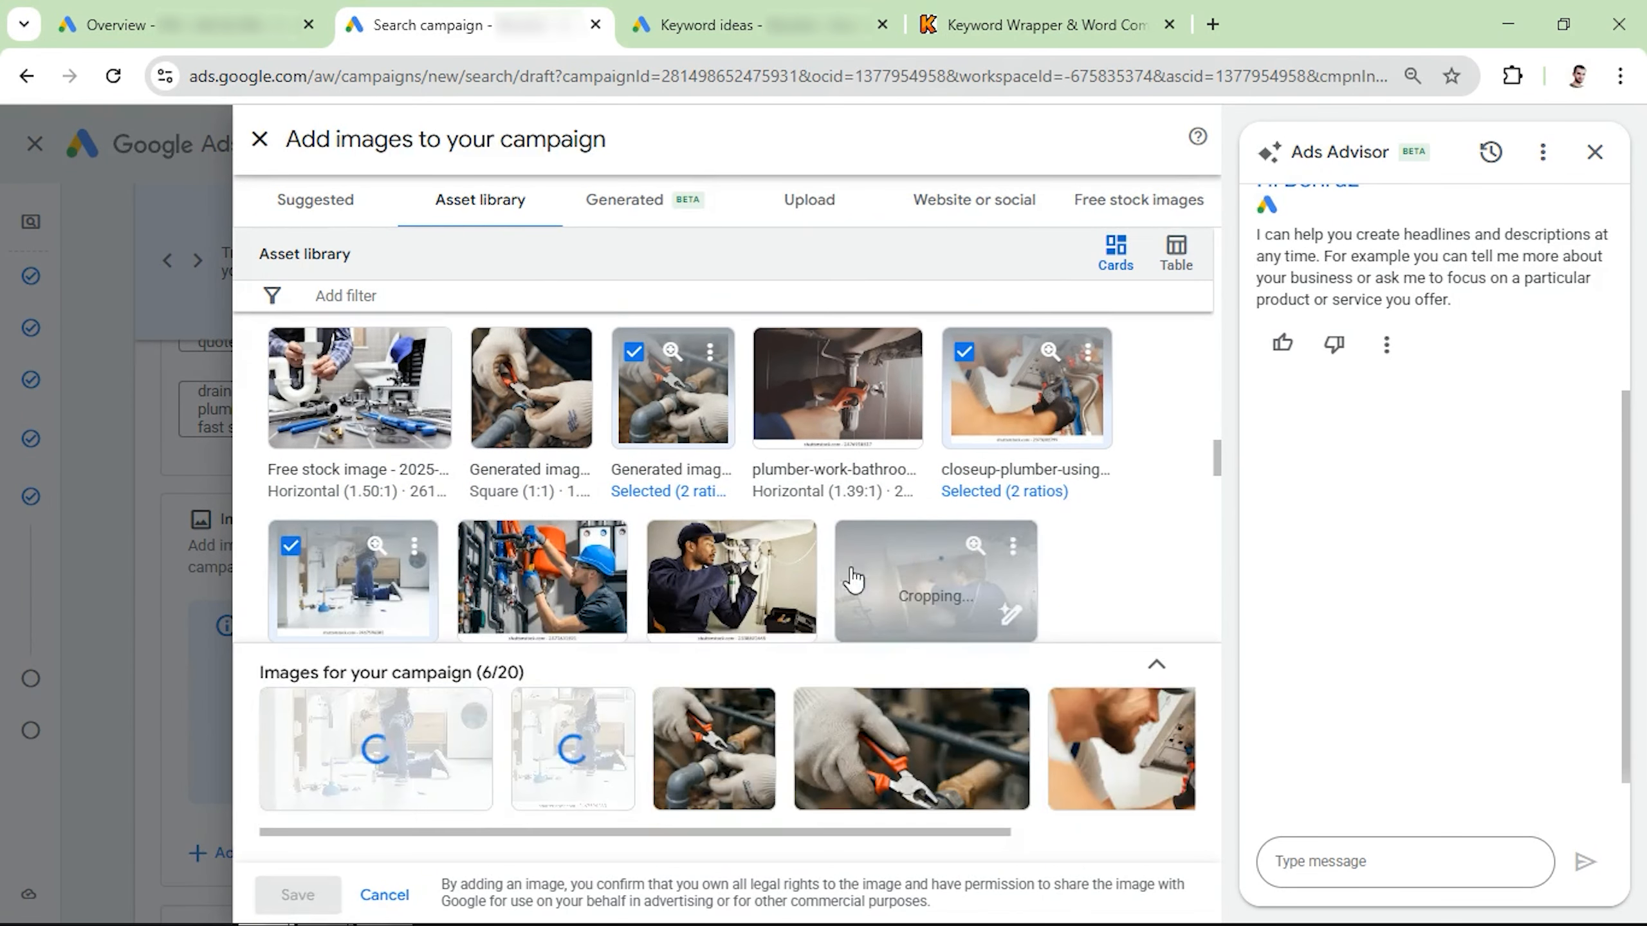
{"action": "left_click", "coordinate": [936, 581]}
{"action": "left_click", "coordinate": [543, 581]}
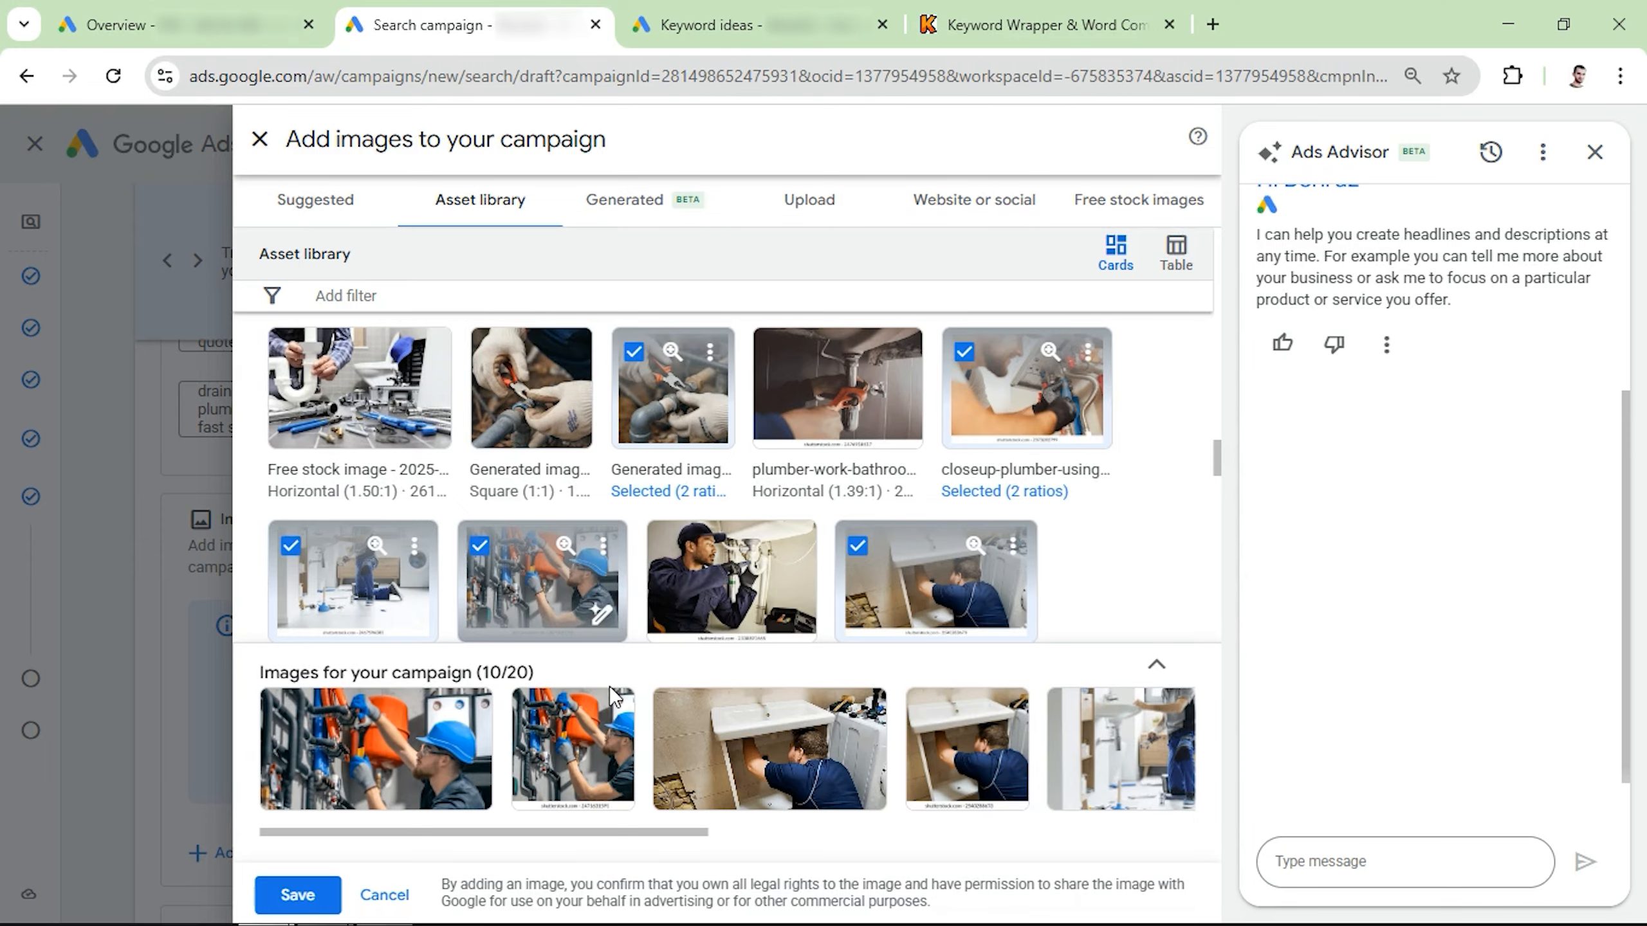
{"action": "left_click", "coordinate": [298, 895]}
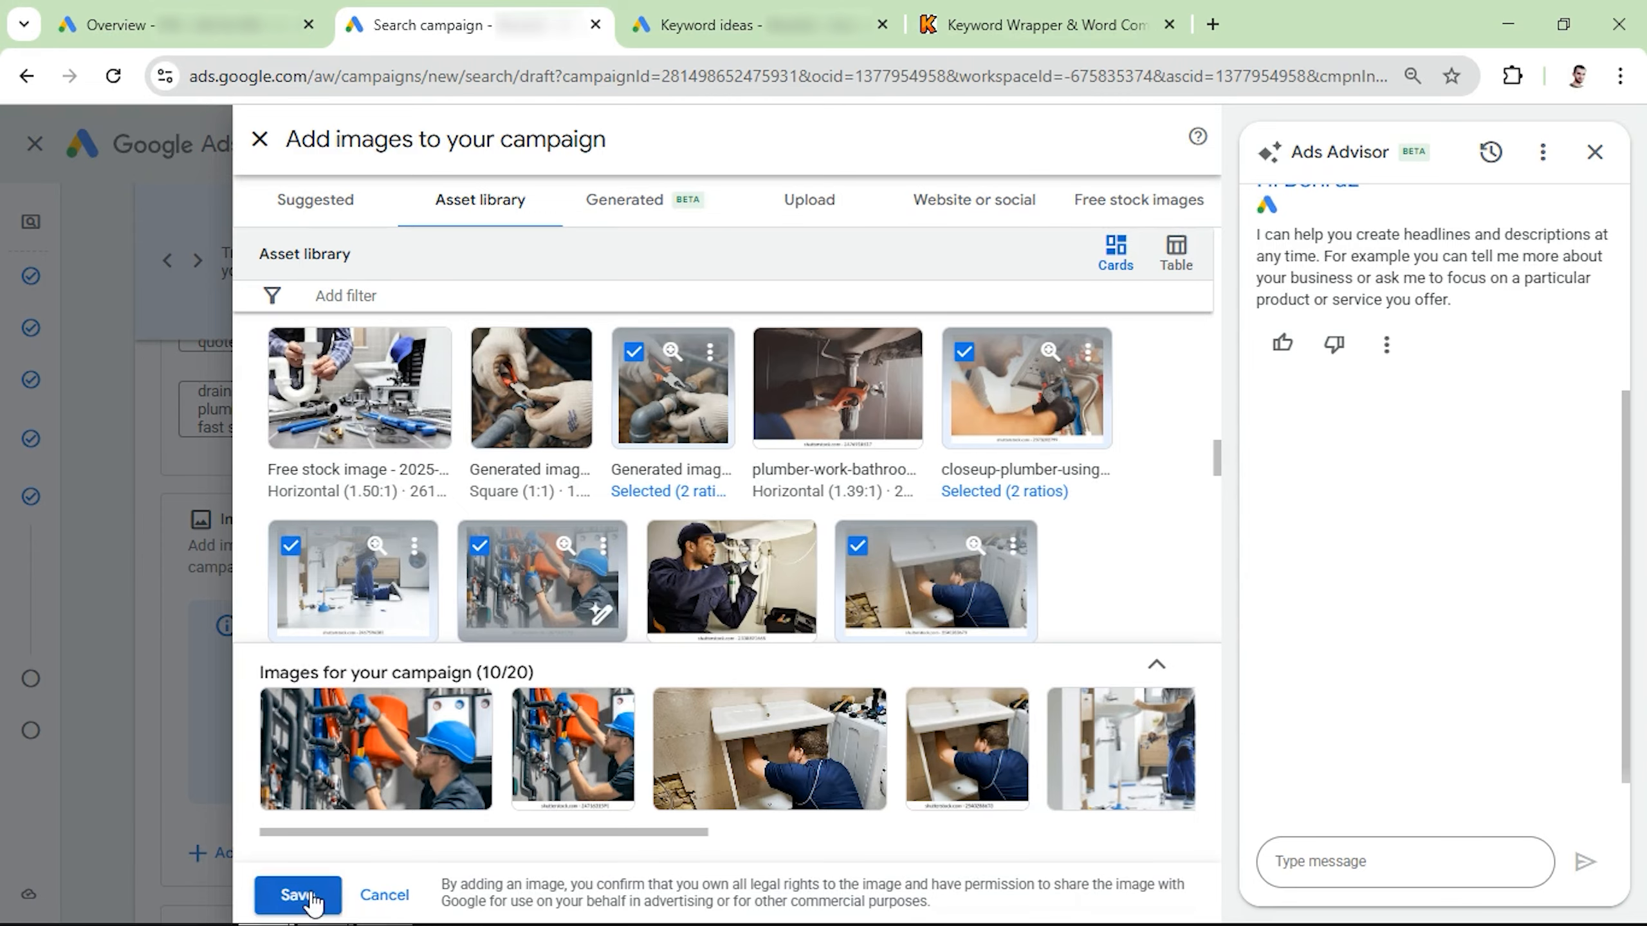
Step: Create About, Services, Contact and Reviews sitelinks with their final URLs and save them to the campaign
{"action": "scroll", "coordinate": [322, 691], "scroll_direction": "down", "scroll_amount": 5}
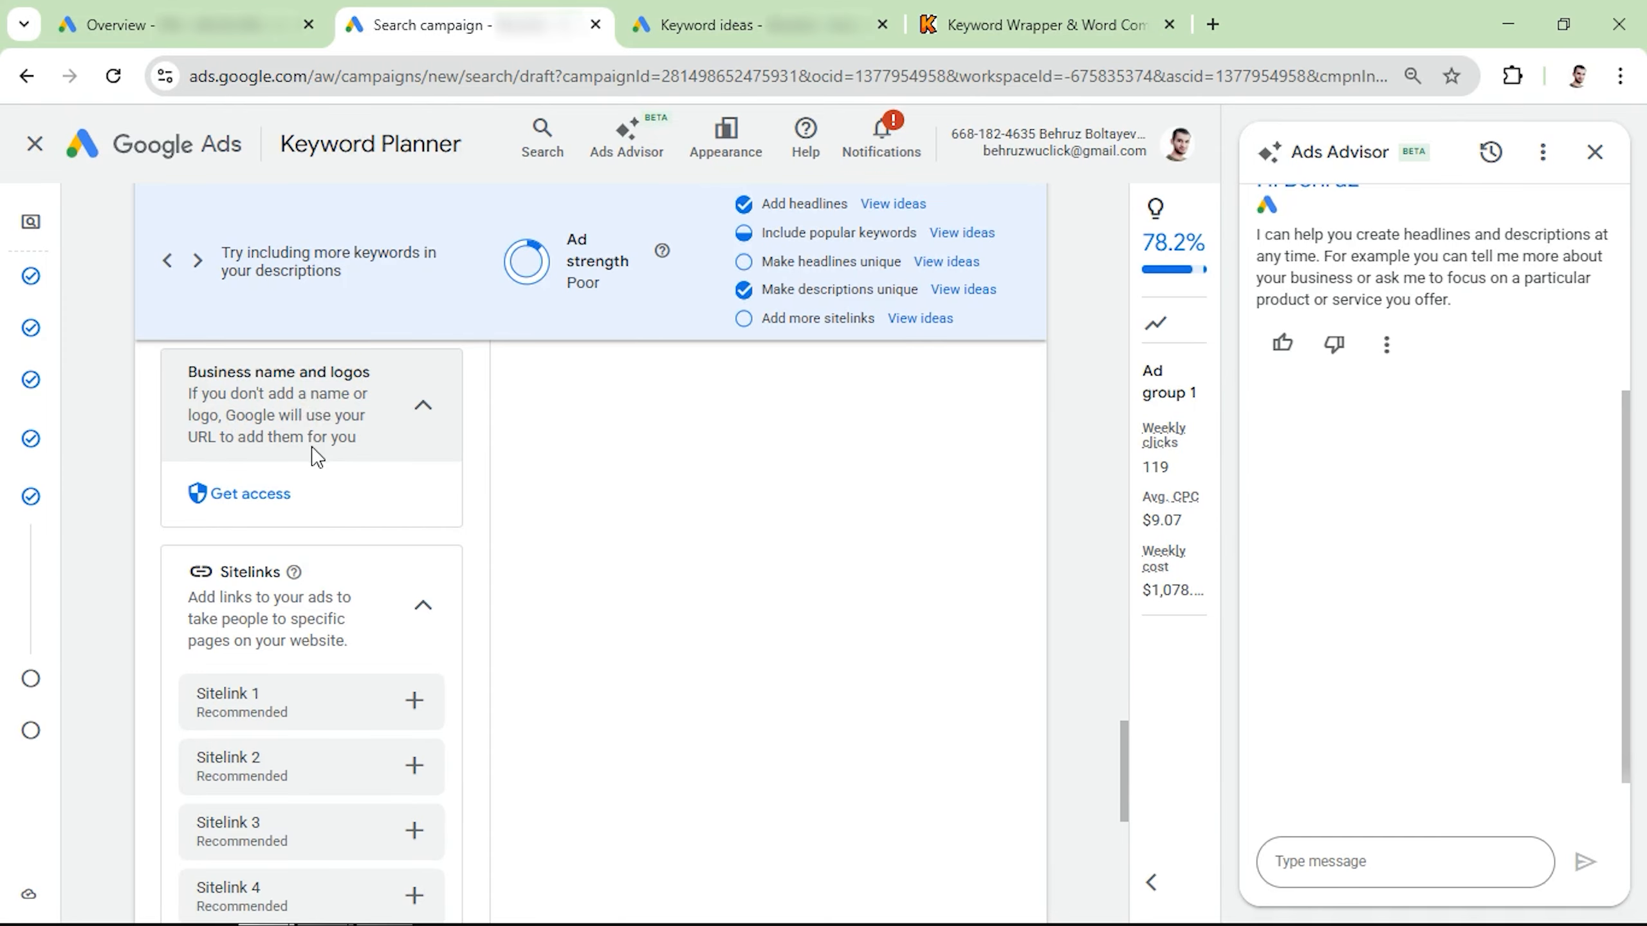
{"action": "scroll", "coordinate": [317, 456], "scroll_direction": "down", "scroll_amount": 5}
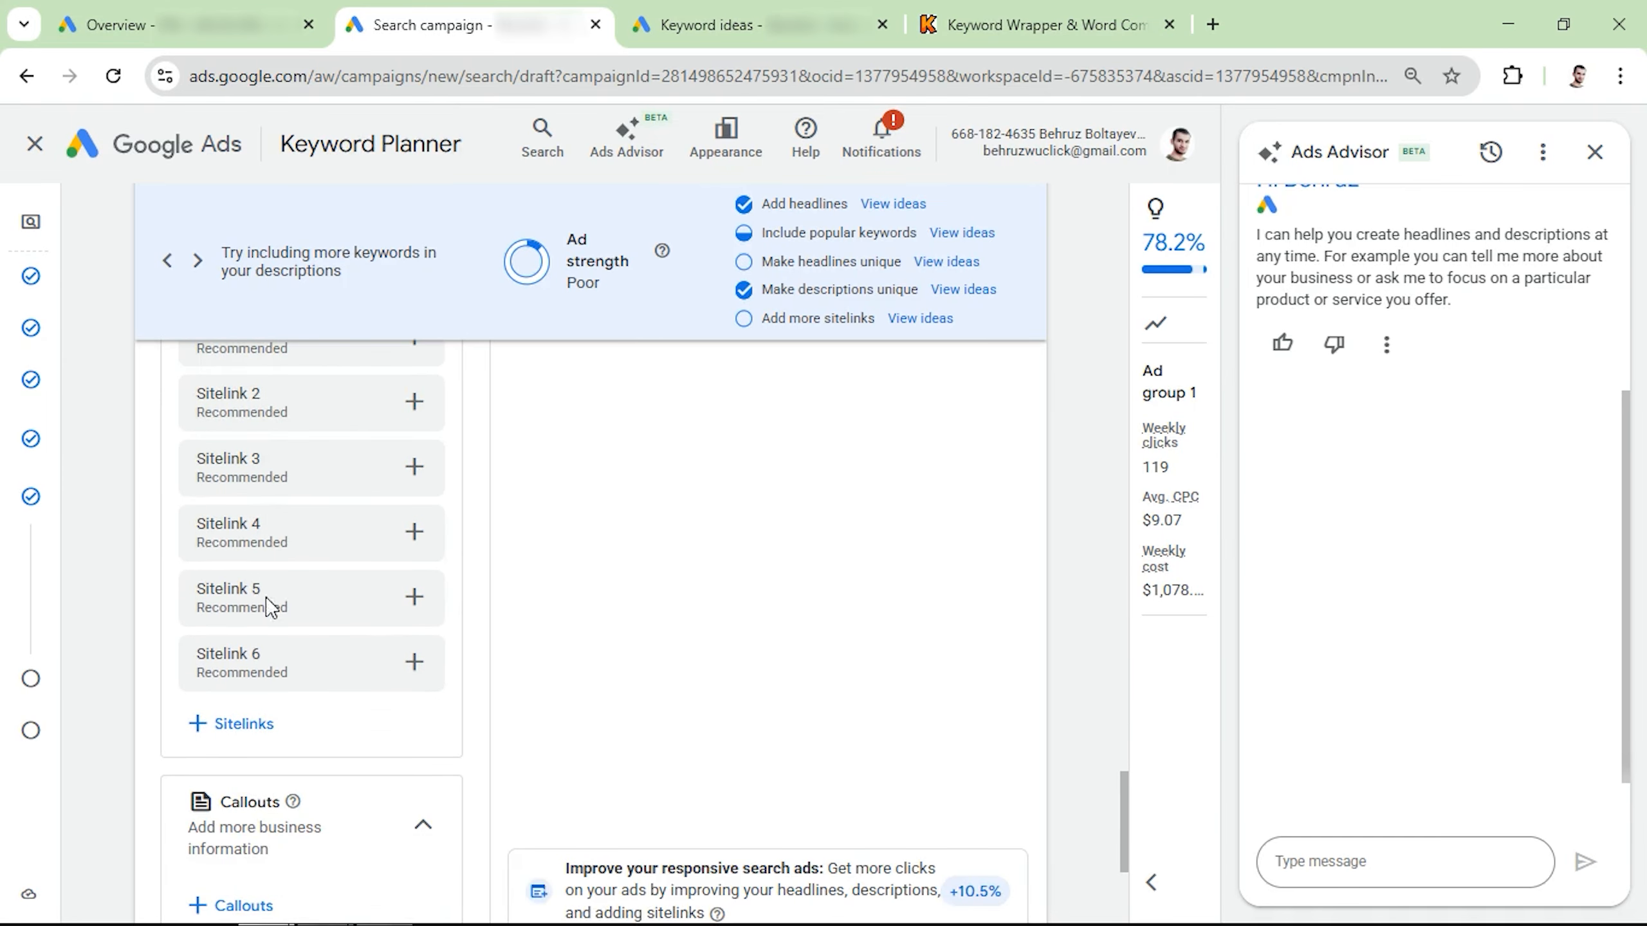
{"action": "left_click", "coordinate": [245, 724]}
{"action": "left_click", "coordinate": [1151, 206]}
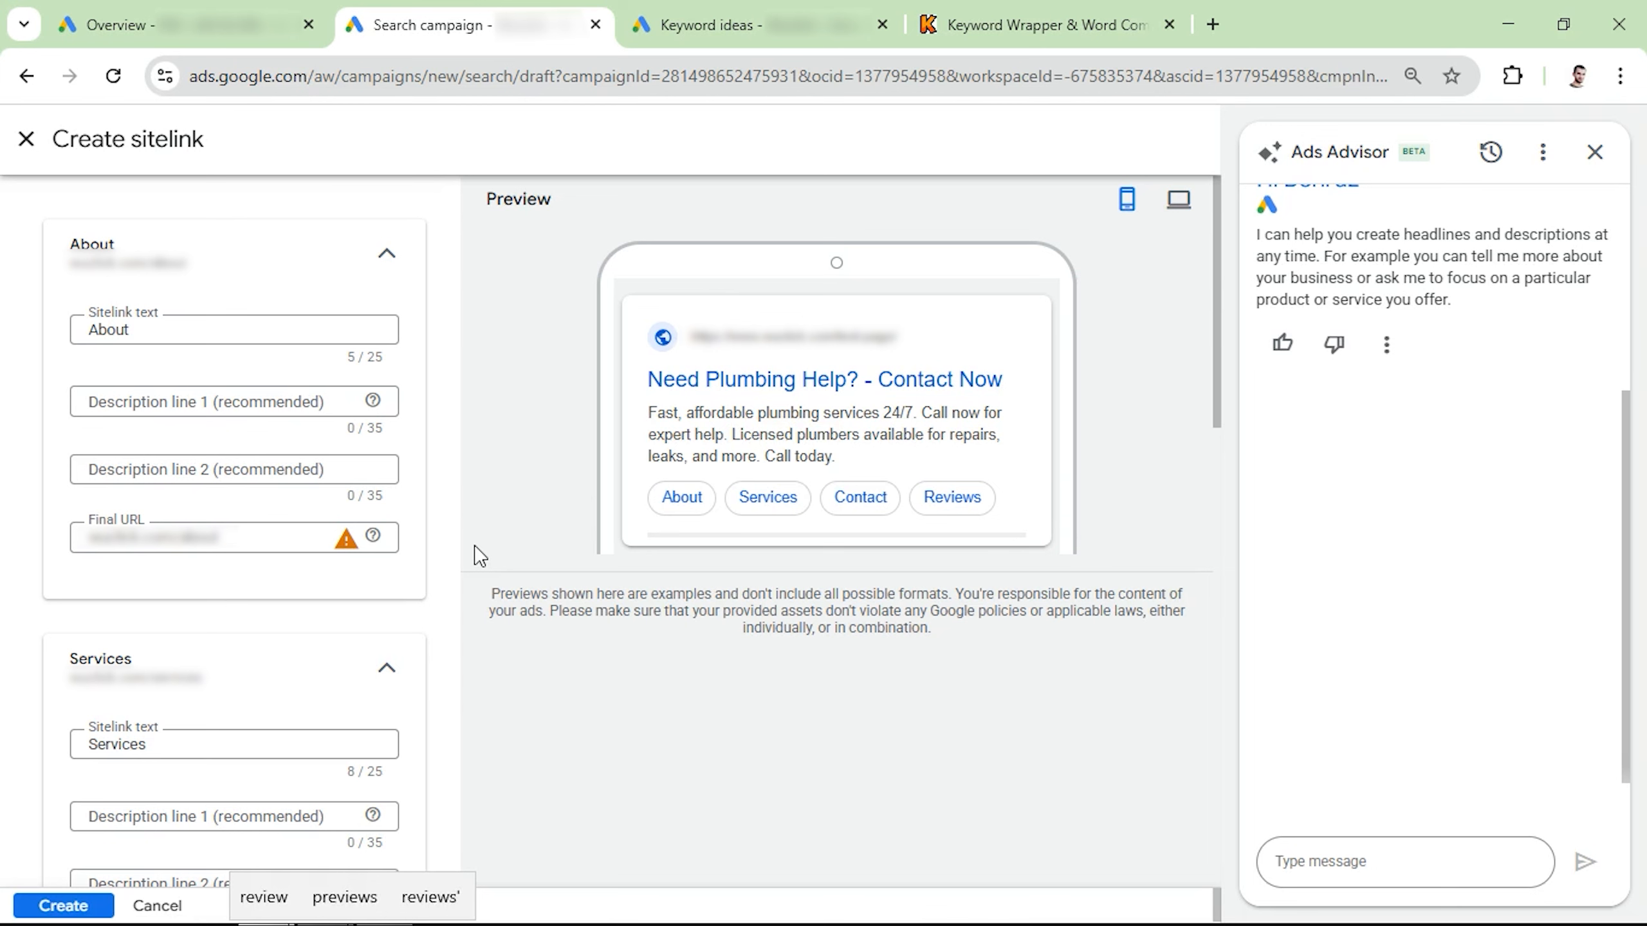
{"action": "left_click", "coordinate": [57, 903]}
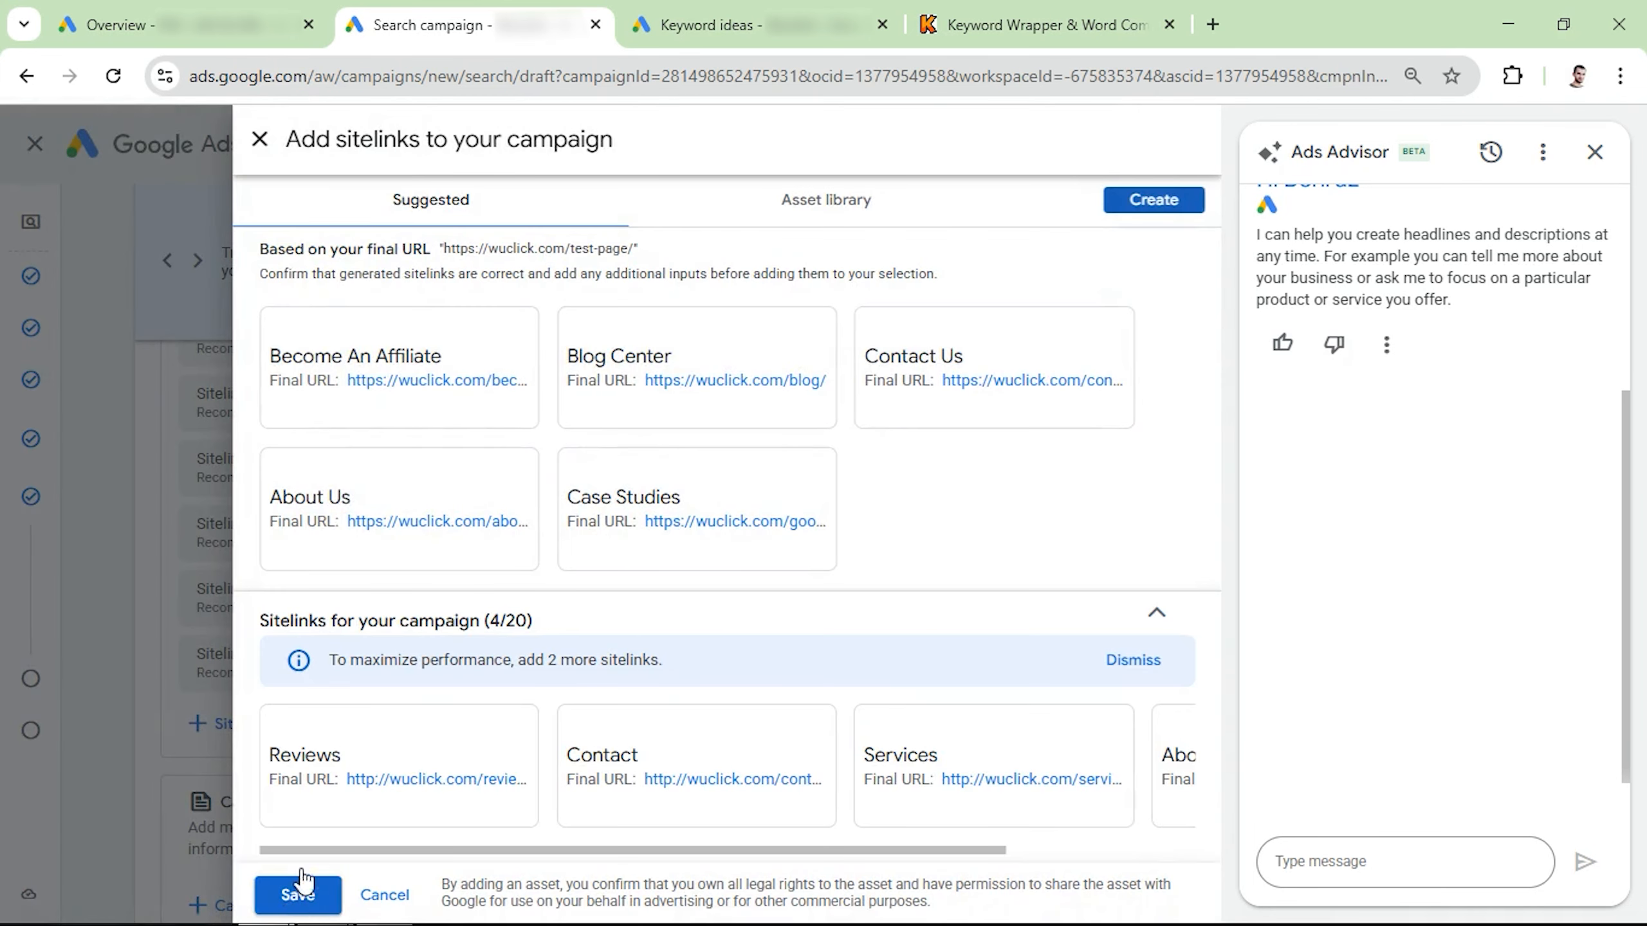
{"action": "left_click", "coordinate": [300, 893]}
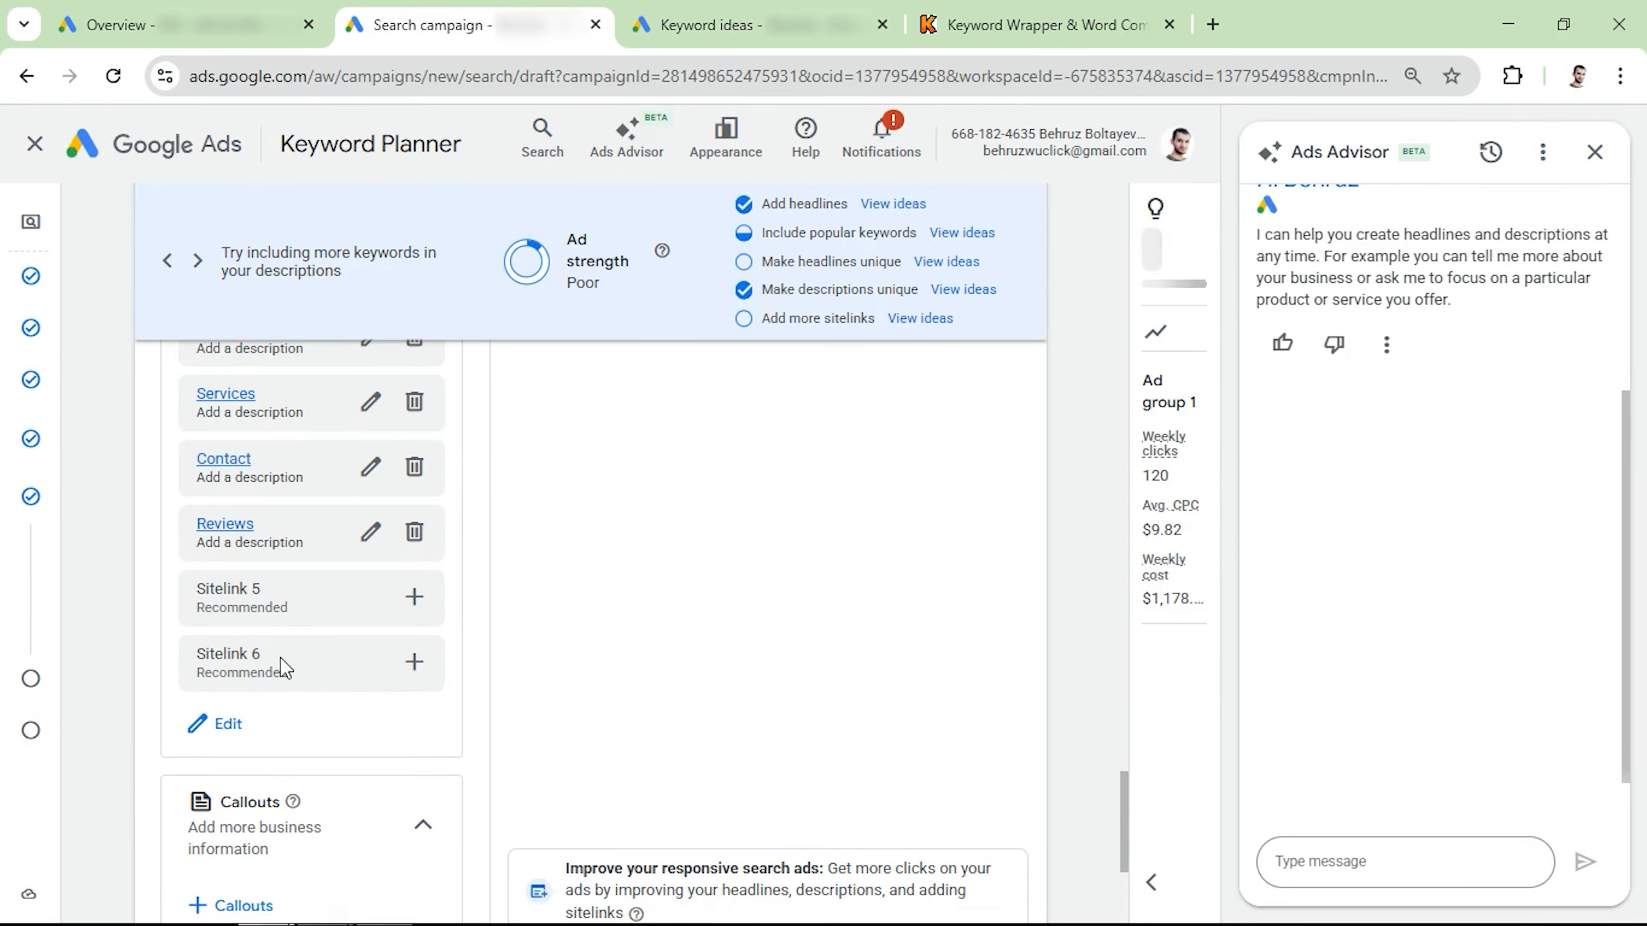
Step: Add the callouts Trusted service, 5 Star Reviews, Certified experts, 10 + experience, Free Quotes and Quick Services to the campaign
{"action": "scroll", "coordinate": [279, 672], "scroll_direction": "down", "scroll_amount": 3}
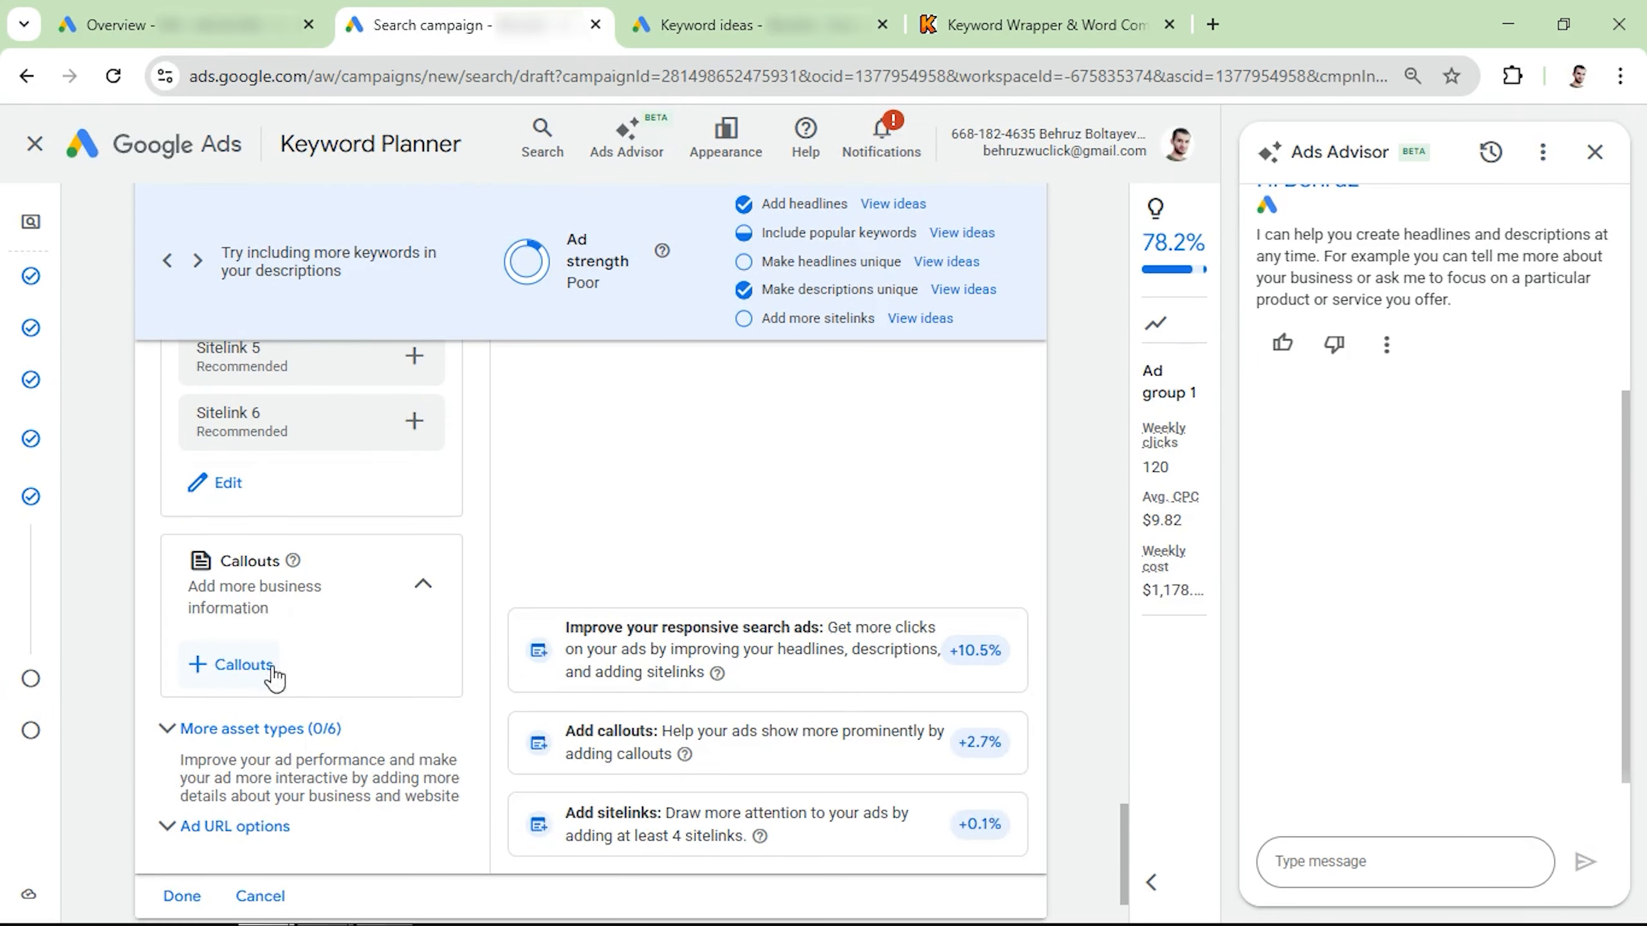
{"action": "left_click", "coordinate": [235, 665]}
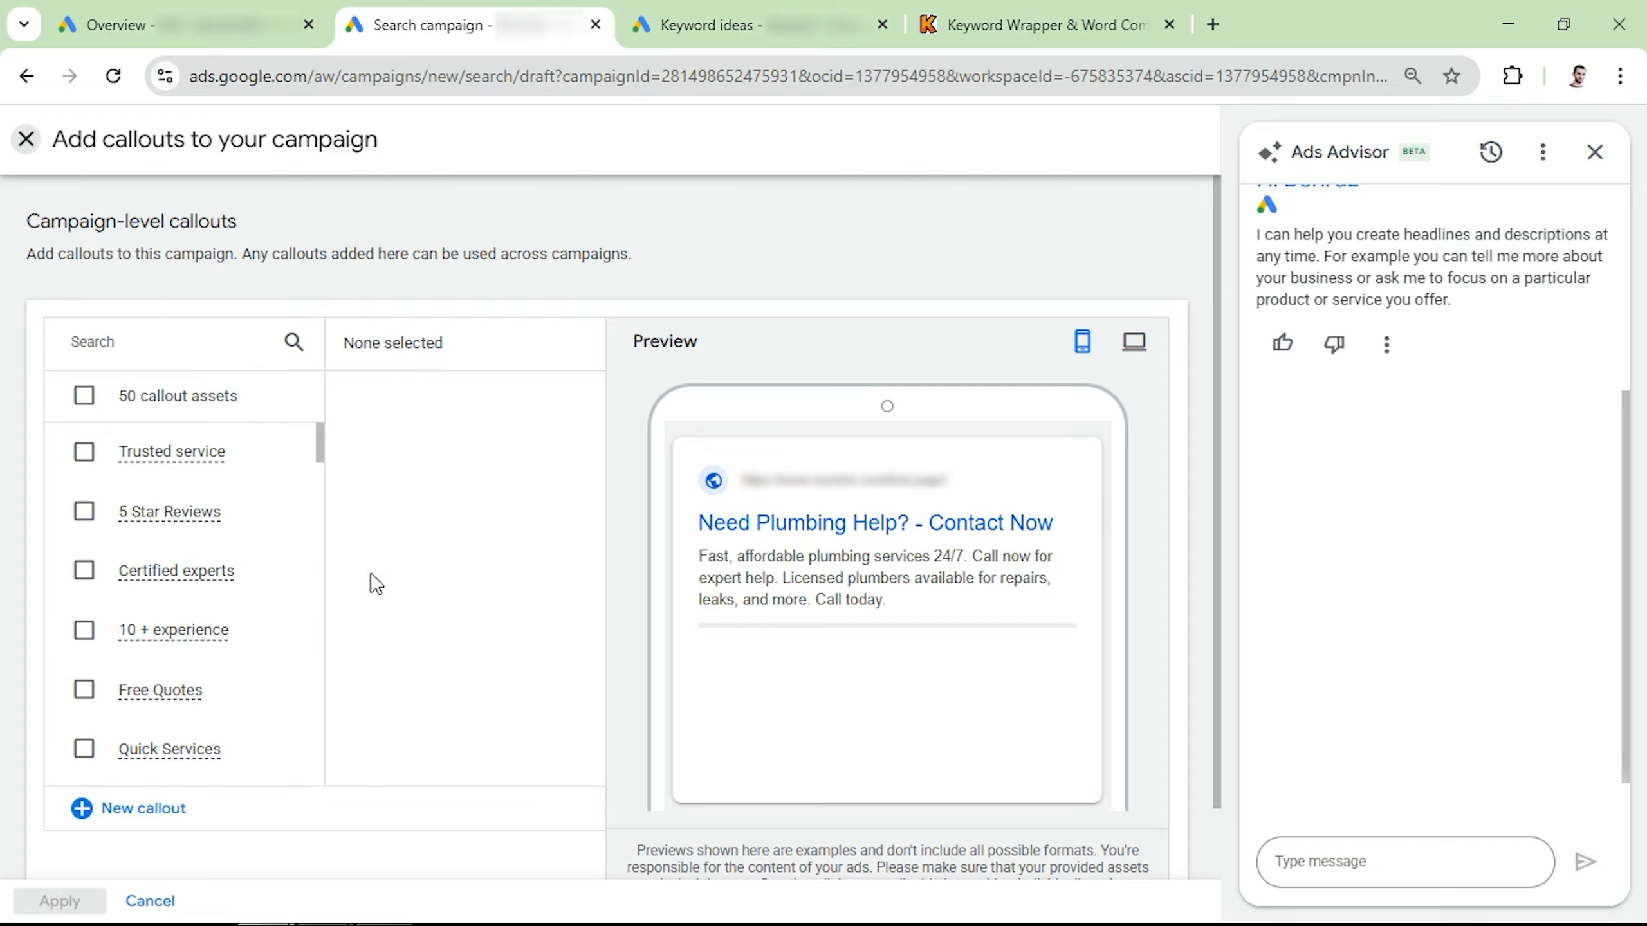
{"action": "left_click", "coordinate": [83, 452]}
{"action": "left_click", "coordinate": [84, 511]}
{"action": "left_click", "coordinate": [83, 570]}
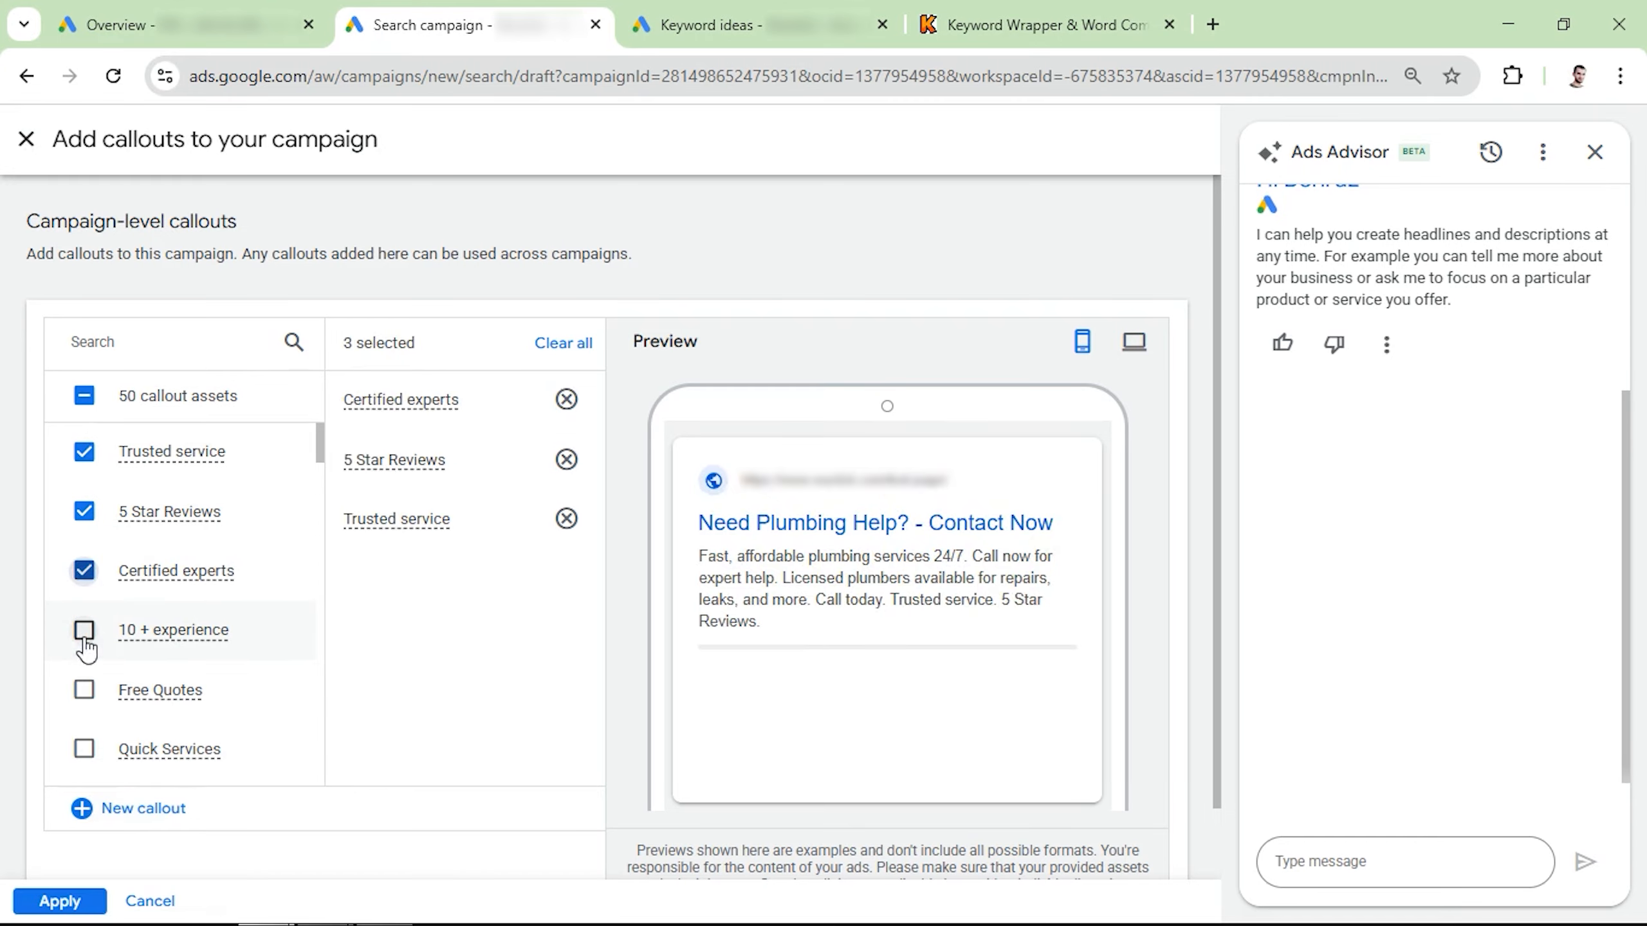
{"action": "left_click", "coordinate": [84, 630]}
{"action": "left_click", "coordinate": [84, 690]}
{"action": "left_click", "coordinate": [83, 749]}
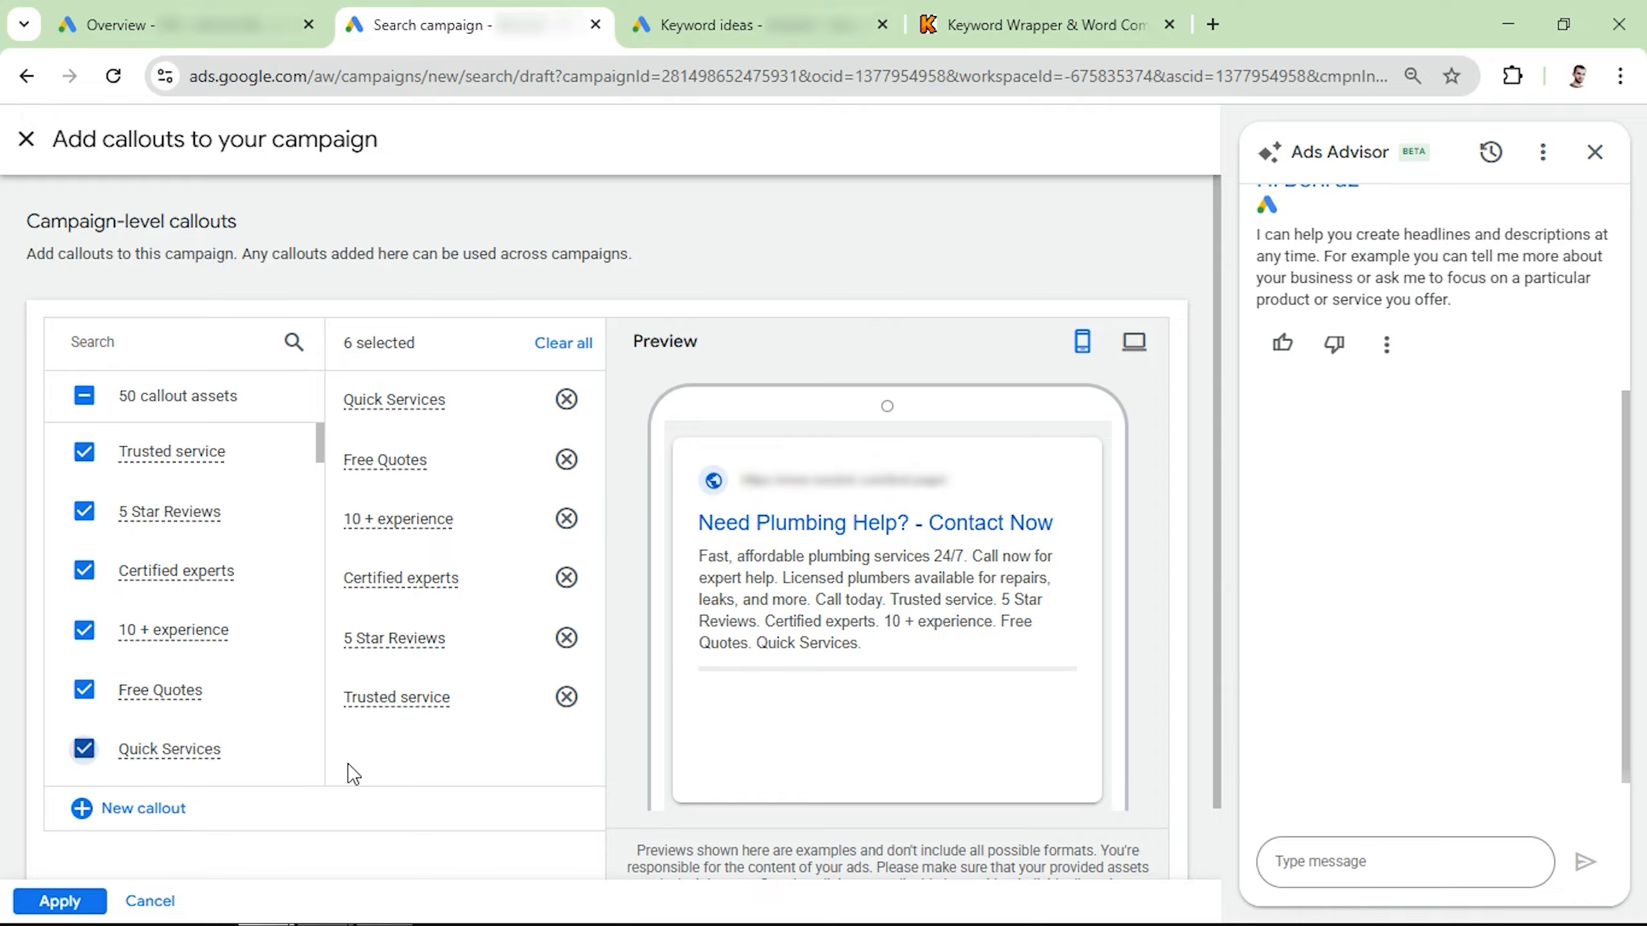
{"action": "left_click", "coordinate": [58, 901]}
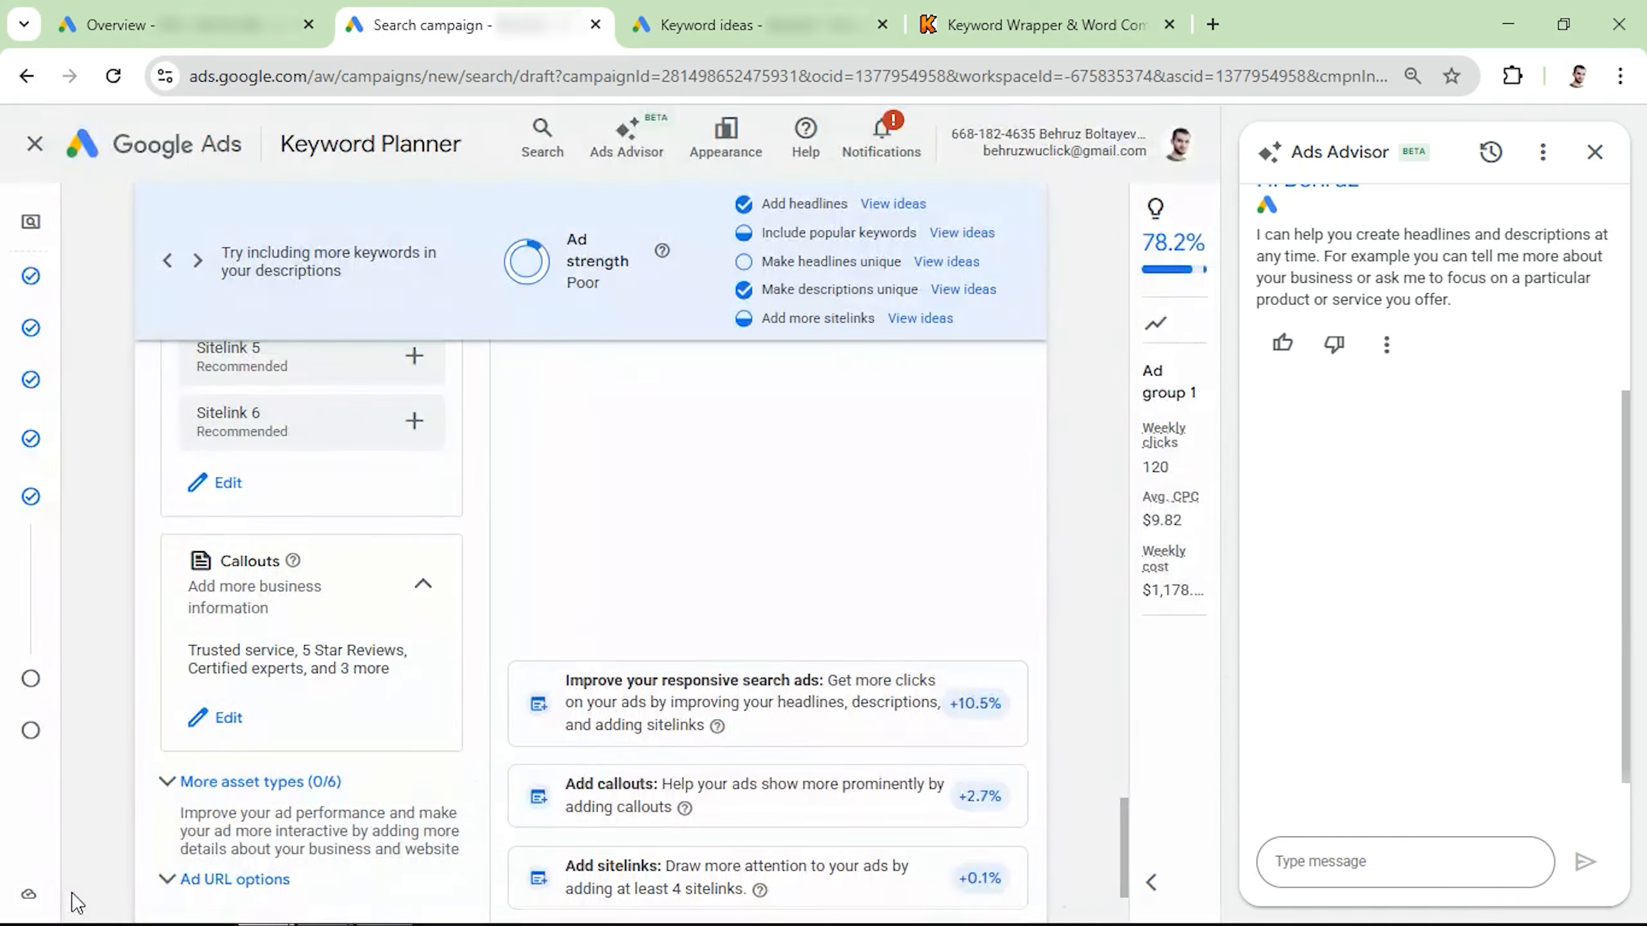
Step: Add a Types structured snippet with Drain Cleaning, Water Heater Repair, Leak Detection, Emergency Plumbing, Pipe Replacement and Sewer Line Repair
{"action": "left_click", "coordinate": [172, 781]}
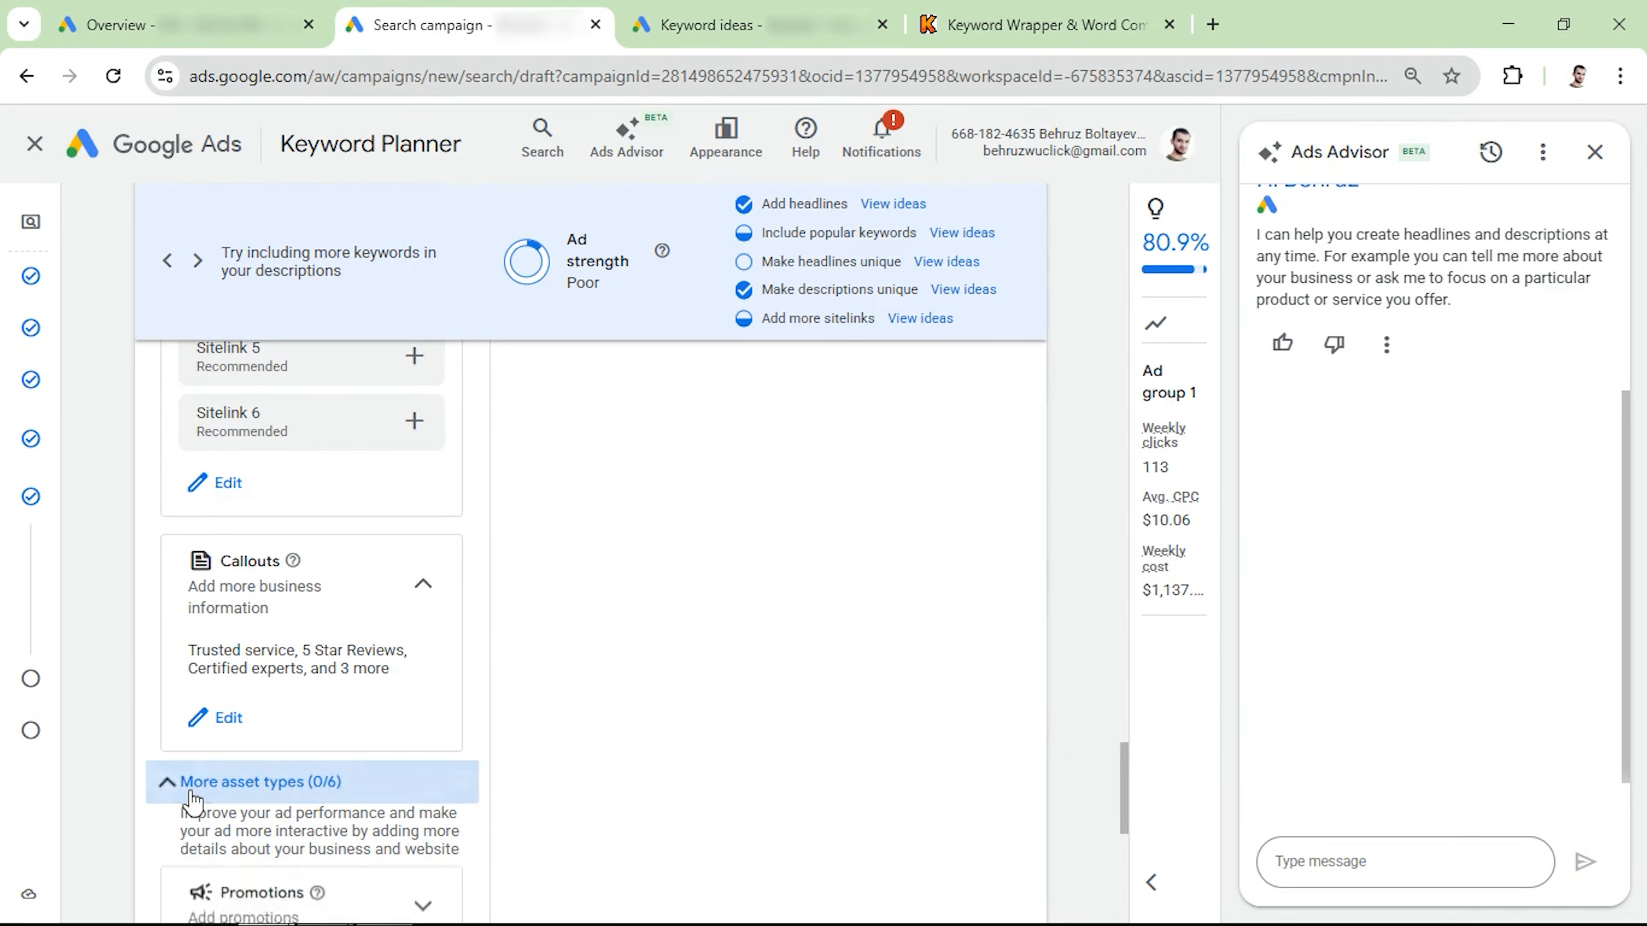
{"action": "scroll", "coordinate": [204, 772], "scroll_direction": "down", "scroll_amount": 3}
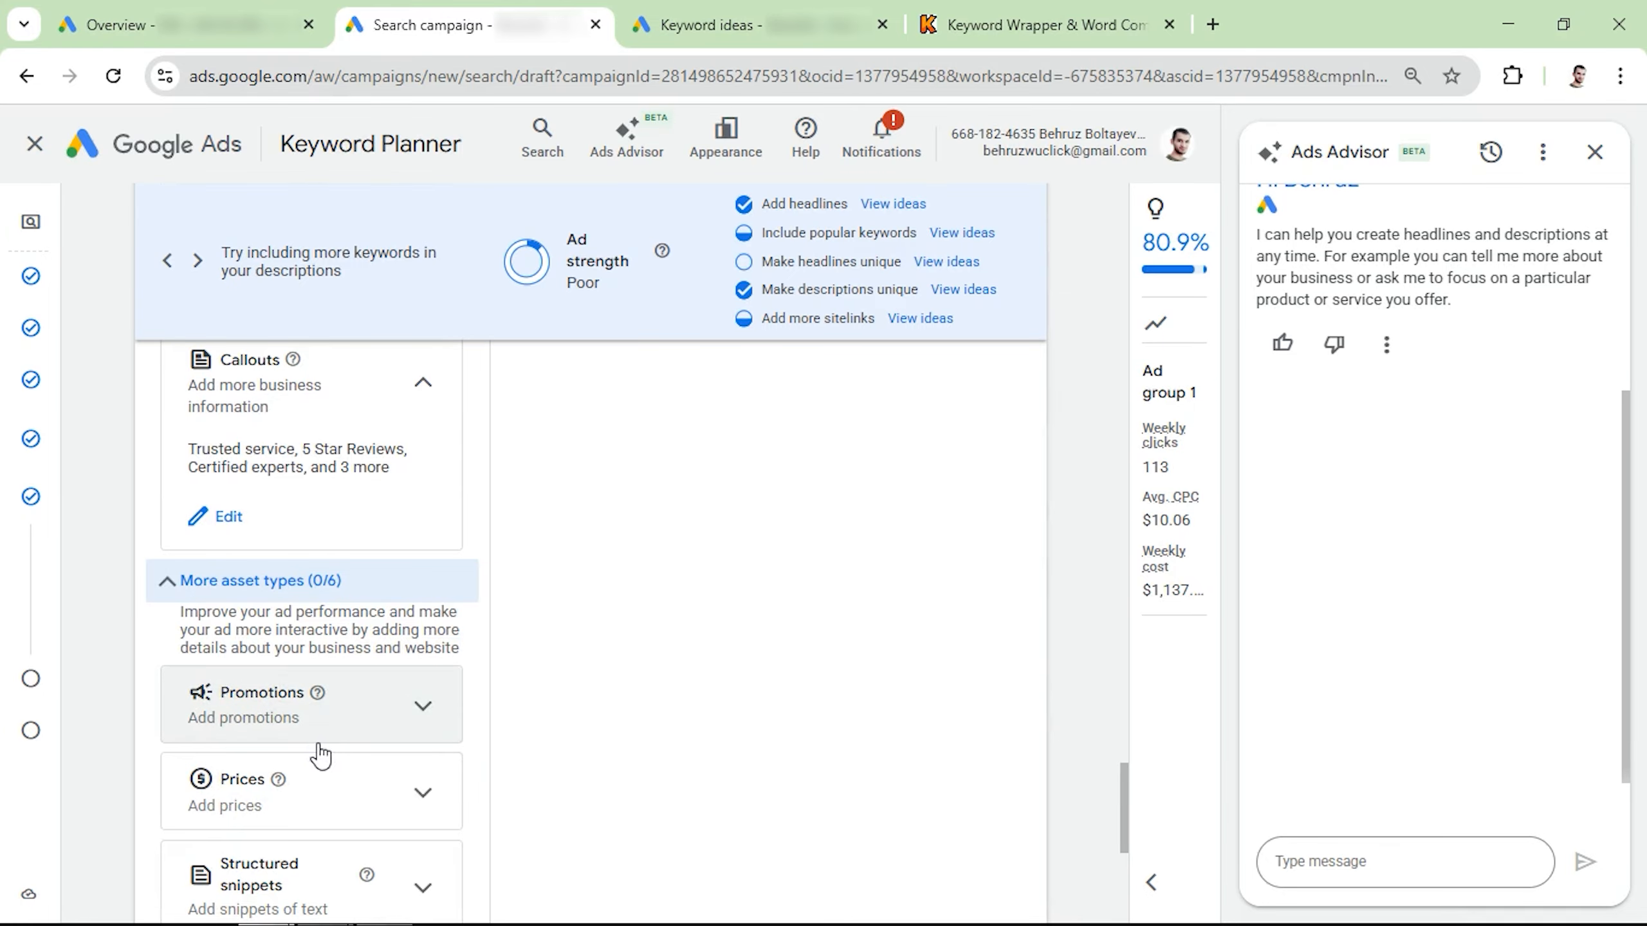
{"action": "scroll", "coordinate": [320, 754], "scroll_direction": "down", "scroll_amount": 2}
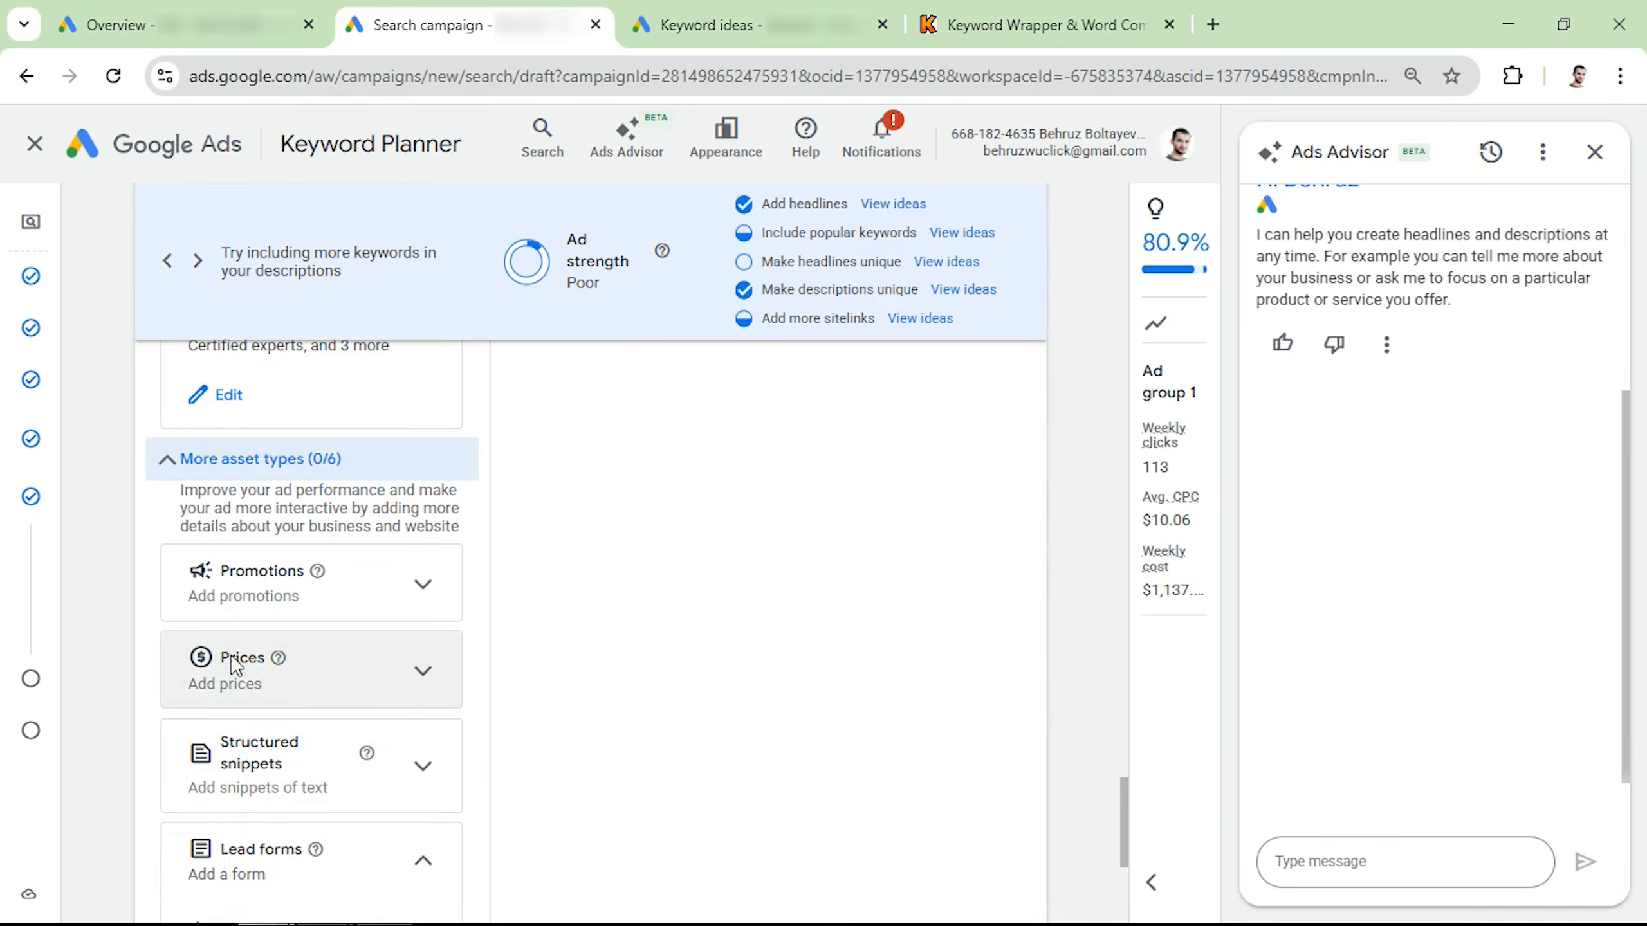
{"action": "left_click", "coordinate": [418, 768]}
{"action": "left_click", "coordinate": [285, 844]}
{"action": "left_click", "coordinate": [1154, 205]}
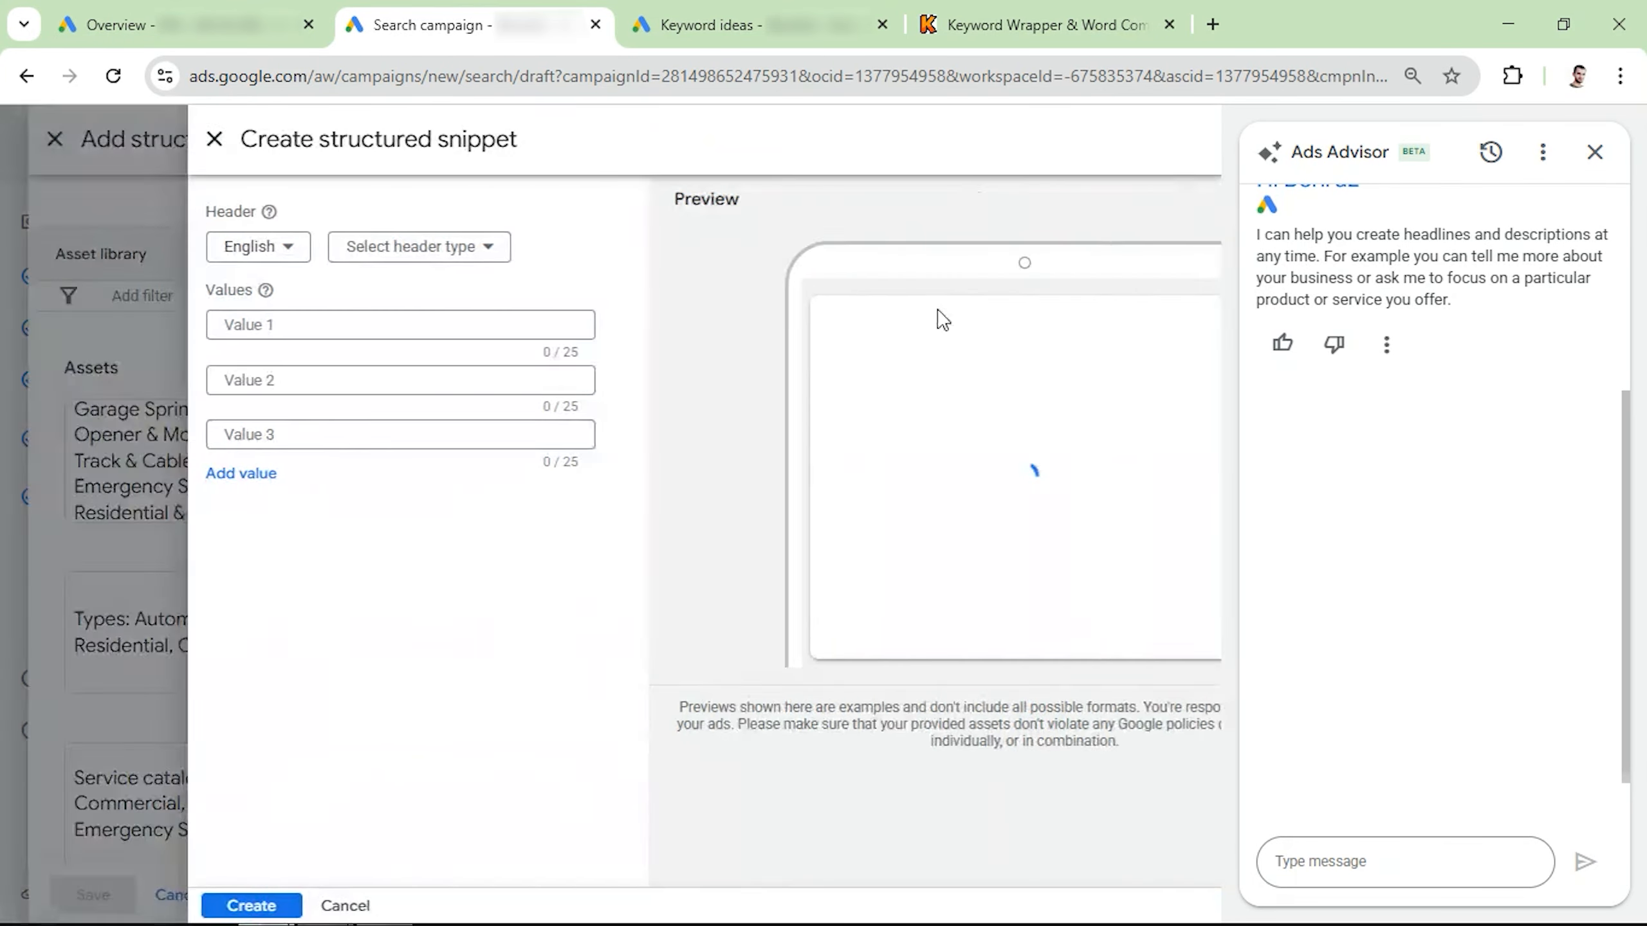
{"action": "left_click", "coordinate": [221, 246]}
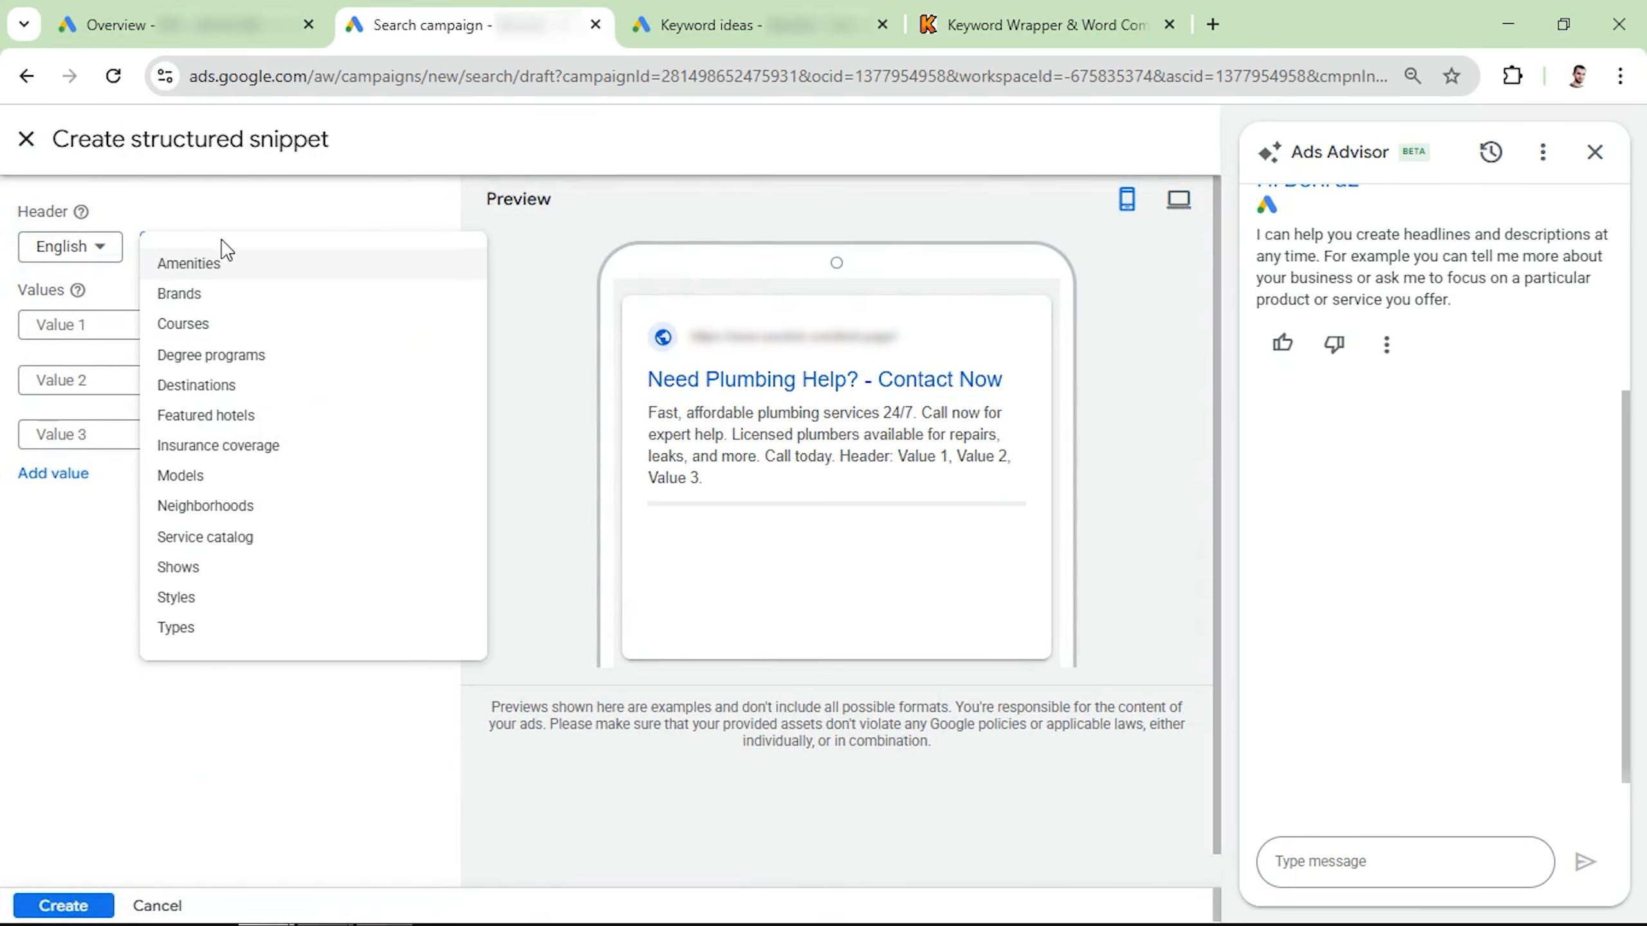
{"action": "left_click", "coordinate": [184, 628]}
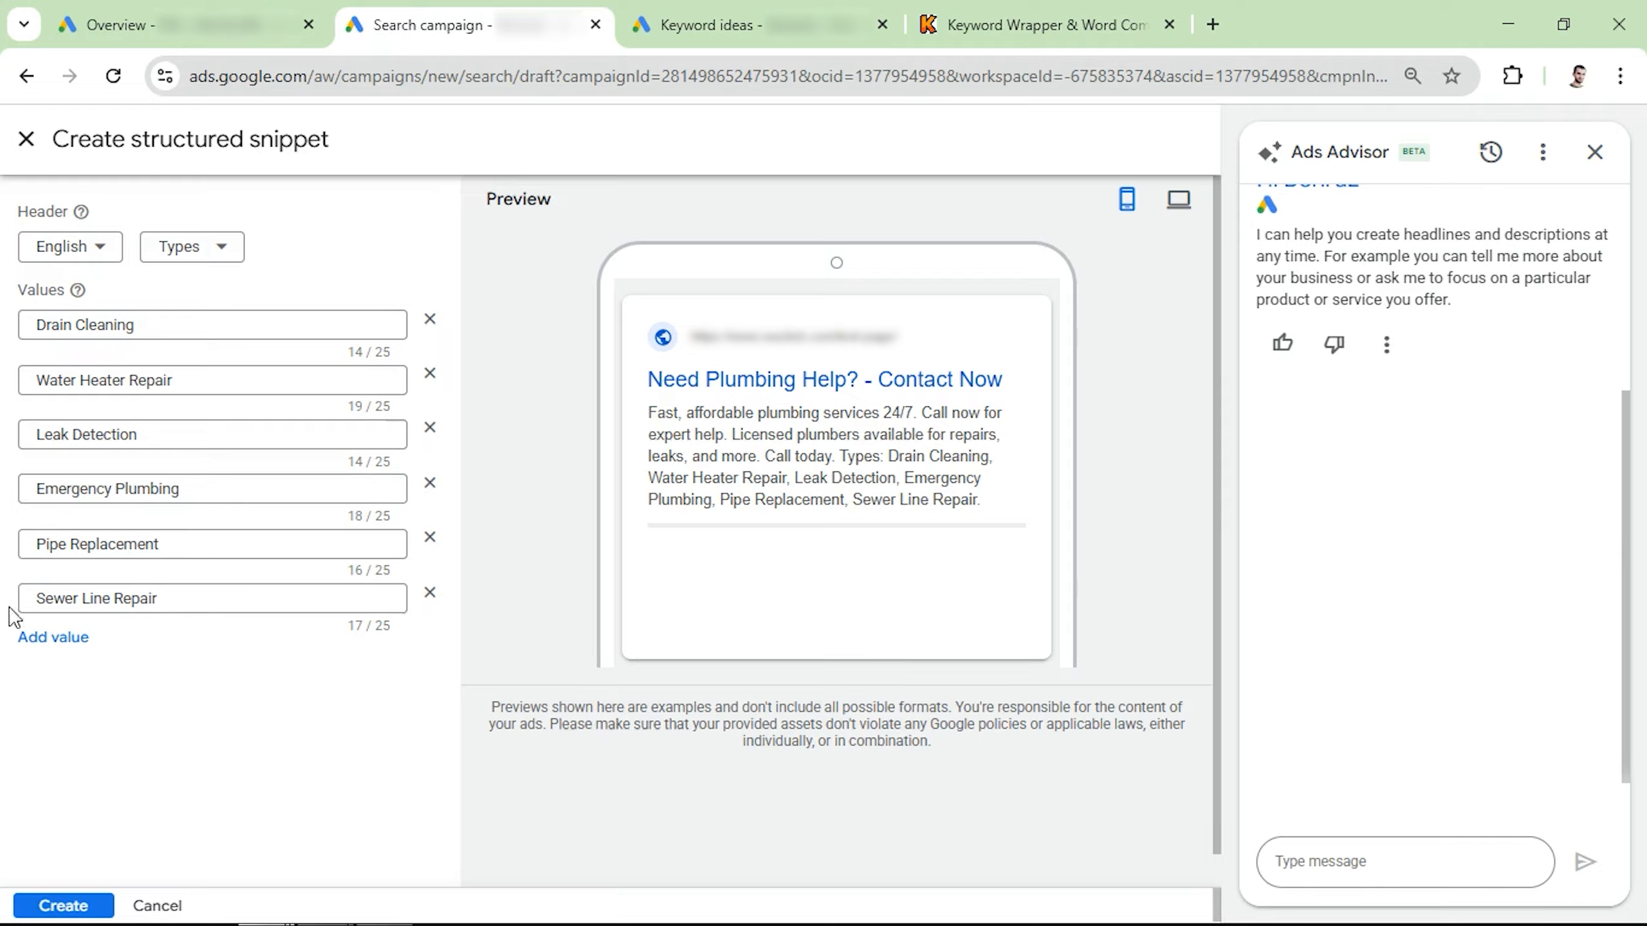
{"action": "left_click", "coordinate": [63, 905]}
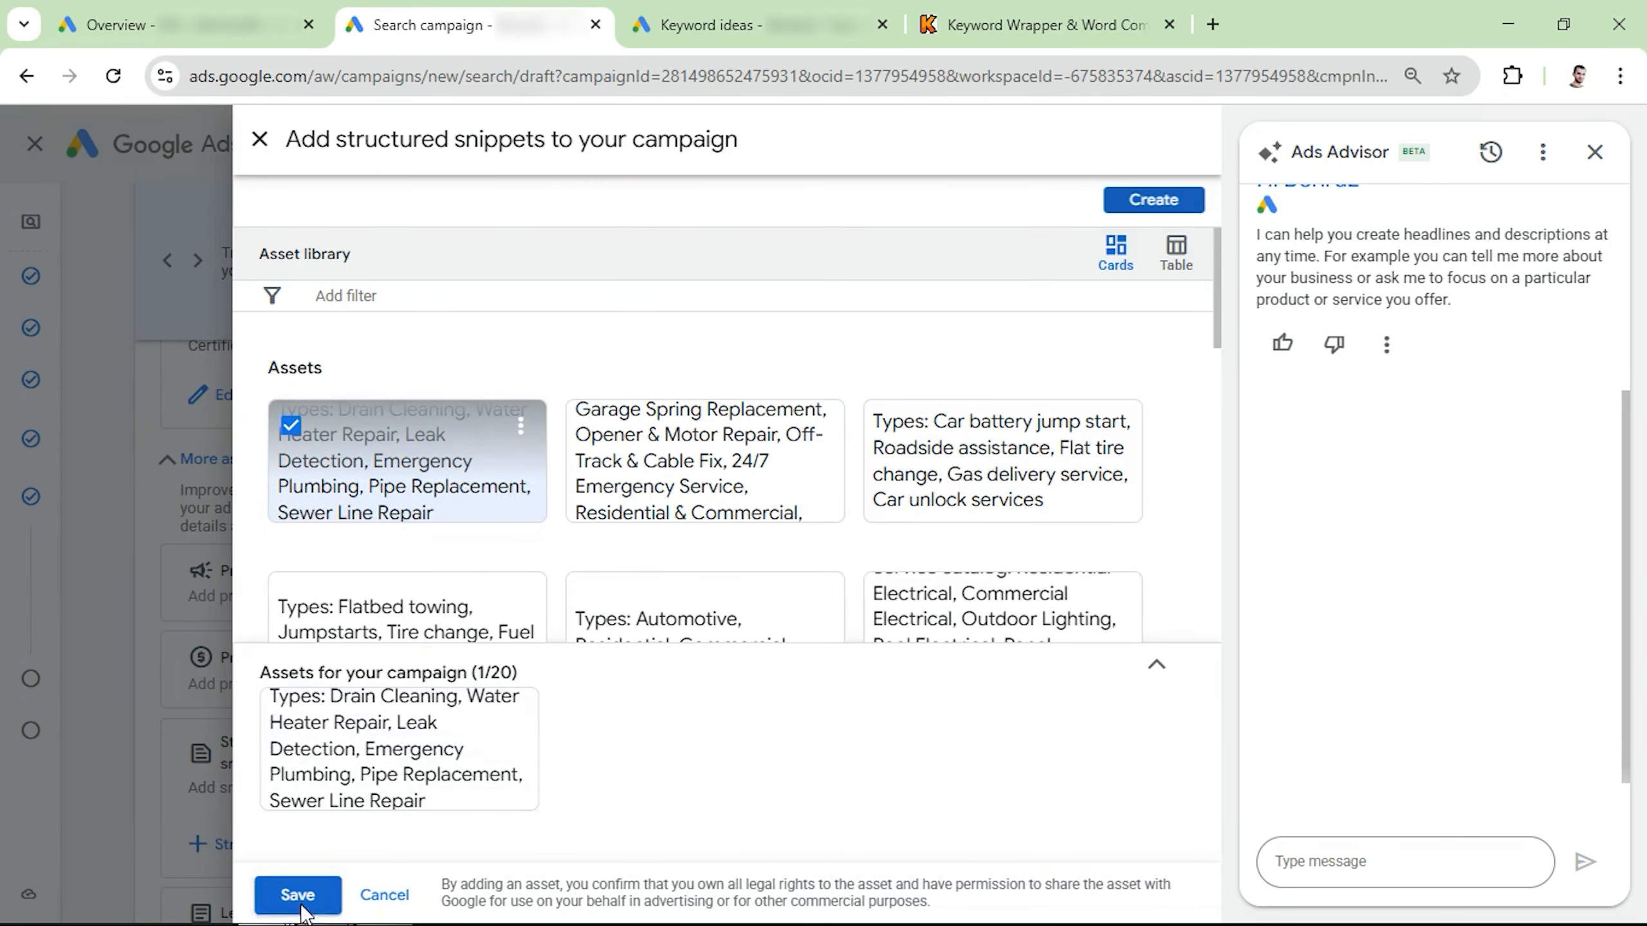
{"action": "left_click", "coordinate": [294, 897]}
Step: Proceed from the ad setup to the budget settings and set a custom average daily budget of $100.00
{"action": "scroll", "coordinate": [375, 642], "scroll_direction": "down", "scroll_amount": 3}
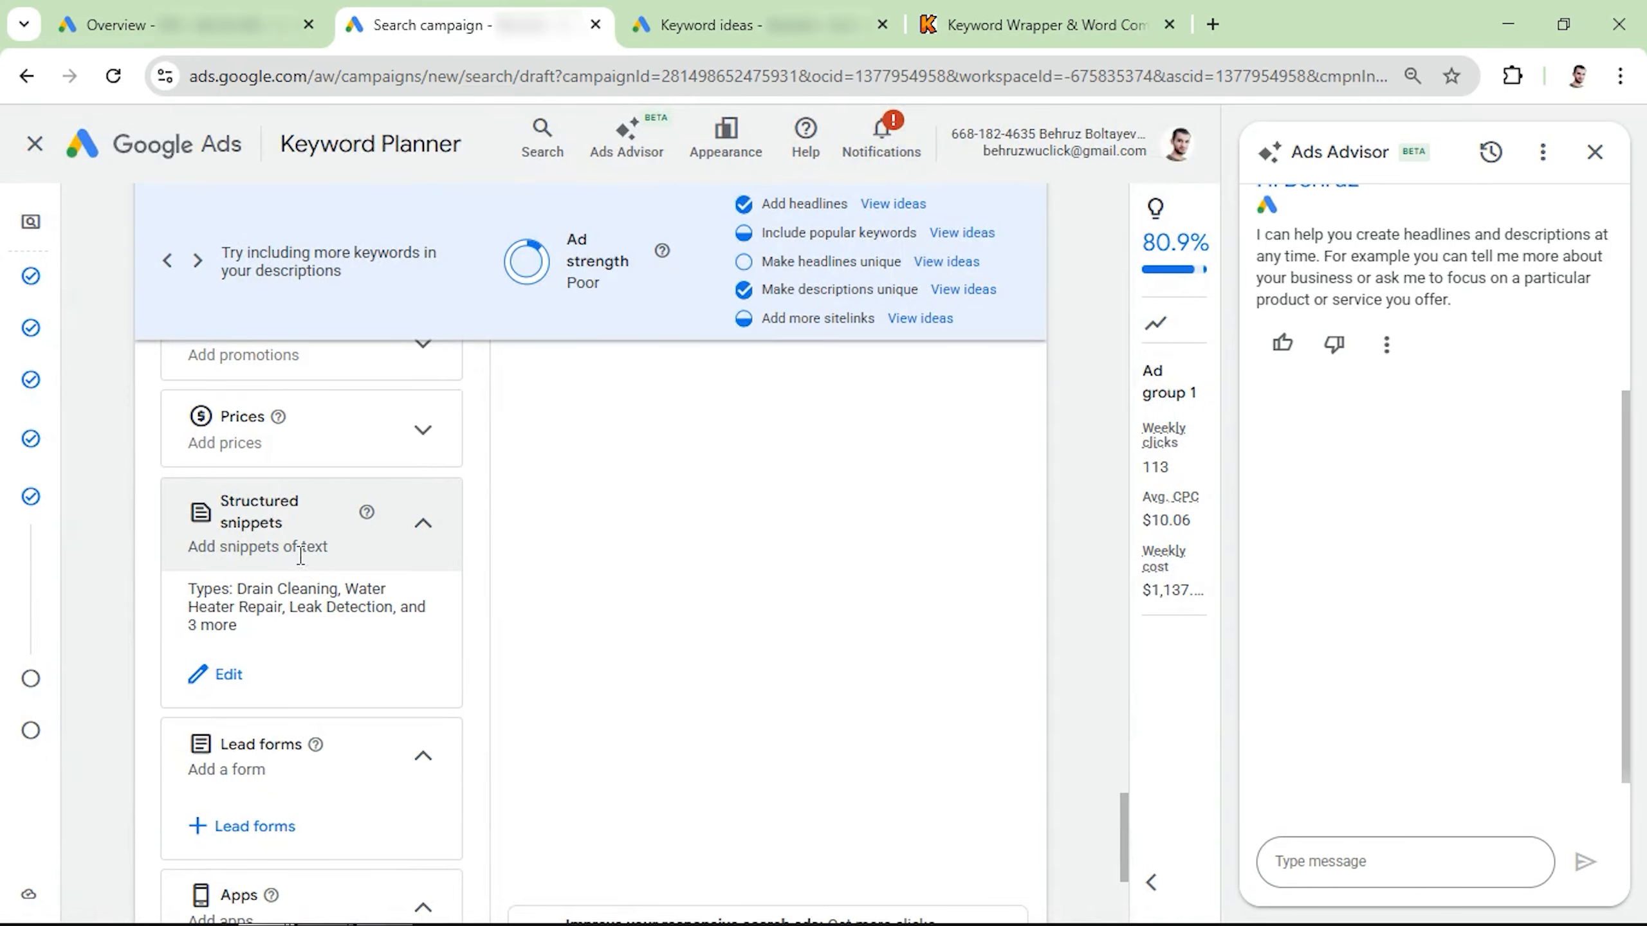
{"action": "scroll", "coordinate": [300, 555], "scroll_direction": "down", "scroll_amount": 2}
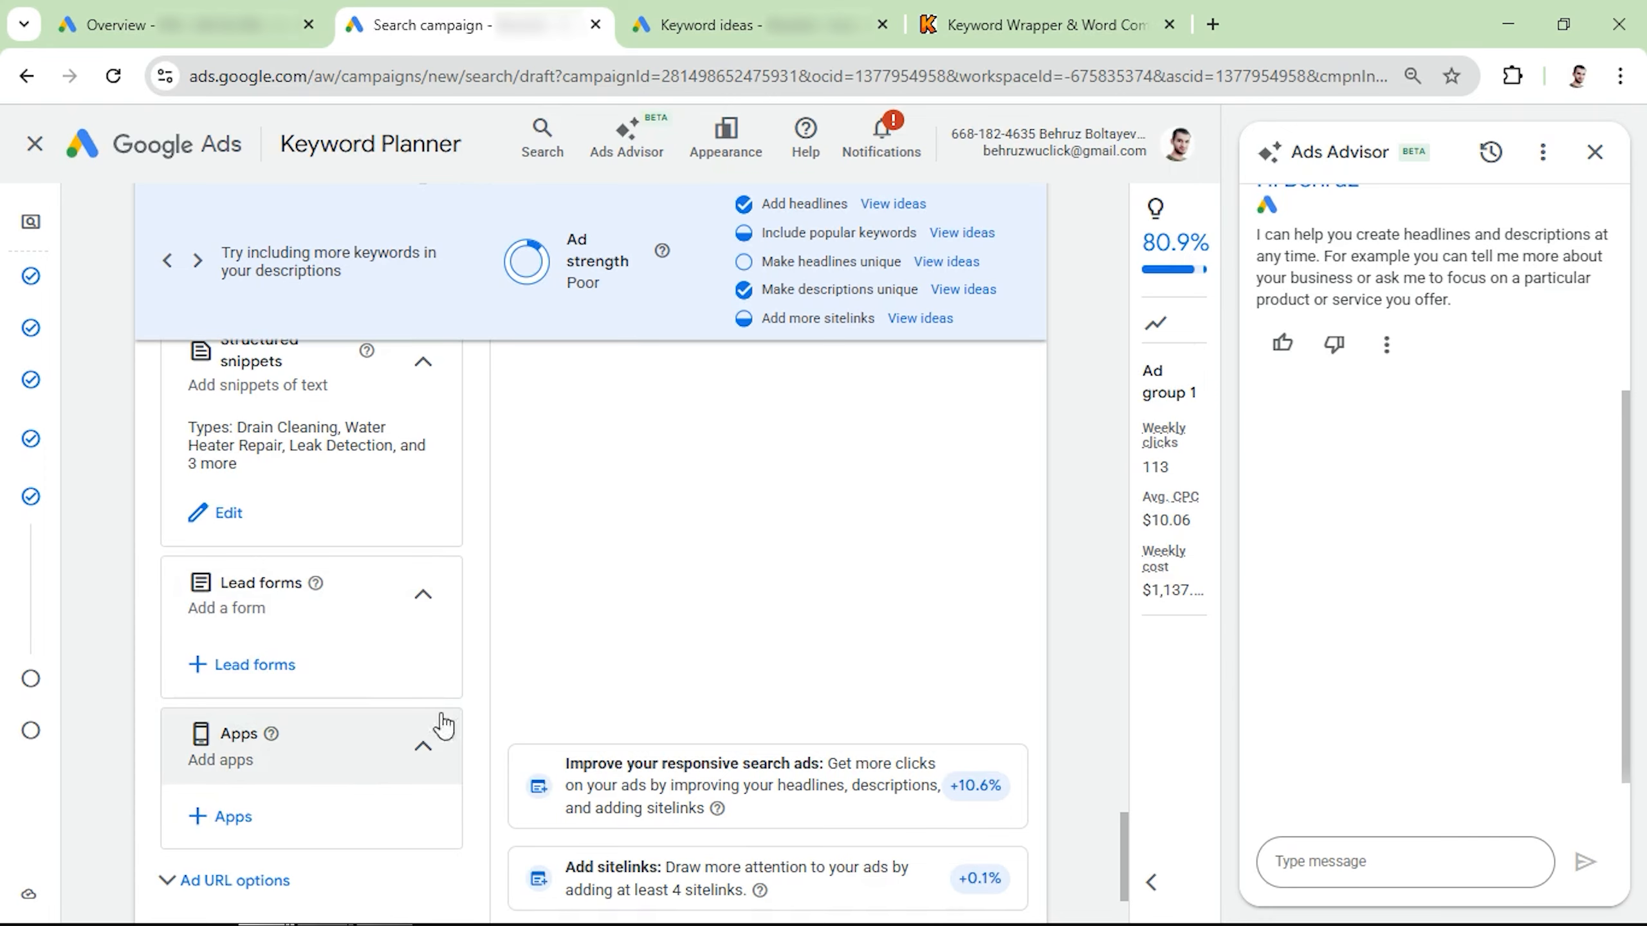
{"action": "scroll", "coordinate": [639, 607], "scroll_direction": "down", "scroll_amount": 2}
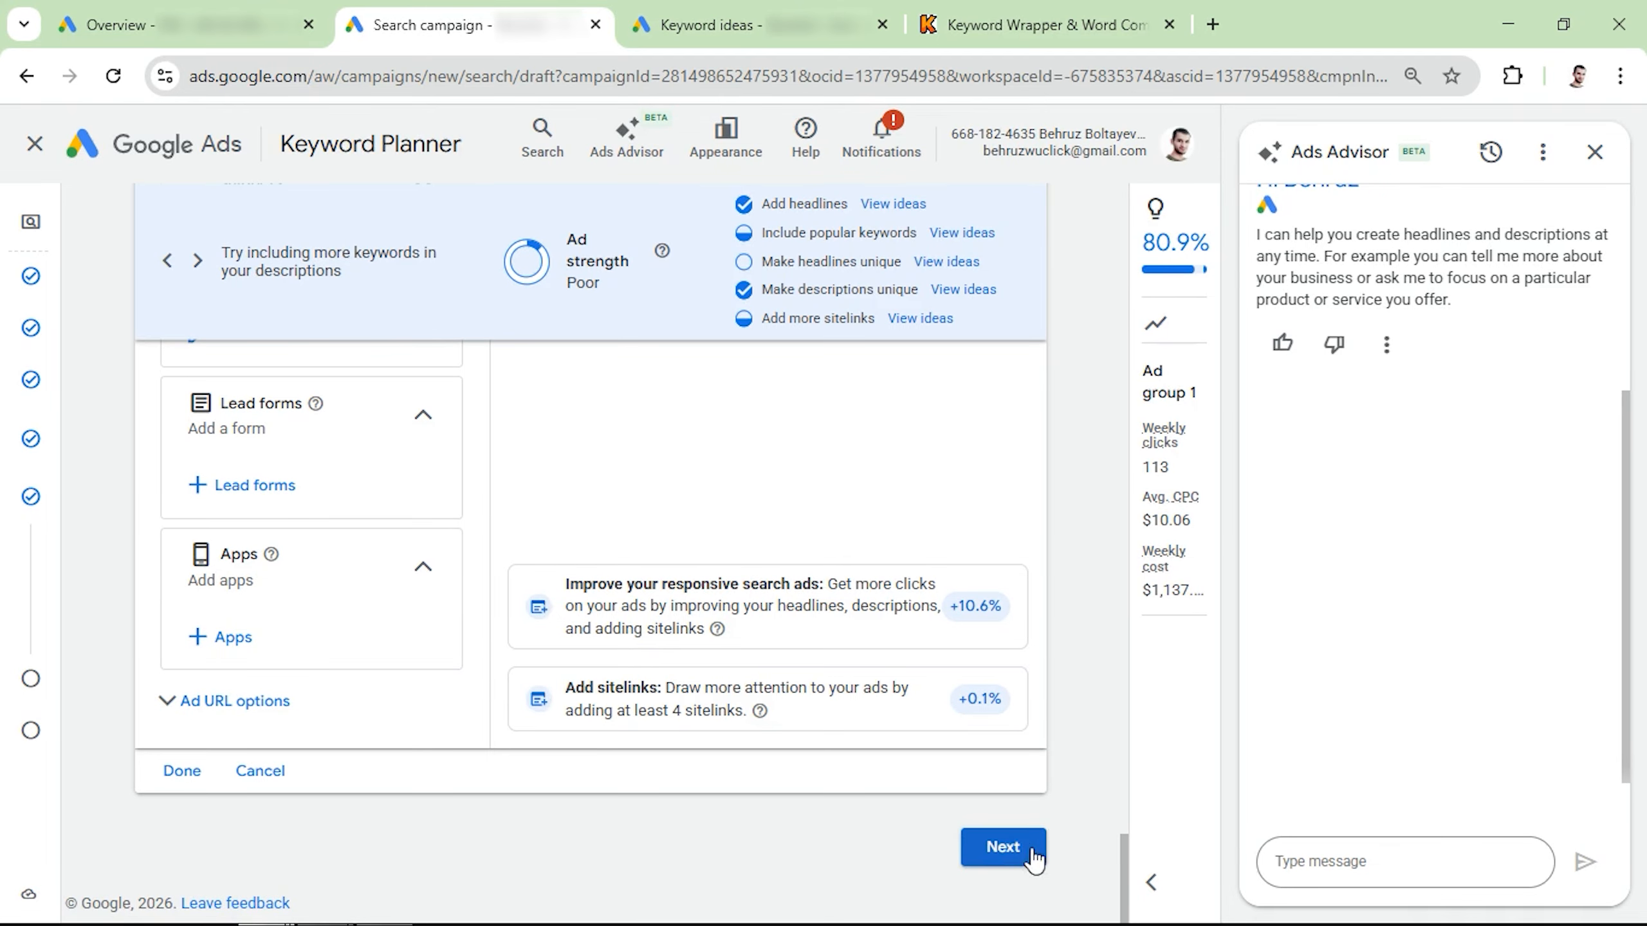
{"action": "left_click", "coordinate": [1003, 847]}
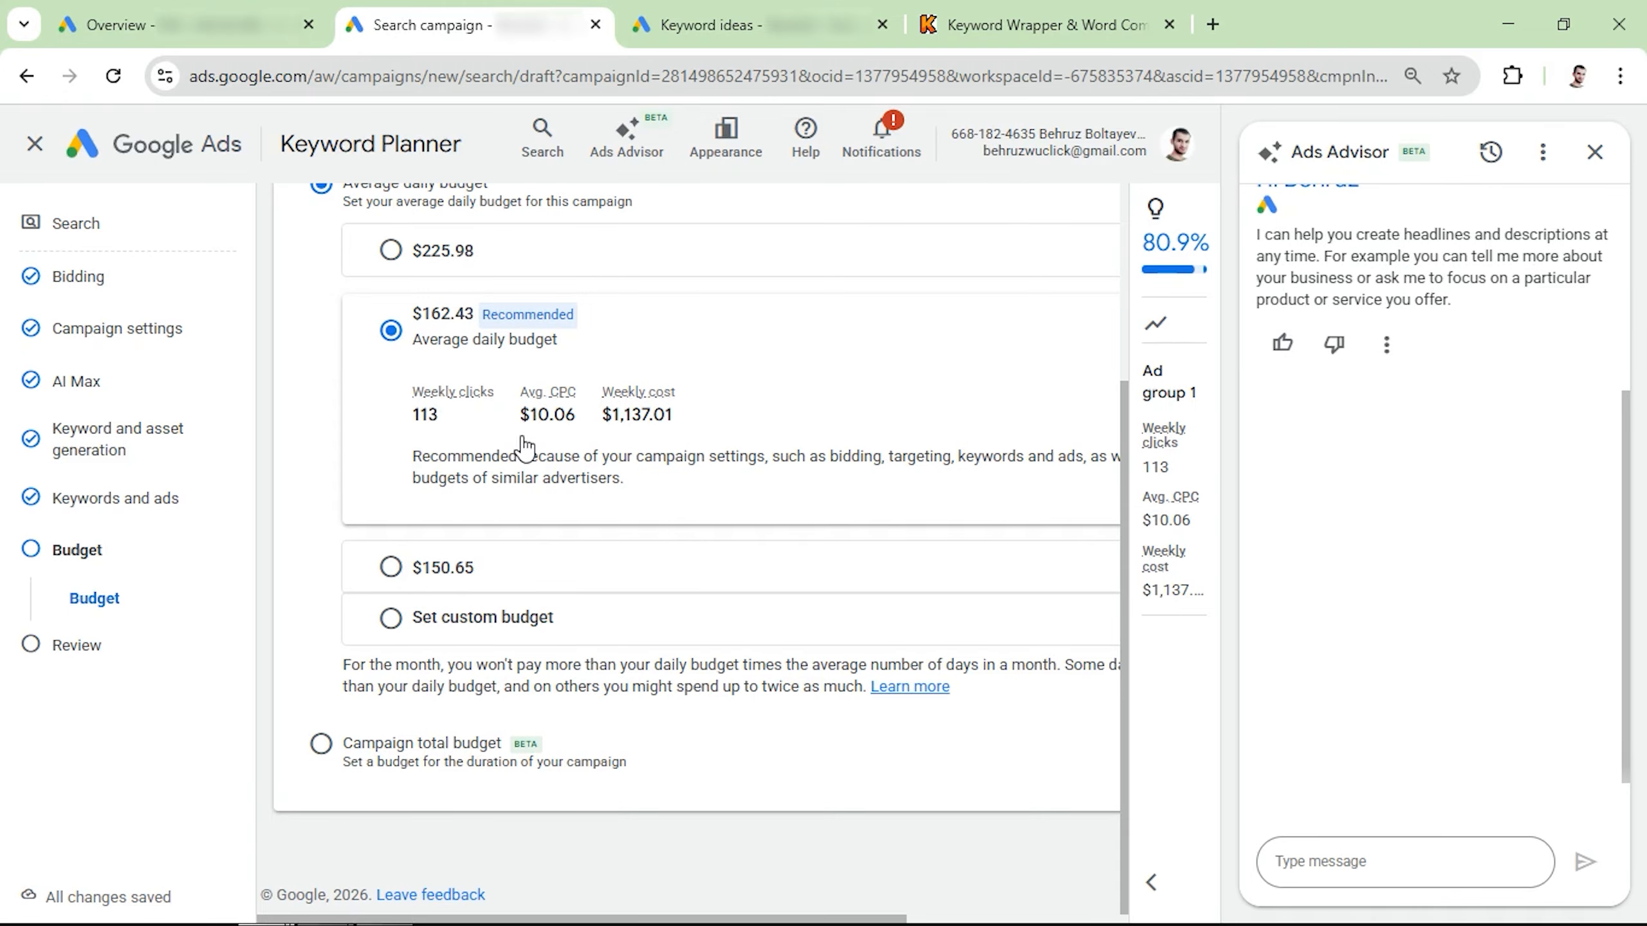
{"action": "left_click", "coordinate": [392, 620]}
{"action": "left_click", "coordinate": [529, 526]}
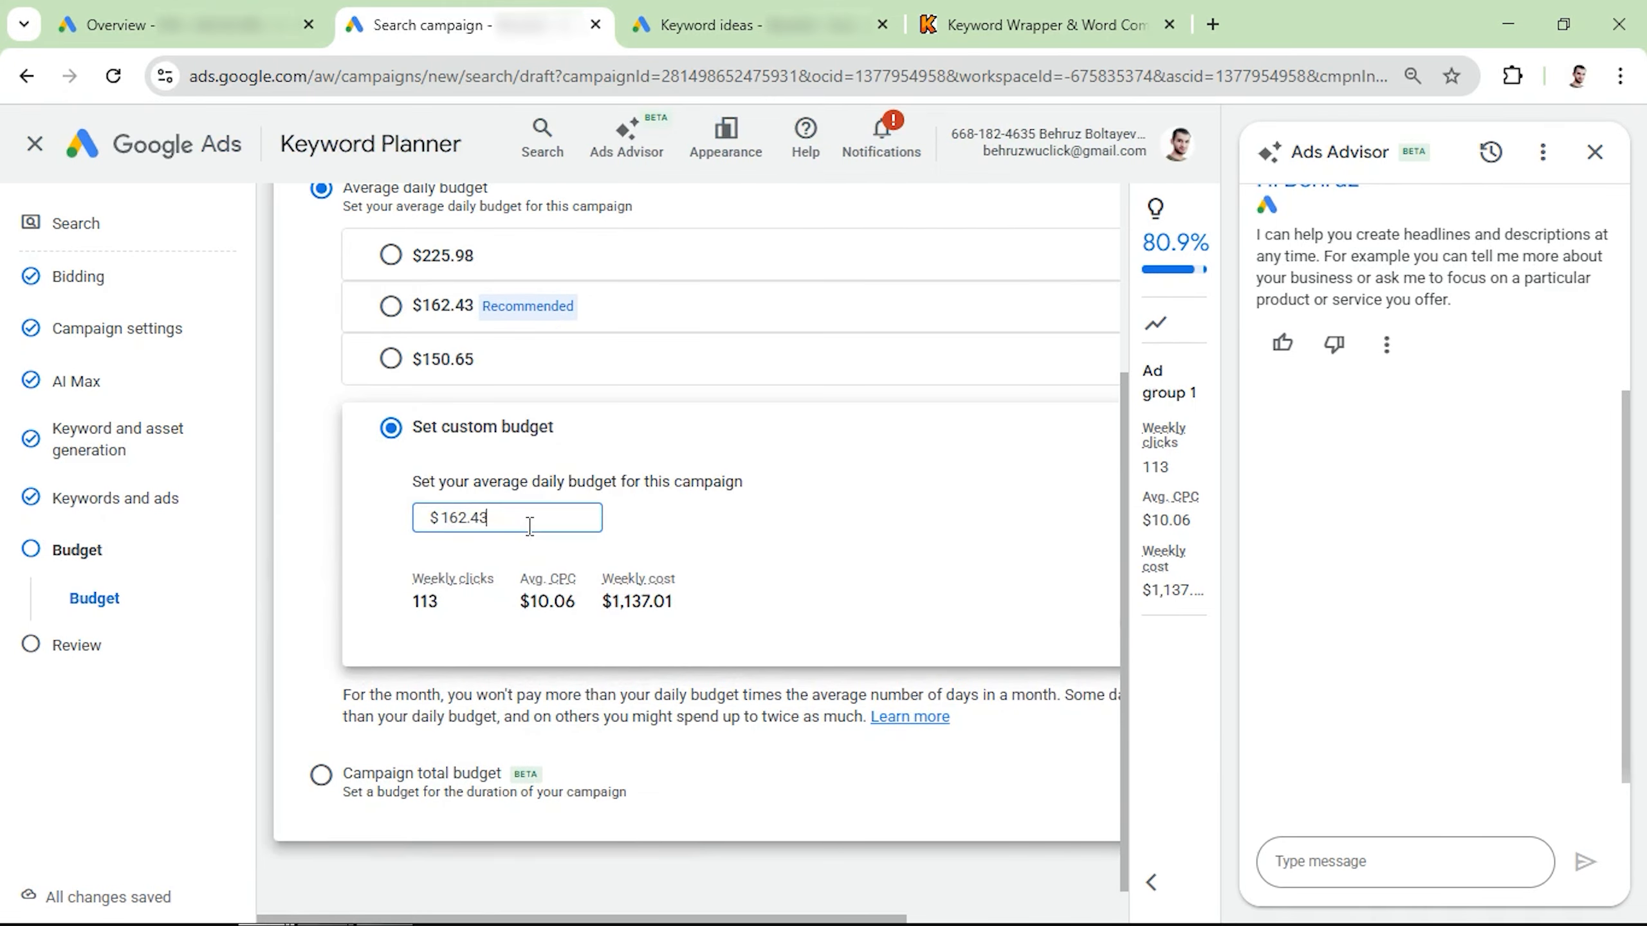
{"action": "key", "text": "ctrl+a"}
{"action": "type", "text": "10"}
{"action": "left_click", "coordinate": [372, 559]}
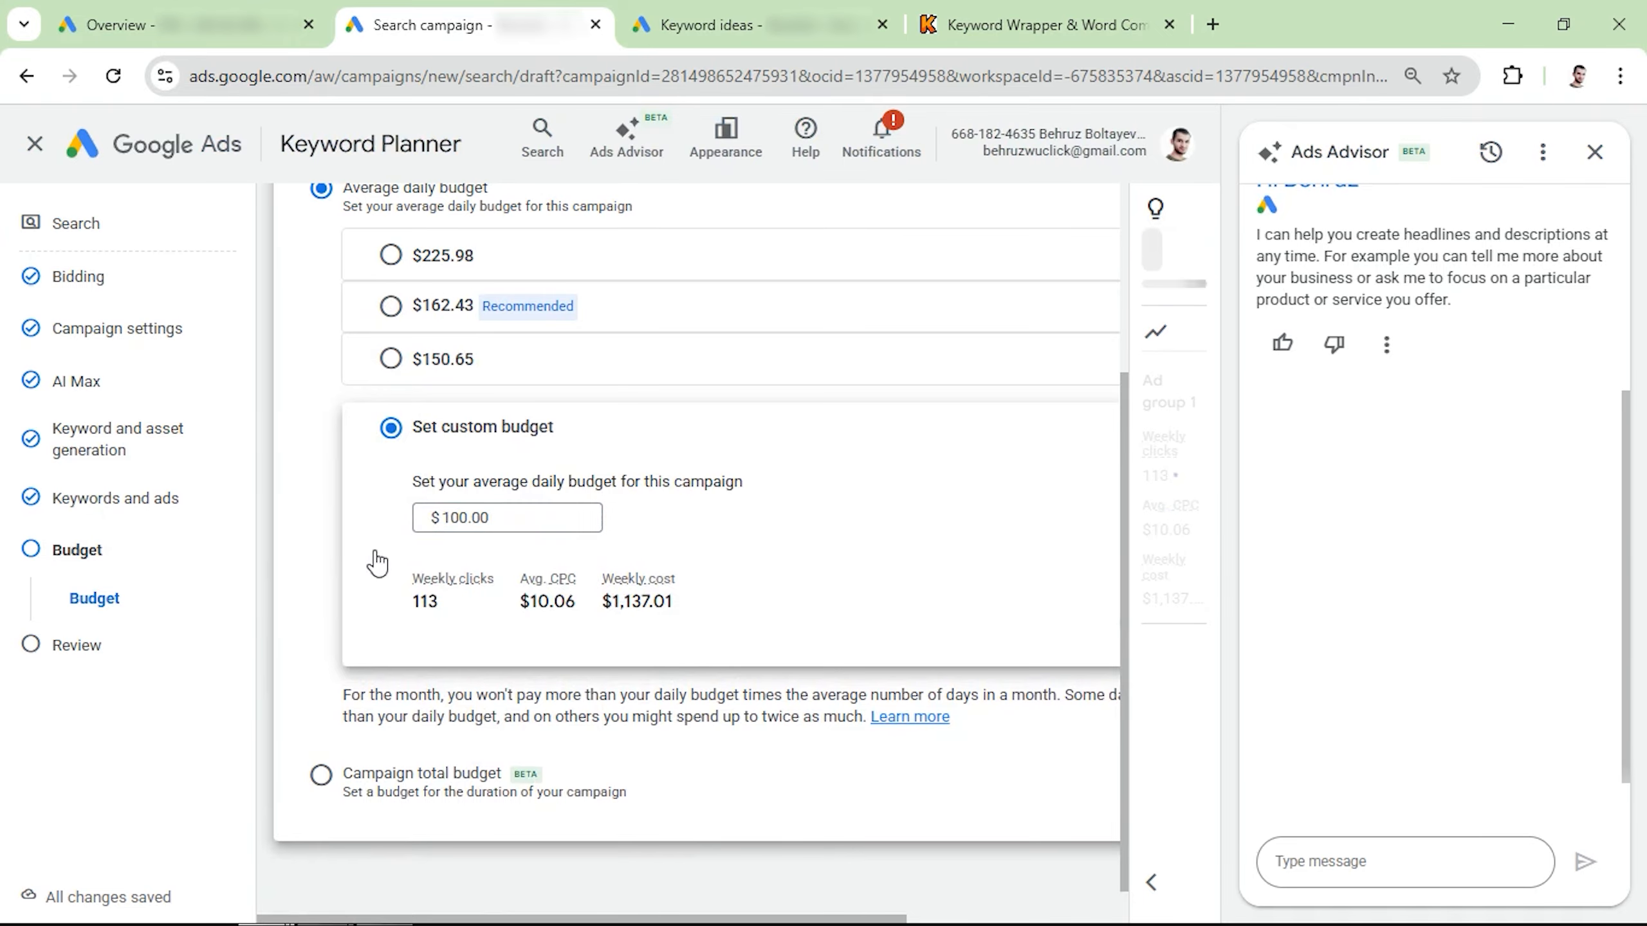
Step: Close the Ads Advisor, check the campaign summary on the review page and publish the campaign
{"action": "scroll", "coordinate": [415, 519], "scroll_direction": "down", "scroll_amount": 2}
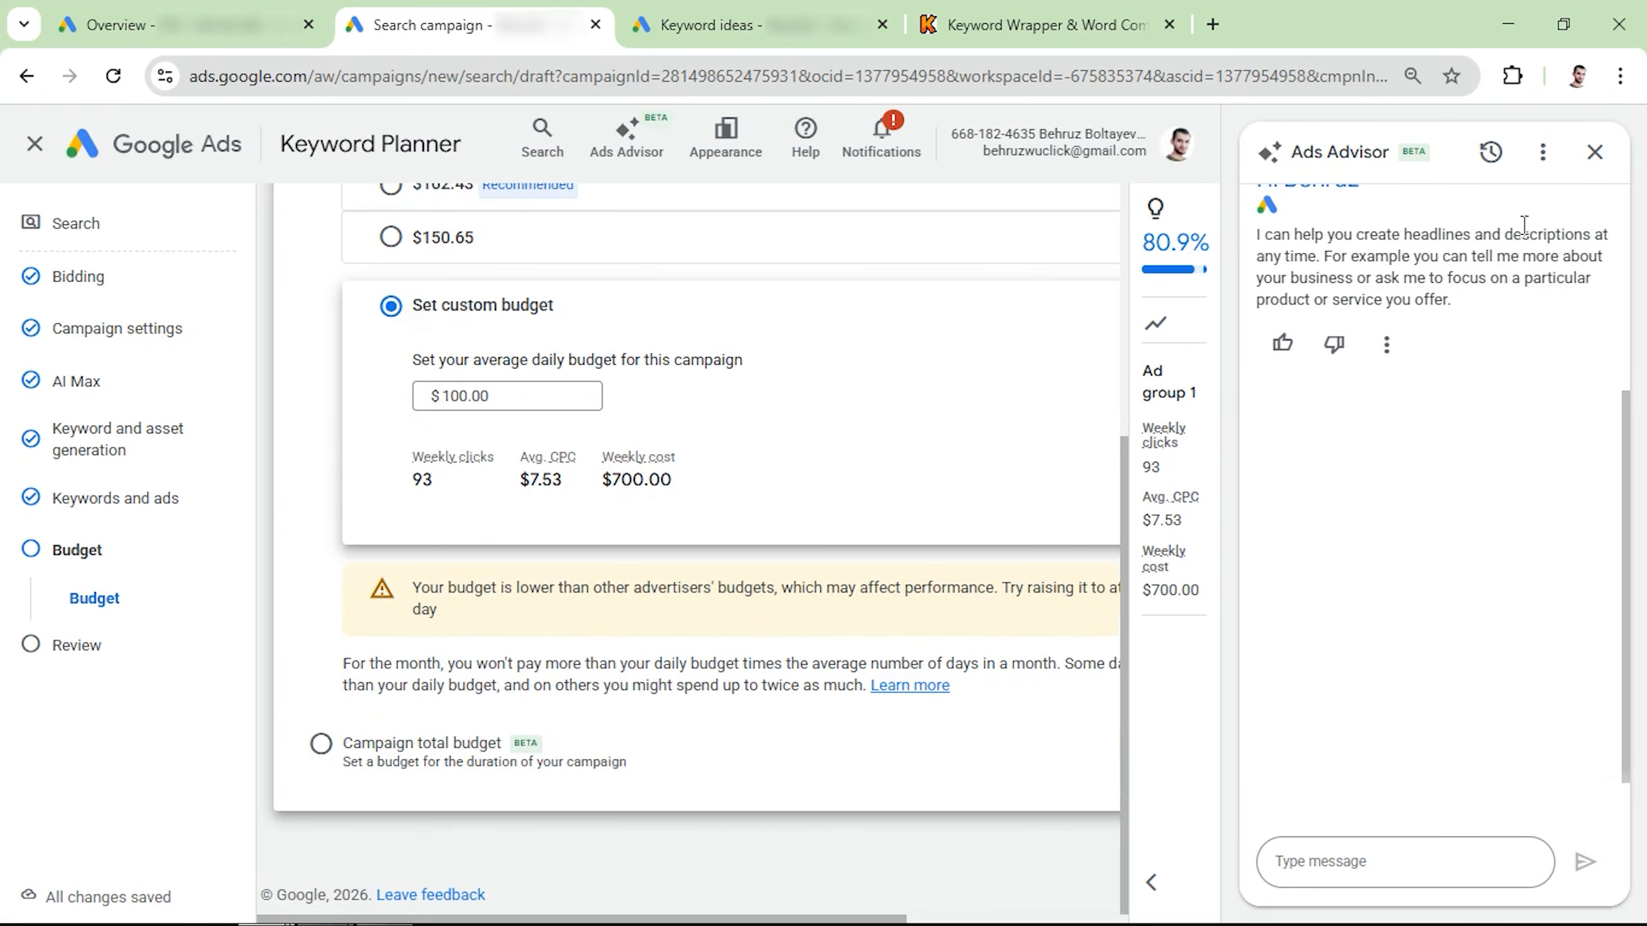
{"action": "left_click", "coordinate": [1594, 152]}
{"action": "left_click", "coordinate": [1208, 866]}
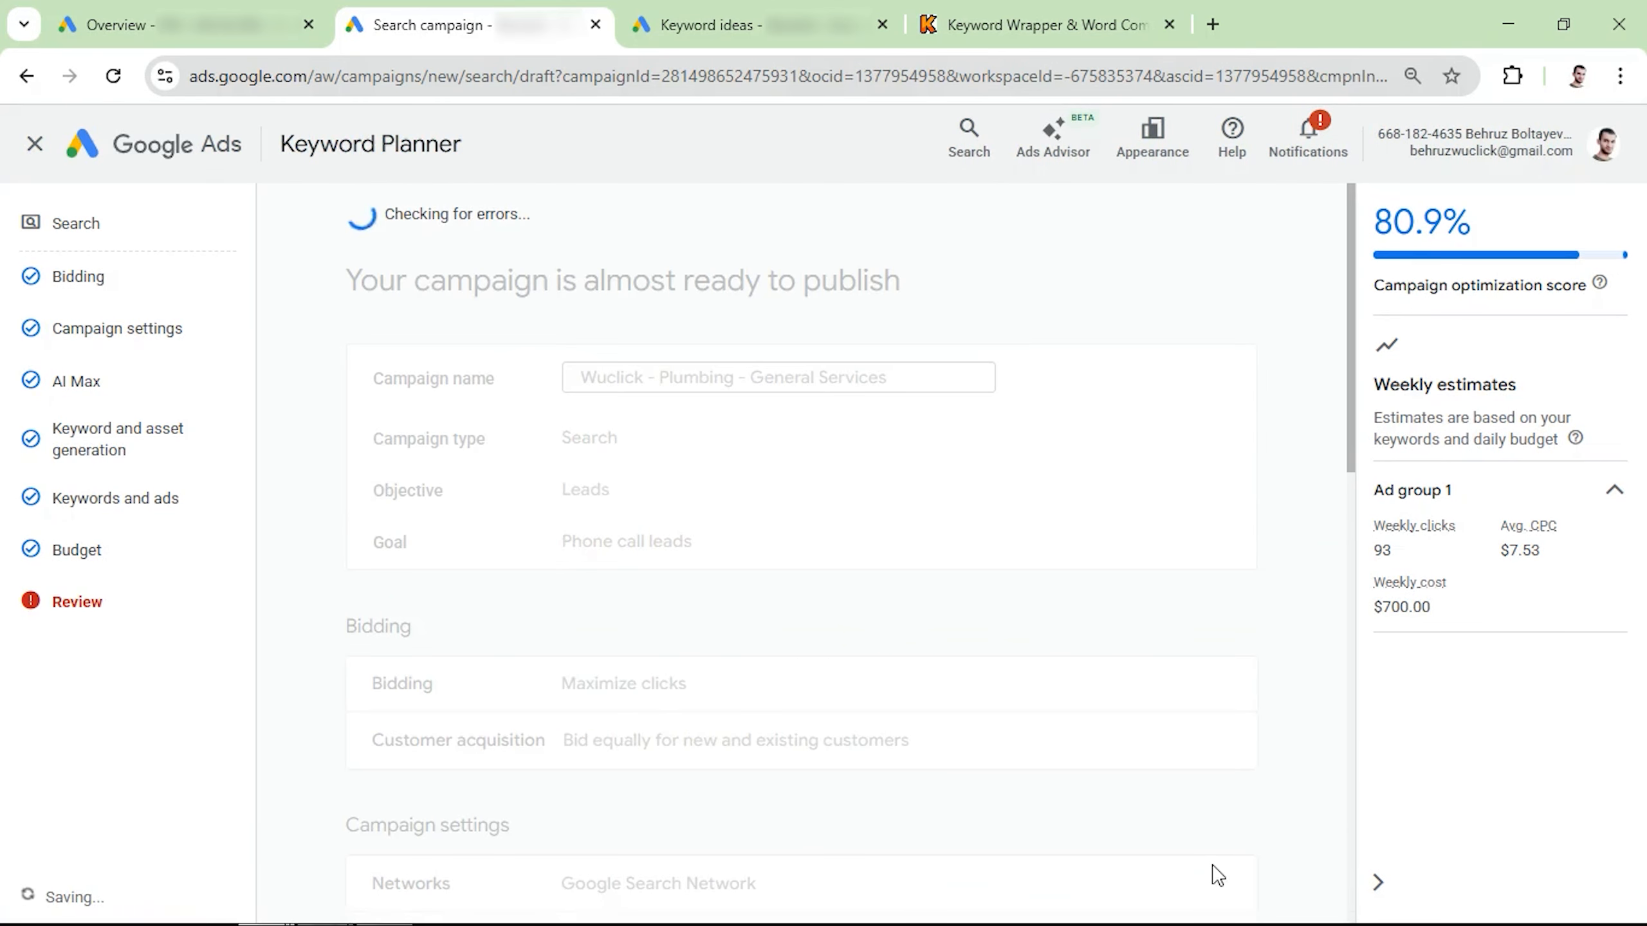
{"action": "scroll", "coordinate": [680, 405], "scroll_direction": "down", "scroll_amount": 8}
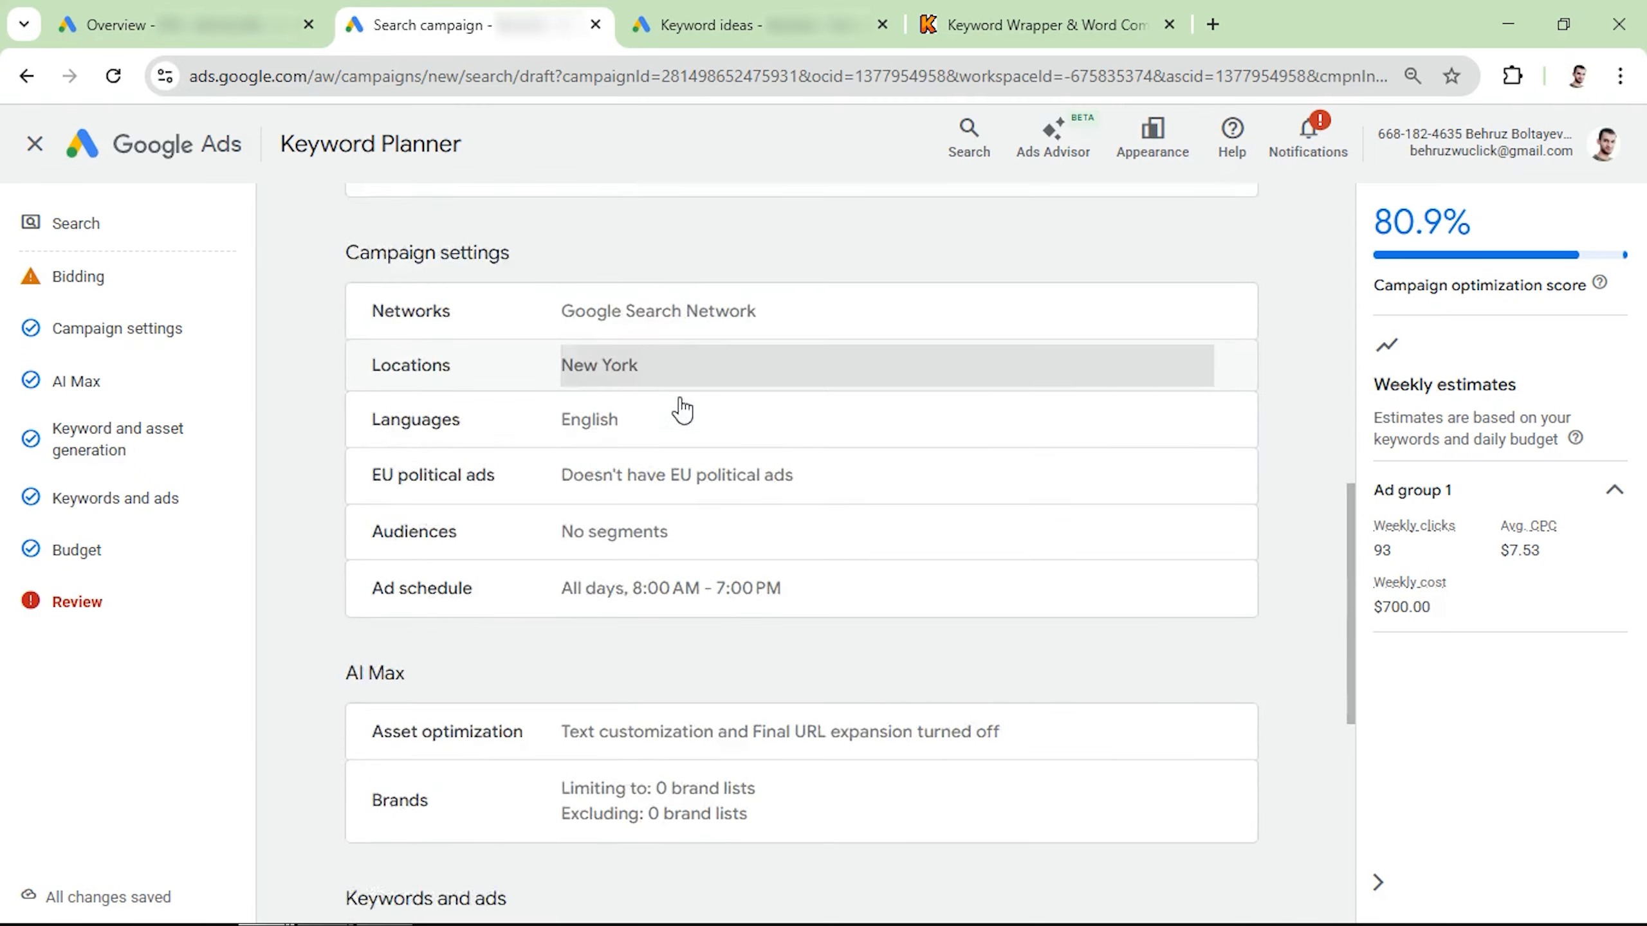
{"action": "scroll", "coordinate": [682, 409], "scroll_direction": "down", "scroll_amount": 8}
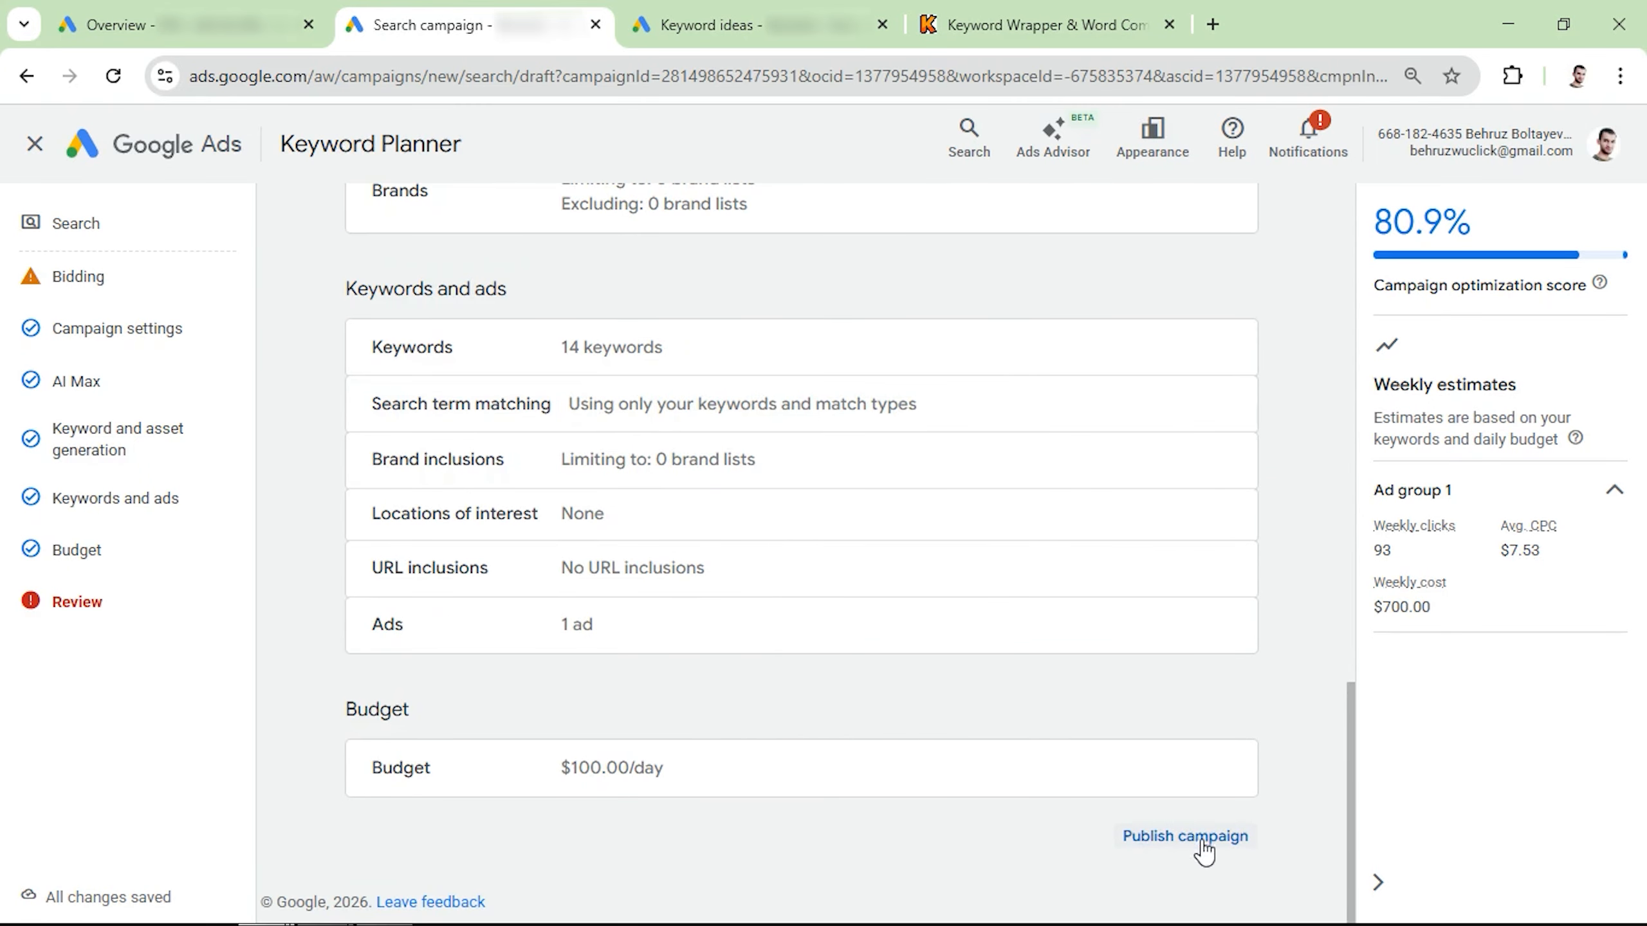
{"action": "left_click", "coordinate": [1201, 840]}
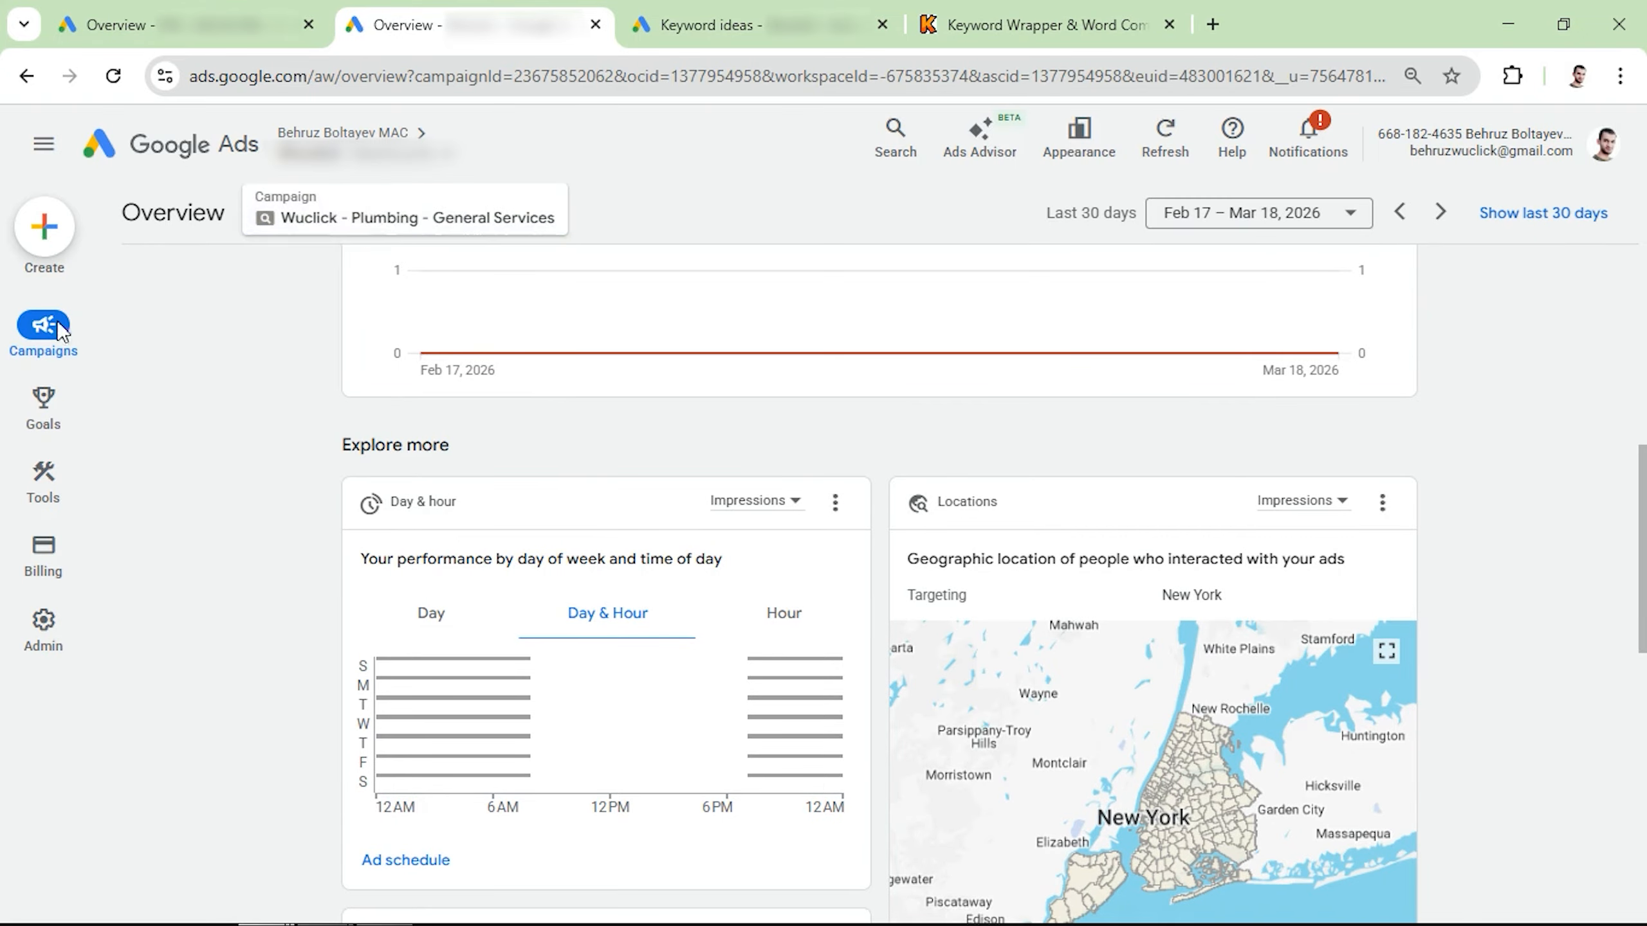
Step: Open the campaigns list and pause the Wuclick - Plumbing - General Services campaign
{"action": "mouse_move", "coordinate": [62, 333]}
{"action": "left_click", "coordinate": [194, 344]}
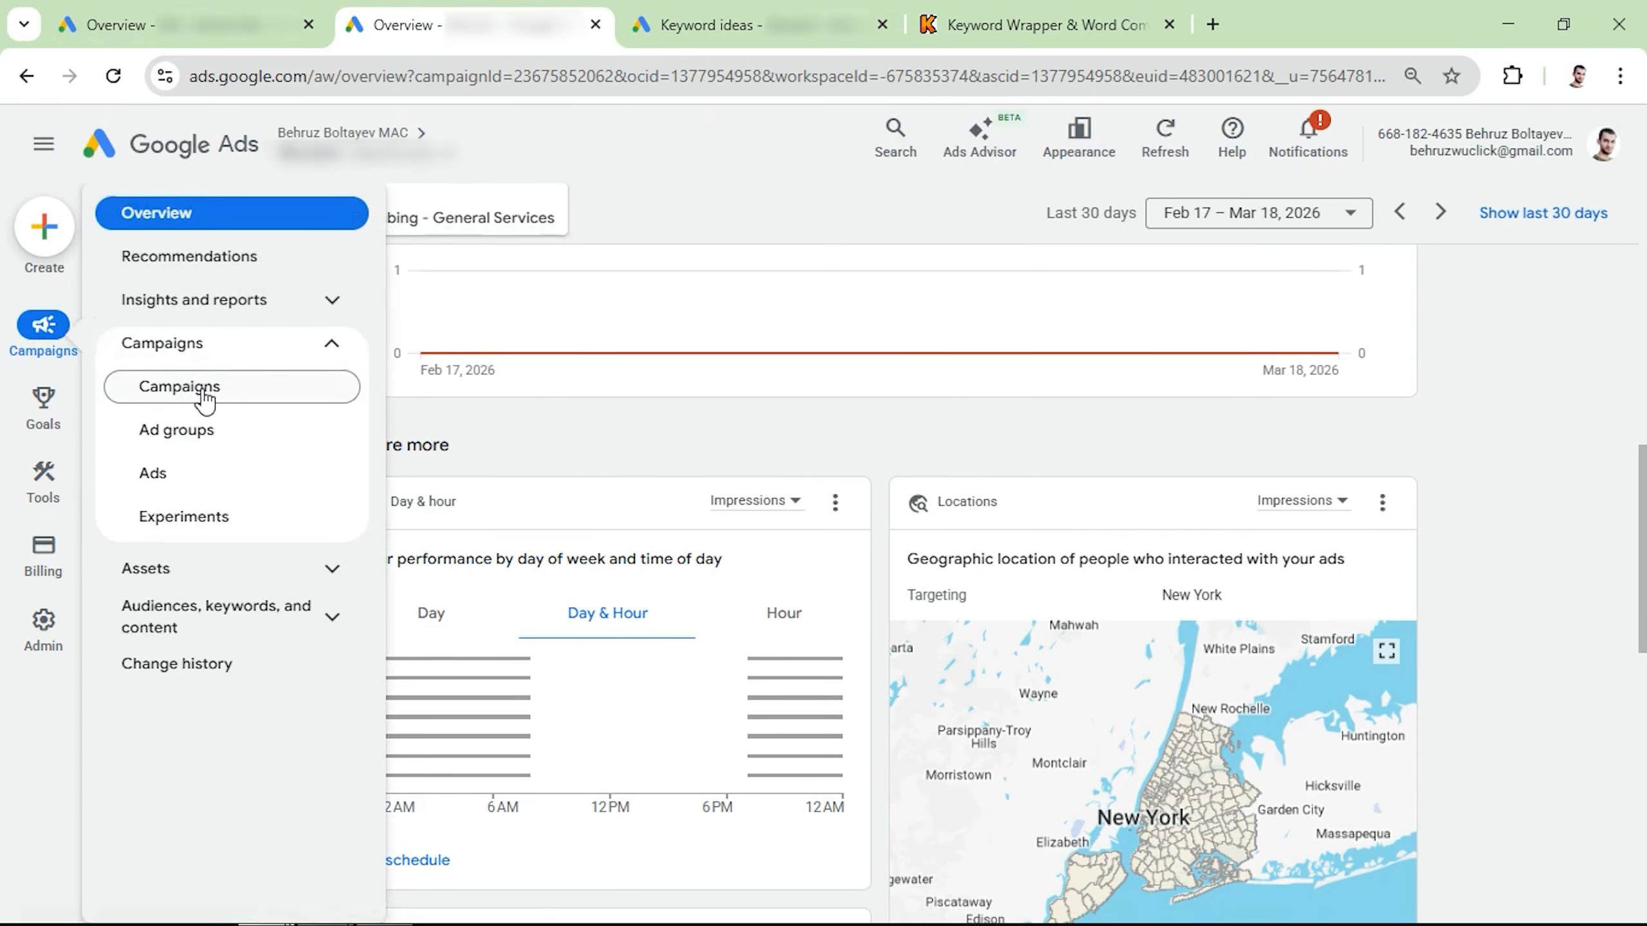
{"action": "left_click", "coordinate": [201, 389]}
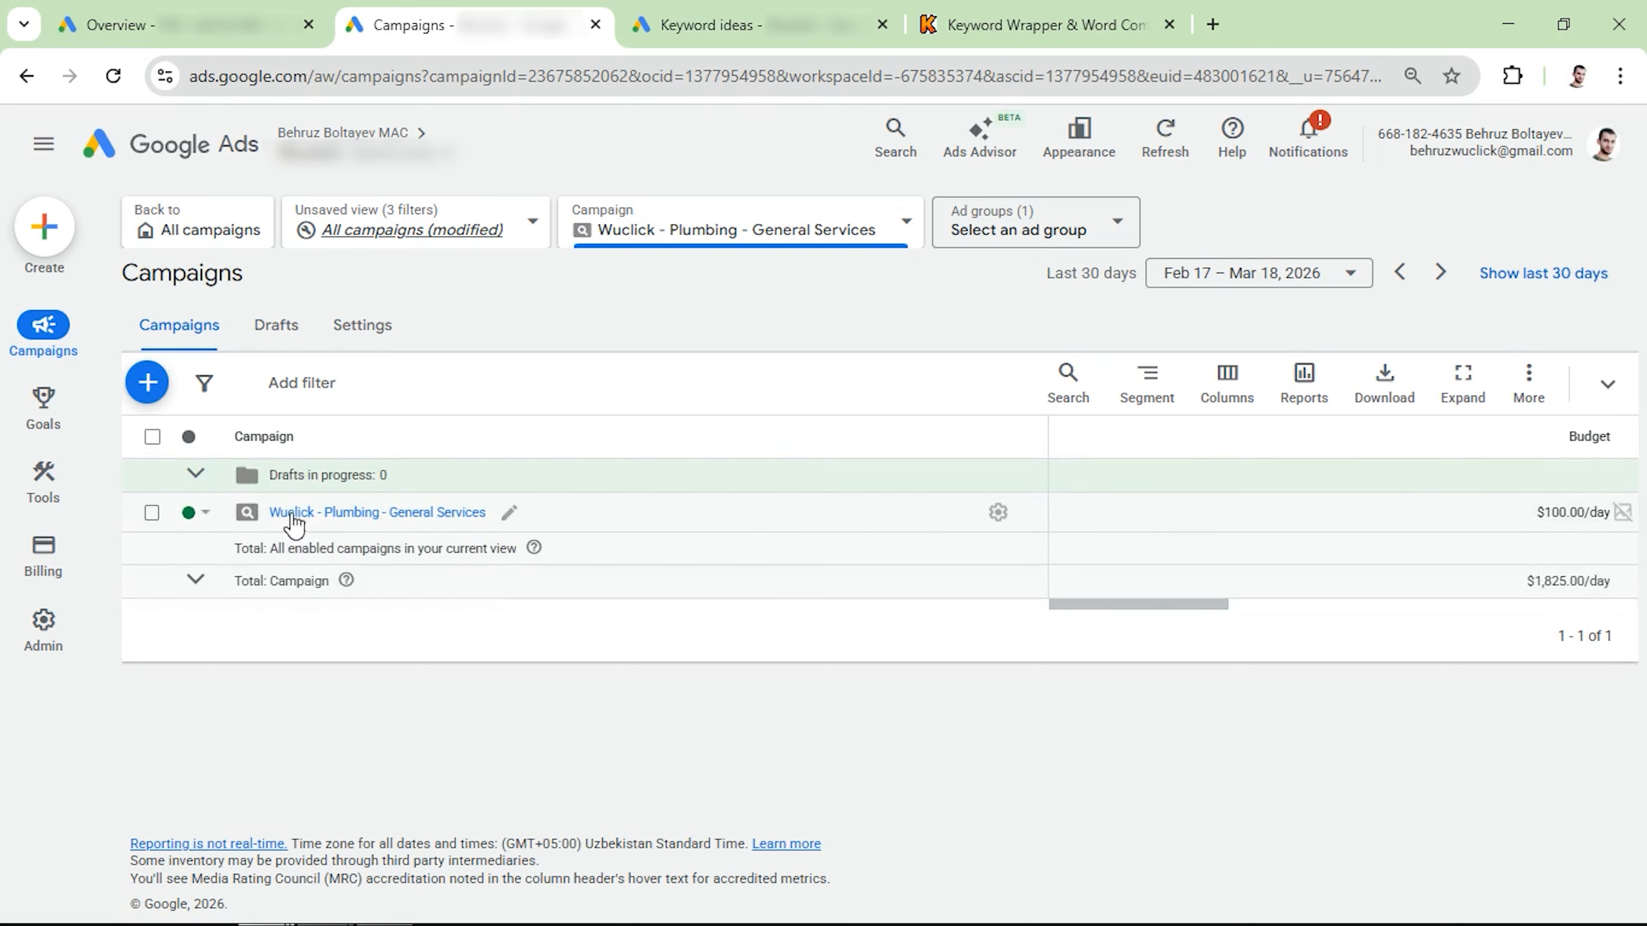
{"action": "left_click", "coordinate": [204, 525]}
{"action": "left_click", "coordinate": [218, 591]}
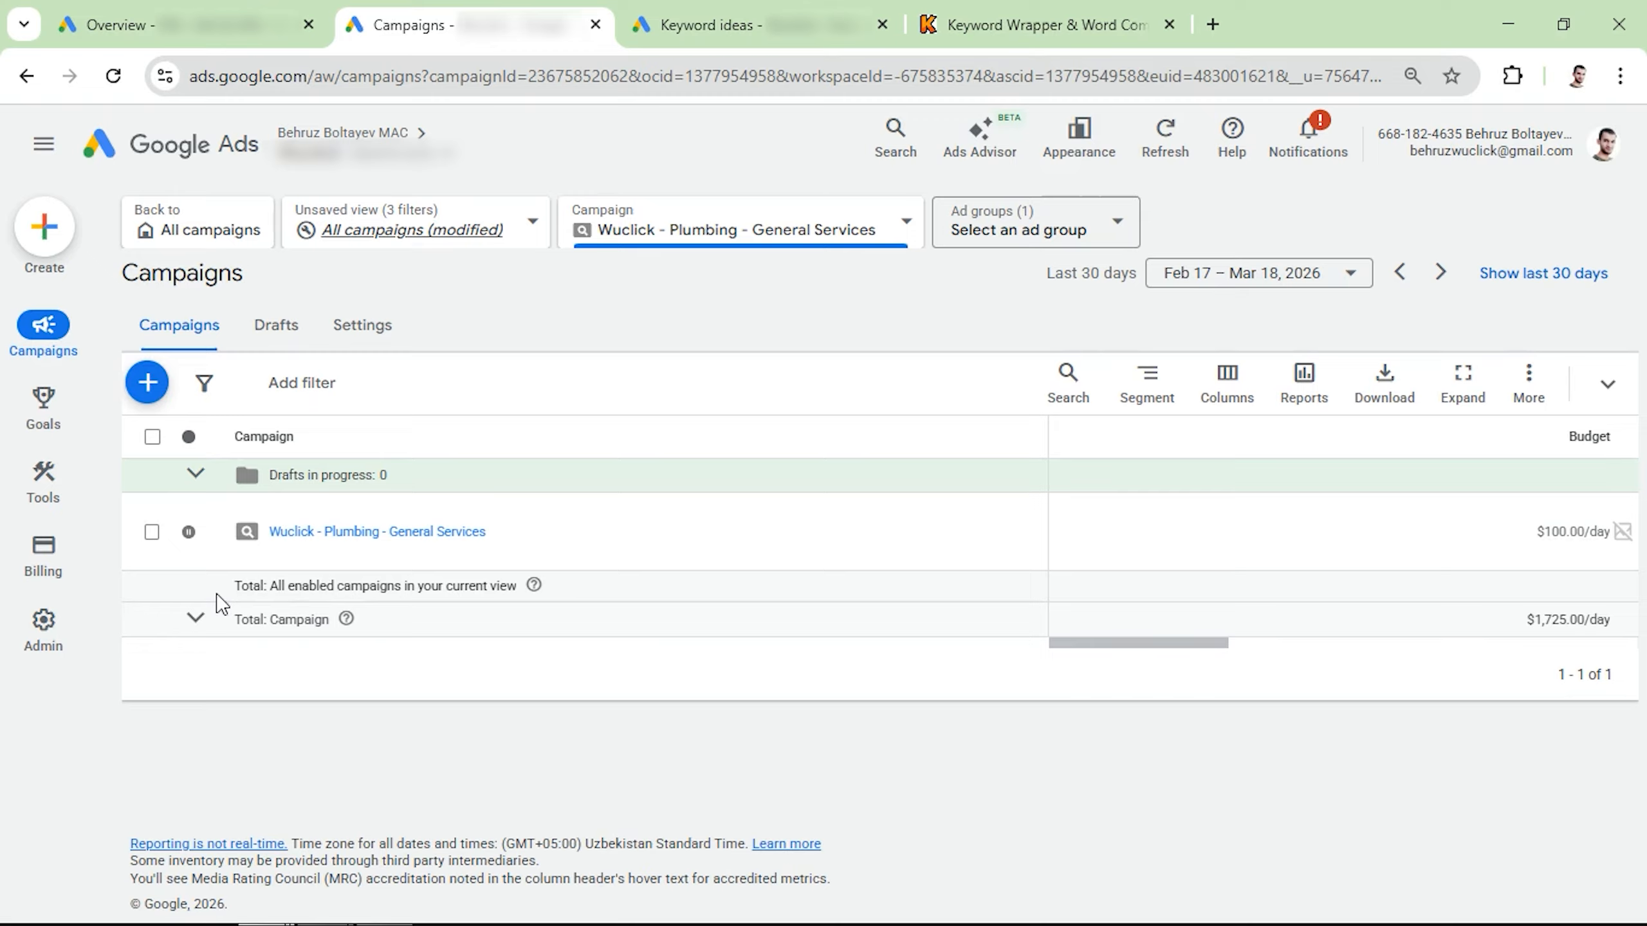
Step: Open the conversions summary and review the Submit lead form and Phone call lead goals with their conversion actions
{"action": "mouse_move", "coordinate": [43, 415]}
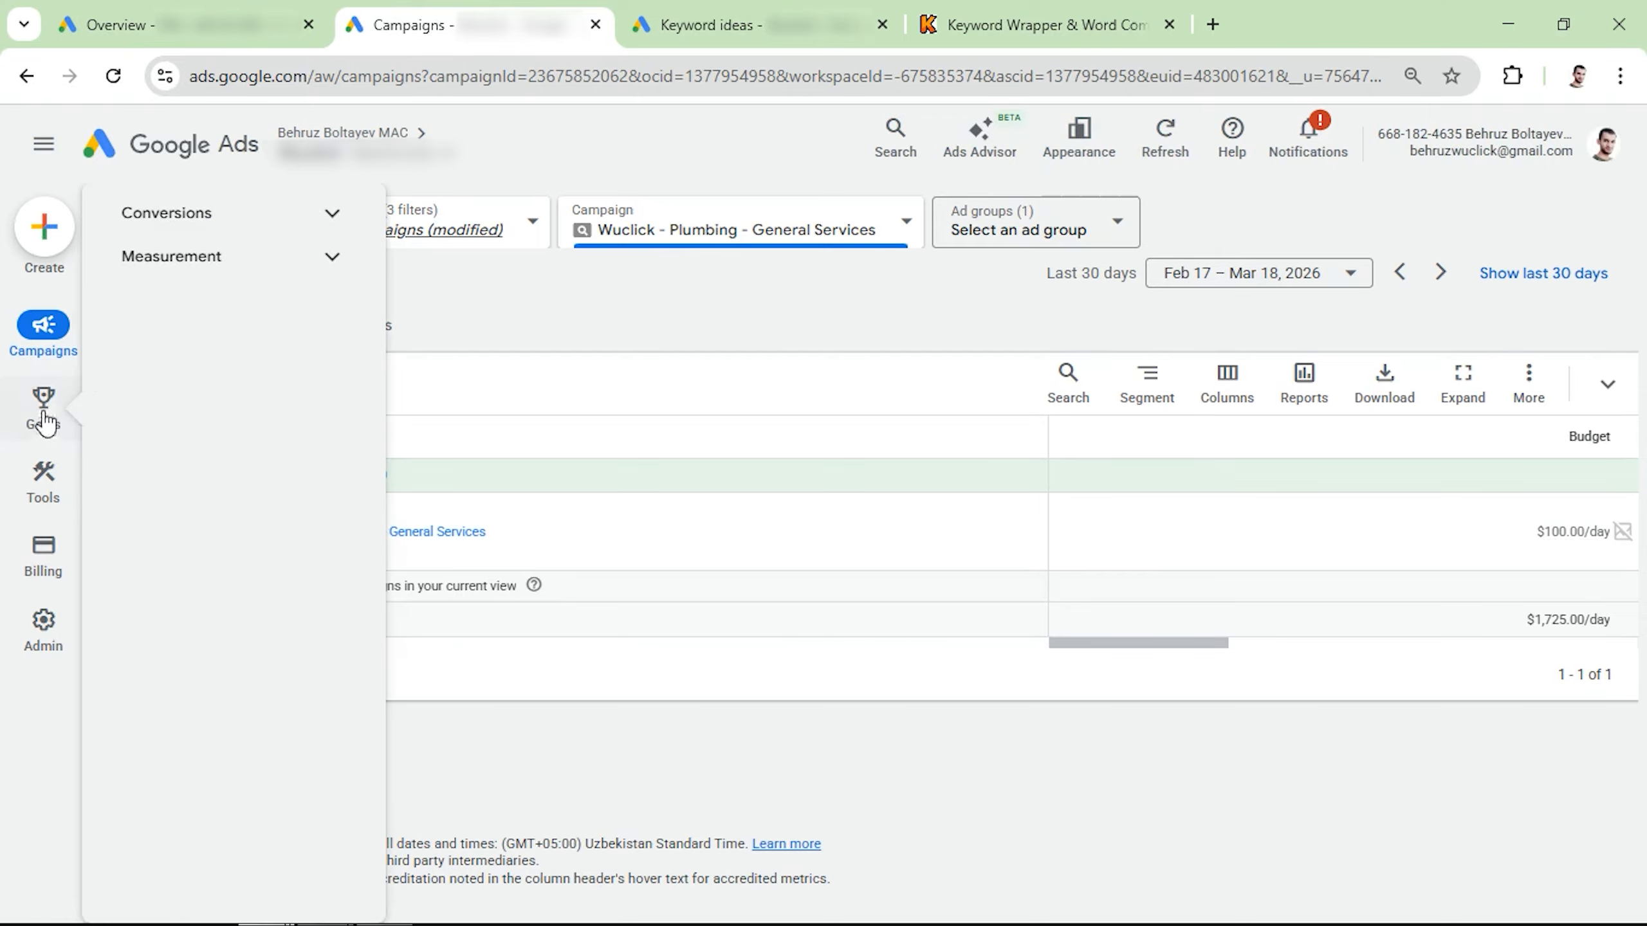
{"action": "left_click", "coordinate": [196, 219]}
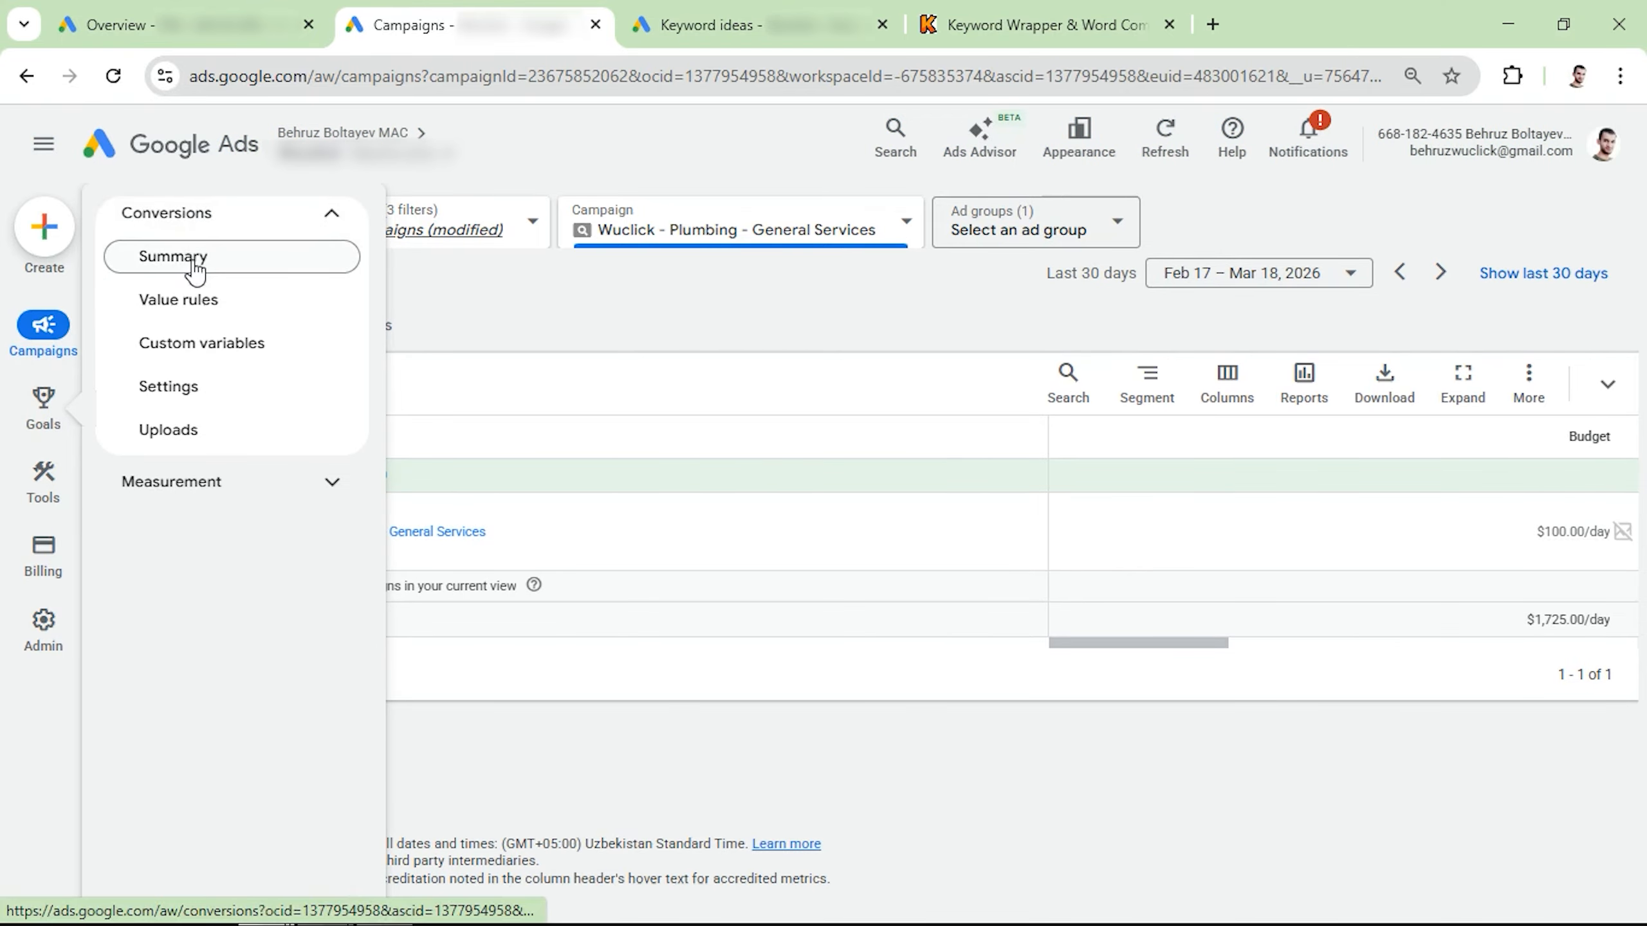
{"action": "left_click", "coordinate": [195, 267]}
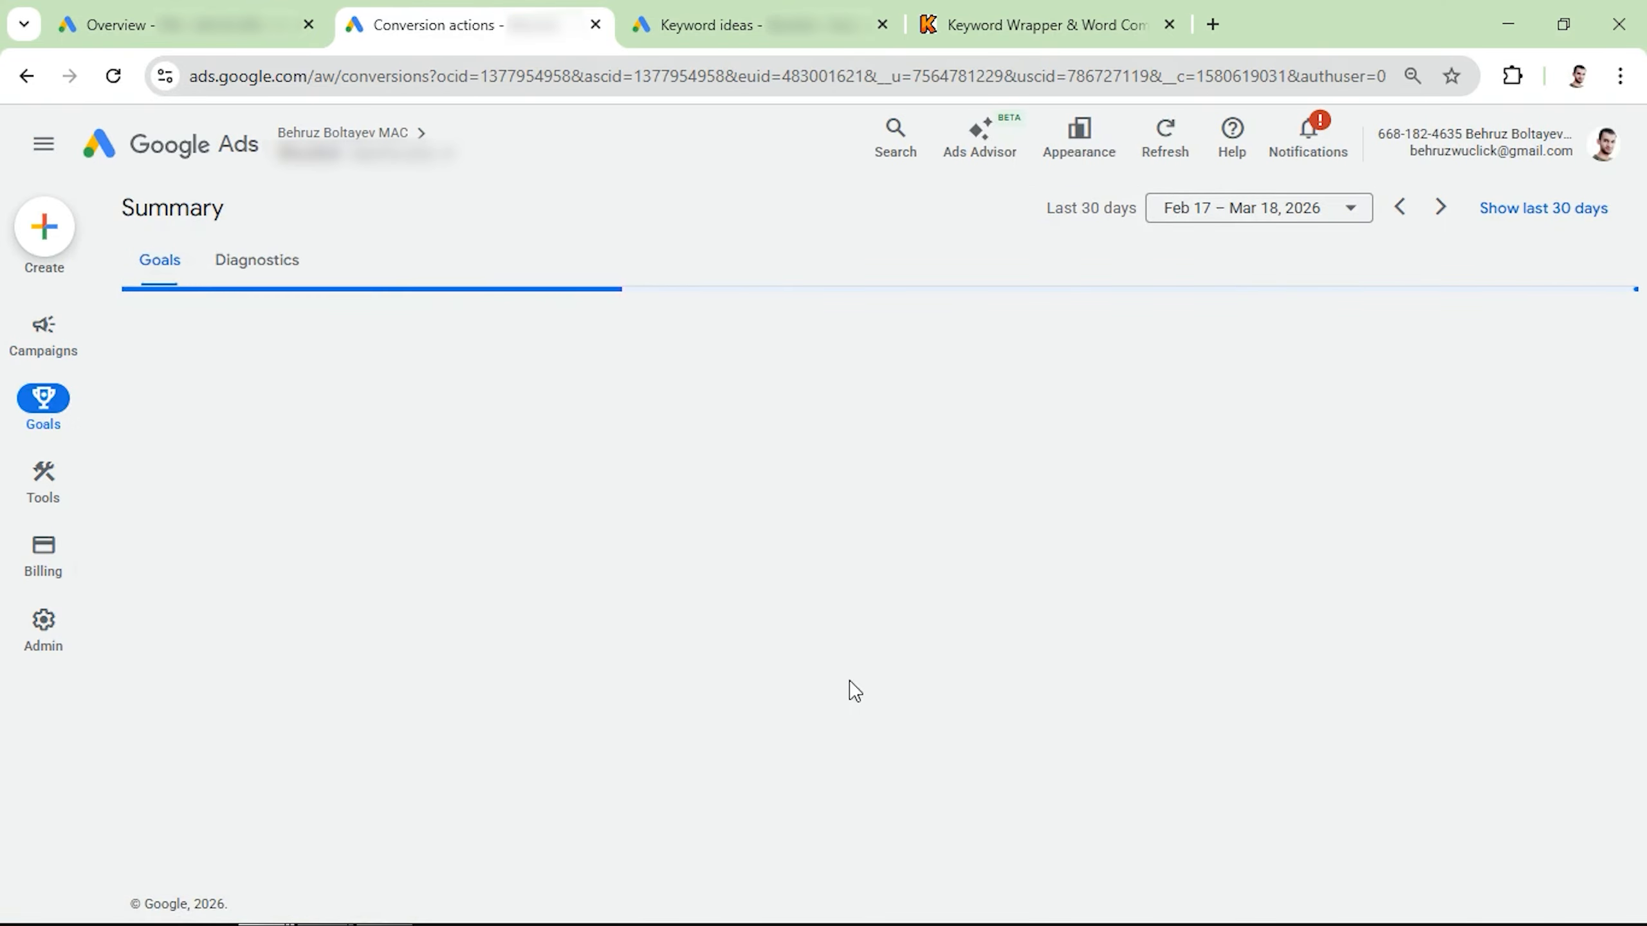
{"action": "scroll", "coordinate": [765, 684], "scroll_direction": "down", "scroll_amount": 10}
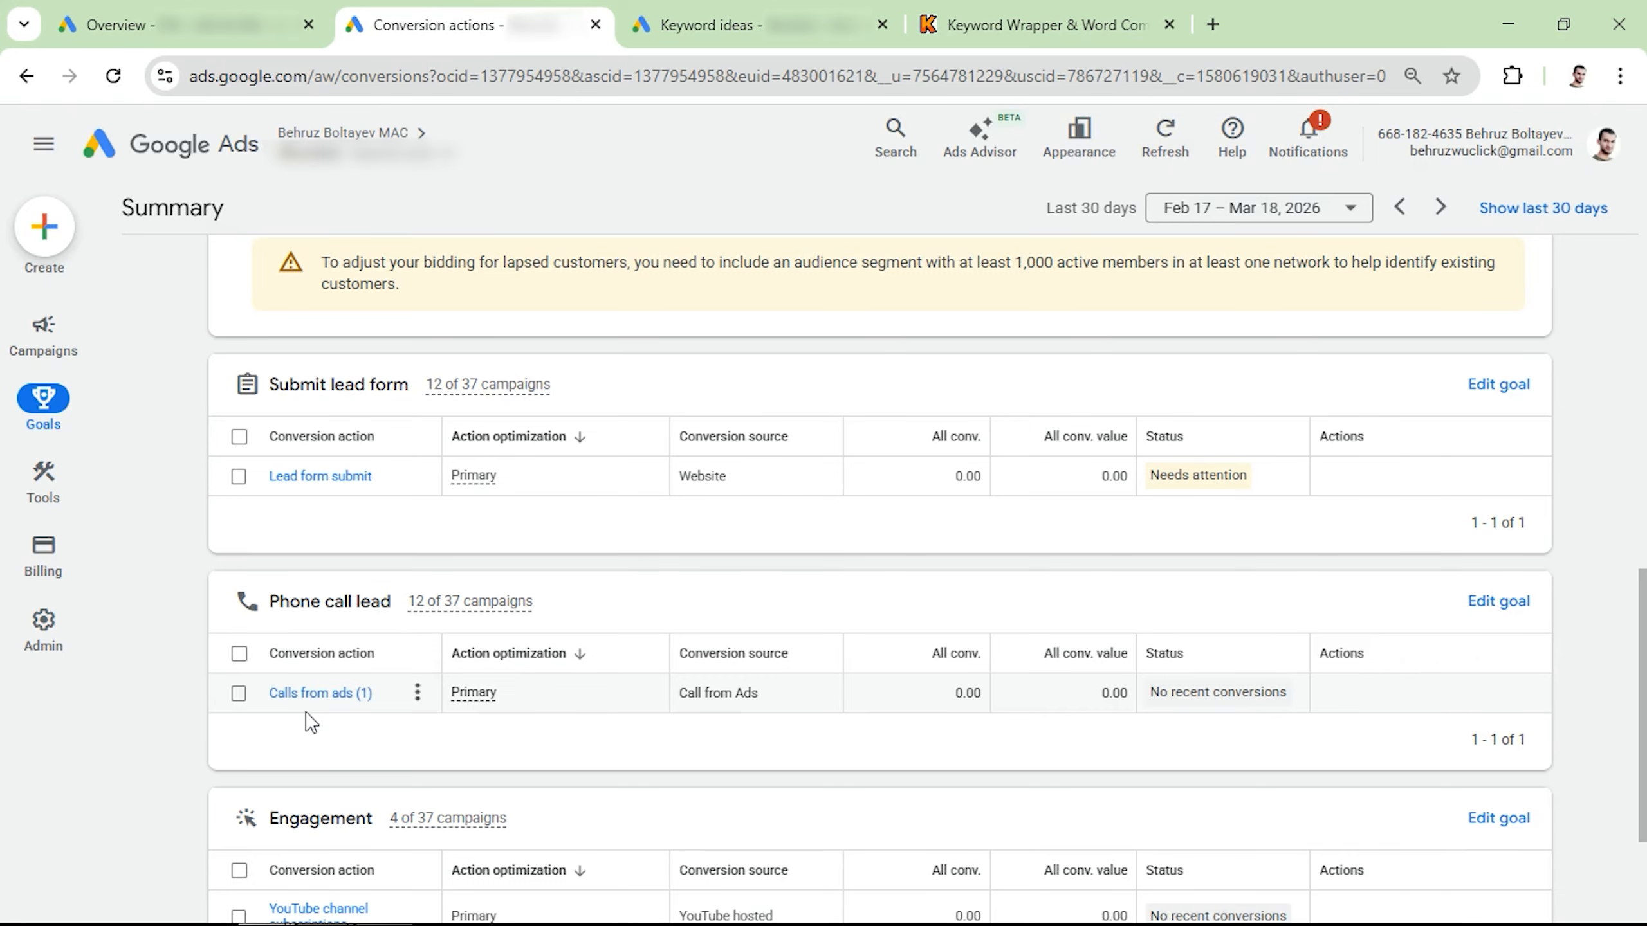
Step: Return to the campaigns list, open the Wuclick - Plumbing - General Services campaign and rename its ad group as general plumbing keywords
{"action": "mouse_move", "coordinate": [44, 327]}
{"action": "left_click", "coordinate": [209, 390]}
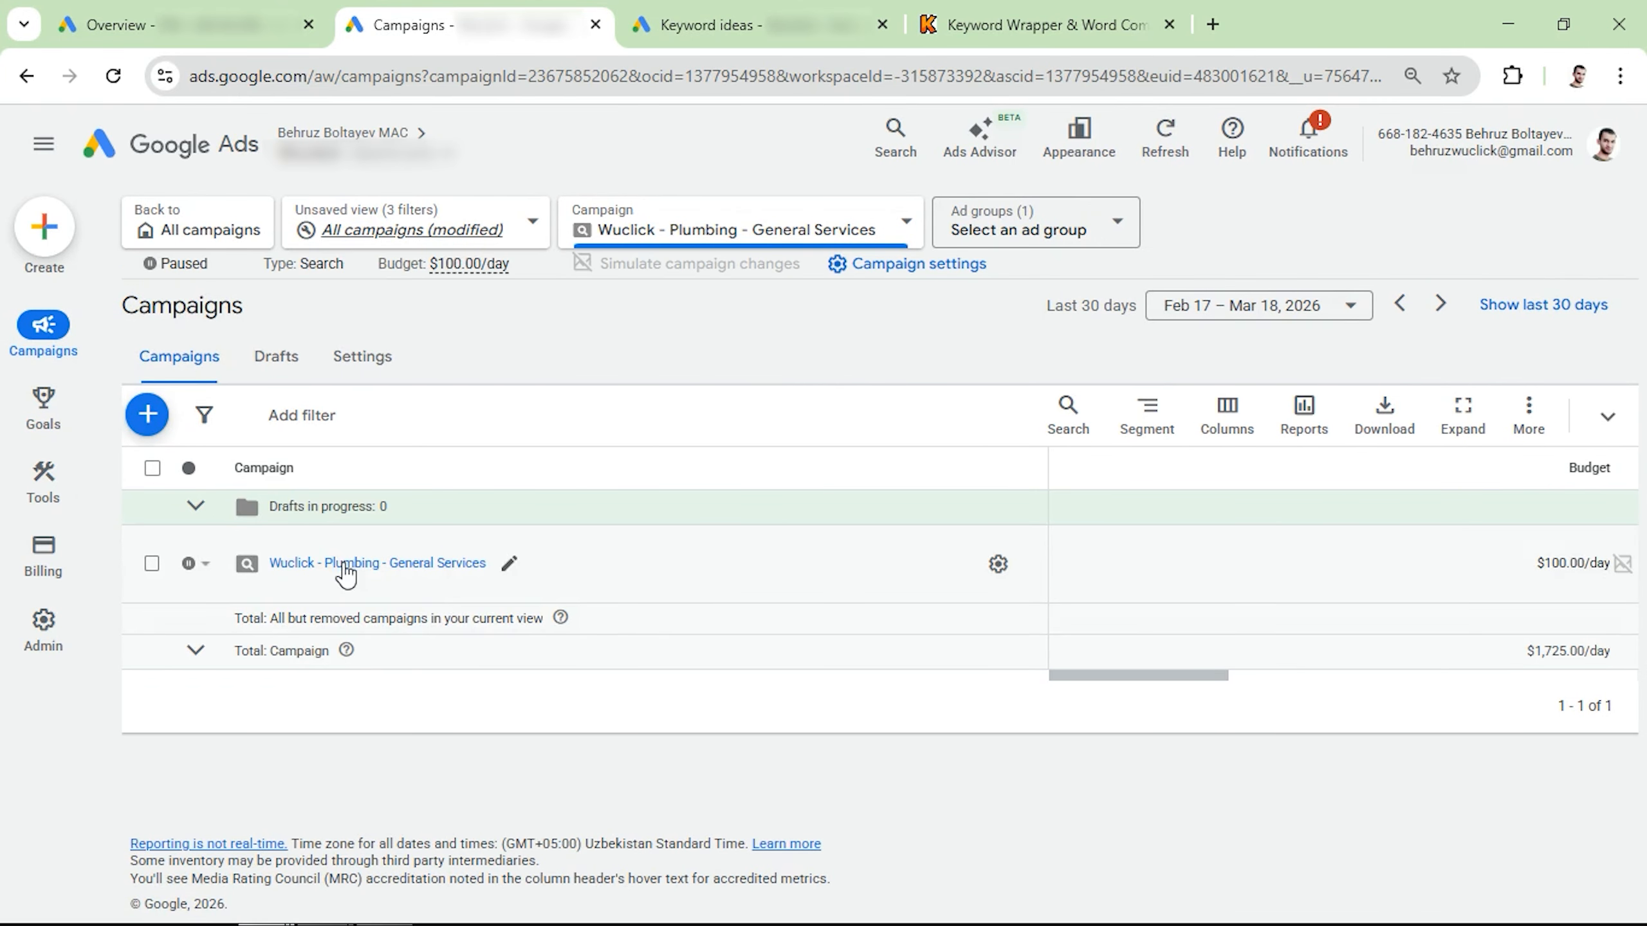
{"action": "left_click", "coordinate": [345, 564]}
{"action": "left_click", "coordinate": [320, 648]}
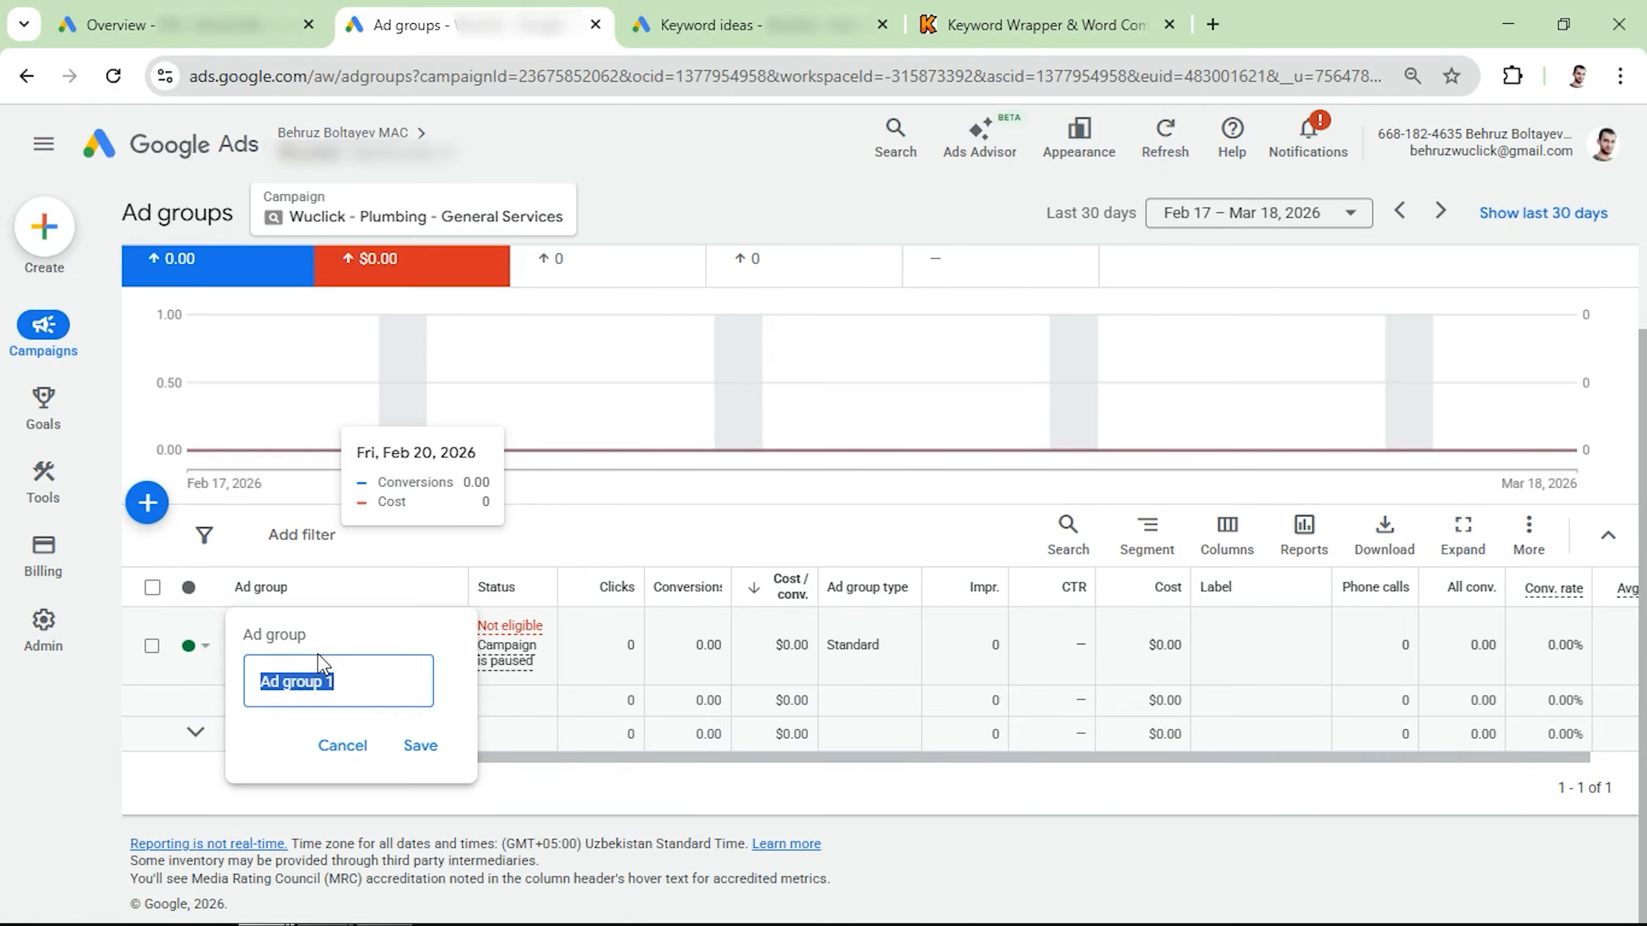
{"action": "type", "text": "general plumbing"}
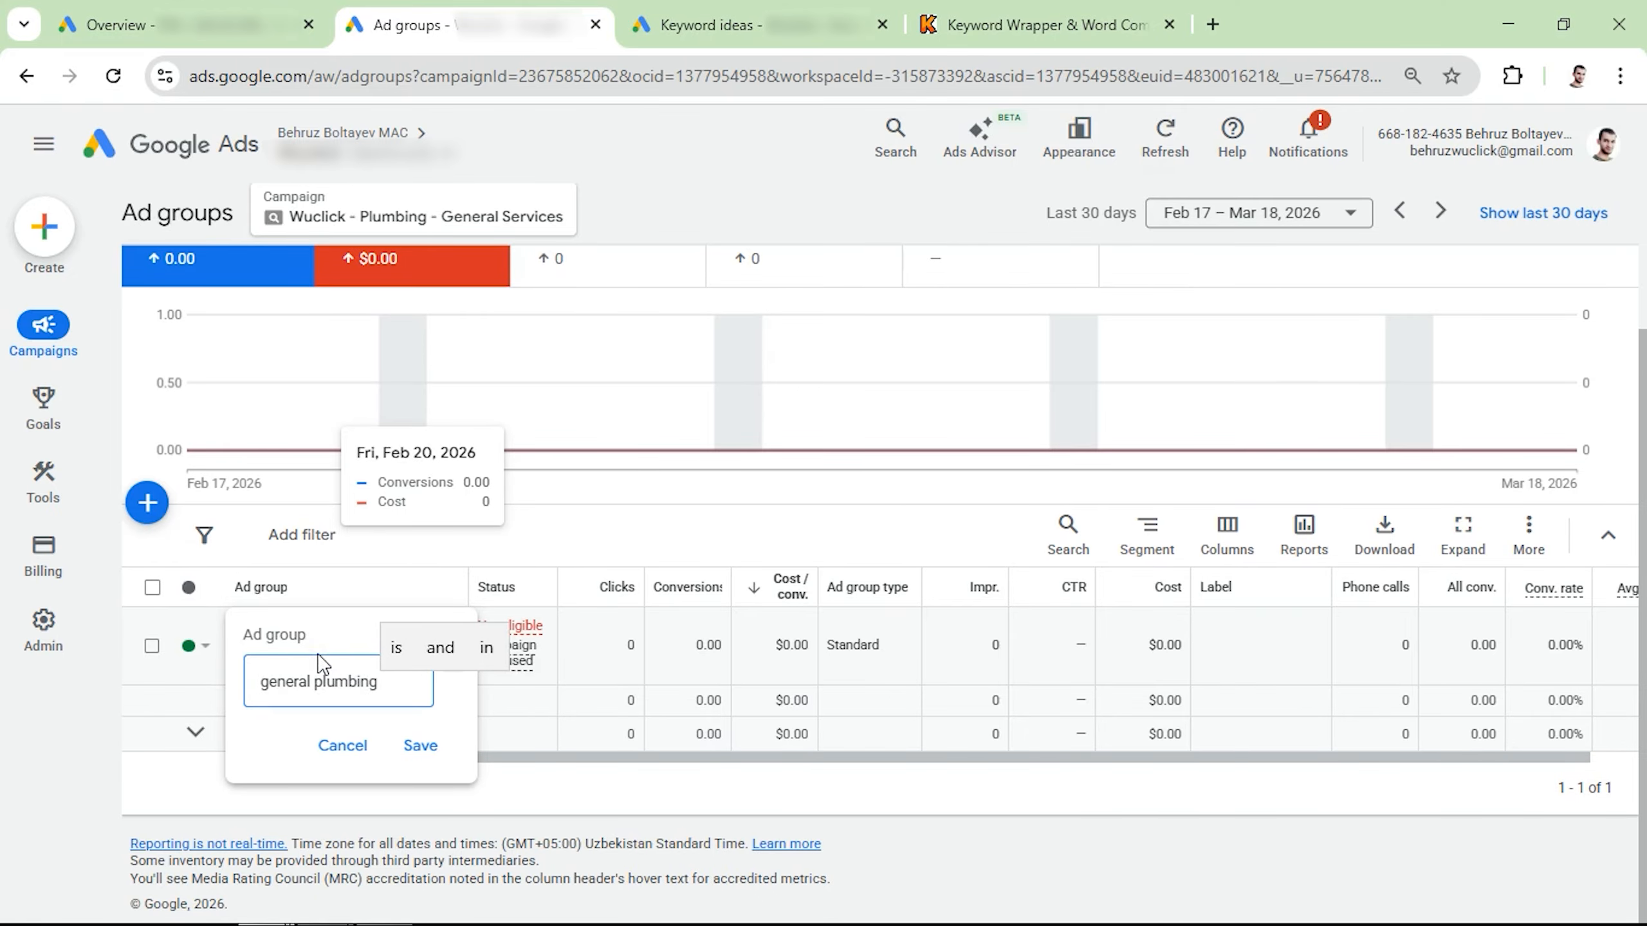
{"action": "type", "text": " keywords"}
{"action": "key", "text": "Return"}
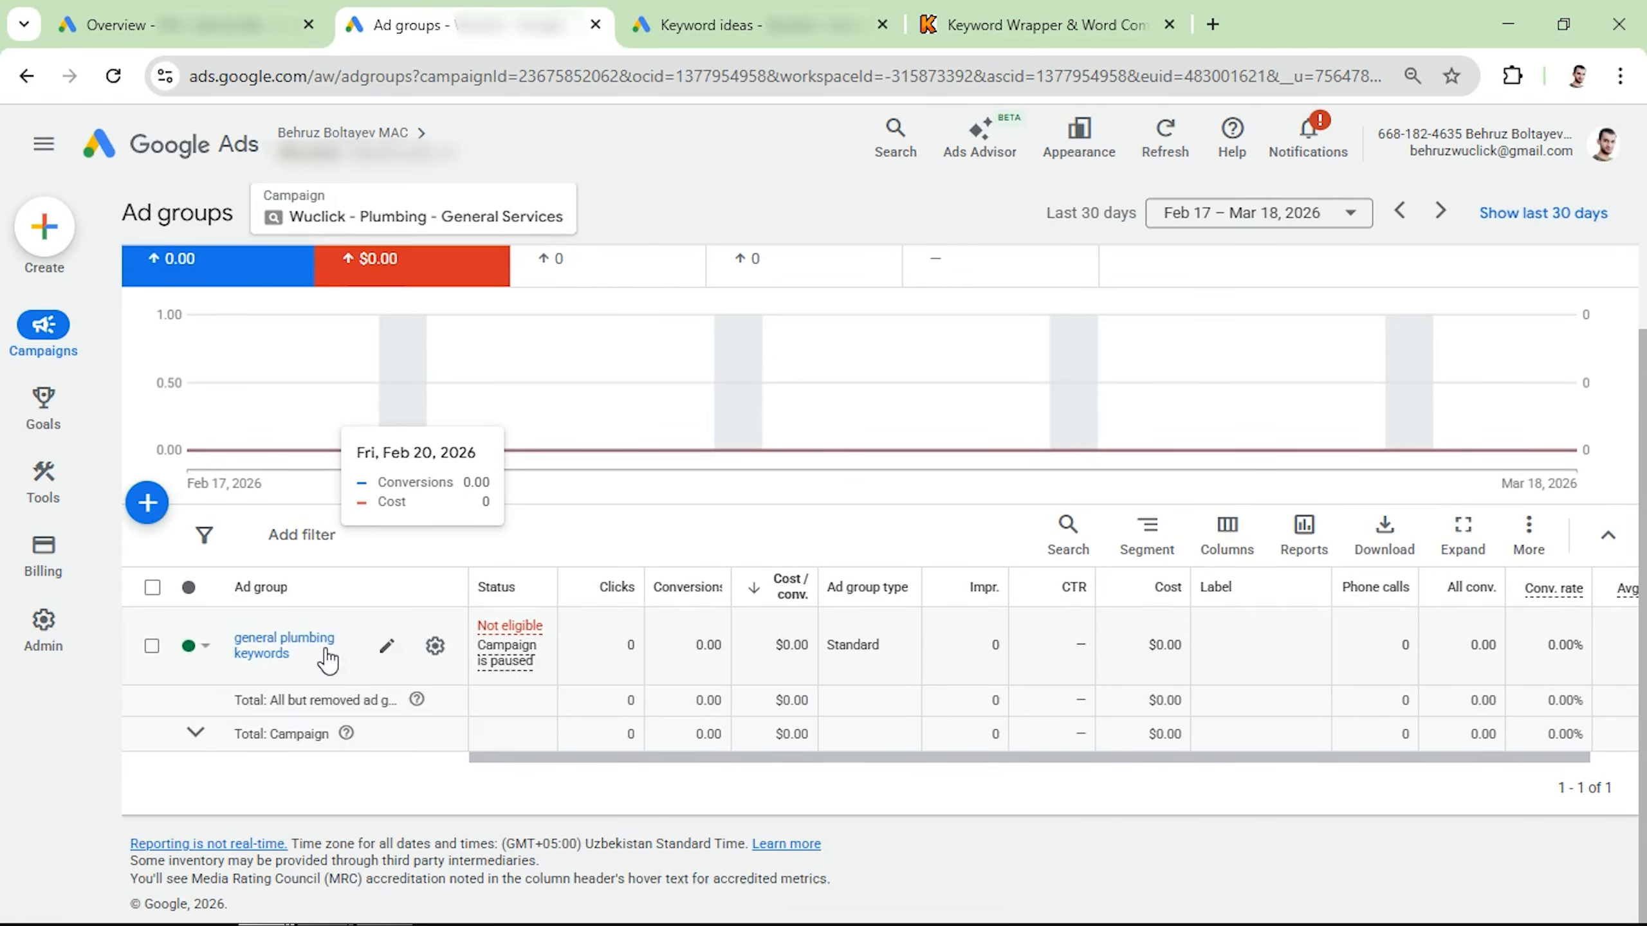